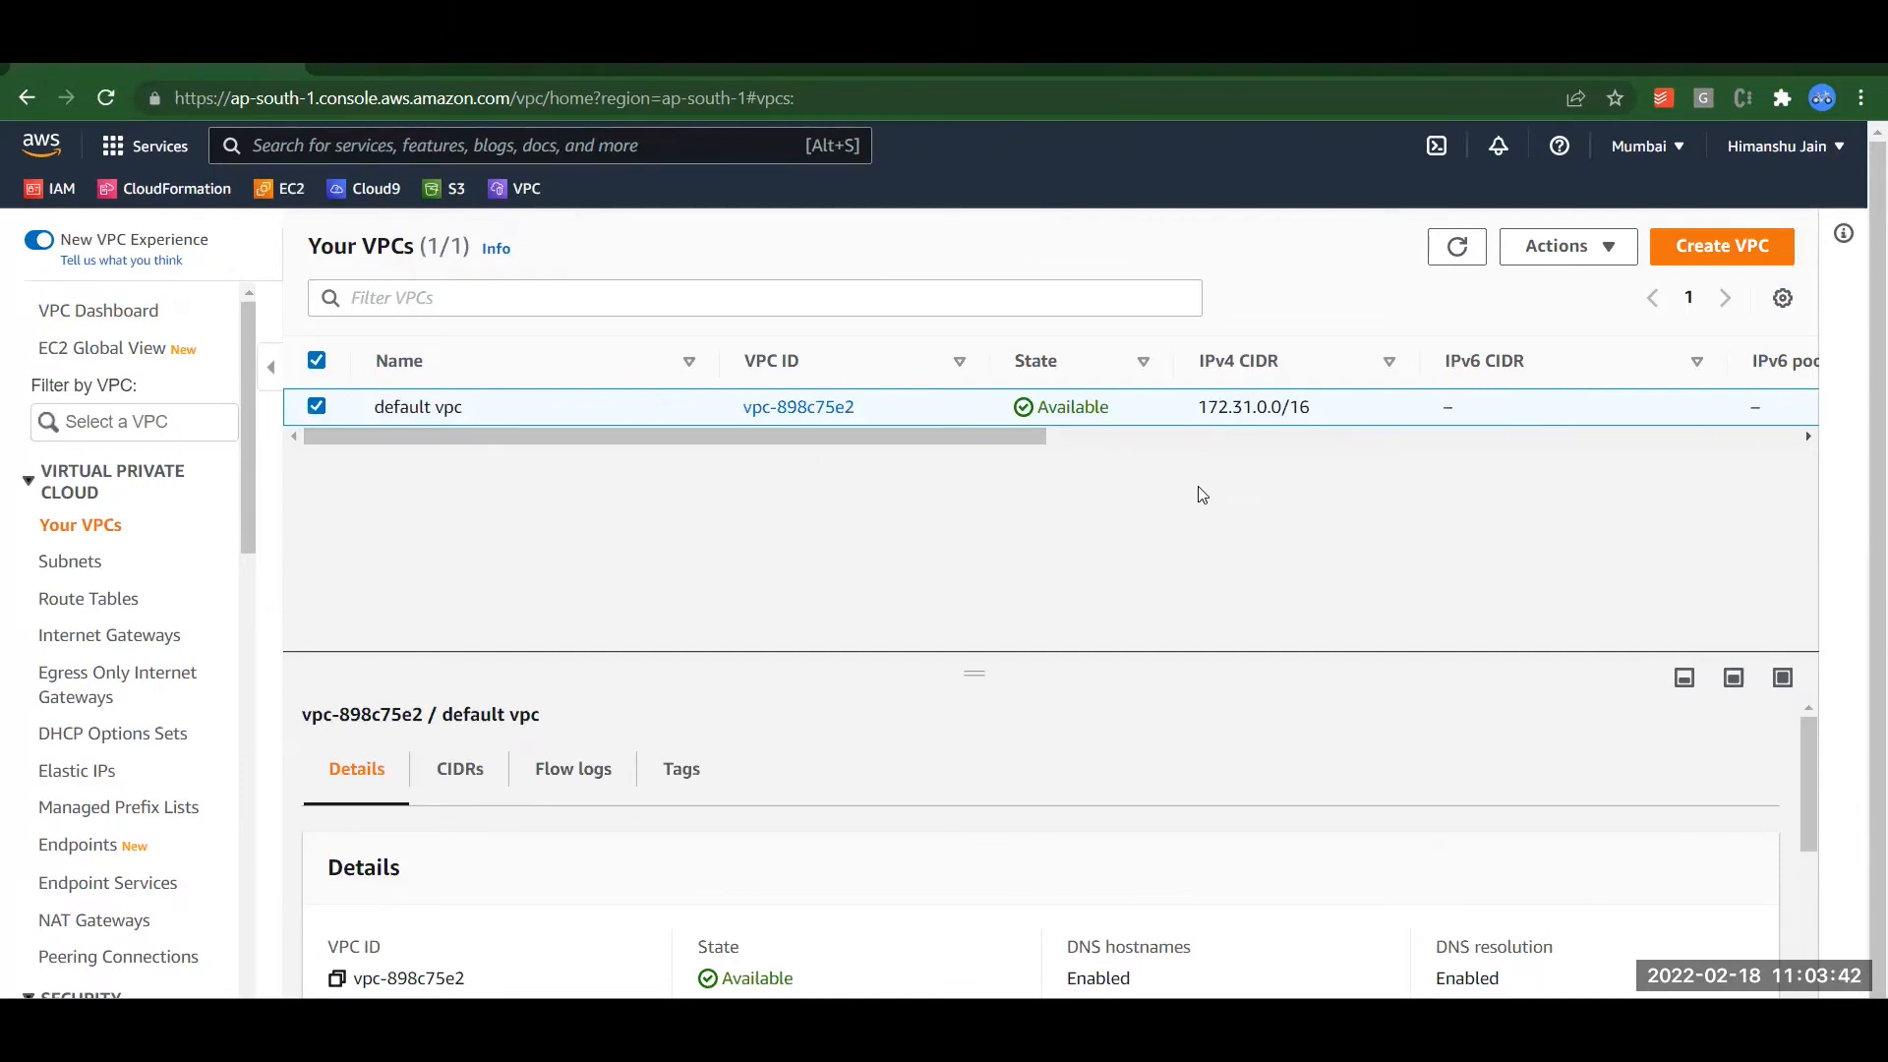
# Step: Create a VPC named "AI Project" with the manual IPv4 CIDR 10.0.0.0/16, and return to the VPC list
pyautogui.click(1729, 243)
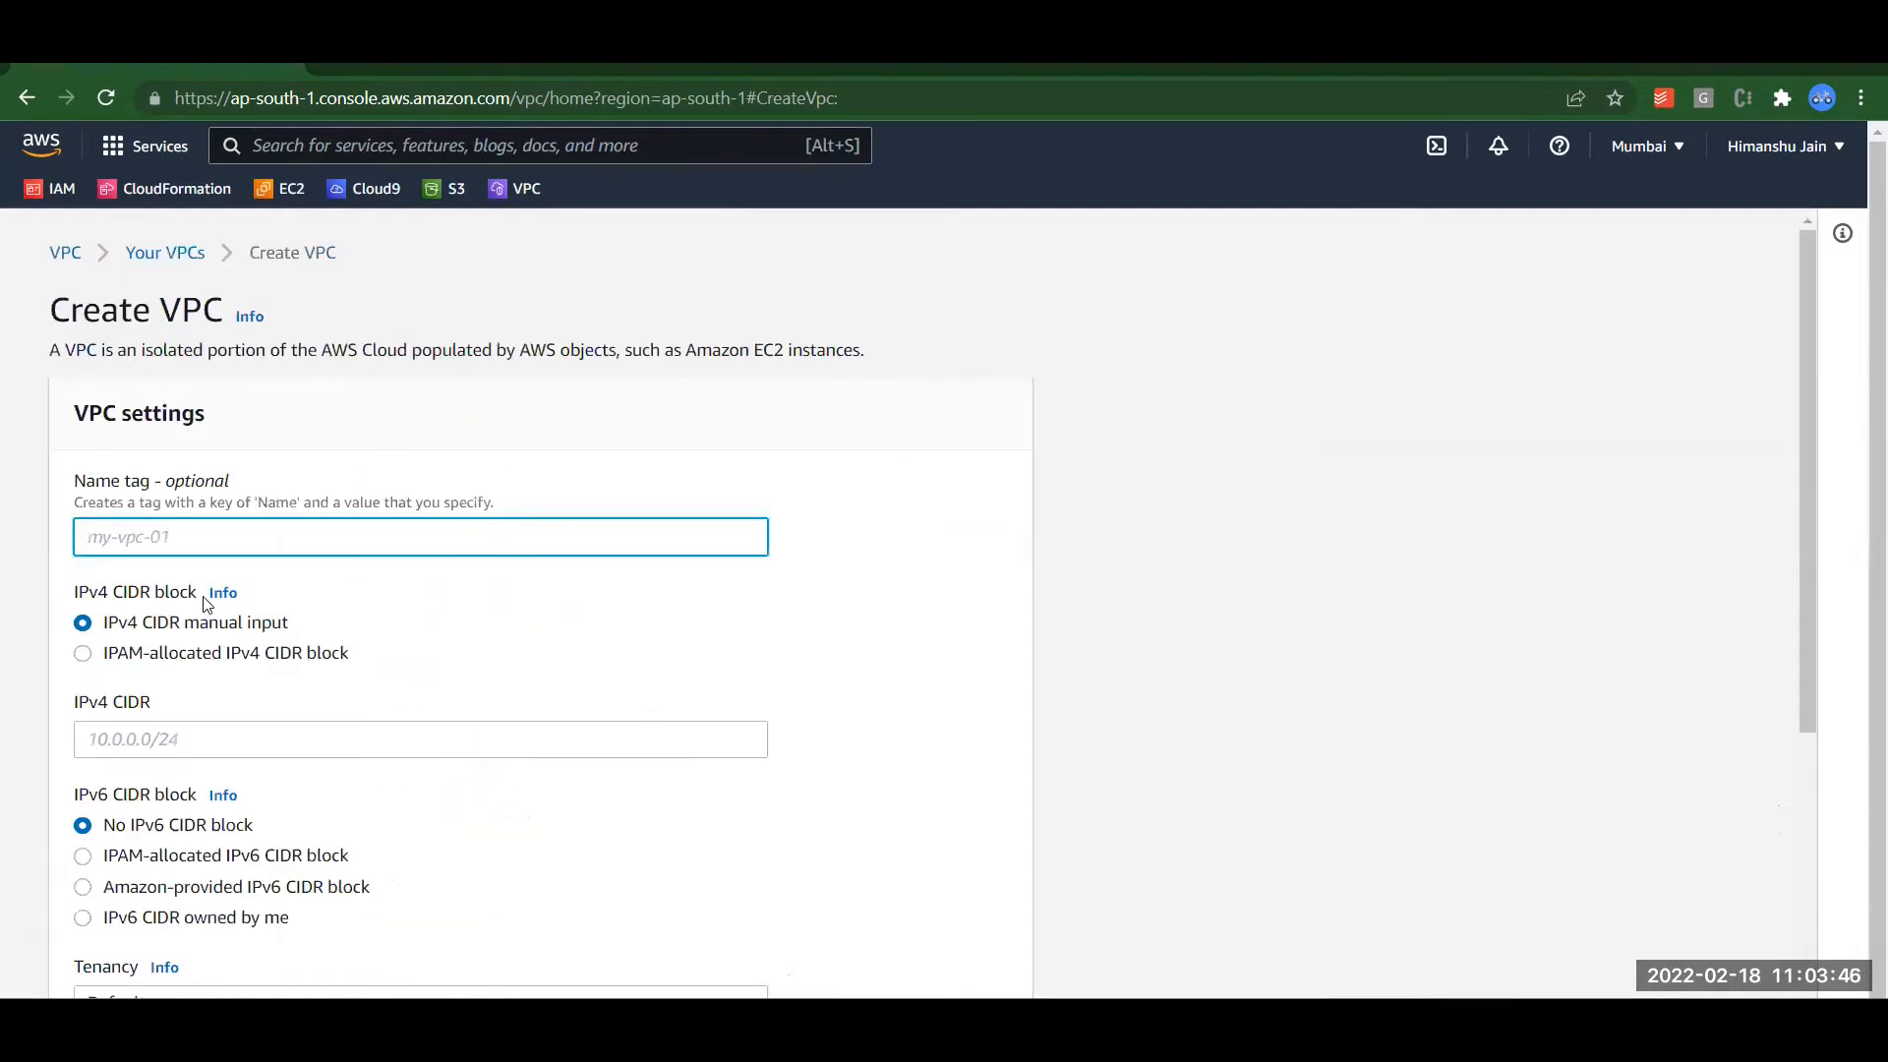
pyautogui.write('AI Project')
pyautogui.moveTo(1810, 462); pyautogui.dragTo(1824, 559)
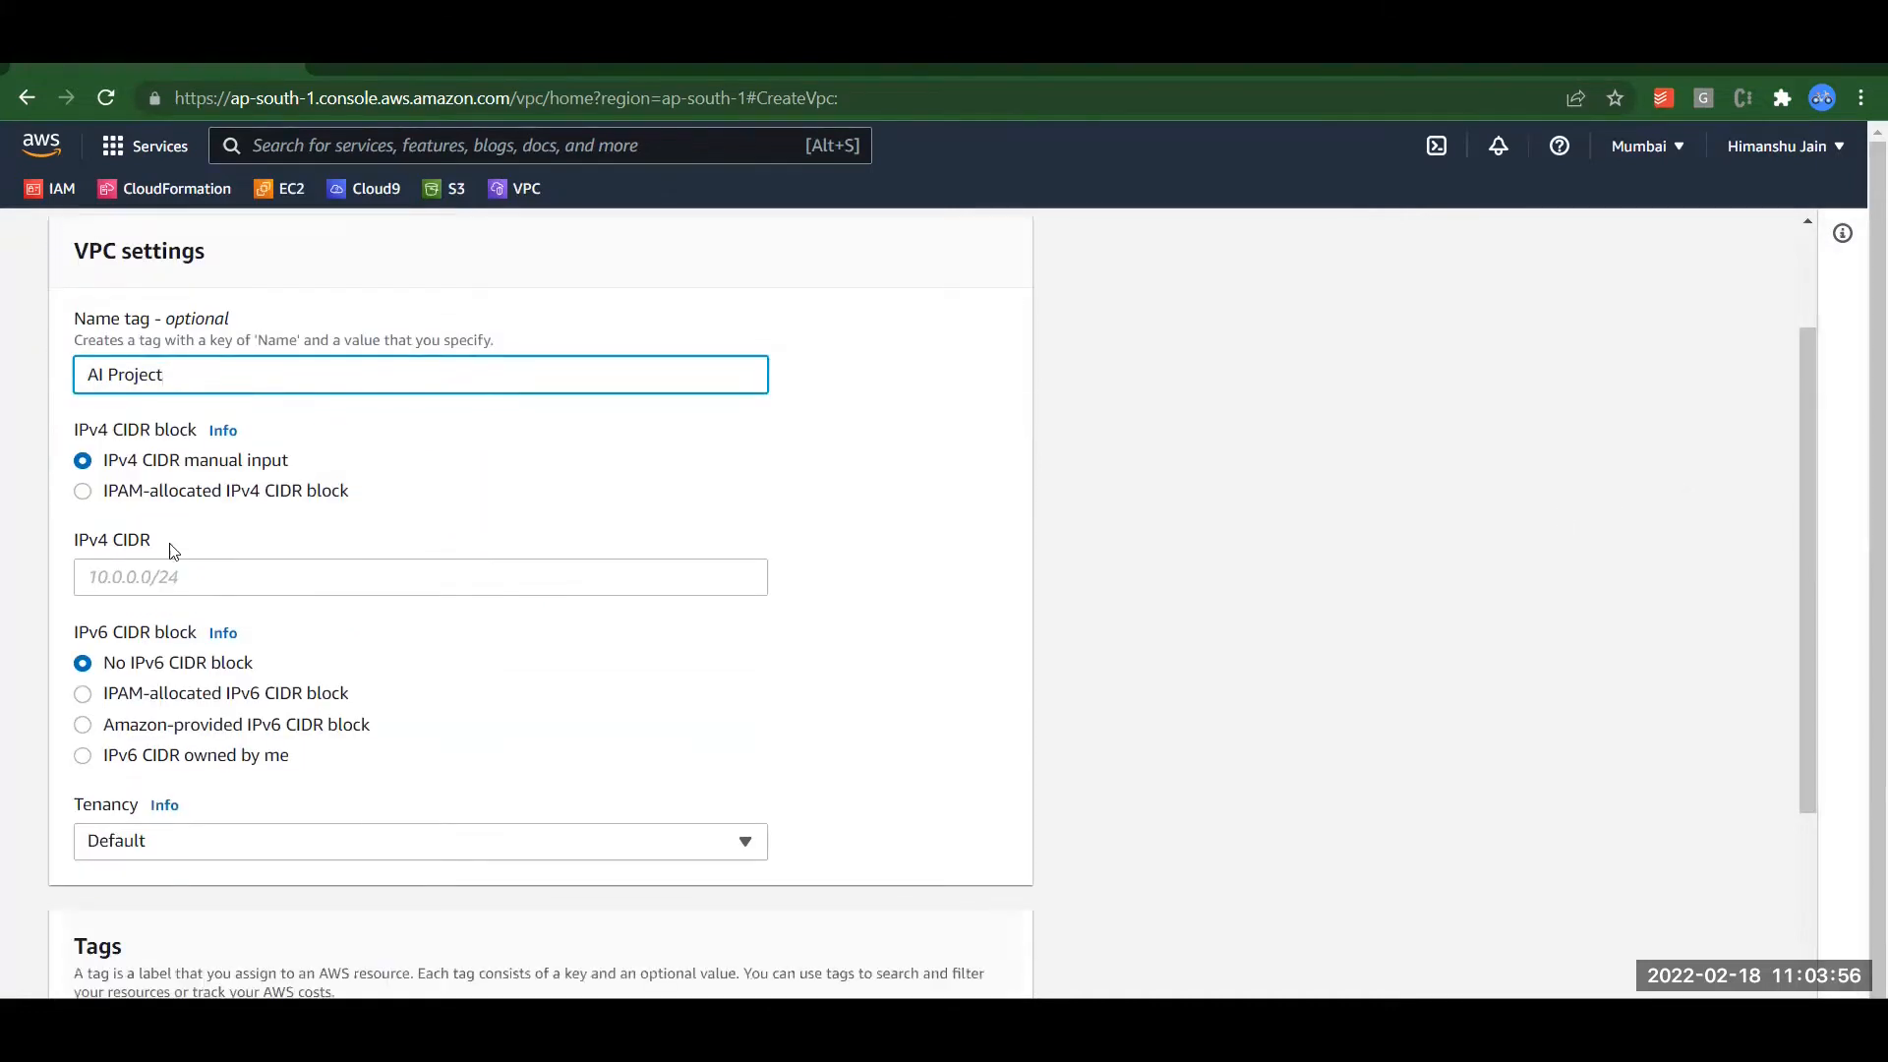
pyautogui.click(116, 565)
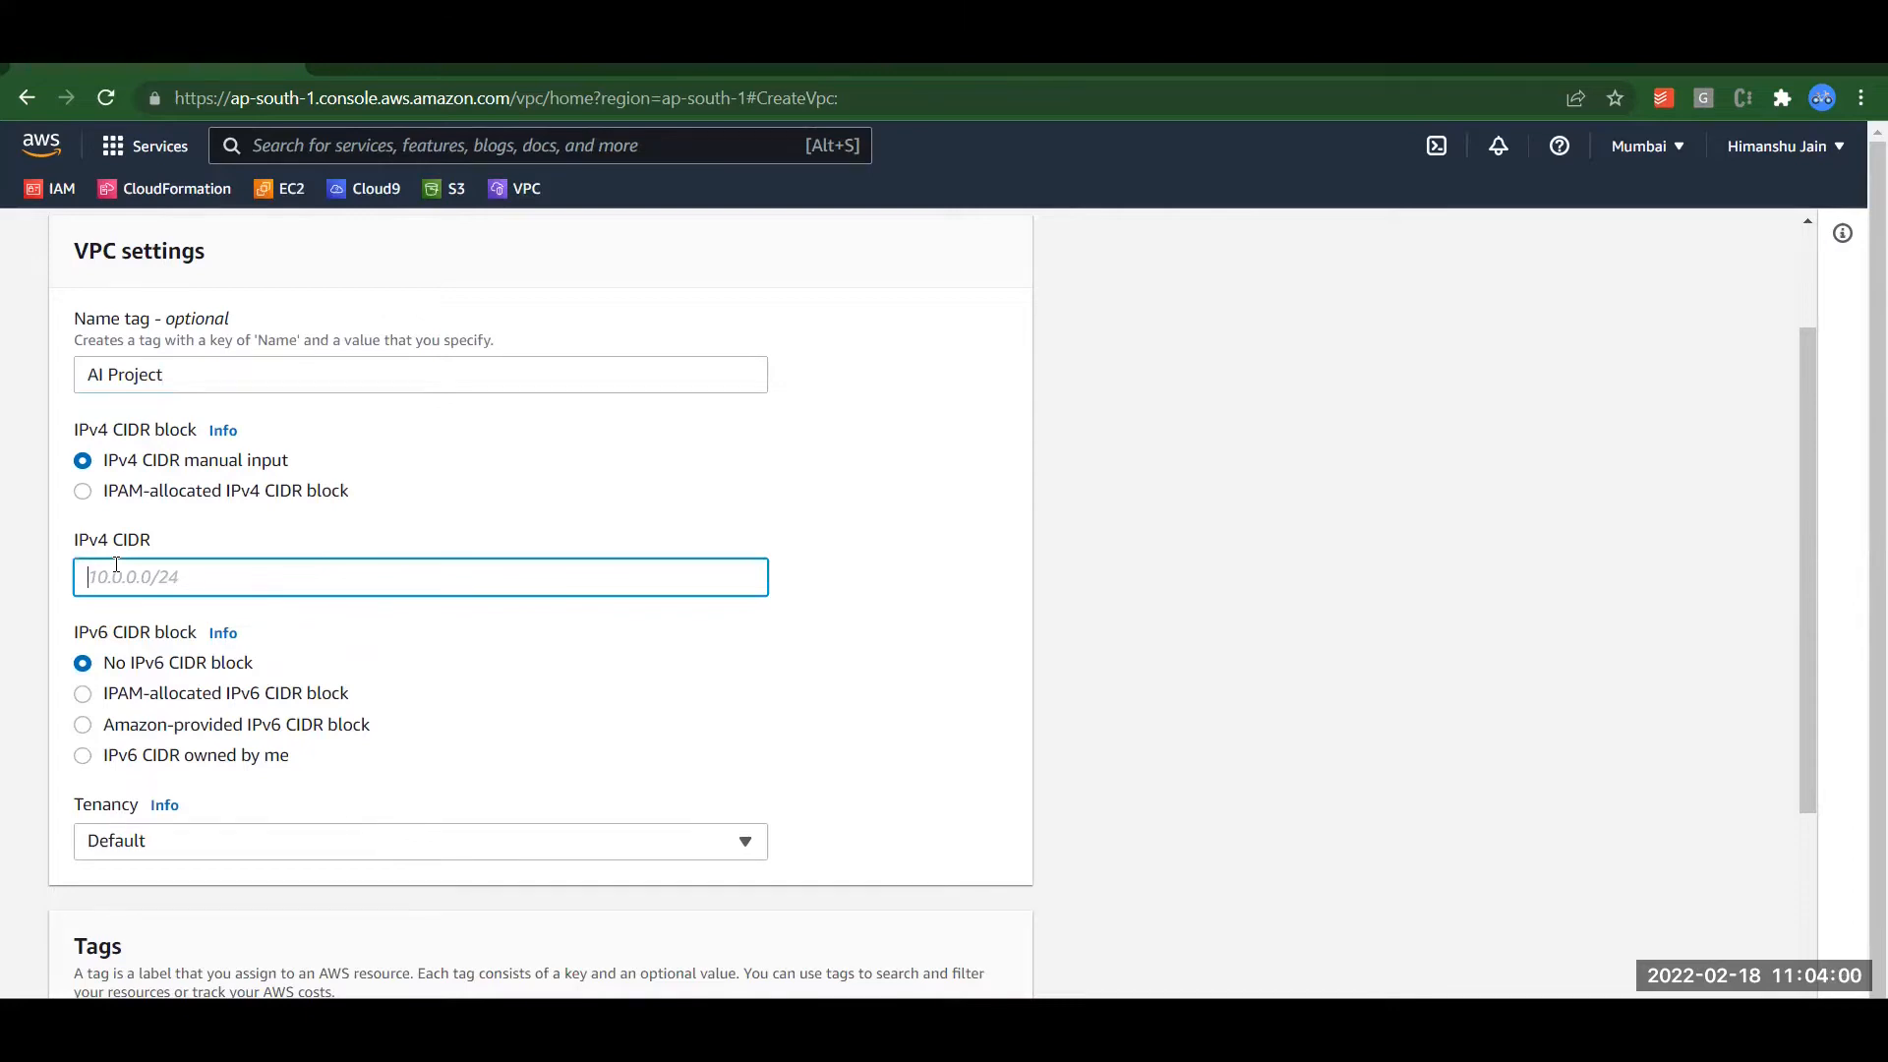
pyautogui.write('10.0.0.0/16')
pyautogui.click(566, 715)
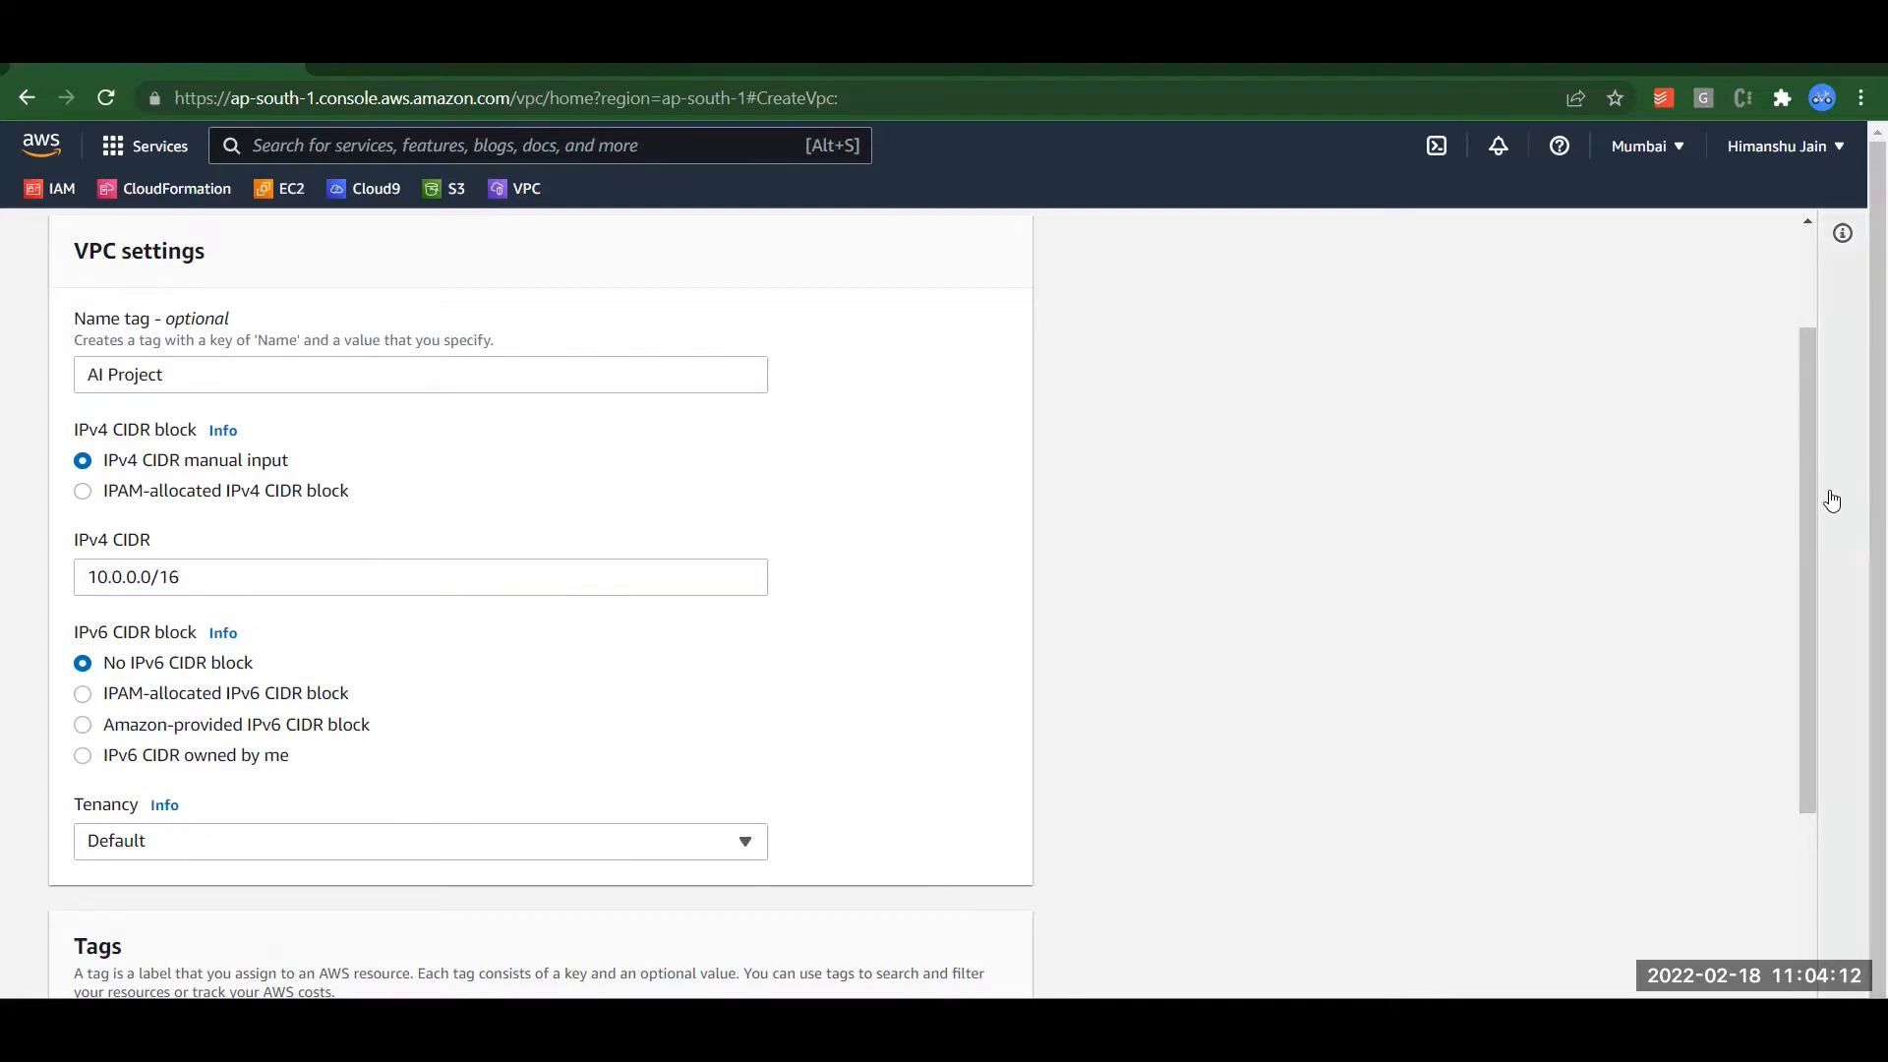
pyautogui.moveTo(1809, 481); pyautogui.dragTo(1804, 718)
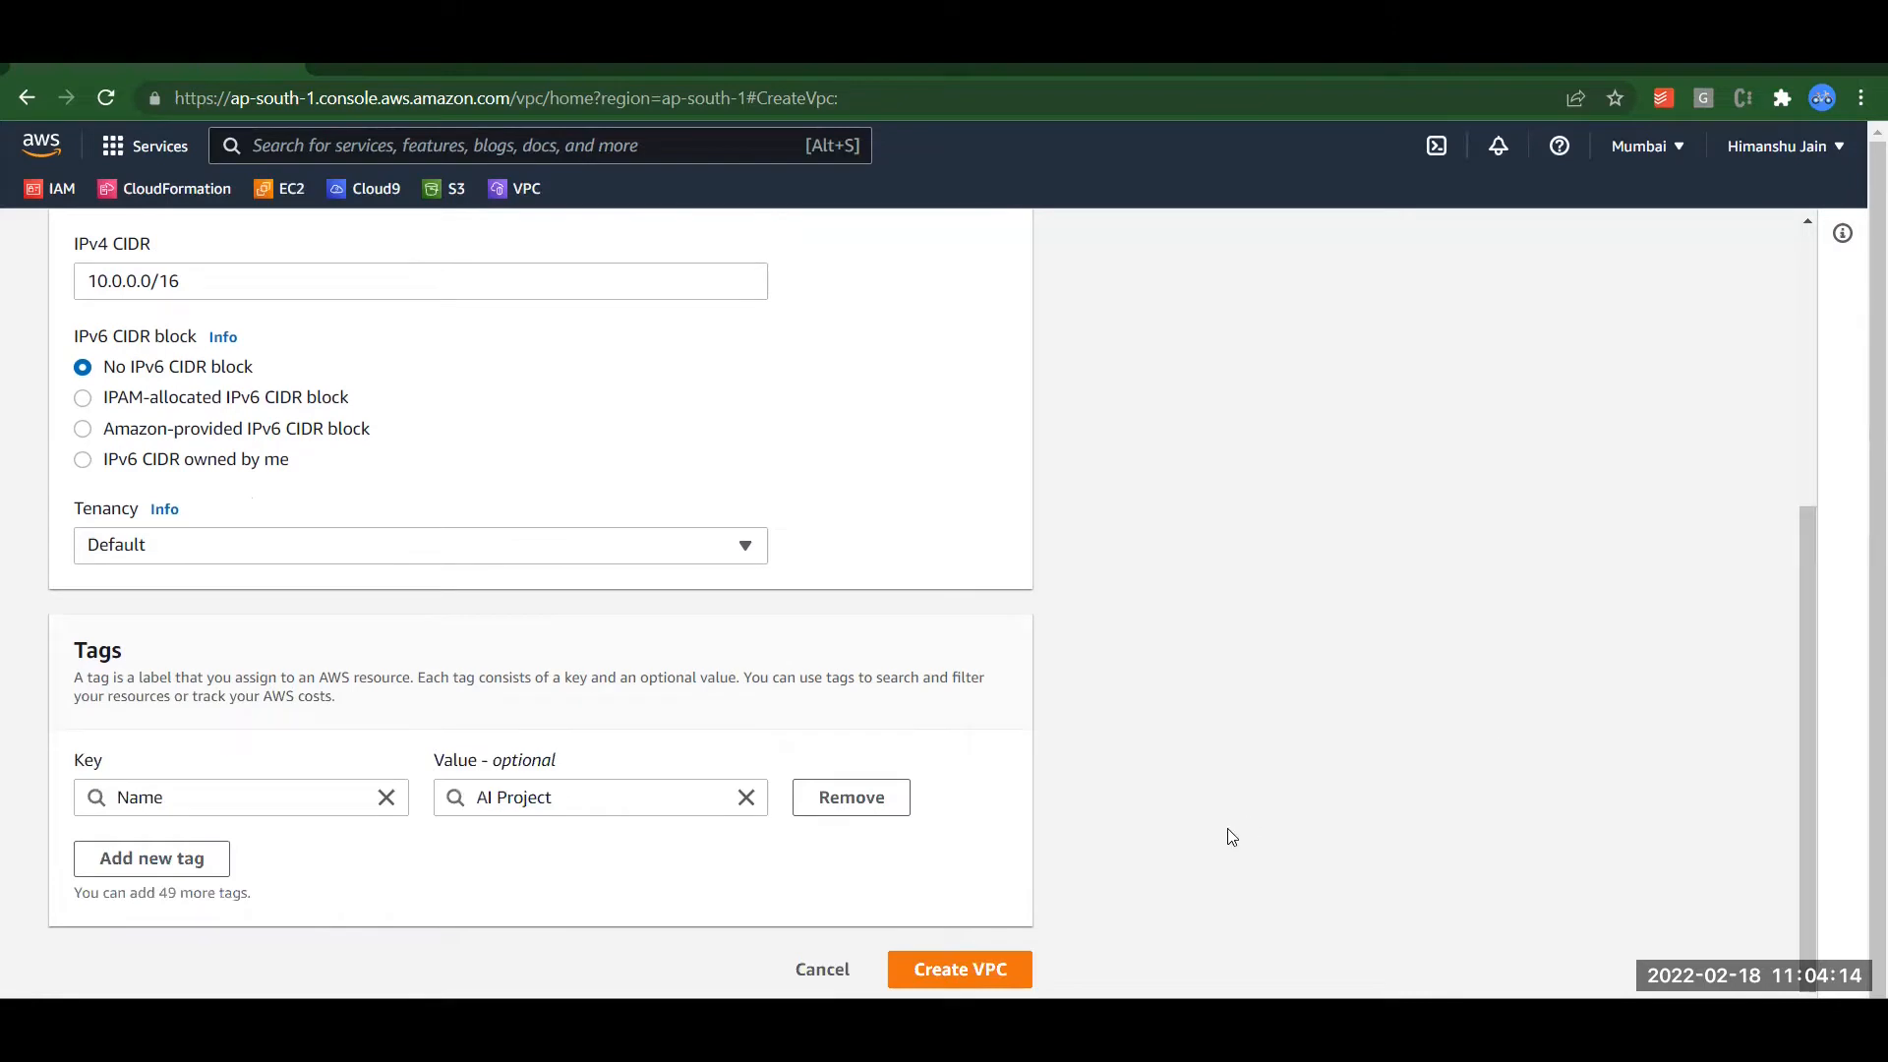
pyautogui.click(959, 969)
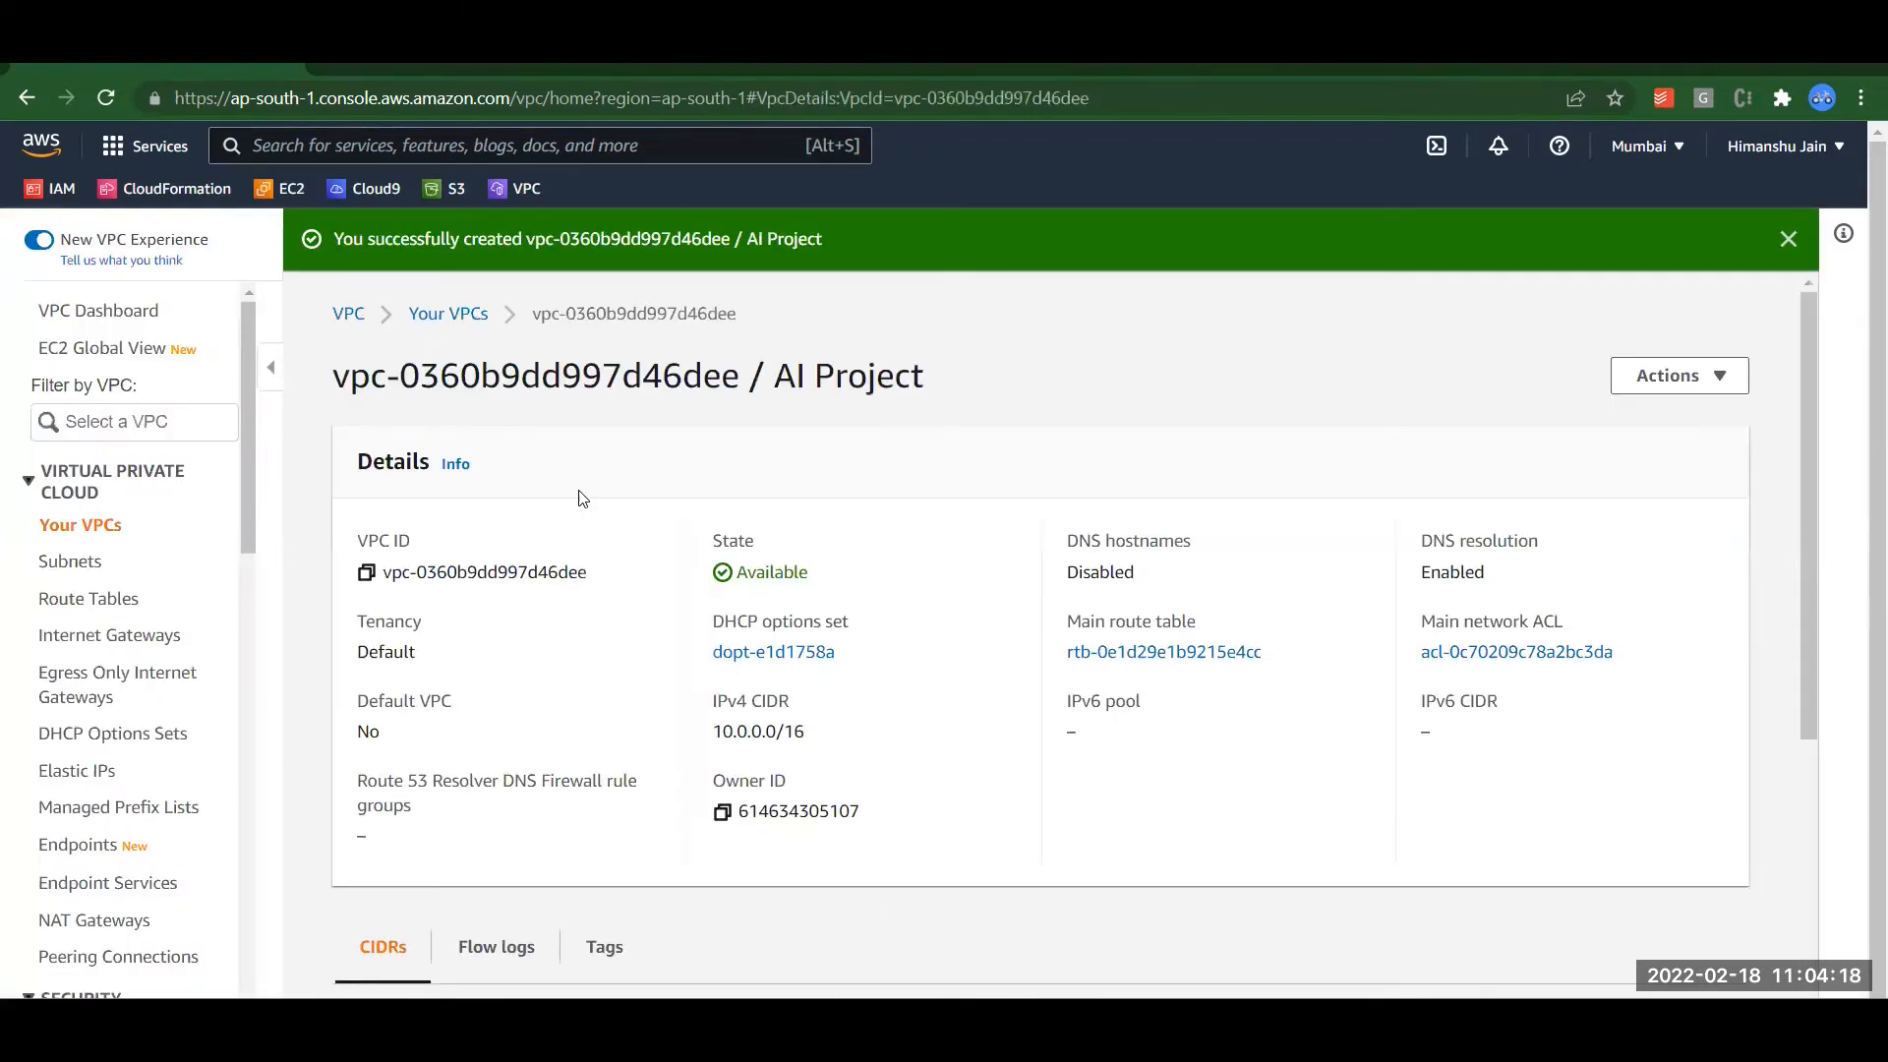
pyautogui.click(449, 314)
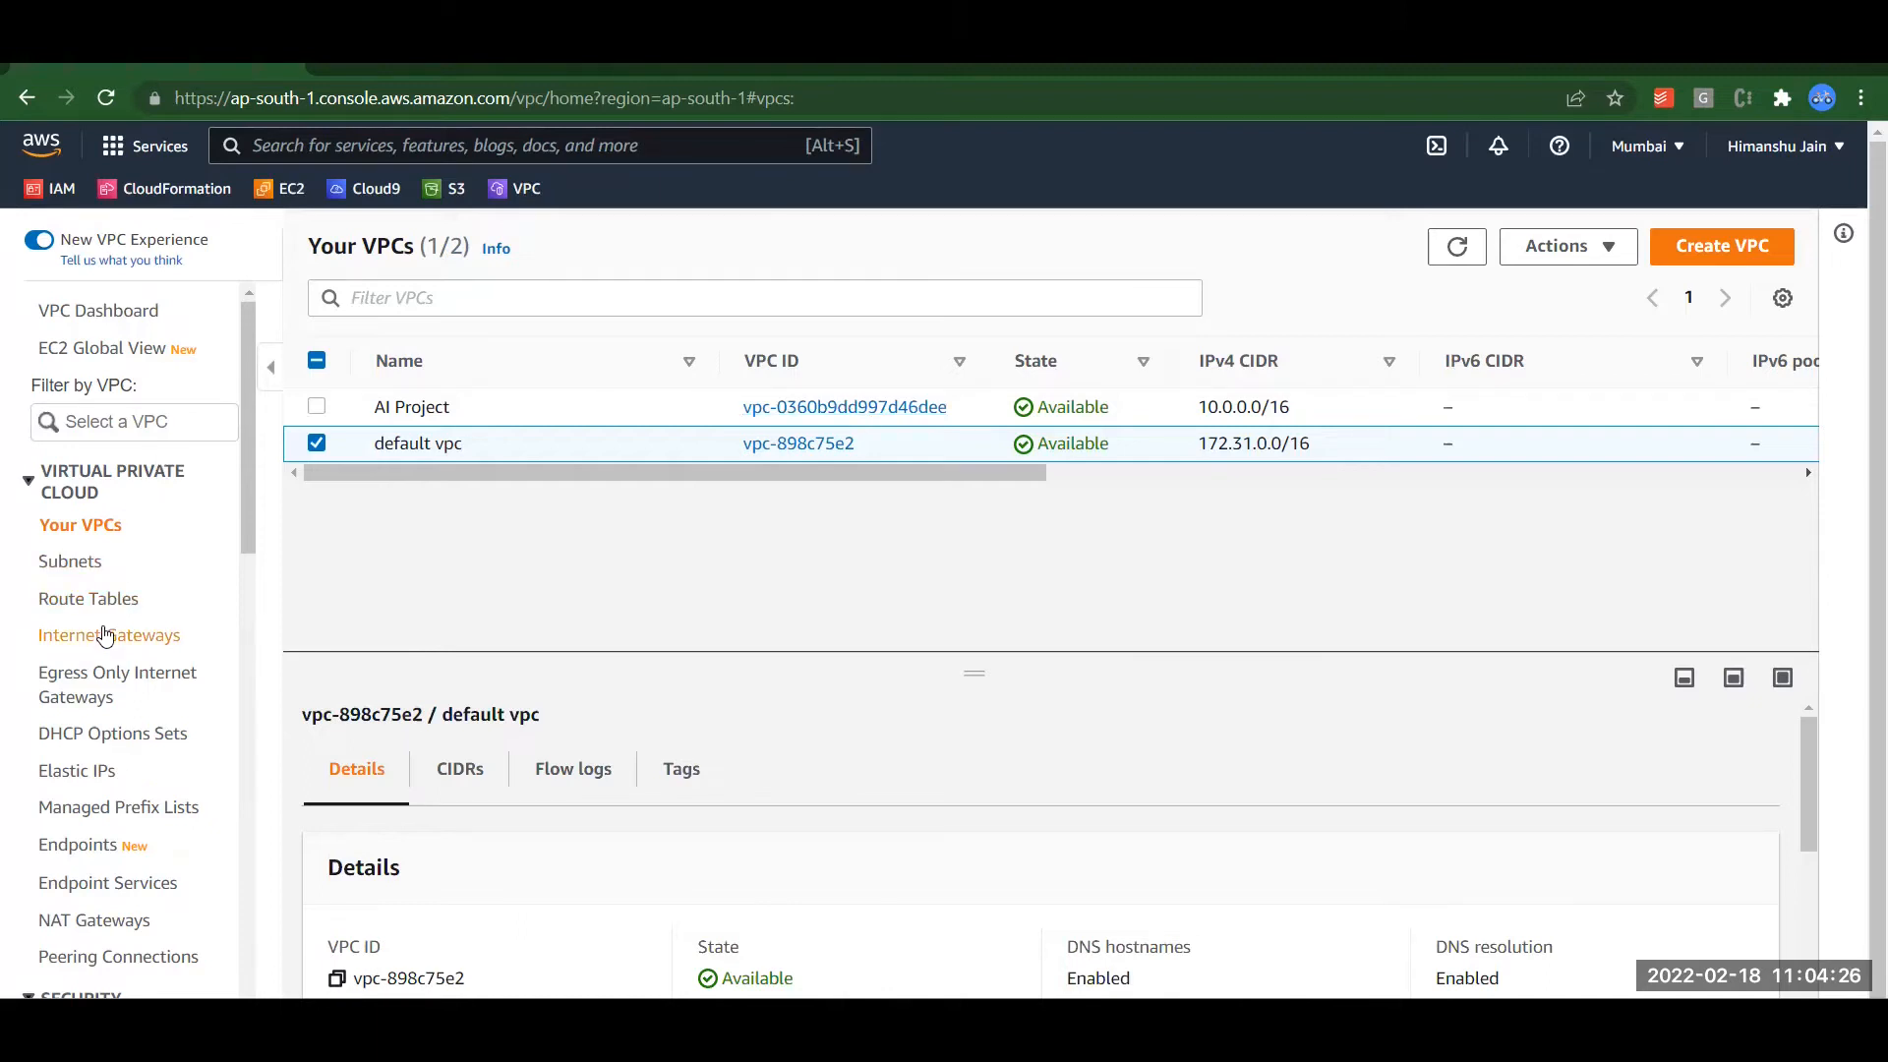
# Step: Create an internet gateway with the name tag "AI Project Internet Gateway"
pyautogui.click(106, 635)
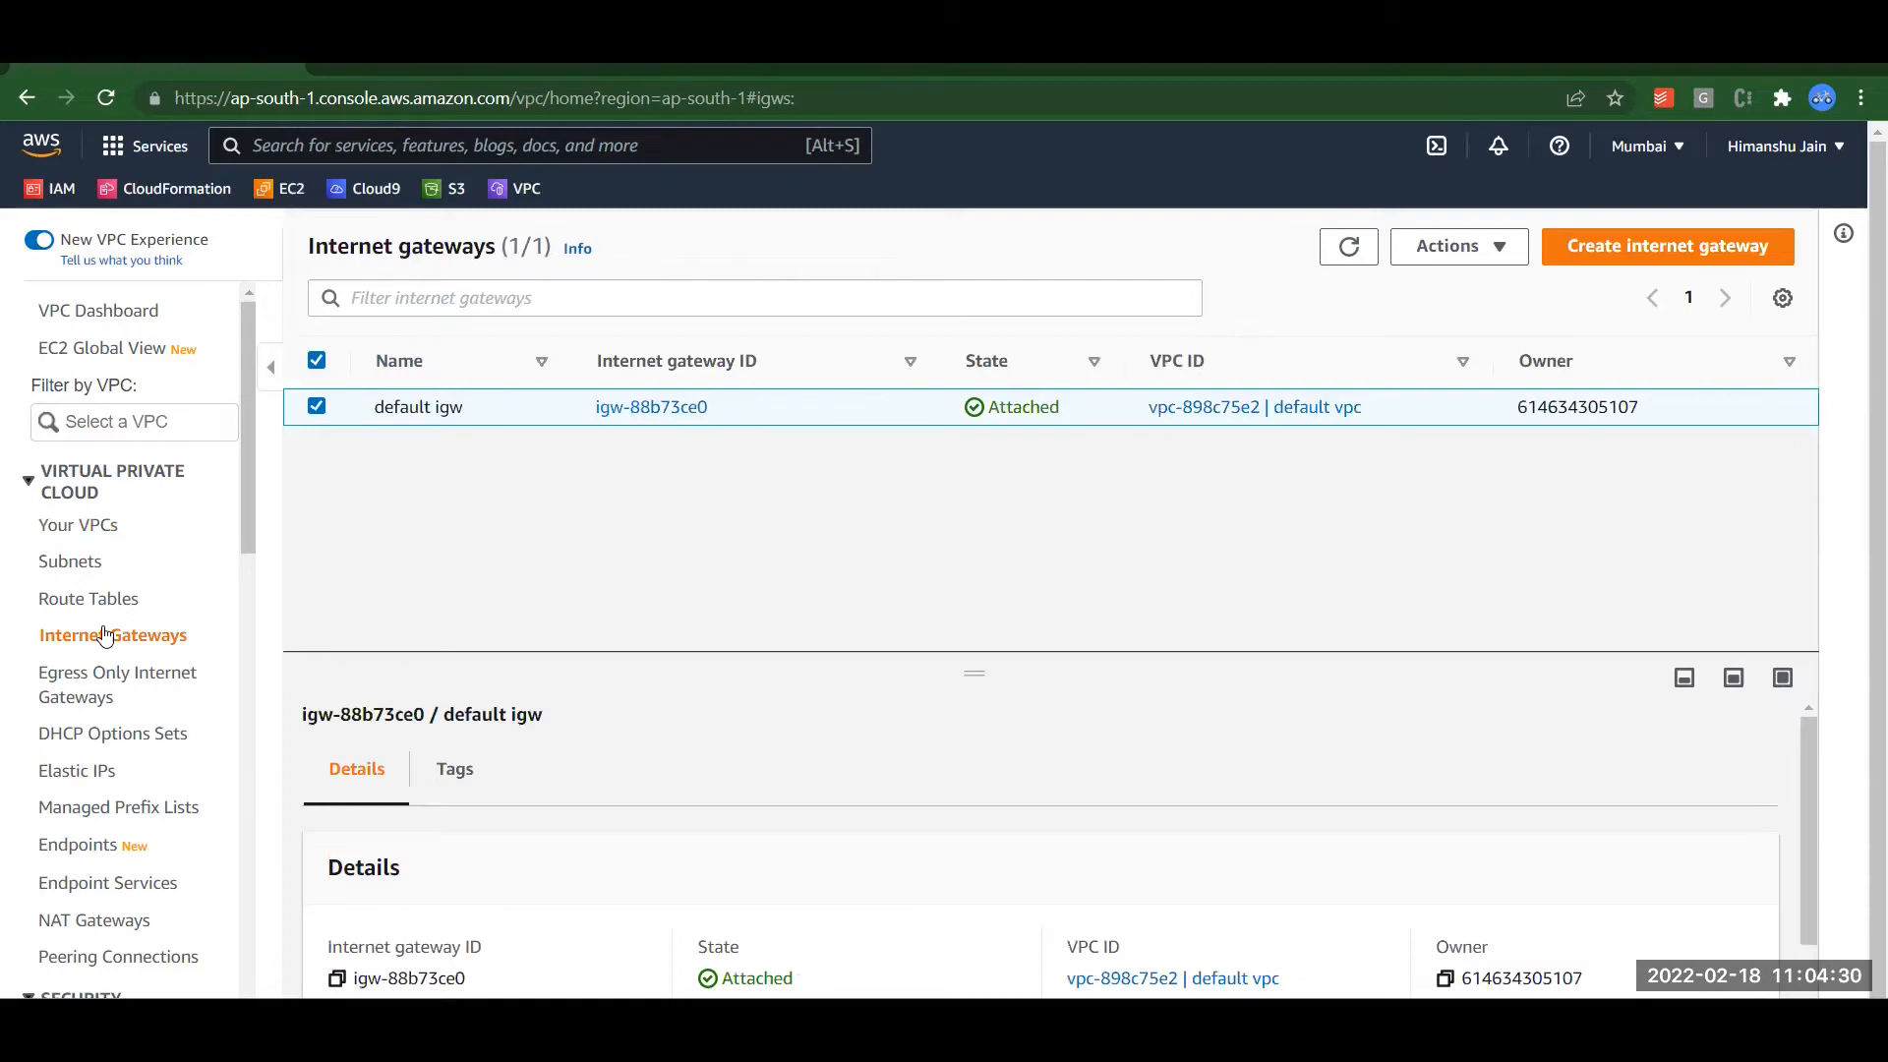
pyautogui.click(1628, 256)
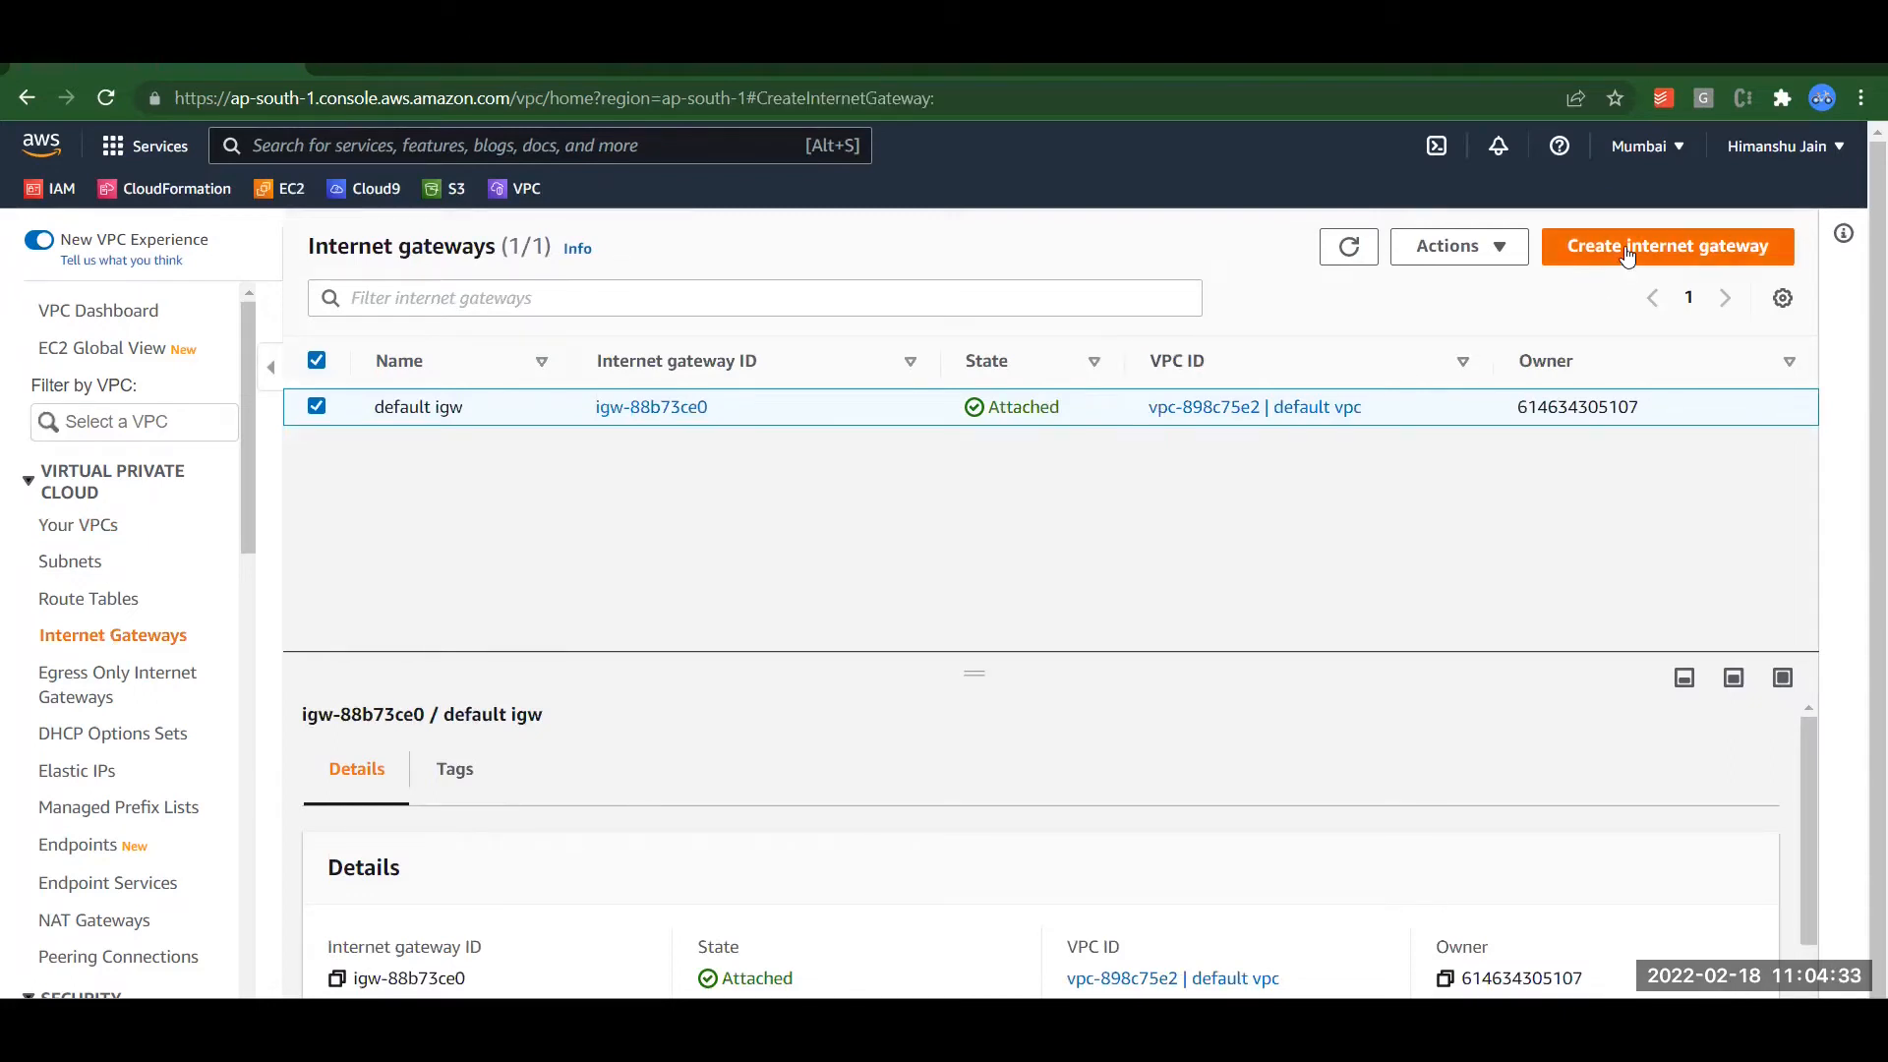
pyautogui.click(307, 580)
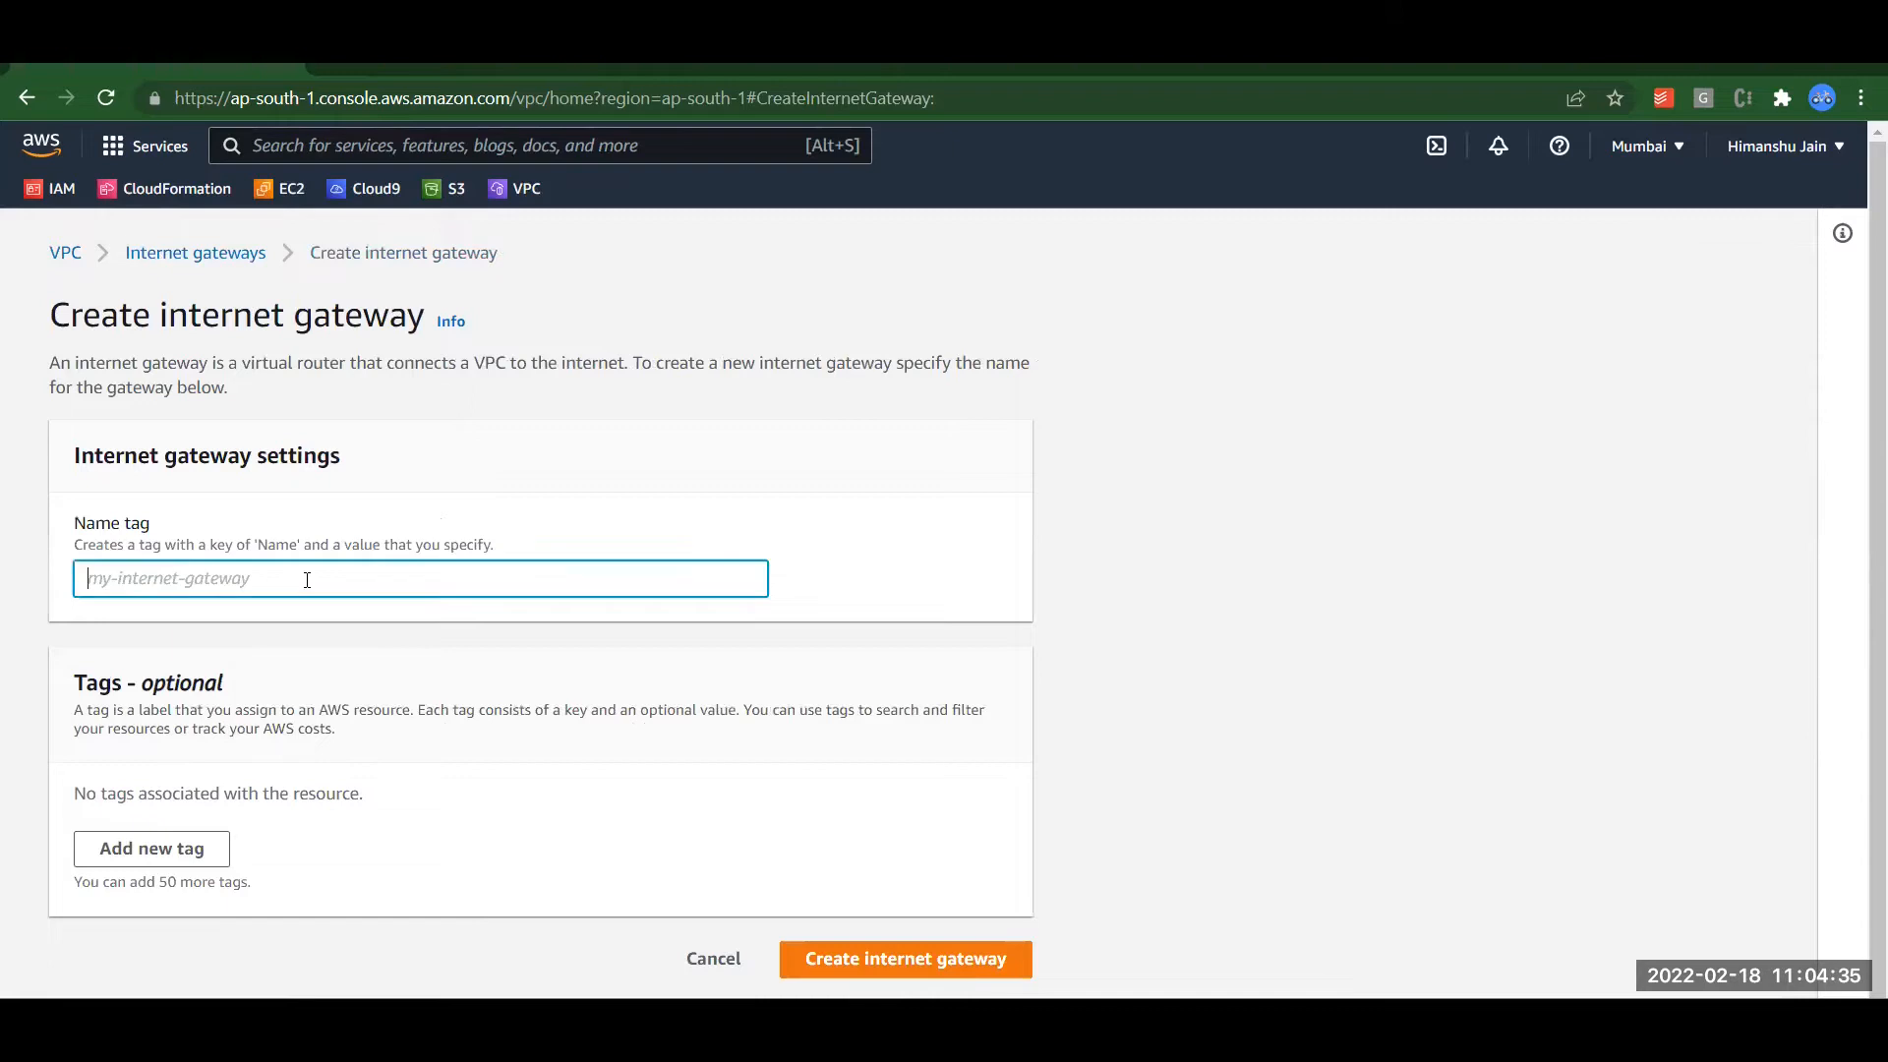
pyautogui.write('AI Project Interb')
pyautogui.press('BackSpace')
pyautogui.write('net Gateway')
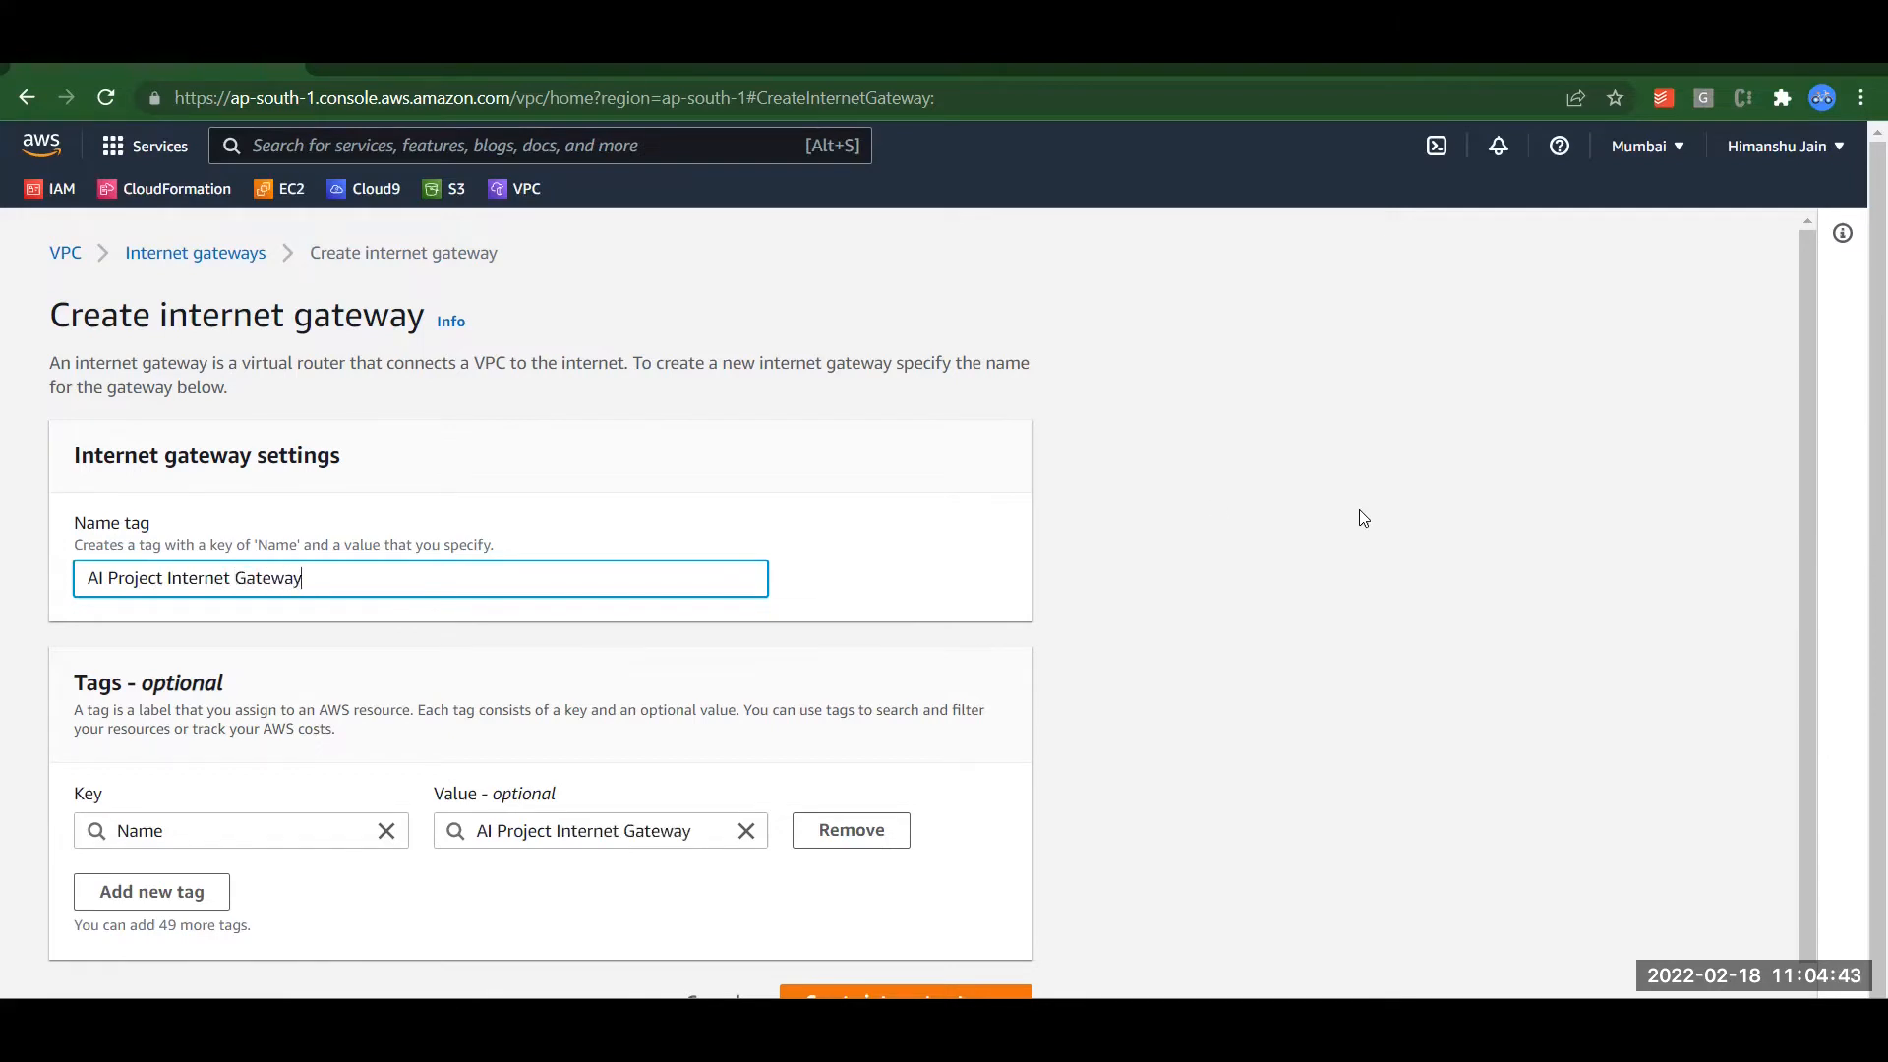
pyautogui.moveTo(1806, 423); pyautogui.dragTo(1802, 523)
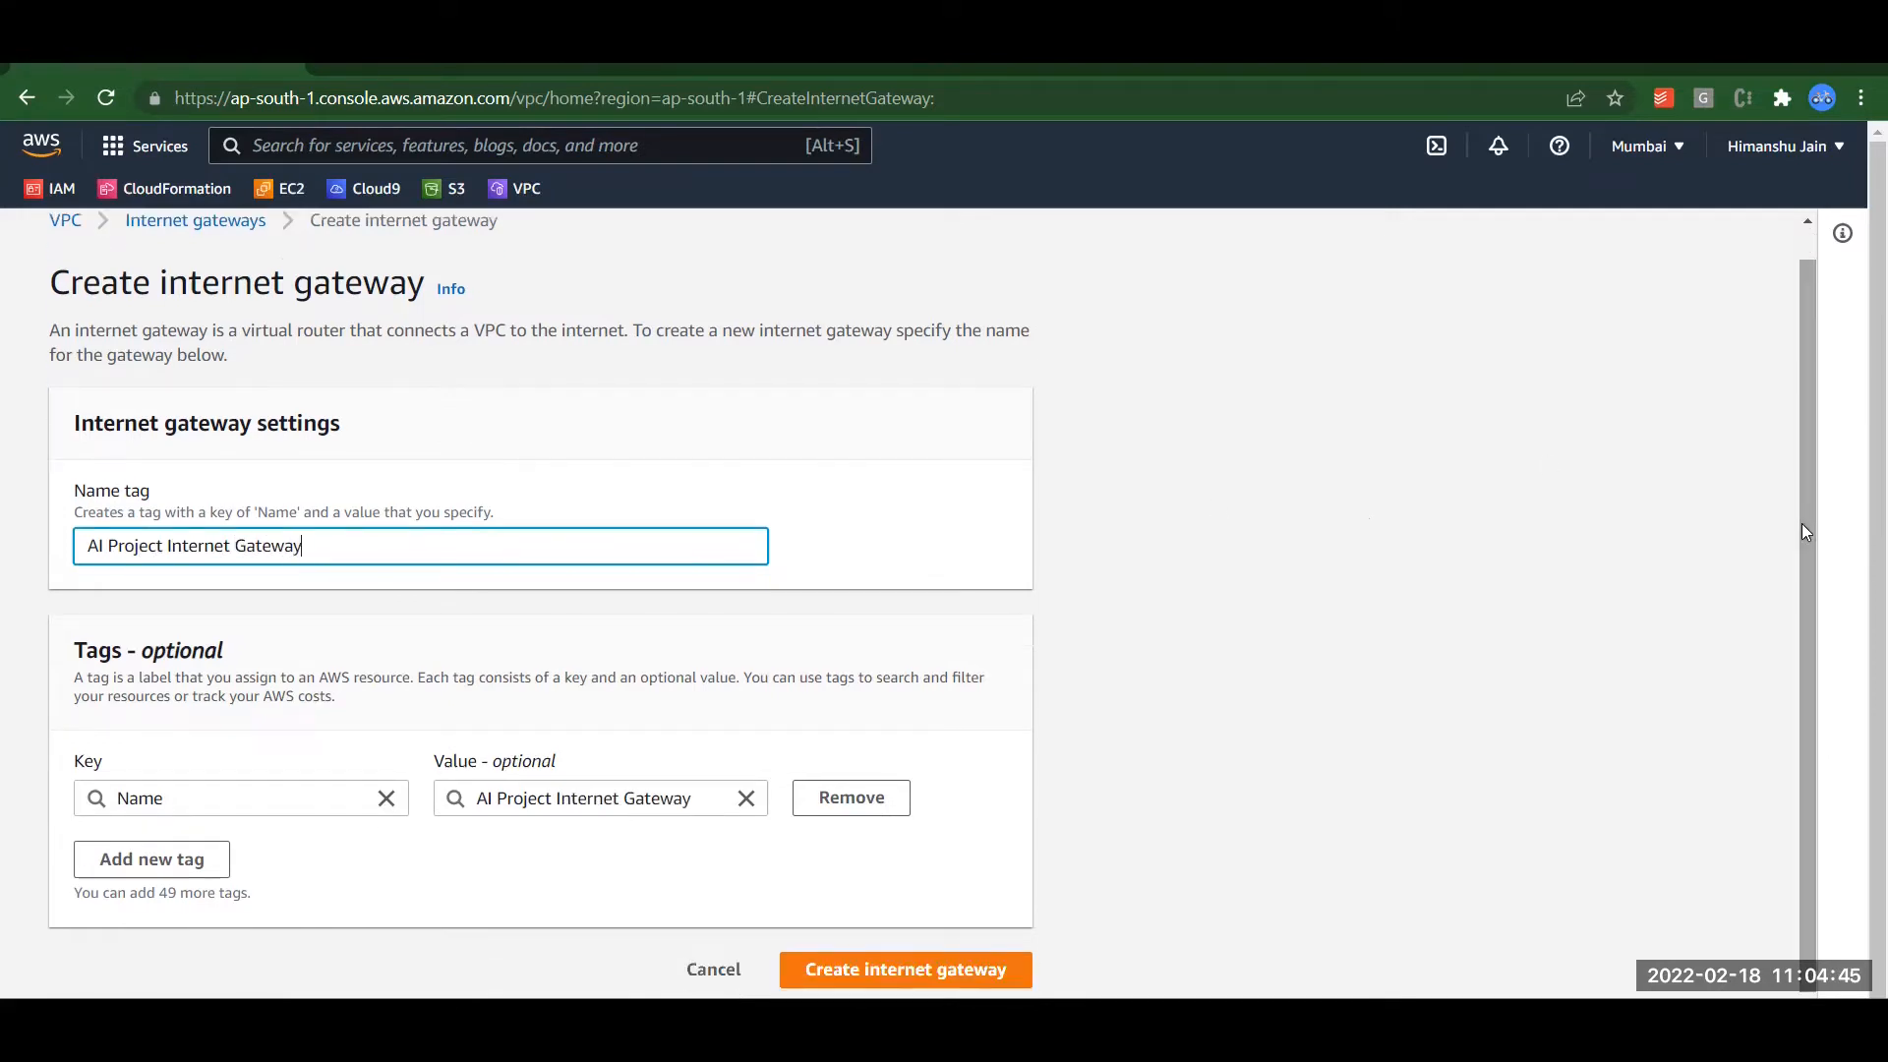
pyautogui.press('Return')
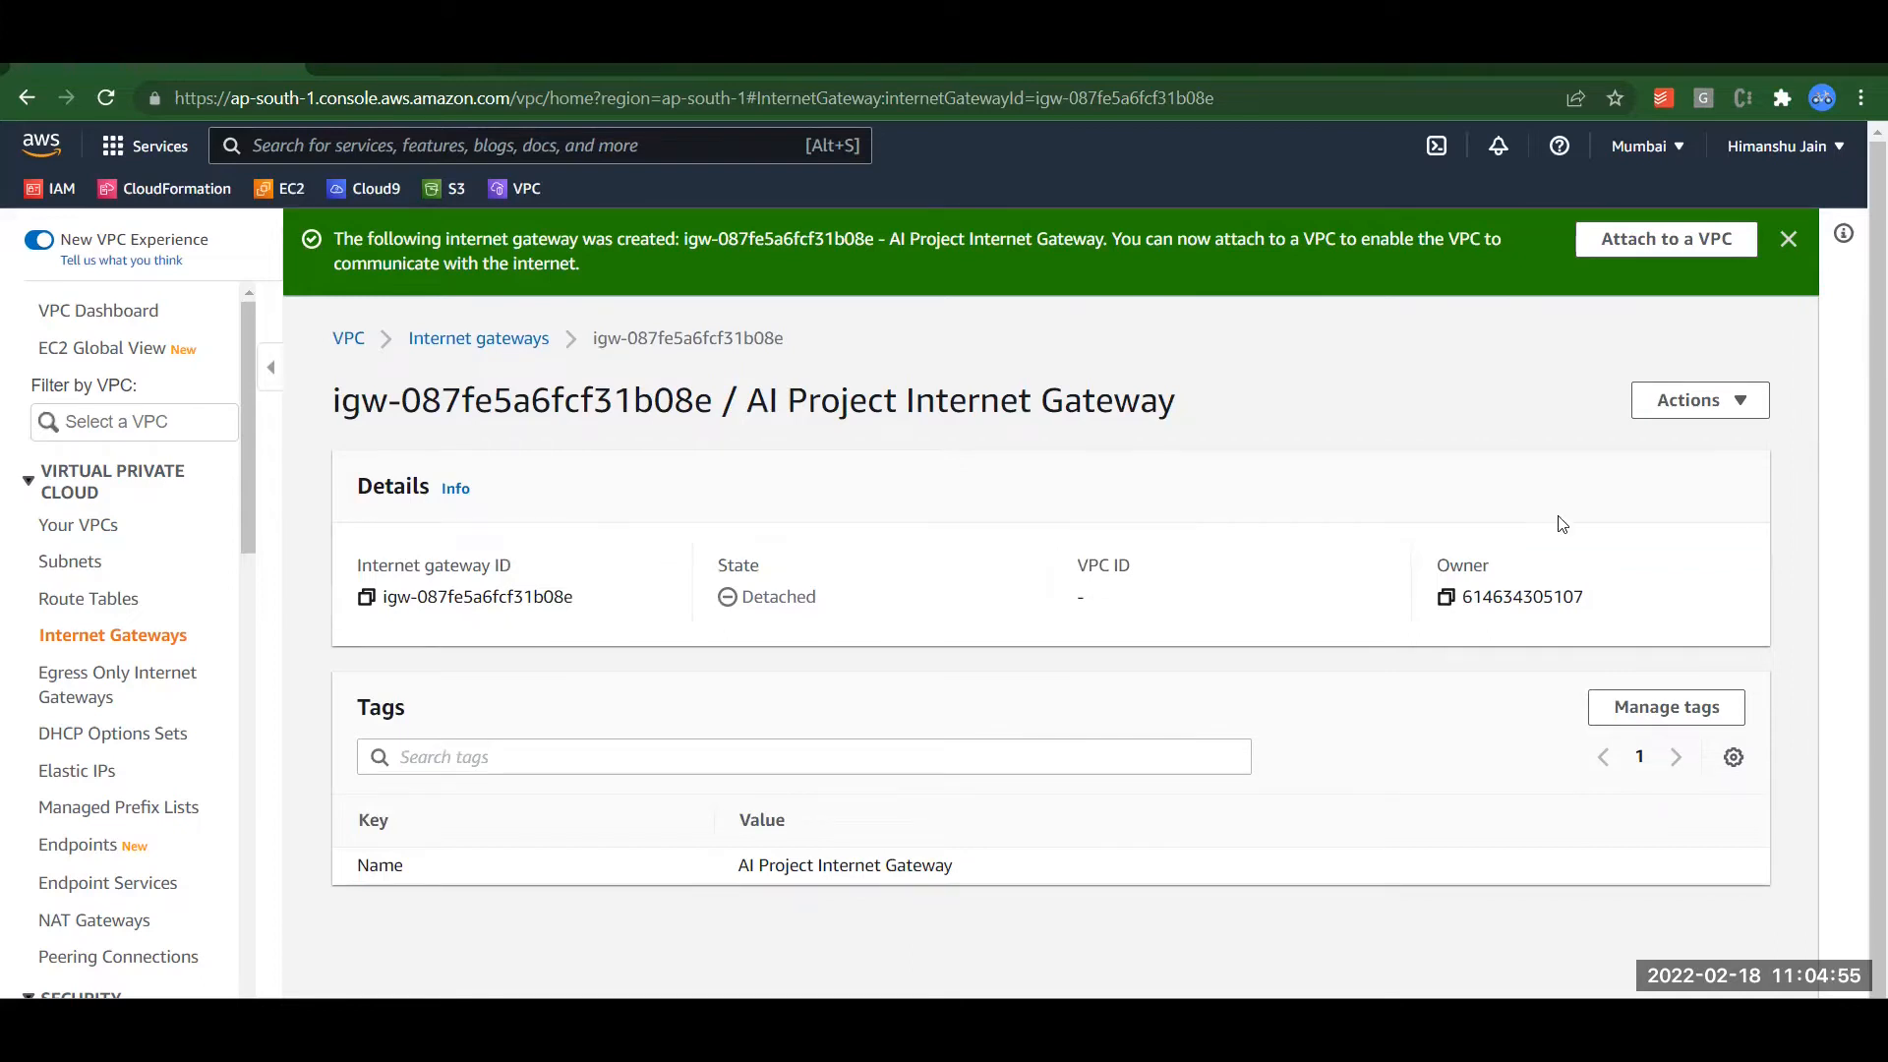
# Step: Attach the AI Project Internet Gateway to the AI Project VPC
pyautogui.click(1734, 403)
pyautogui.click(1688, 434)
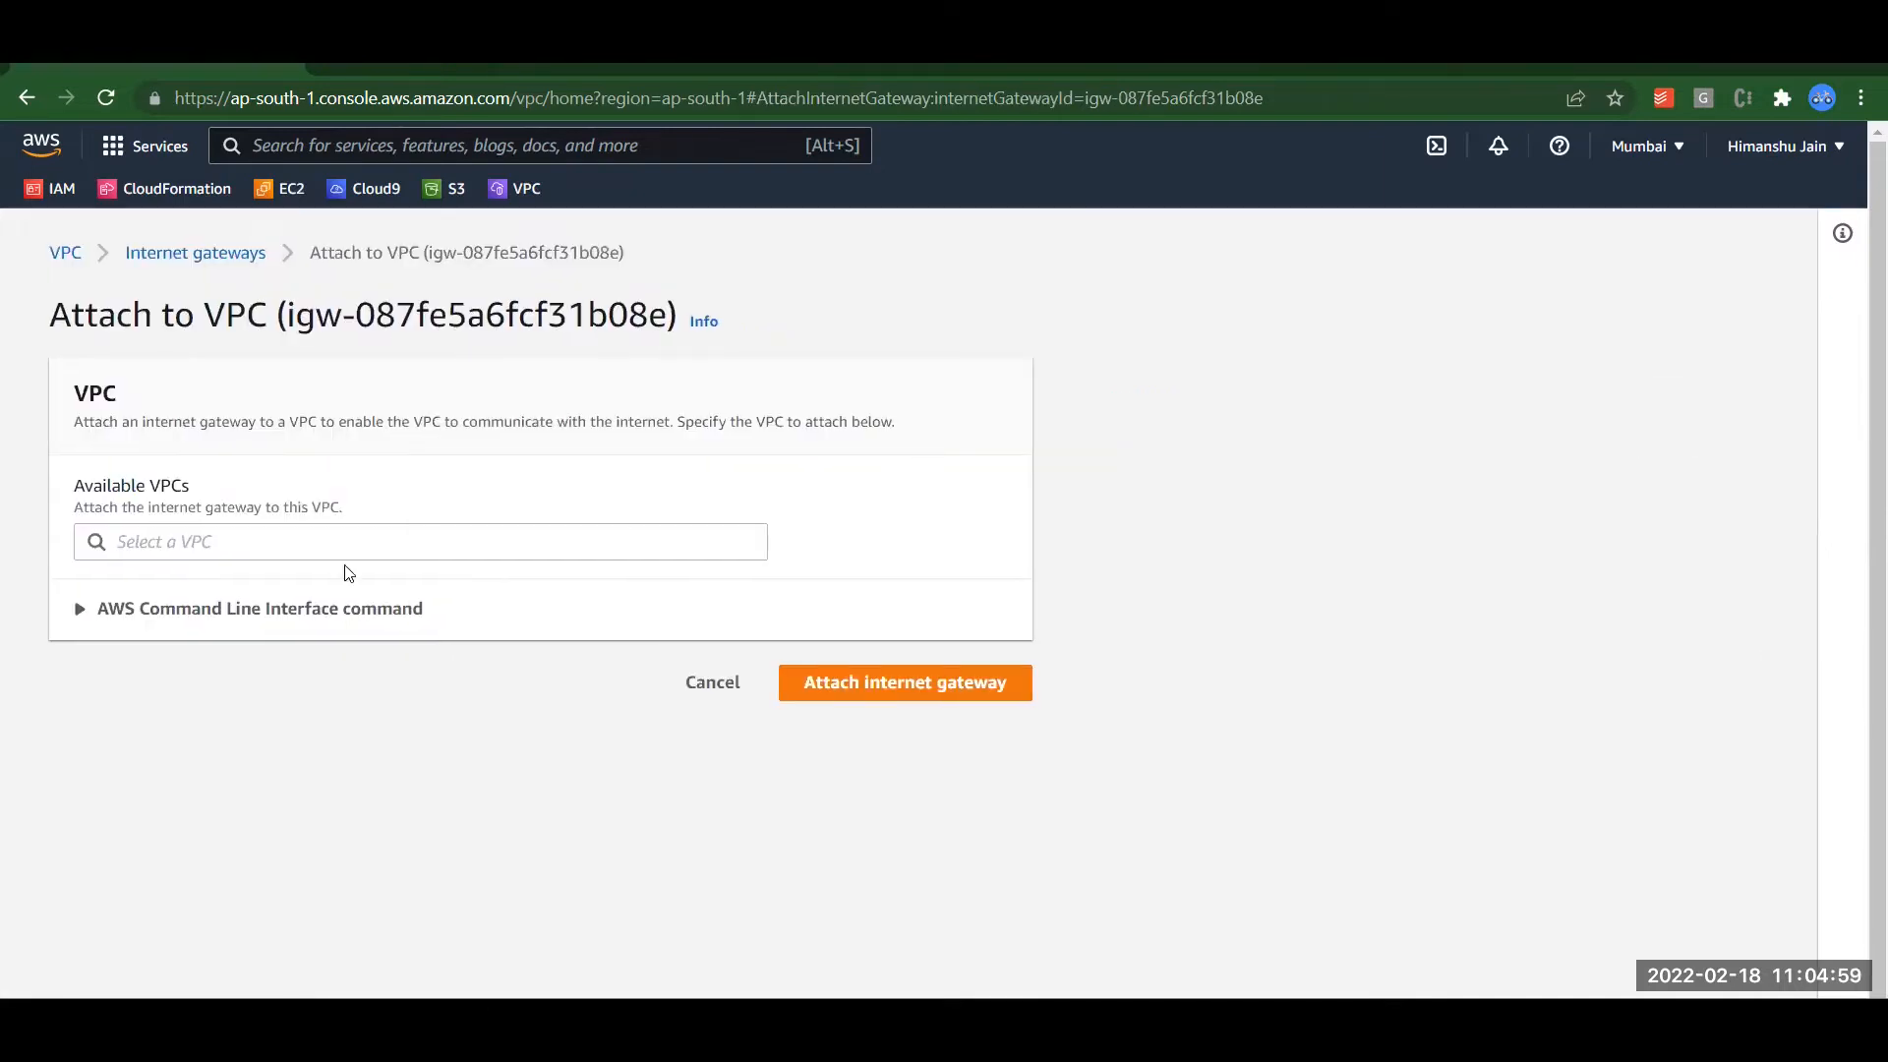
pyautogui.click(279, 544)
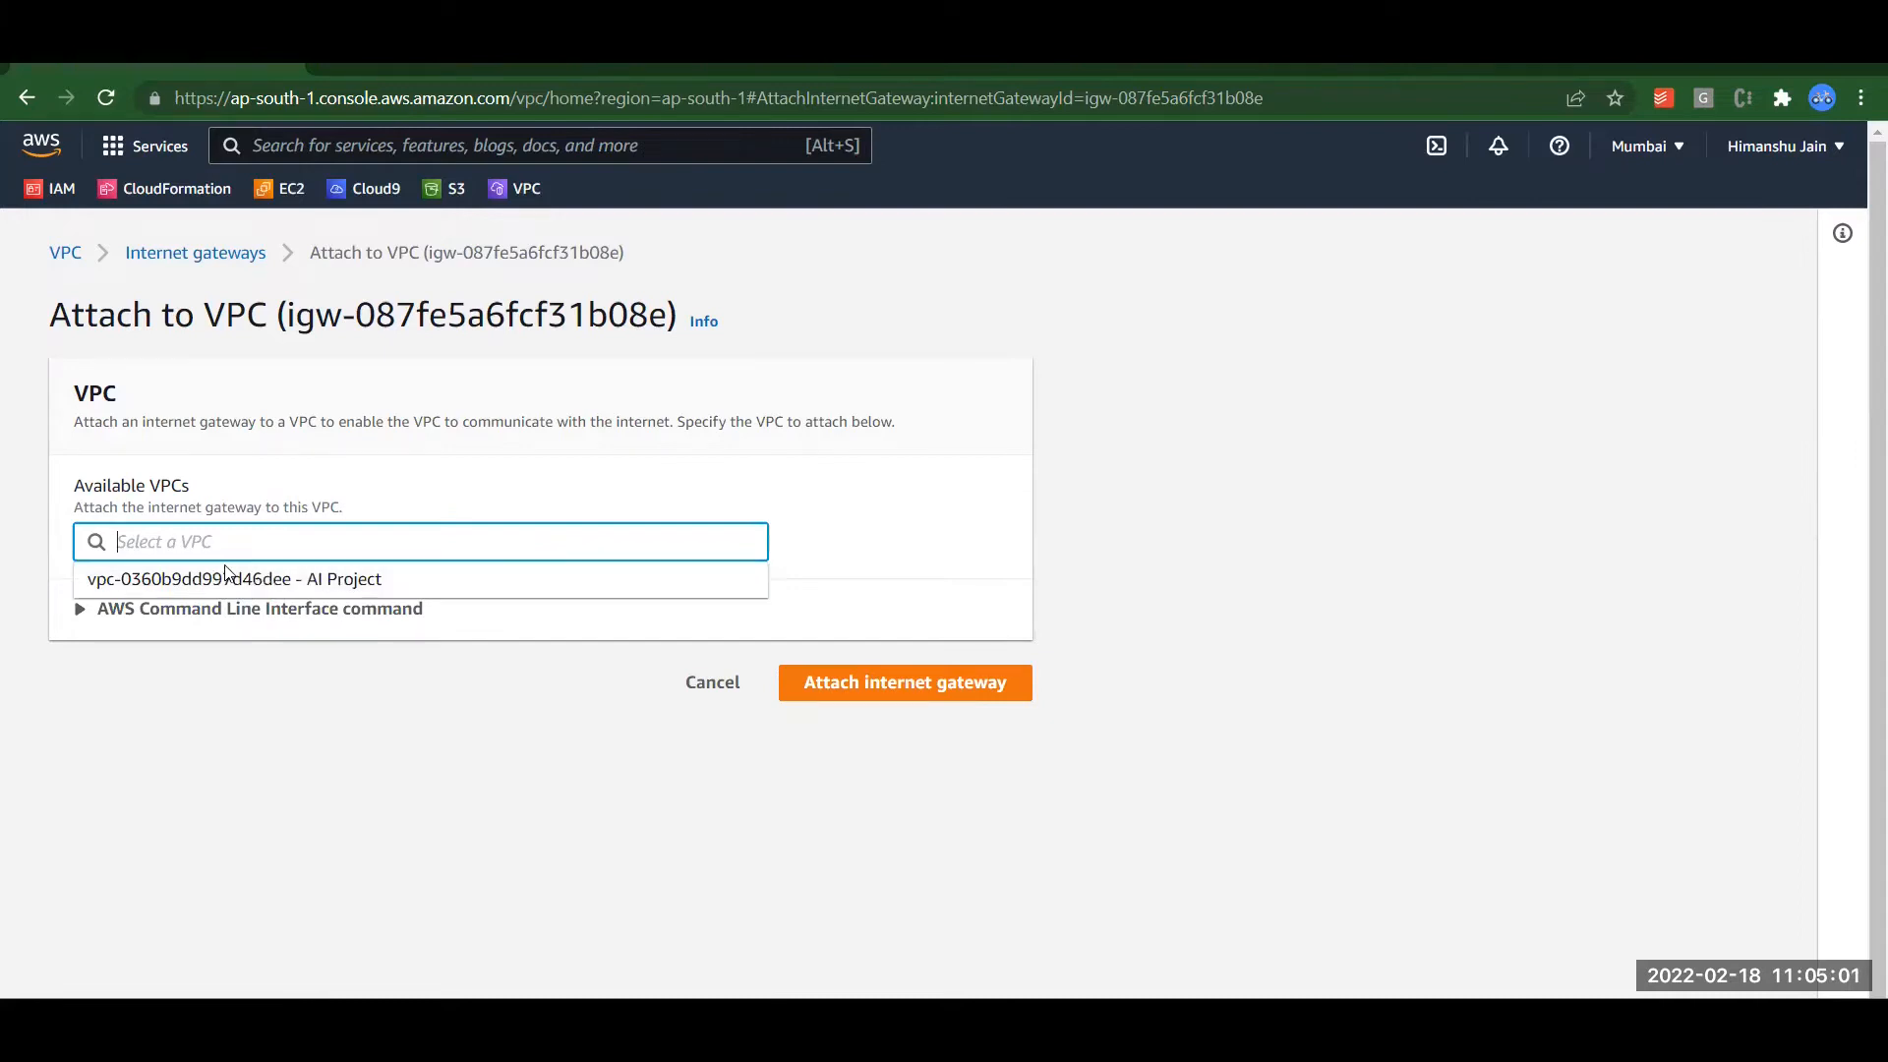
pyautogui.click(354, 586)
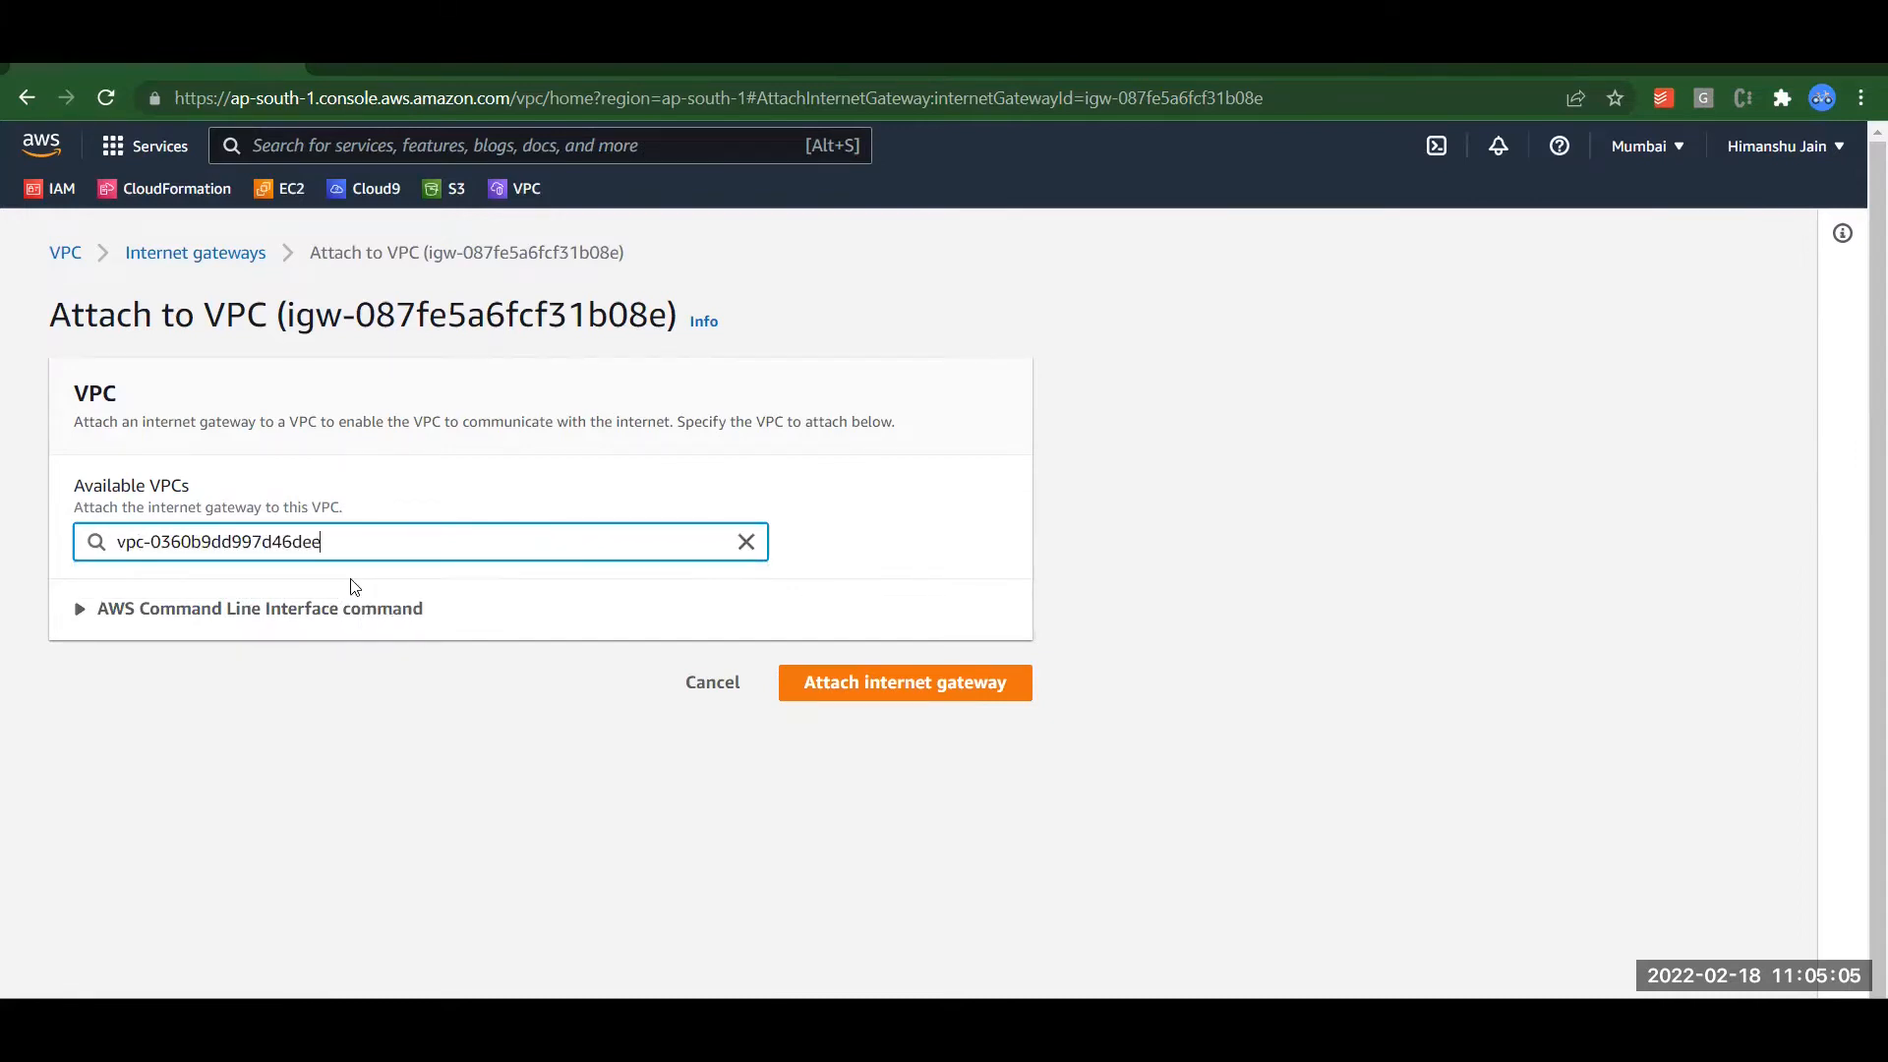
pyautogui.click(936, 687)
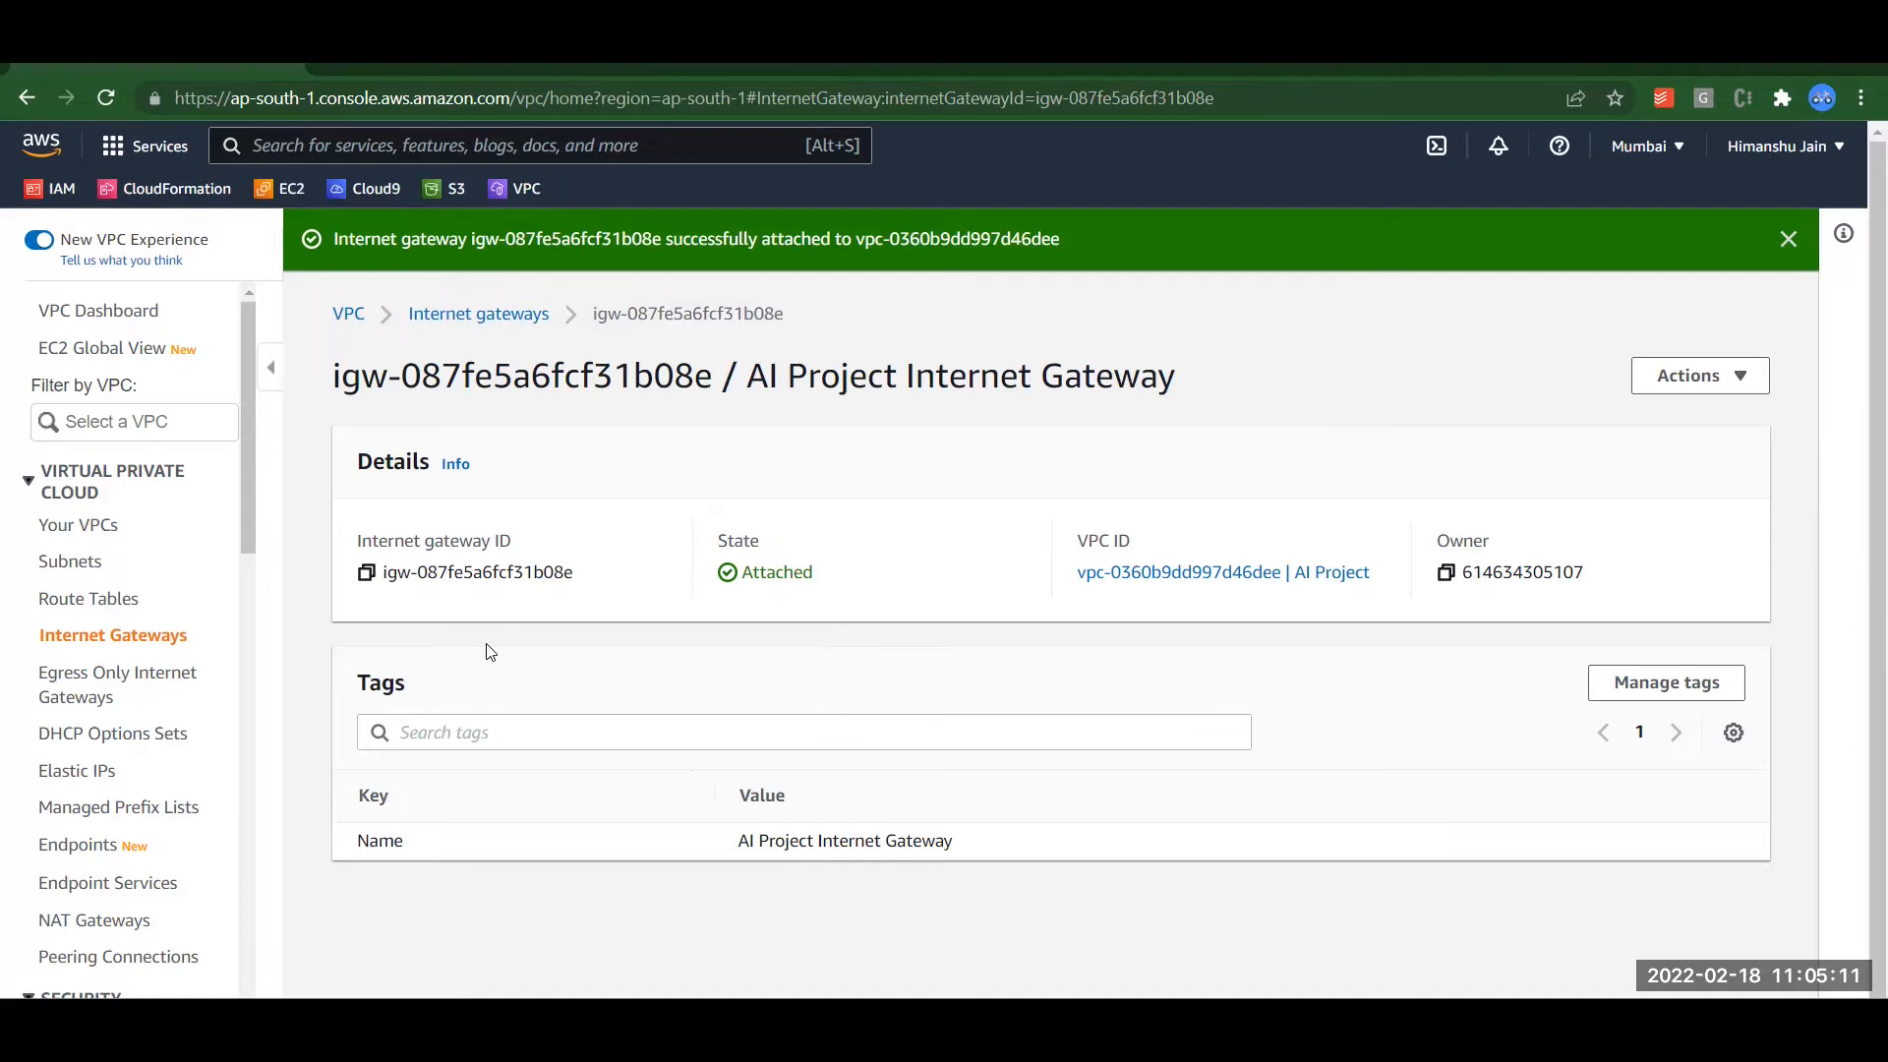
# Step: Start creating a subnet and choose the AI Project VPC for it
pyautogui.click(70, 562)
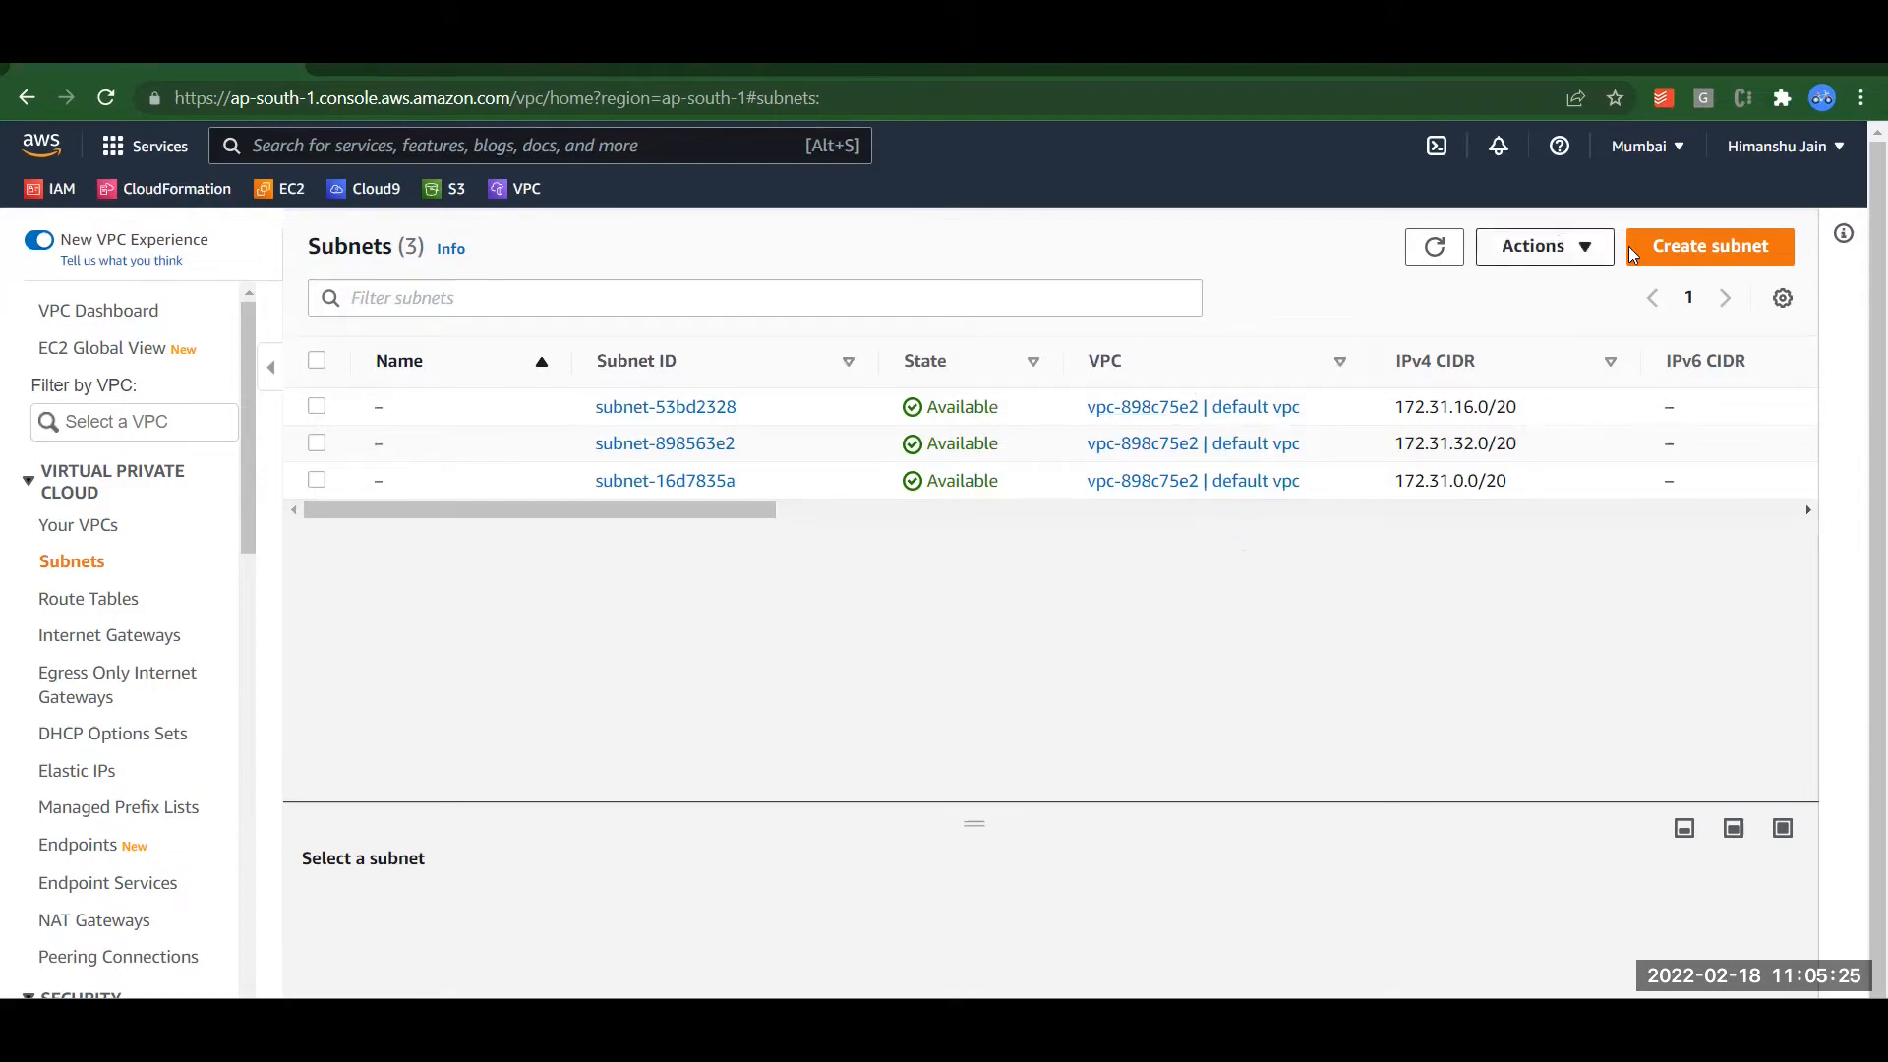
pyautogui.click(1686, 254)
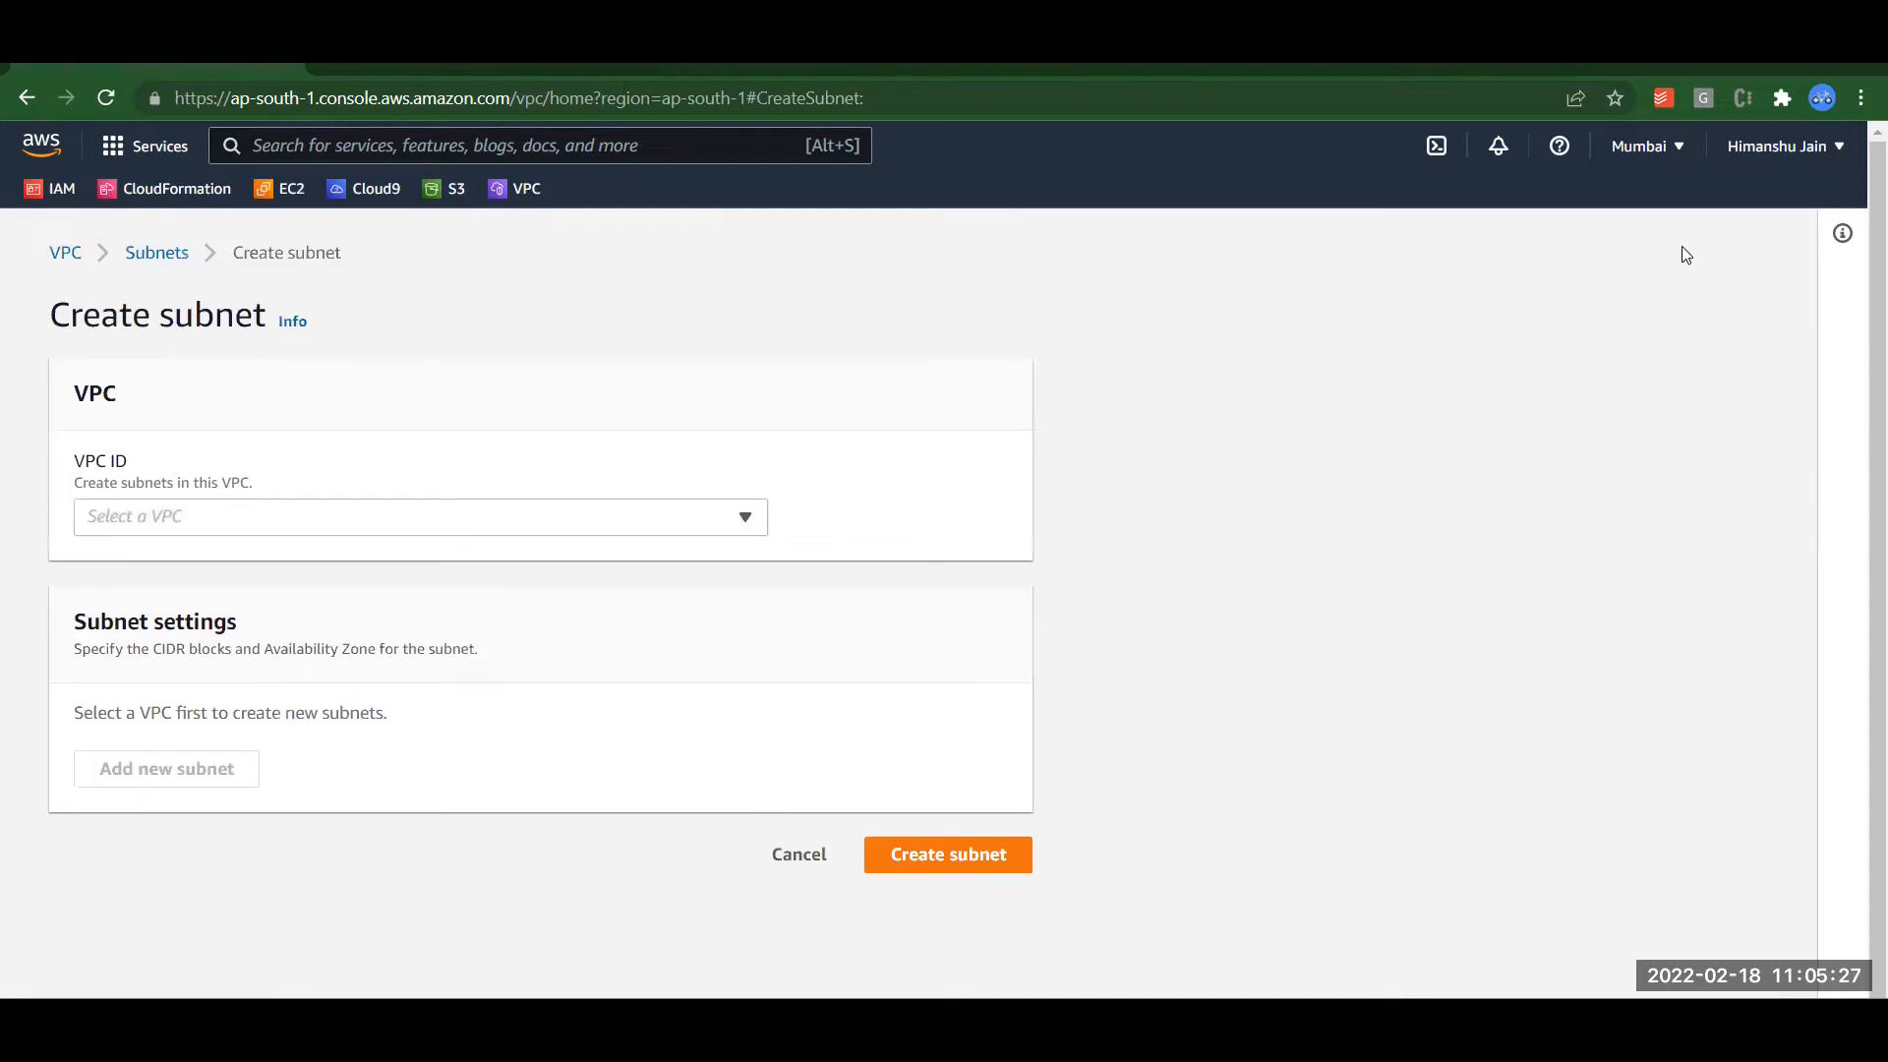
pyautogui.click(454, 532)
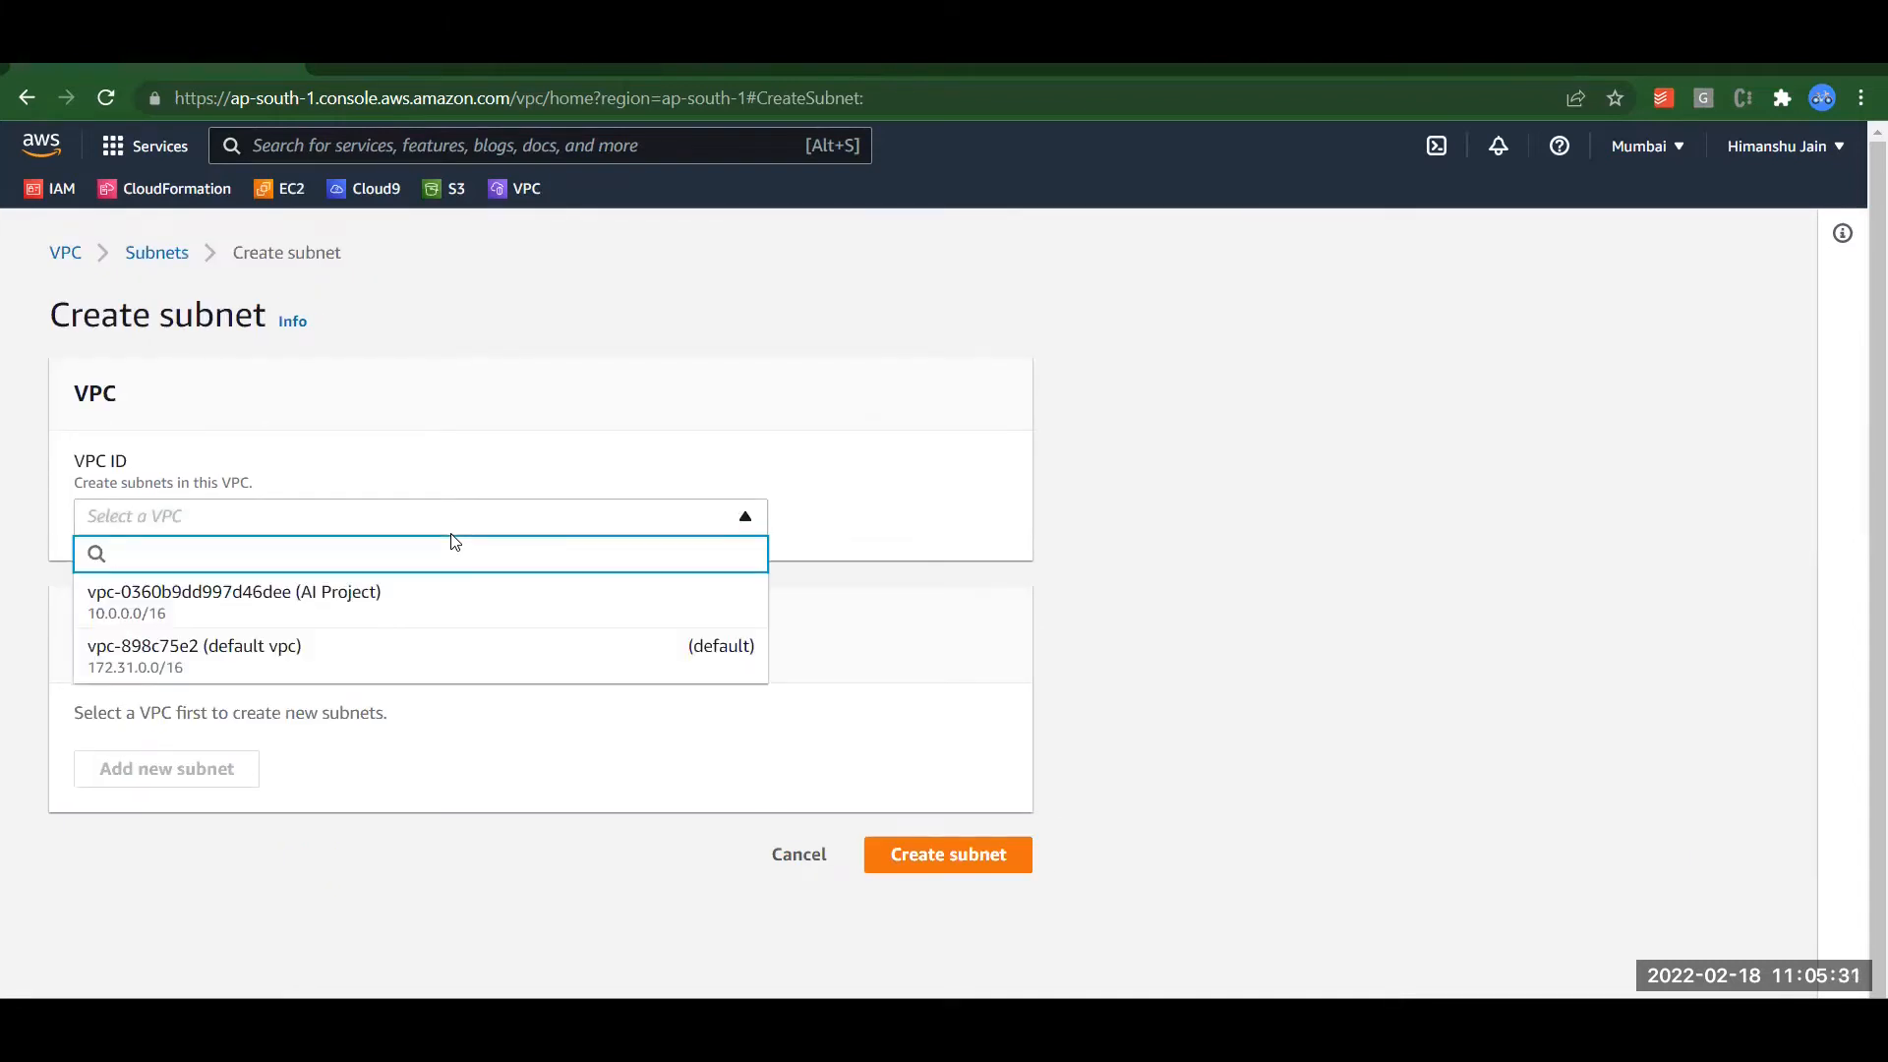
pyautogui.click(366, 612)
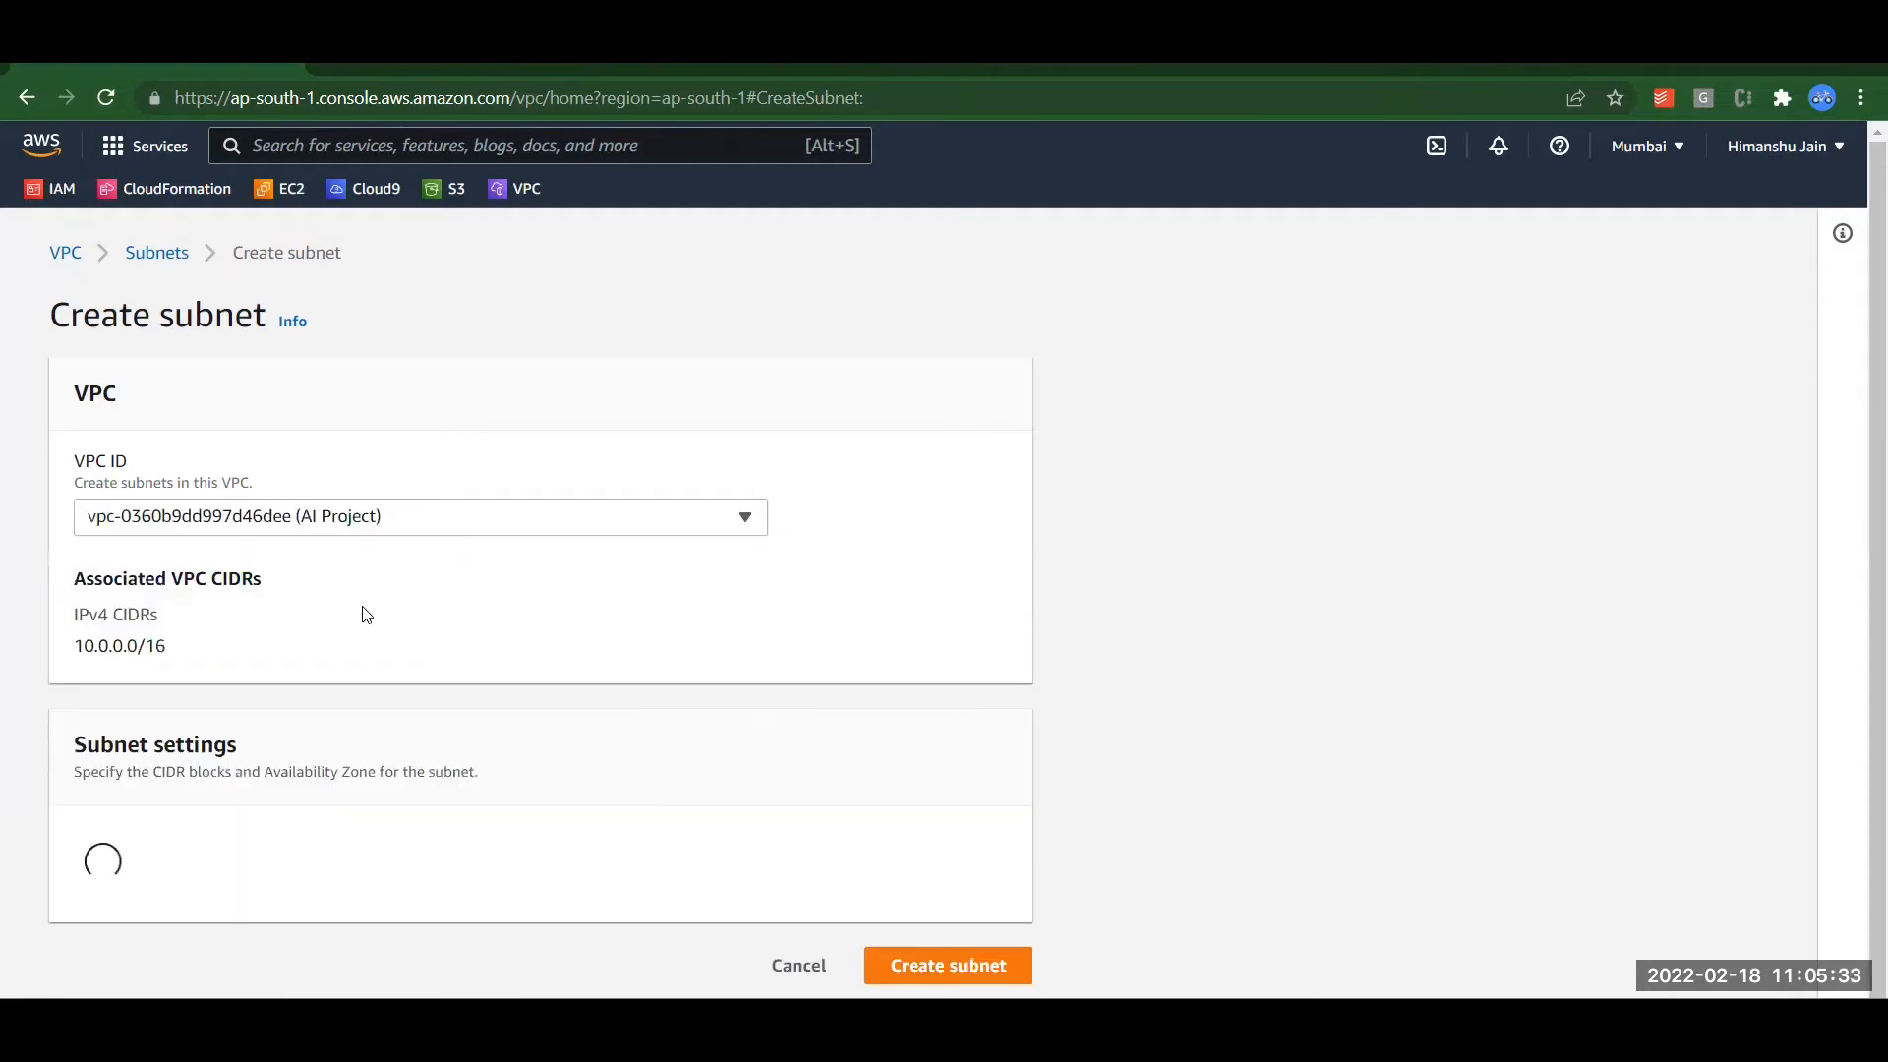
# Step: Name the first subnet "AI Project Public Subnet"
pyautogui.scroll(-4, 562, 777)
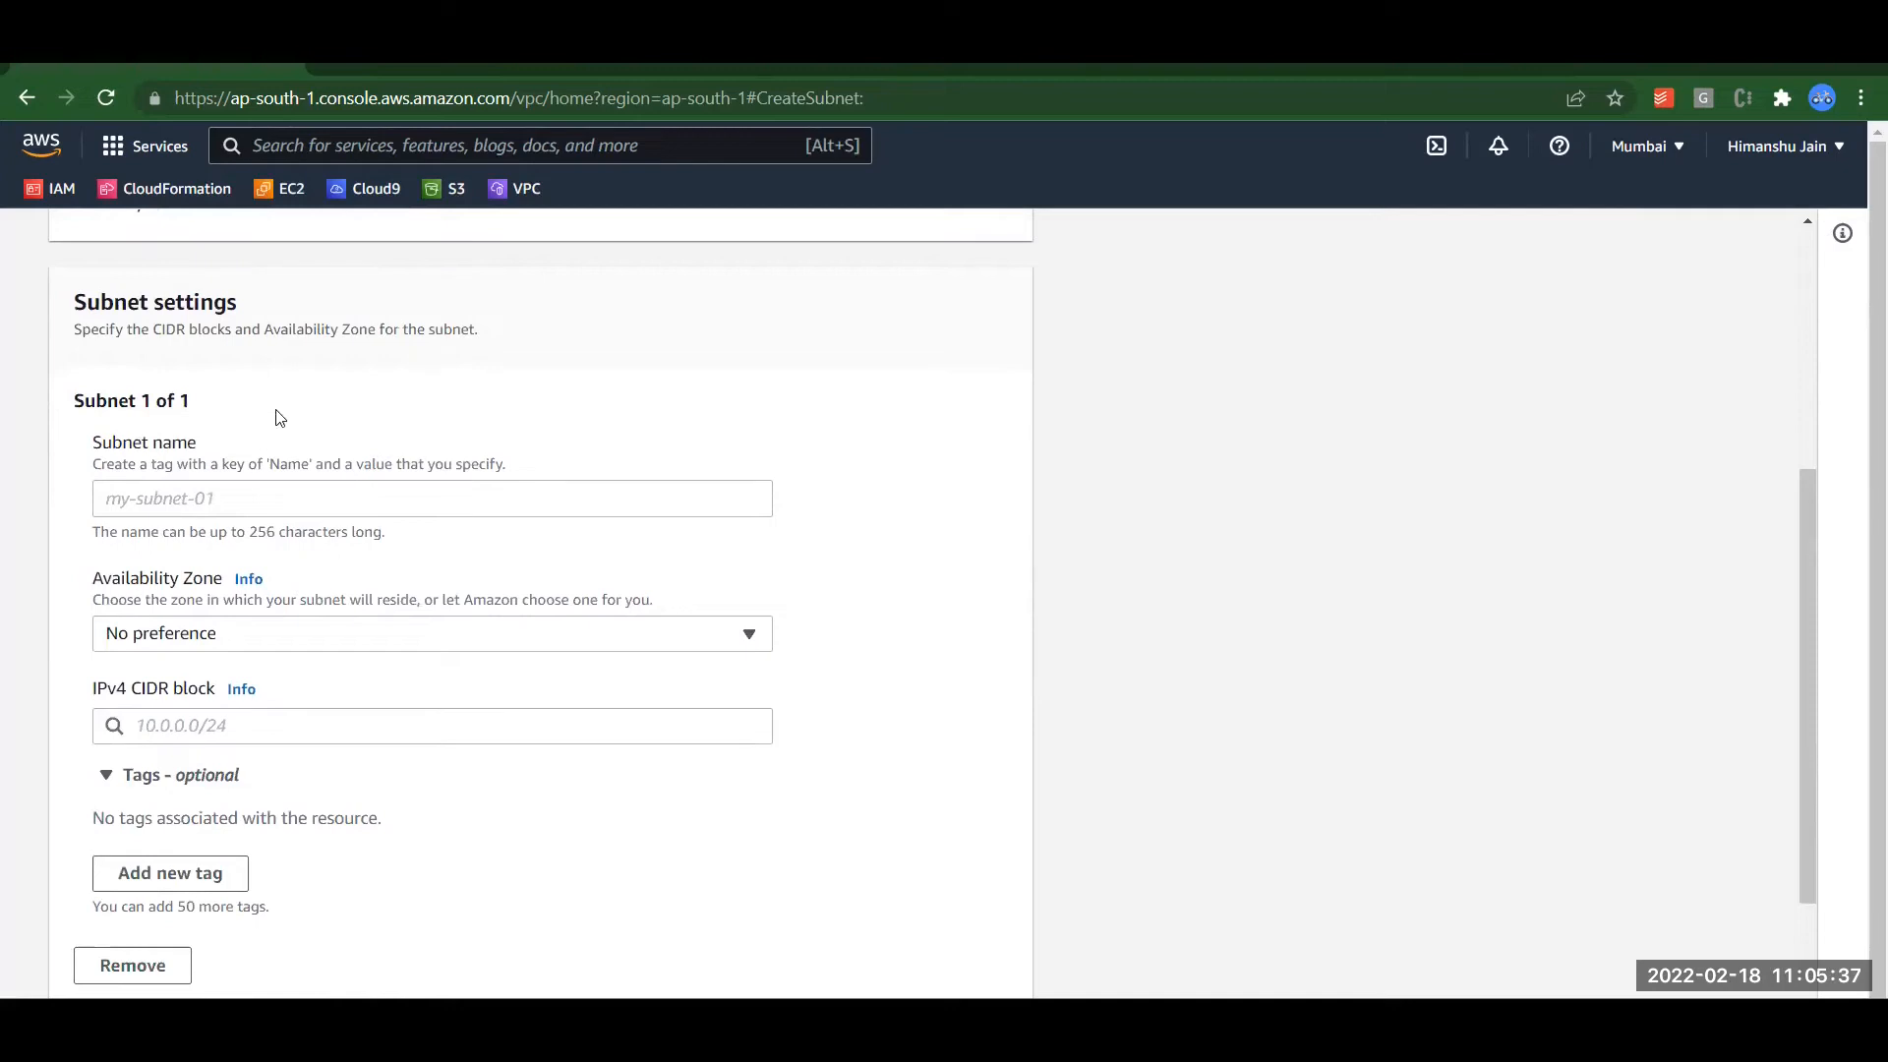
pyautogui.click(214, 498)
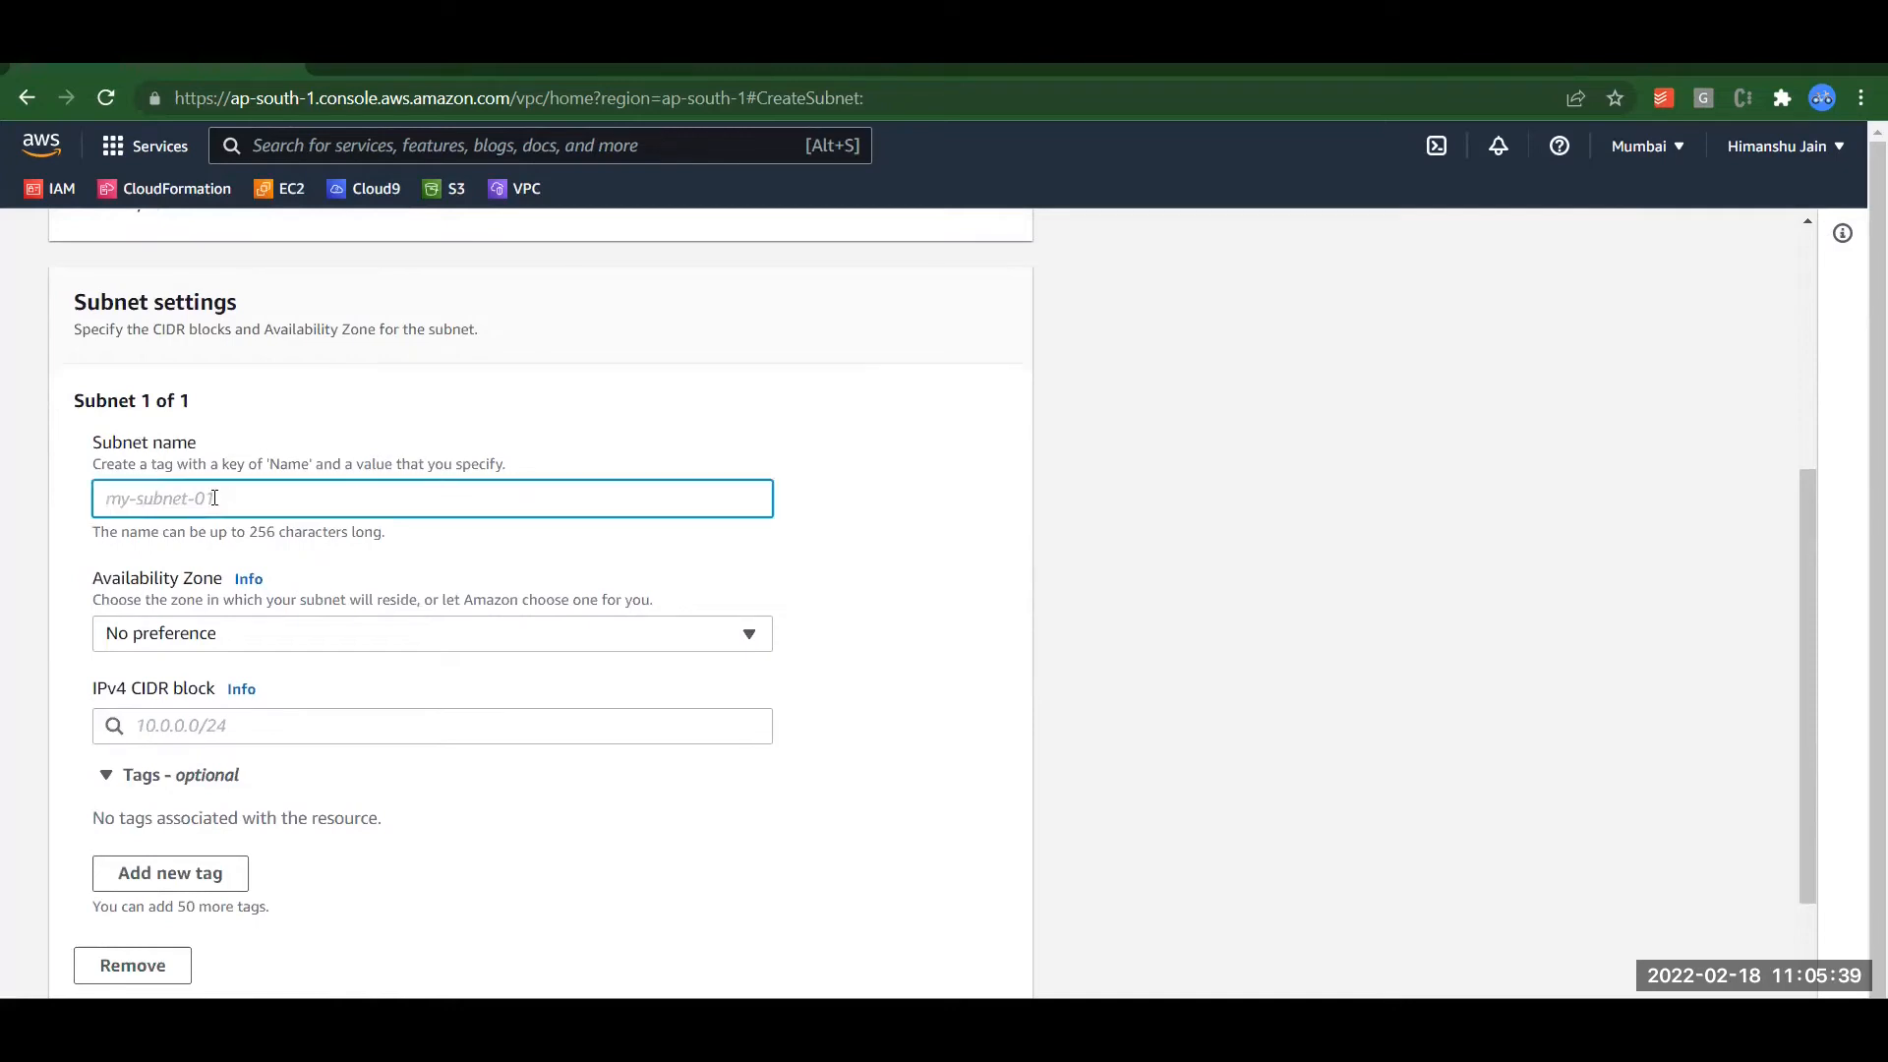
pyautogui.write('AI P')
pyautogui.press('BackSpace')
pyautogui.press('BackSpace')
pyautogui.press('BackSpace')
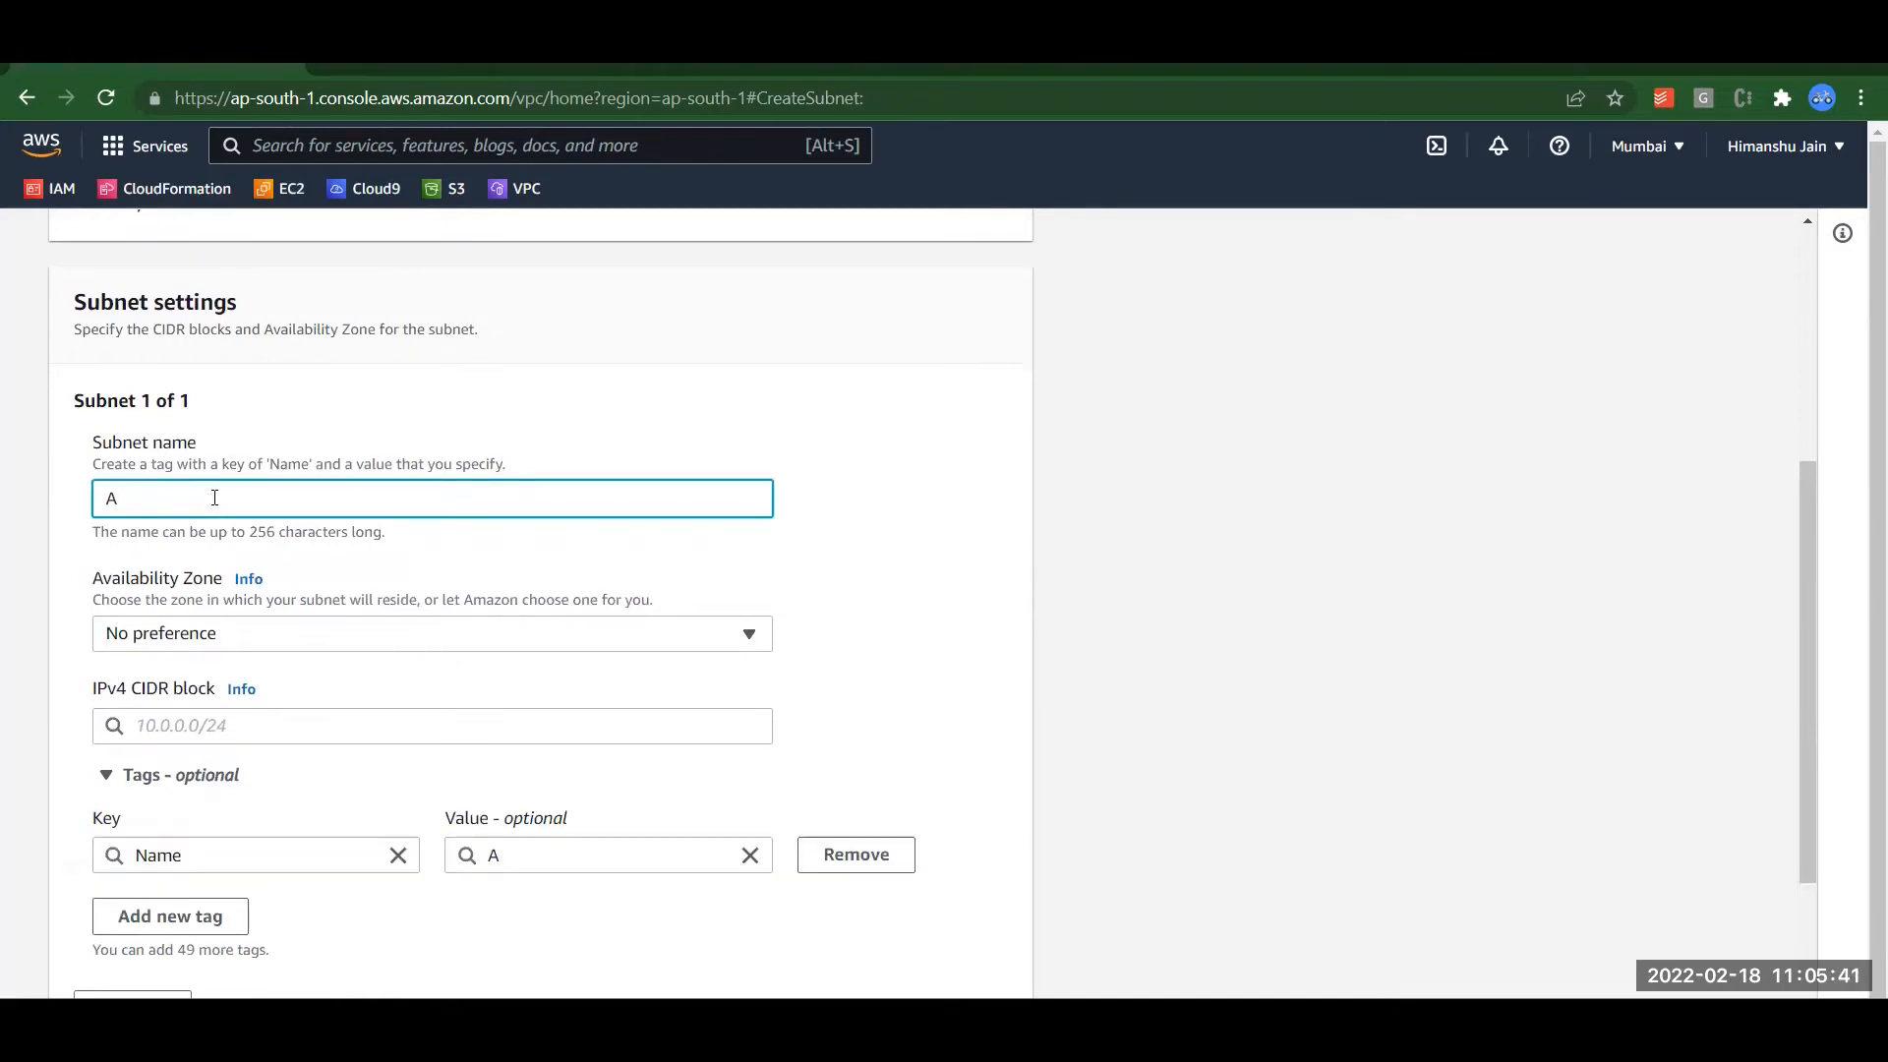
pyautogui.write('I pro')
pyautogui.press('BackSpace')
pyautogui.write('Porject')
pyautogui.press('BackSpace')
pyautogui.press('BackSpace')
pyautogui.press('BackSpace')
pyautogui.press('BackSpace')
pyautogui.write('oject P')
pyautogui.write('ubi')
pyautogui.write('lic Subnet')
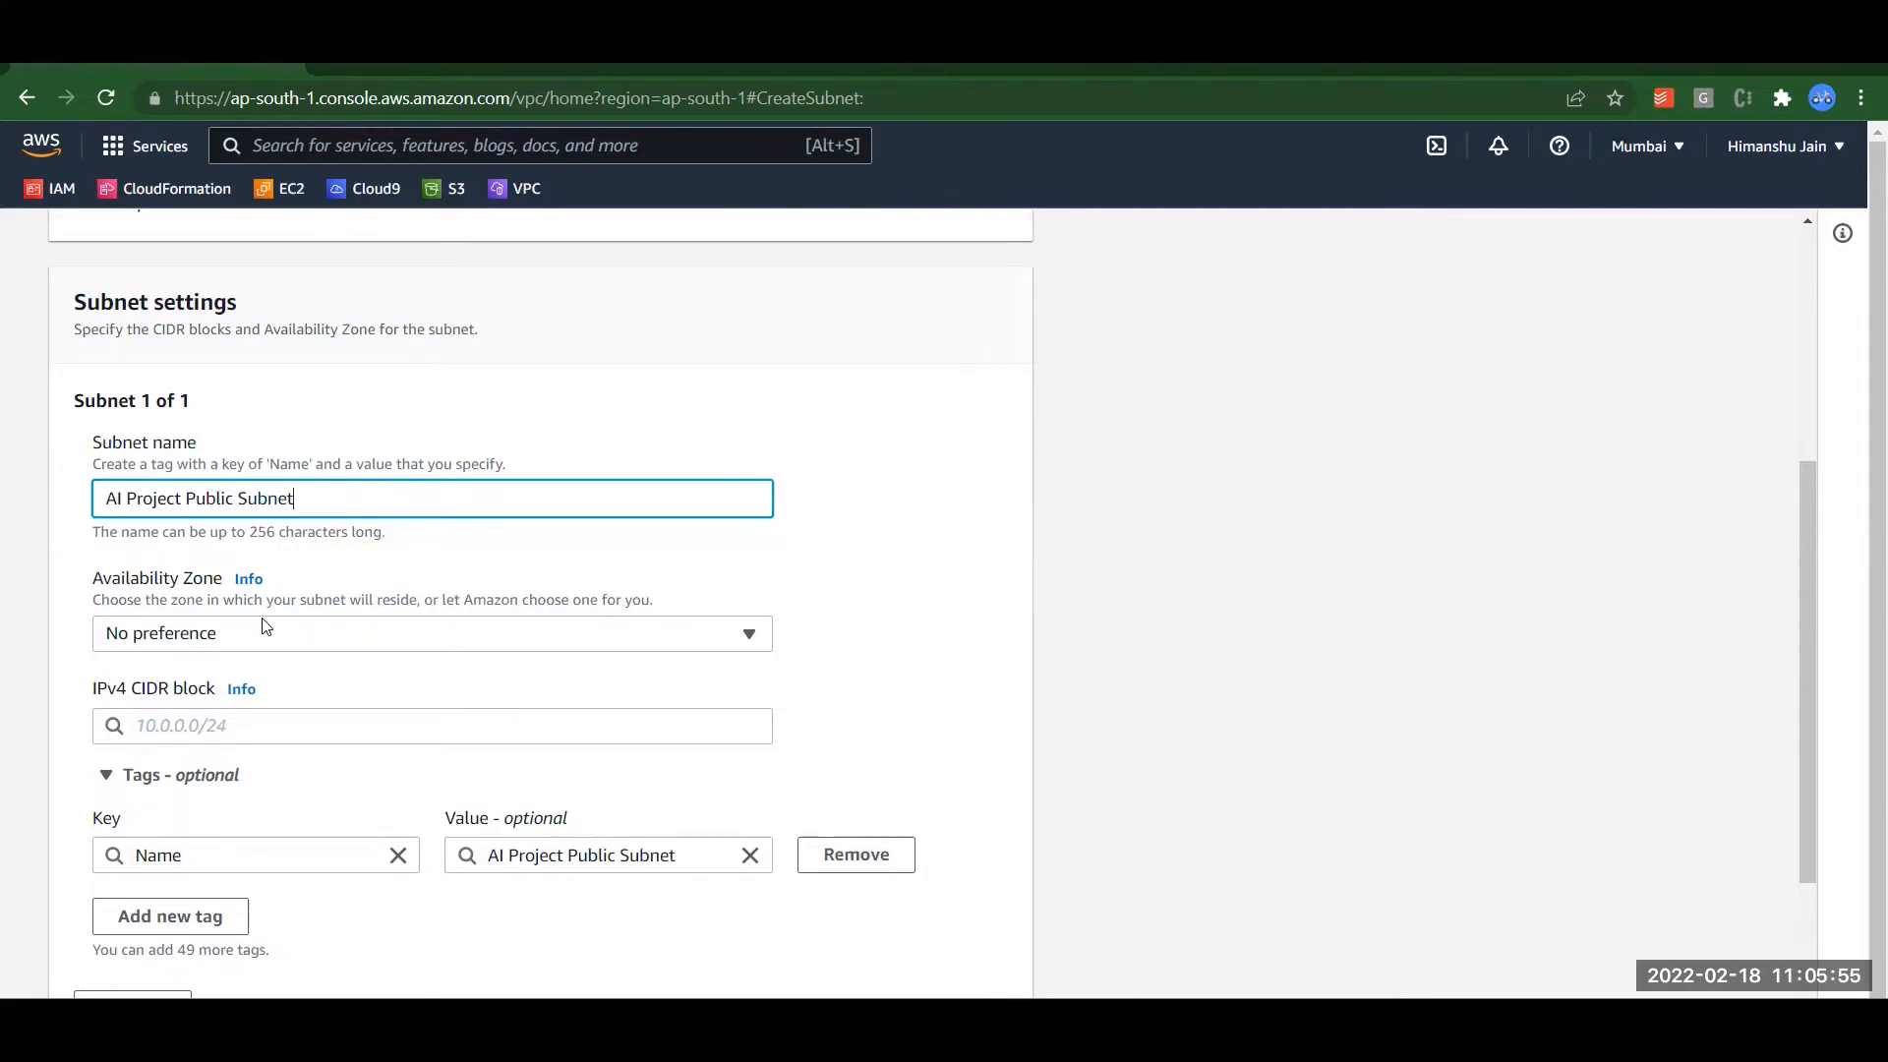
# Step: Place the public subnet in availability zone ap-south-1a and set its IPv4 CIDR block to 10.0.1.0/24
pyautogui.click(249, 648)
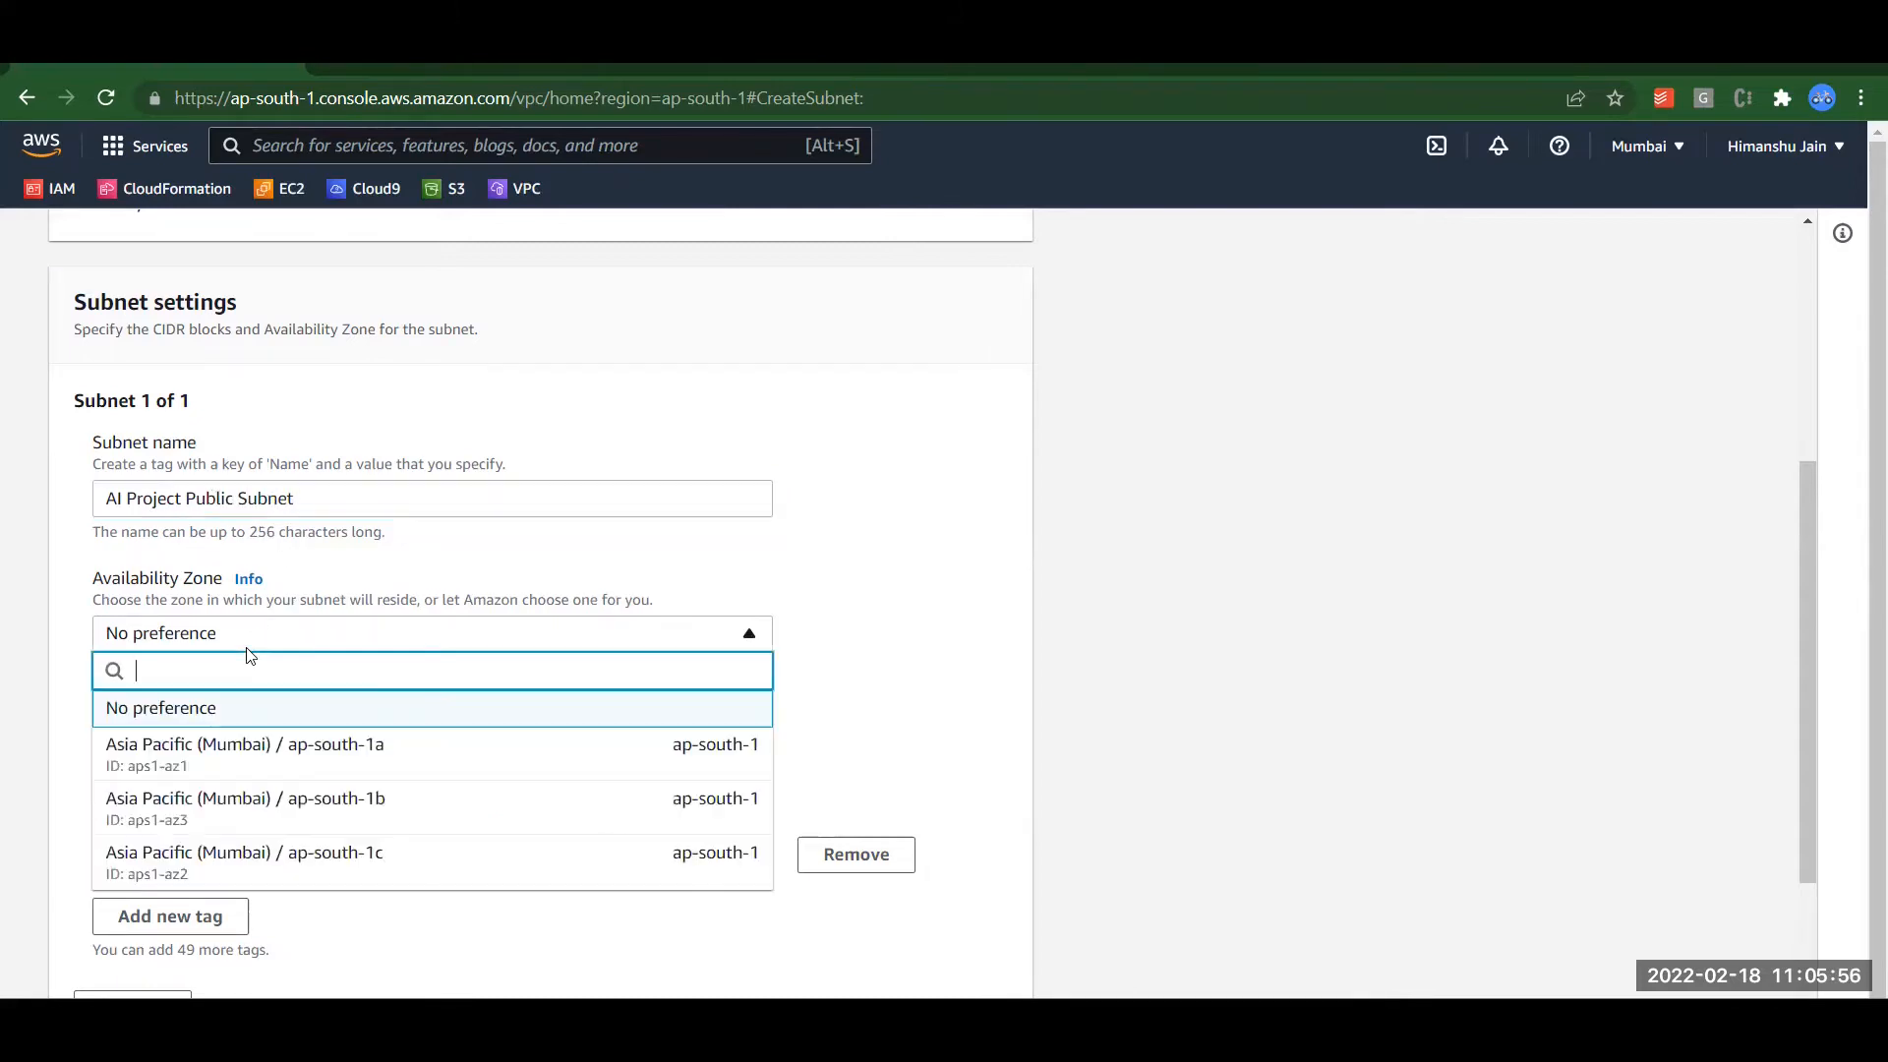
pyautogui.click(269, 765)
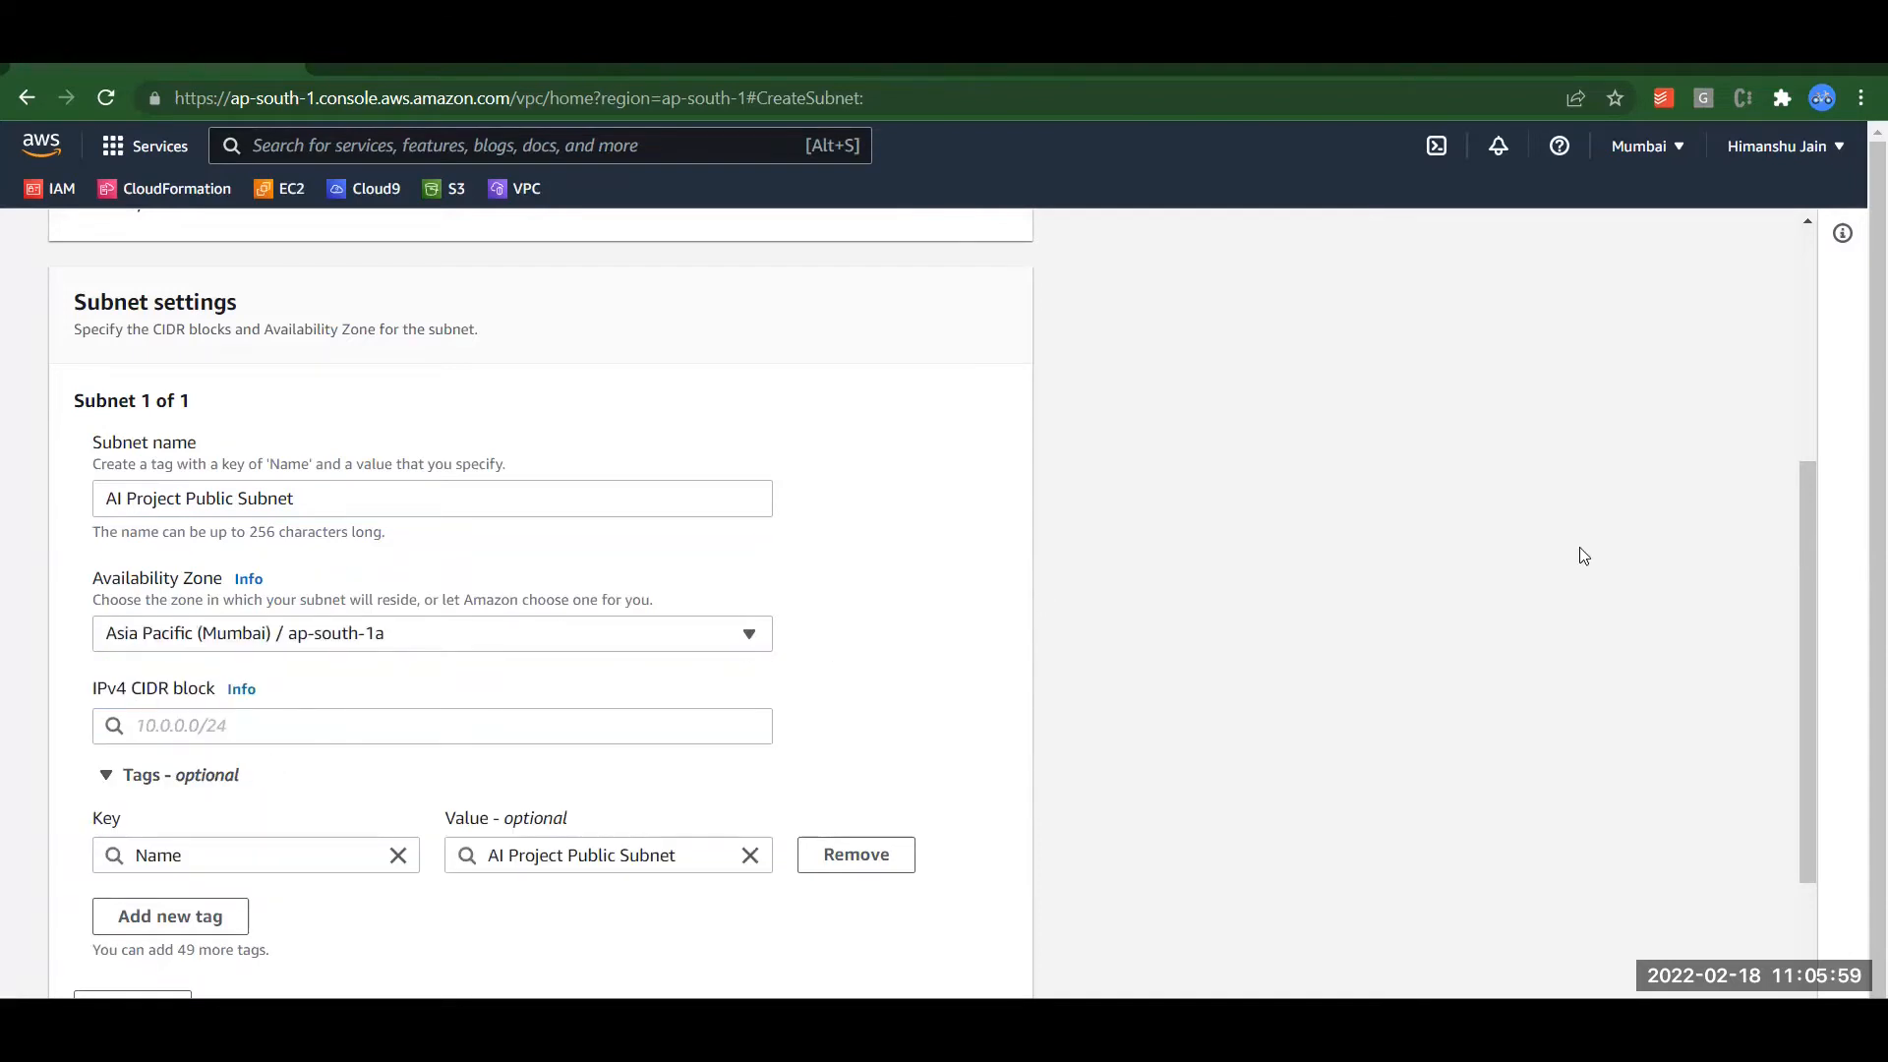
pyautogui.scroll(-1, 1815, 508)
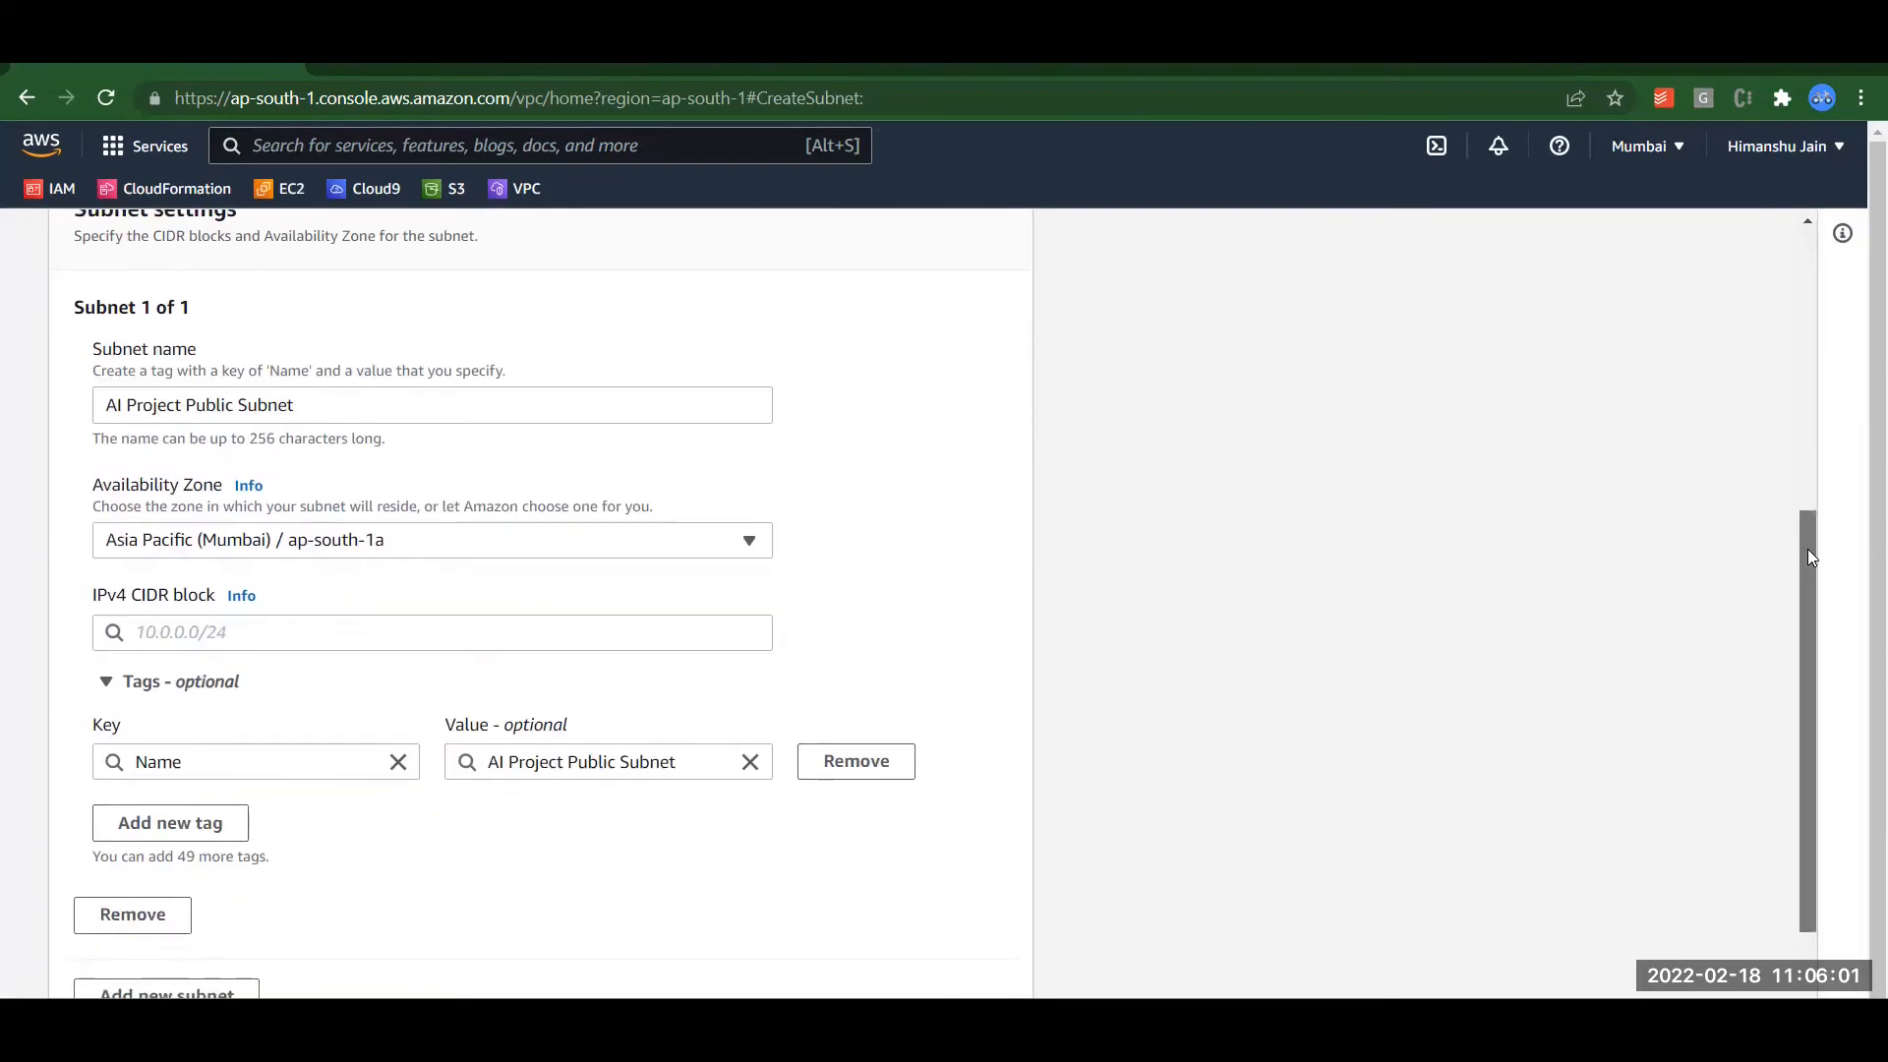
pyautogui.click(410, 642)
pyautogui.write('1')
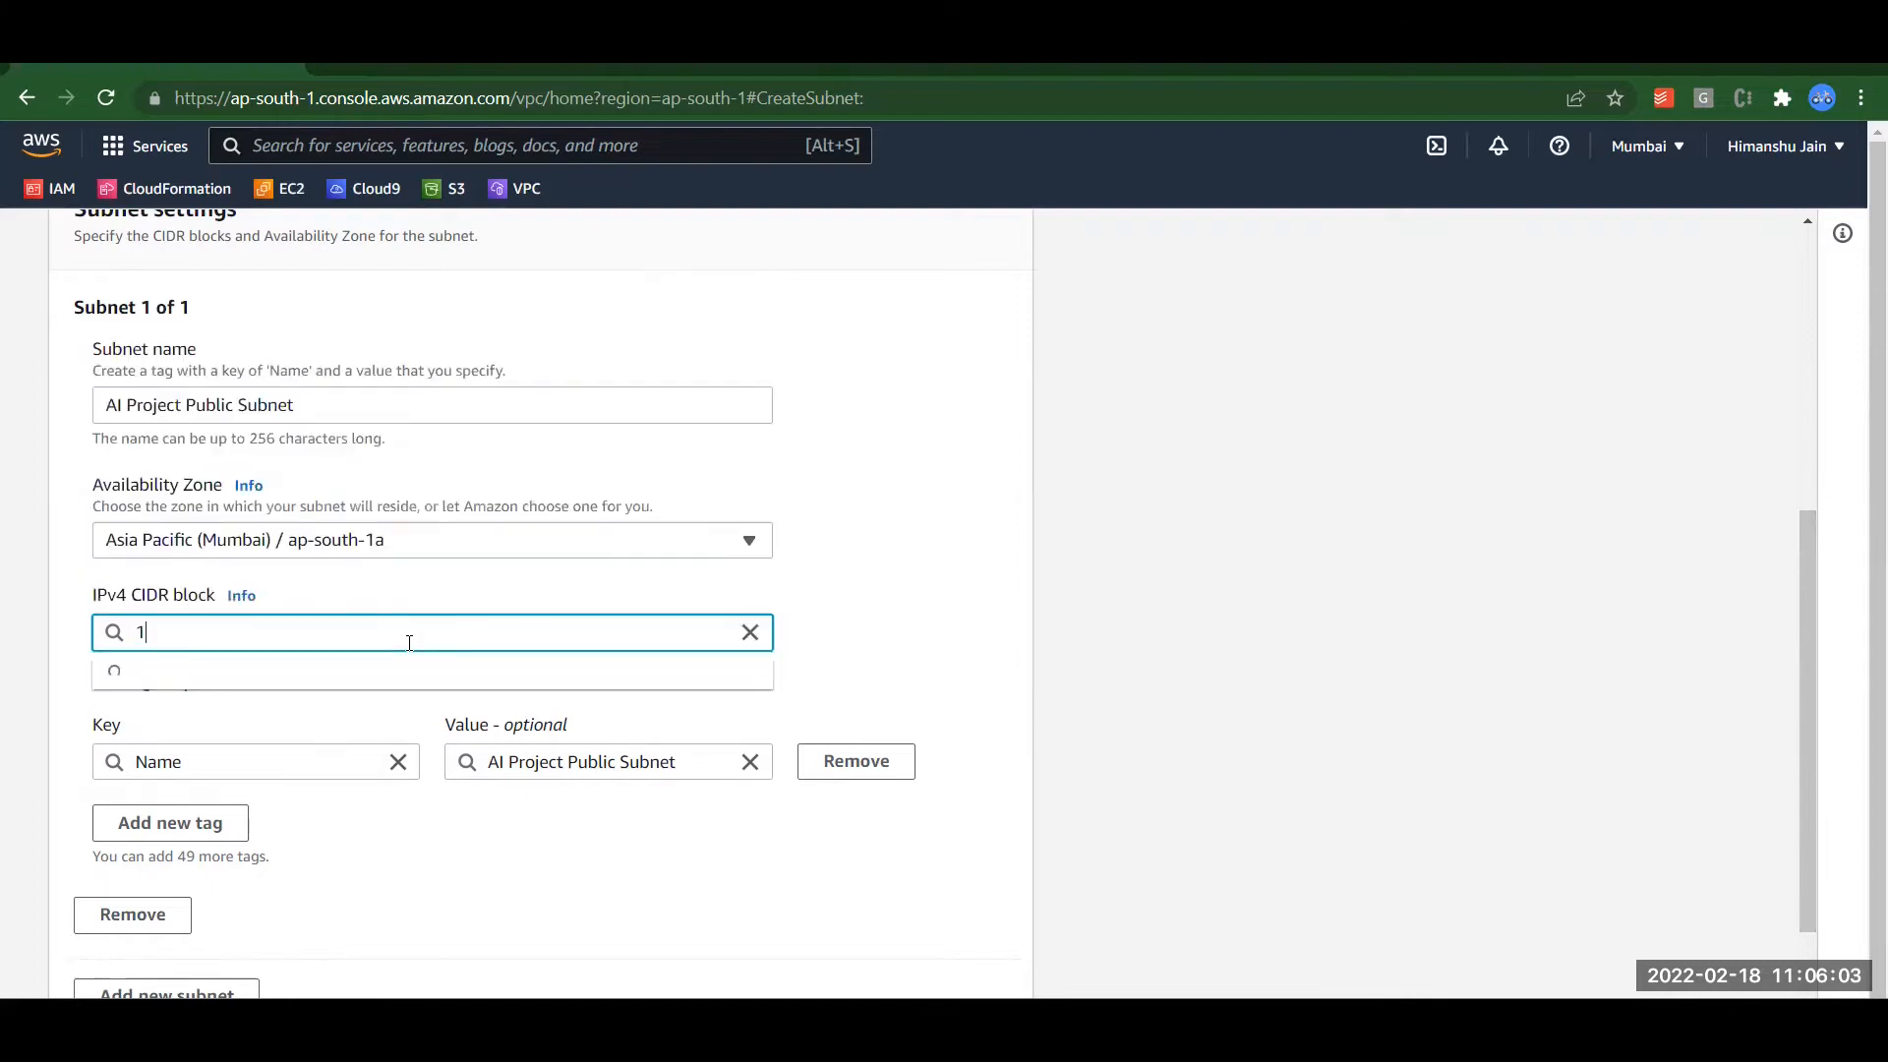
pyautogui.write('0.0.1.0/24')
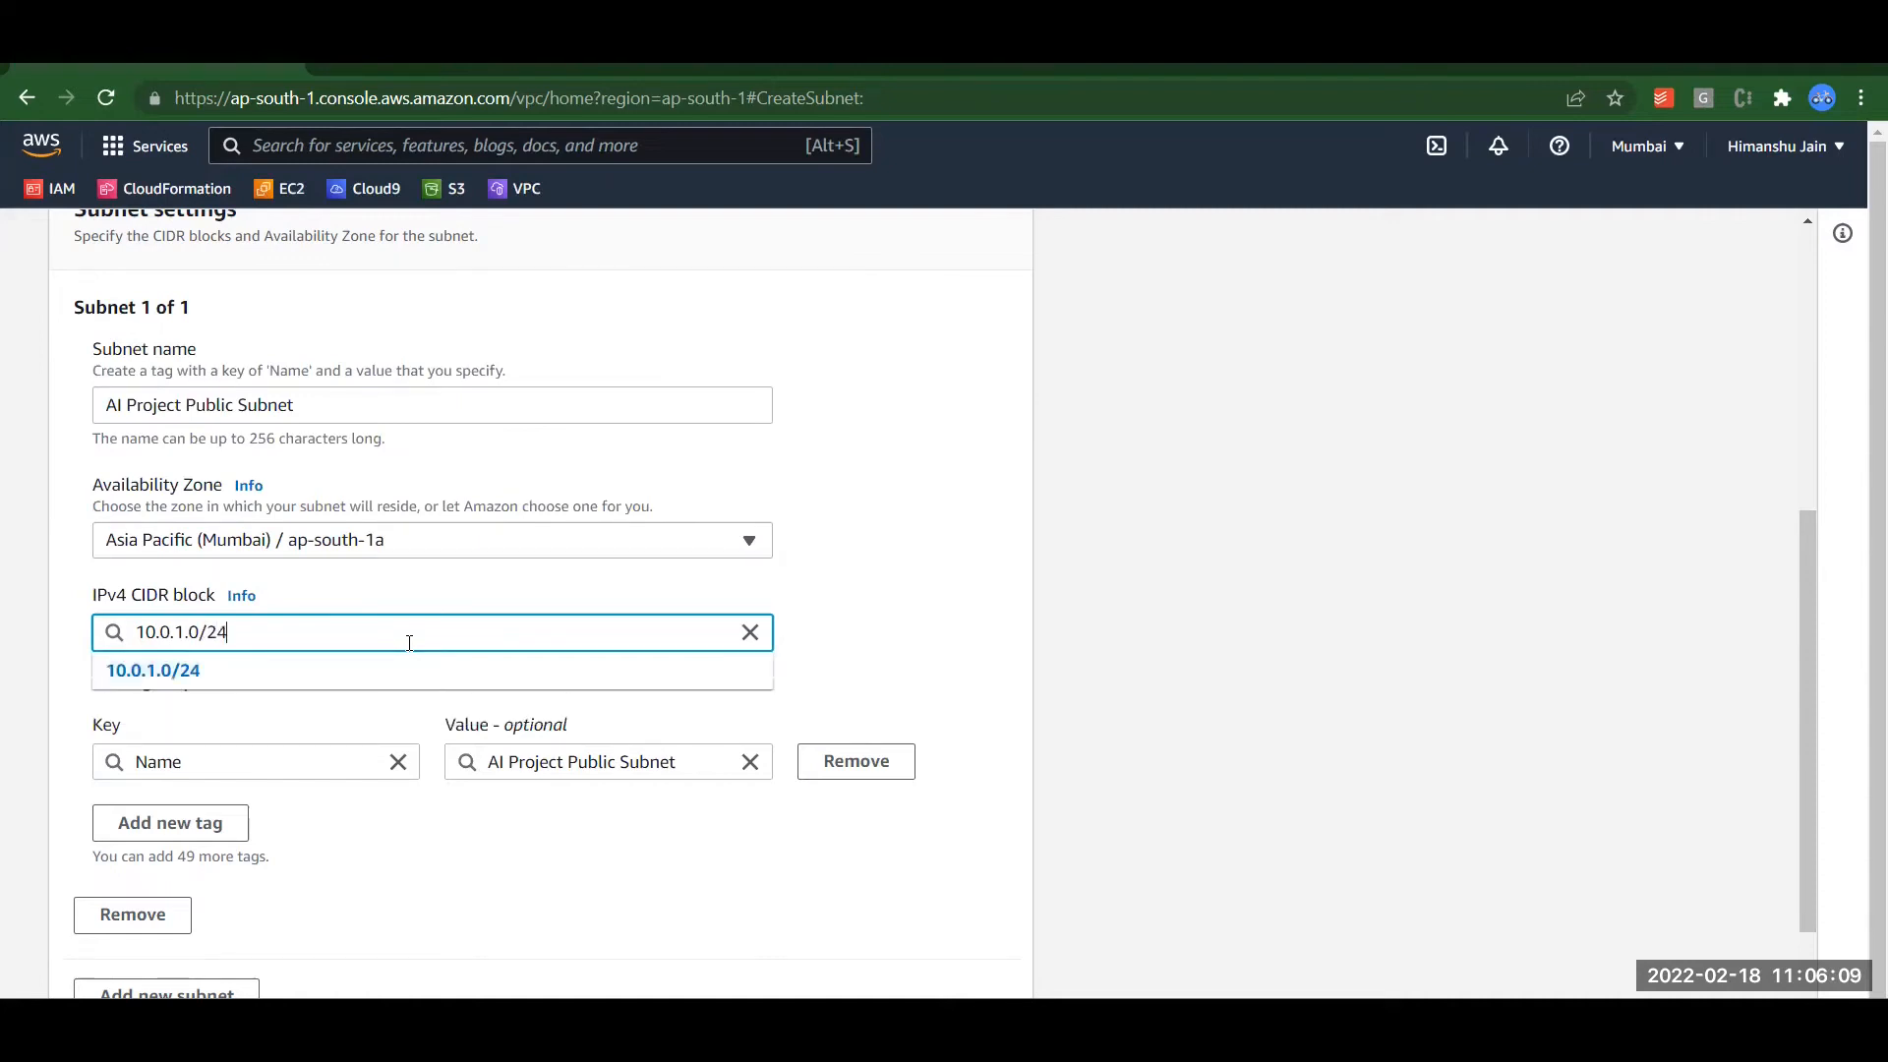
pyautogui.click(815, 626)
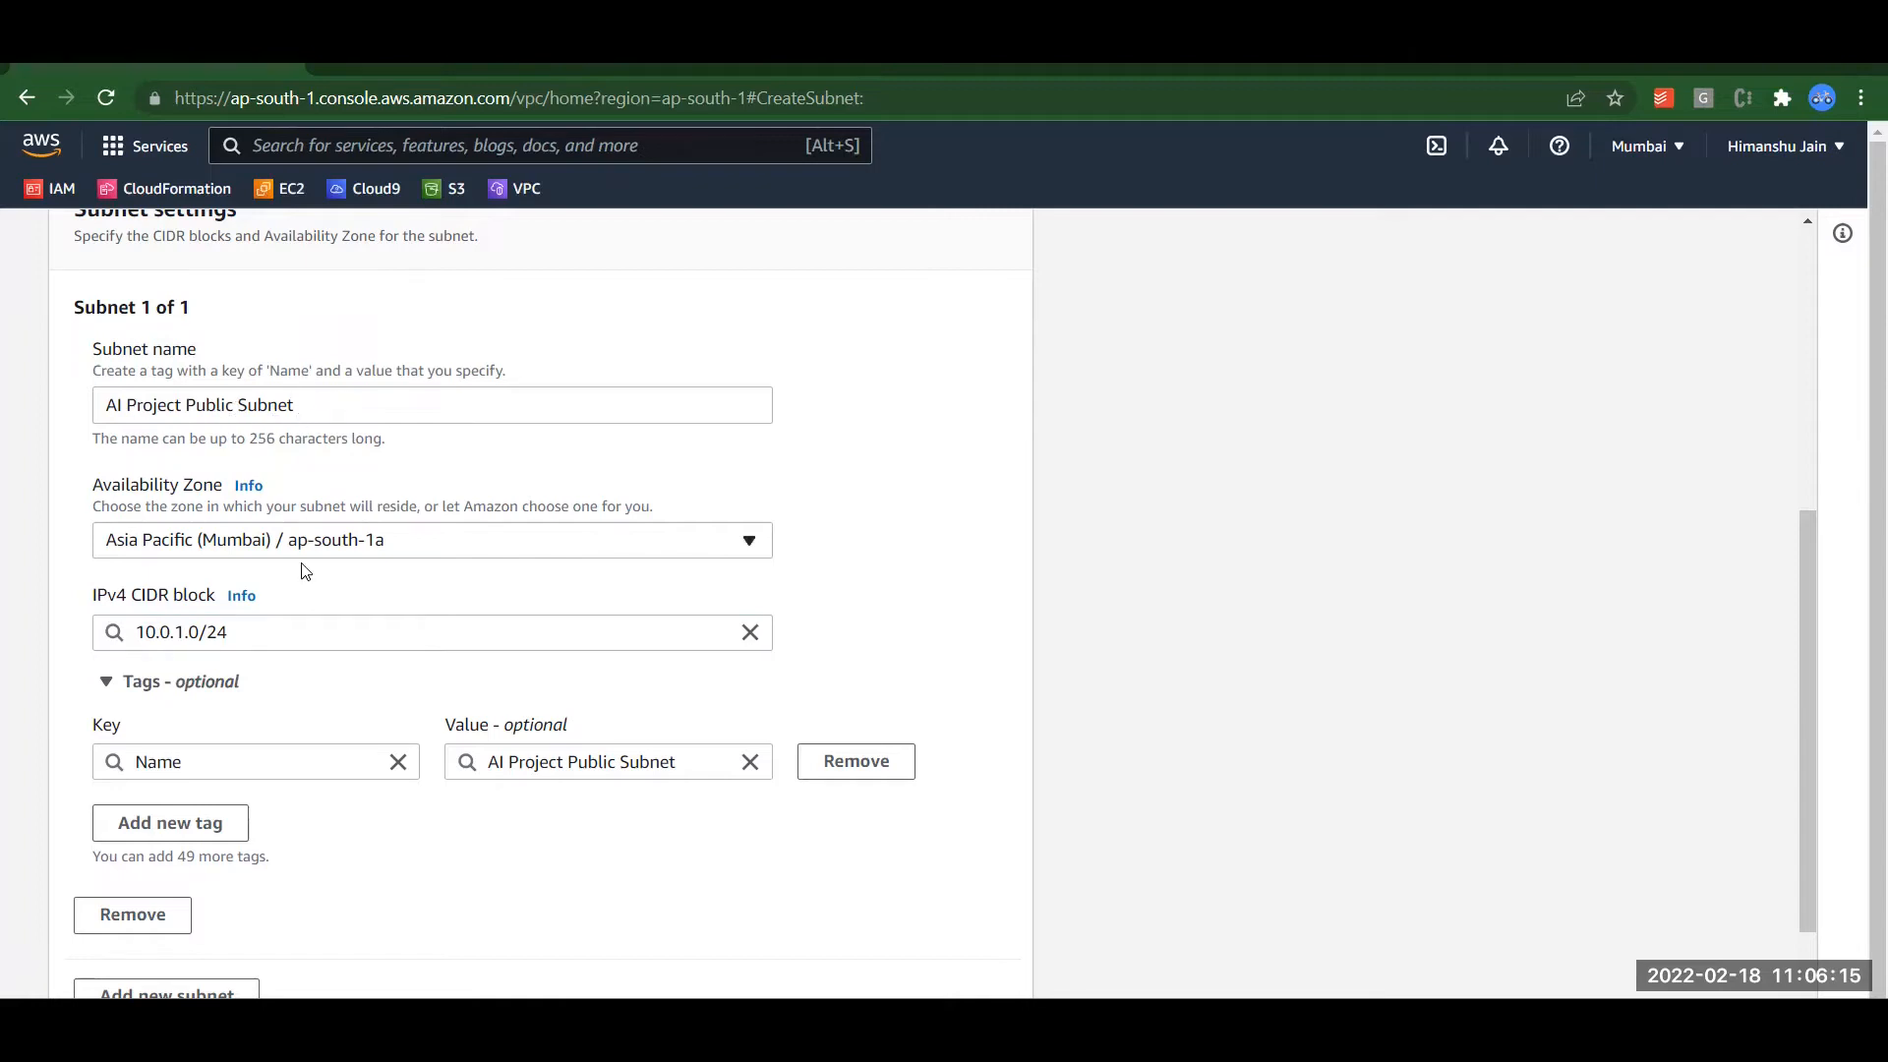
# Step: Copy the first subnet's full name, "AI Project Public Subnet", for reuse
pyautogui.click(318, 405)
pyautogui.write('1')
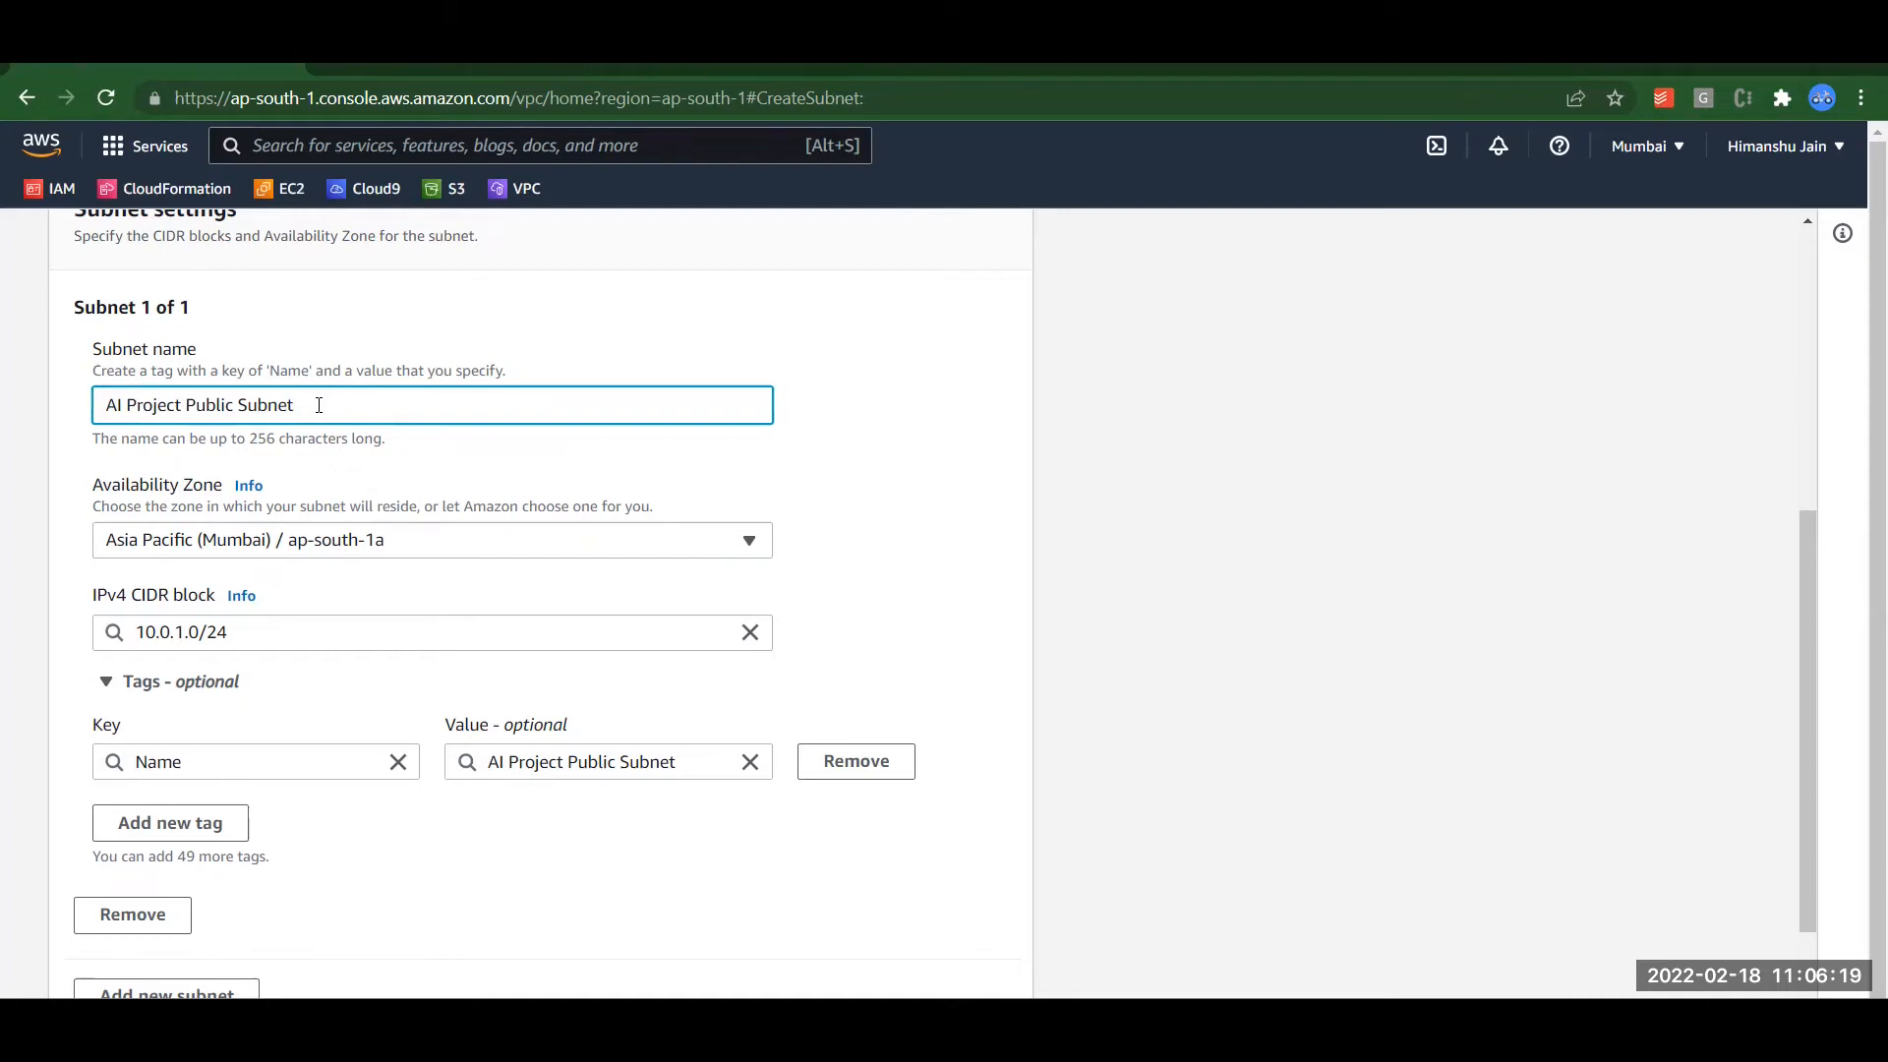
pyautogui.click(341, 798)
pyautogui.scroll(-1, 343, 800)
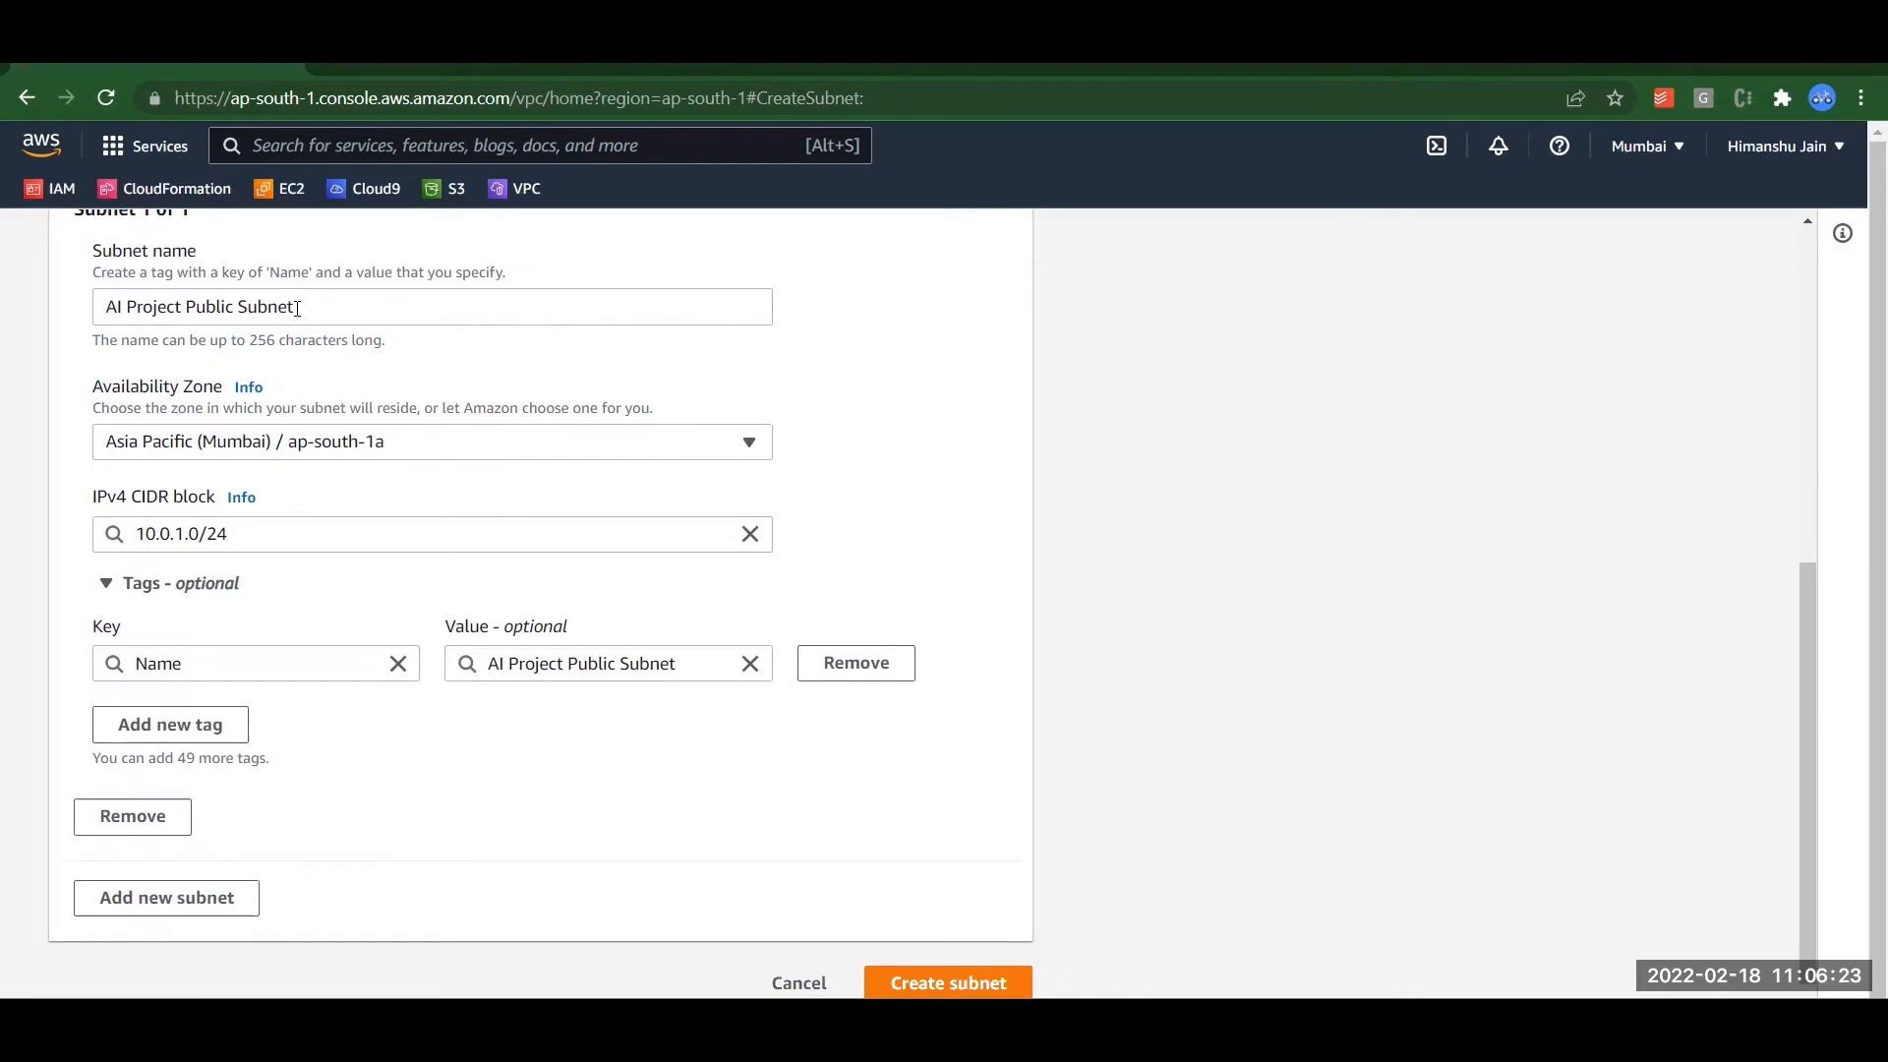
pyautogui.doubleClick(99, 304)
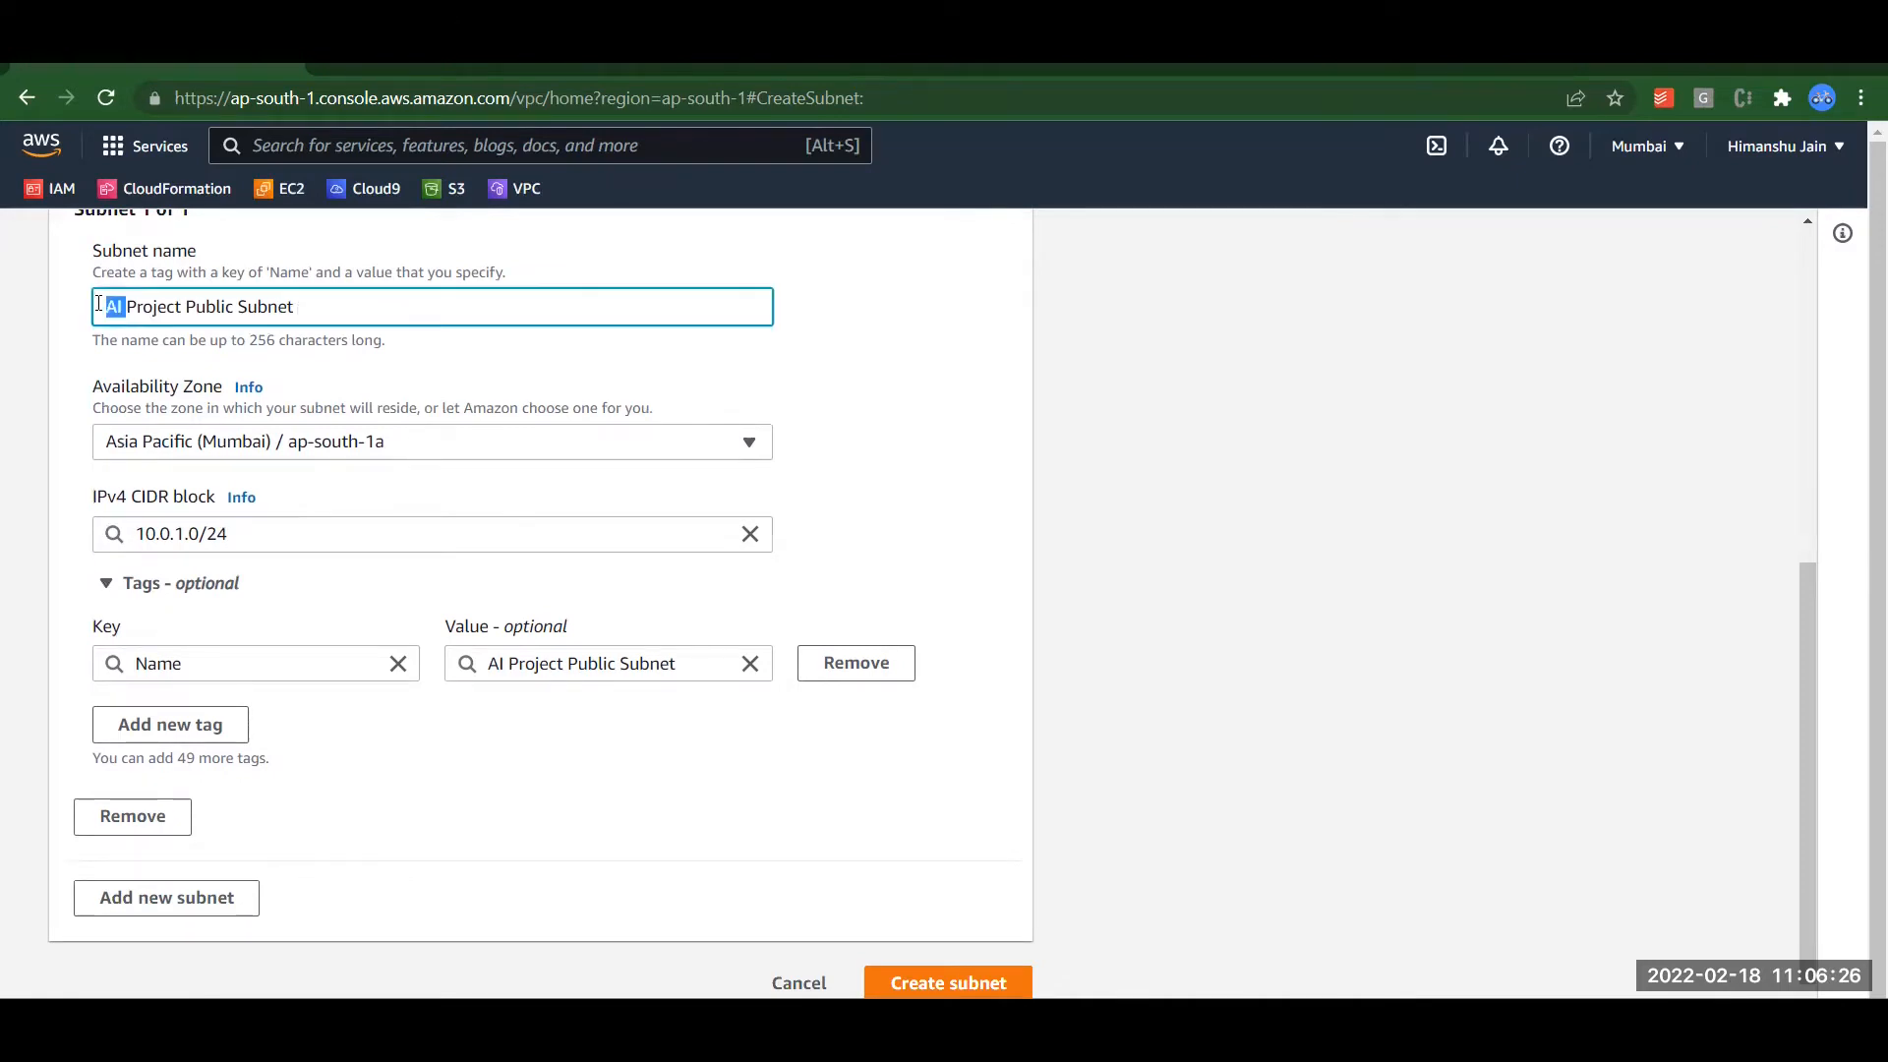
pyautogui.hotkey('ctrl', 'a')
pyautogui.hotkey('ctrl', 'c')
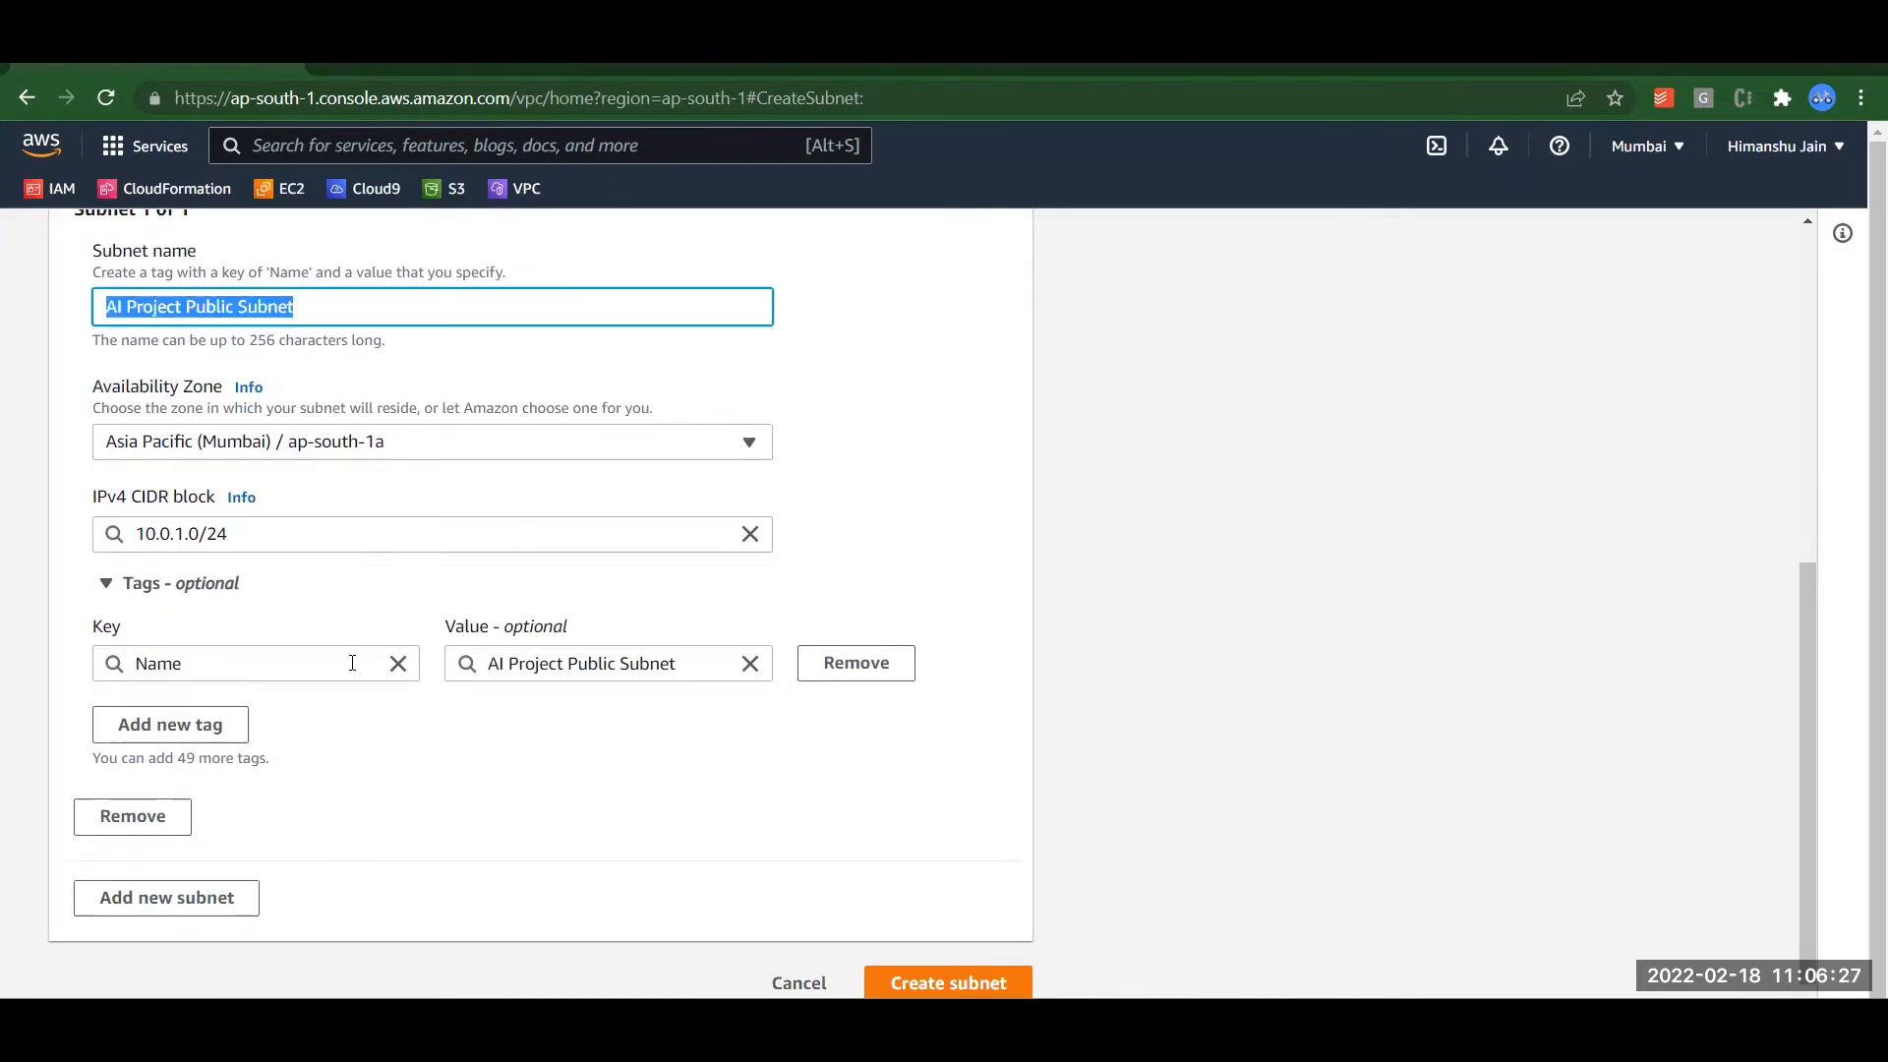
# Step: Add a second subnet and name it "AI Project Public Subnet" using the copied name
pyautogui.click(162, 909)
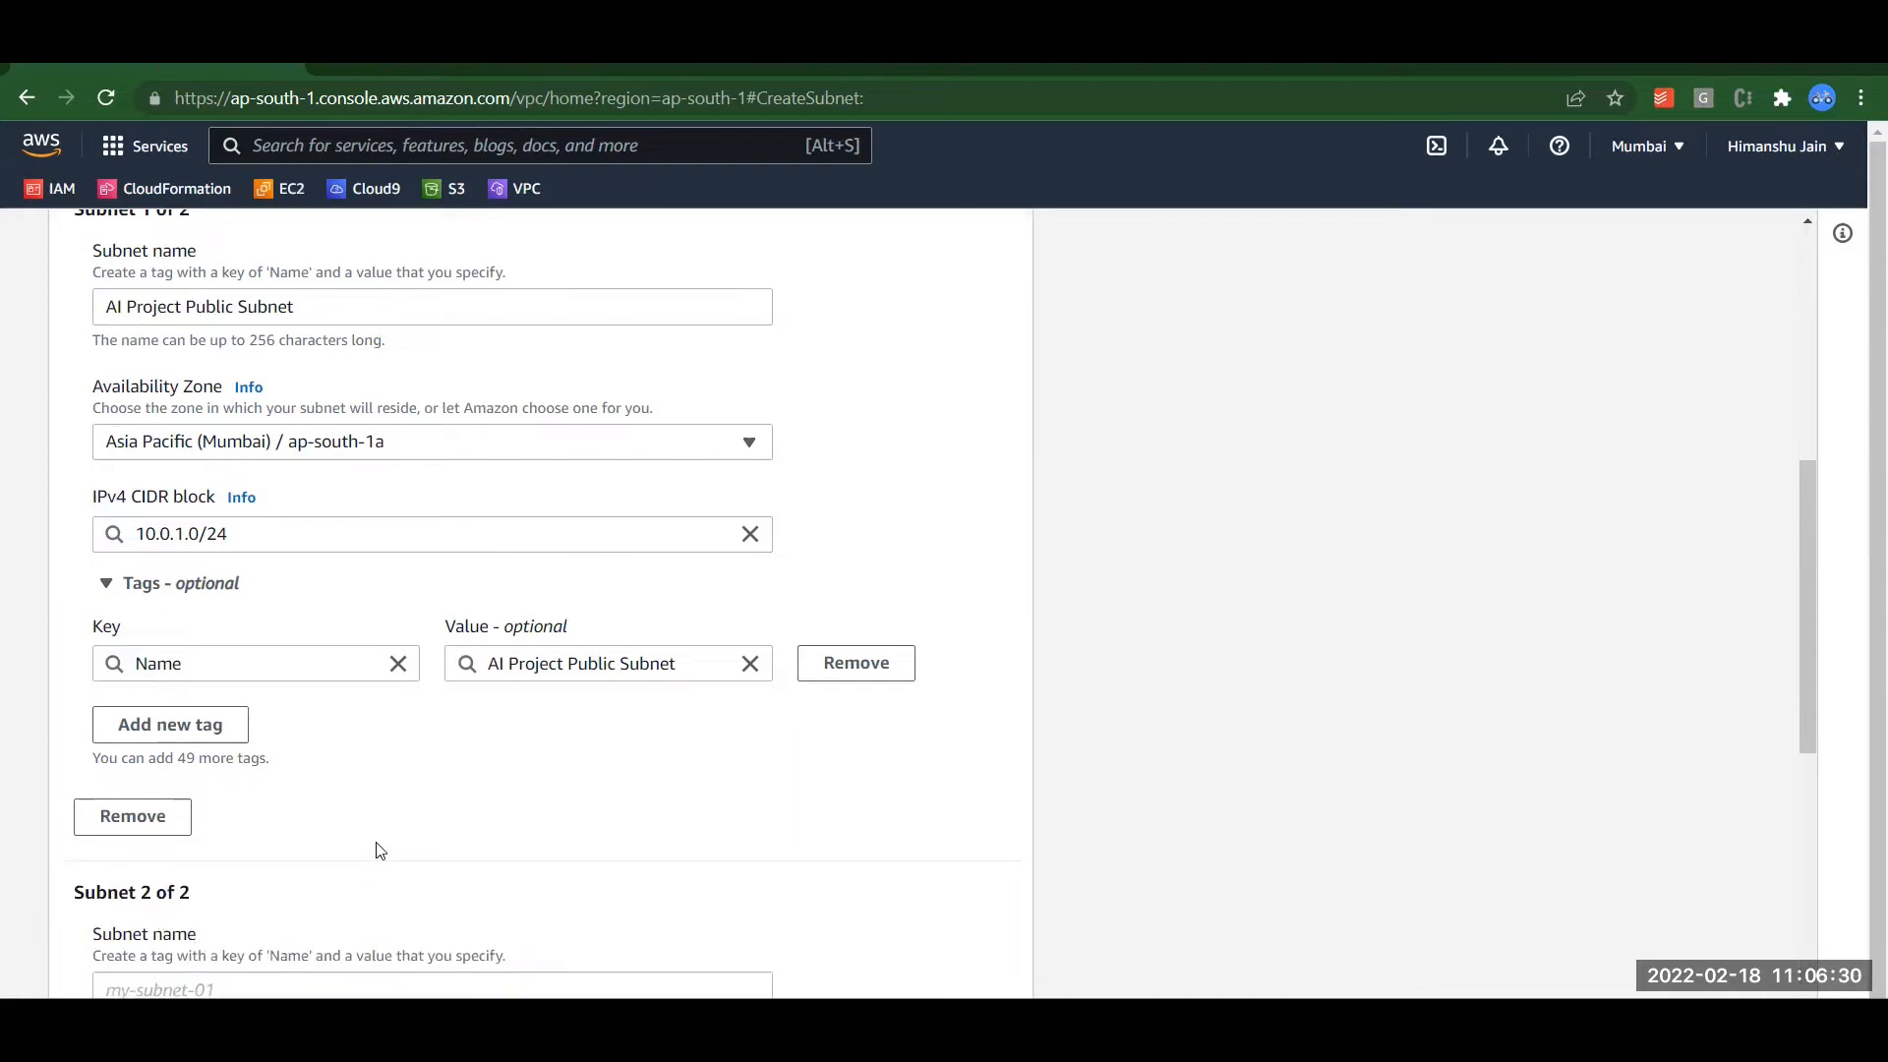
pyautogui.scroll(-2, 381, 851)
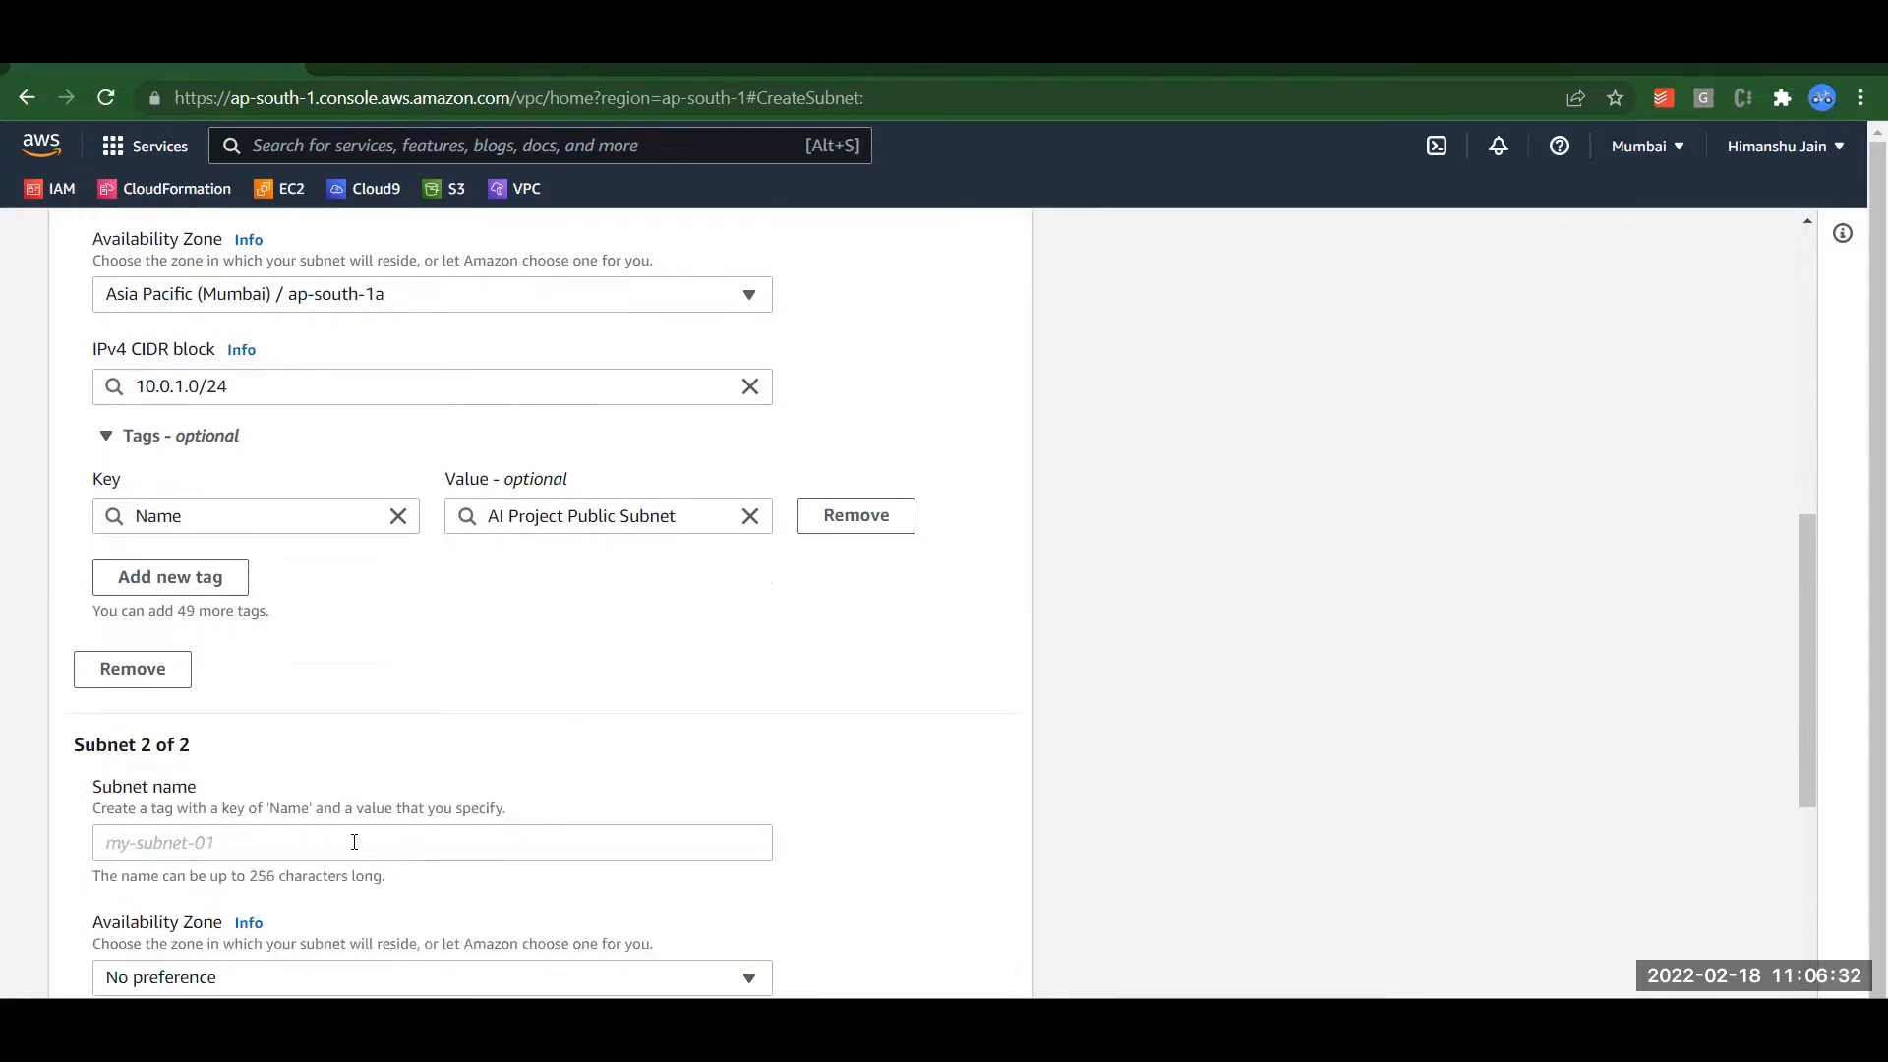
pyautogui.click(354, 842)
pyautogui.hotkey('ctrl', 'v')
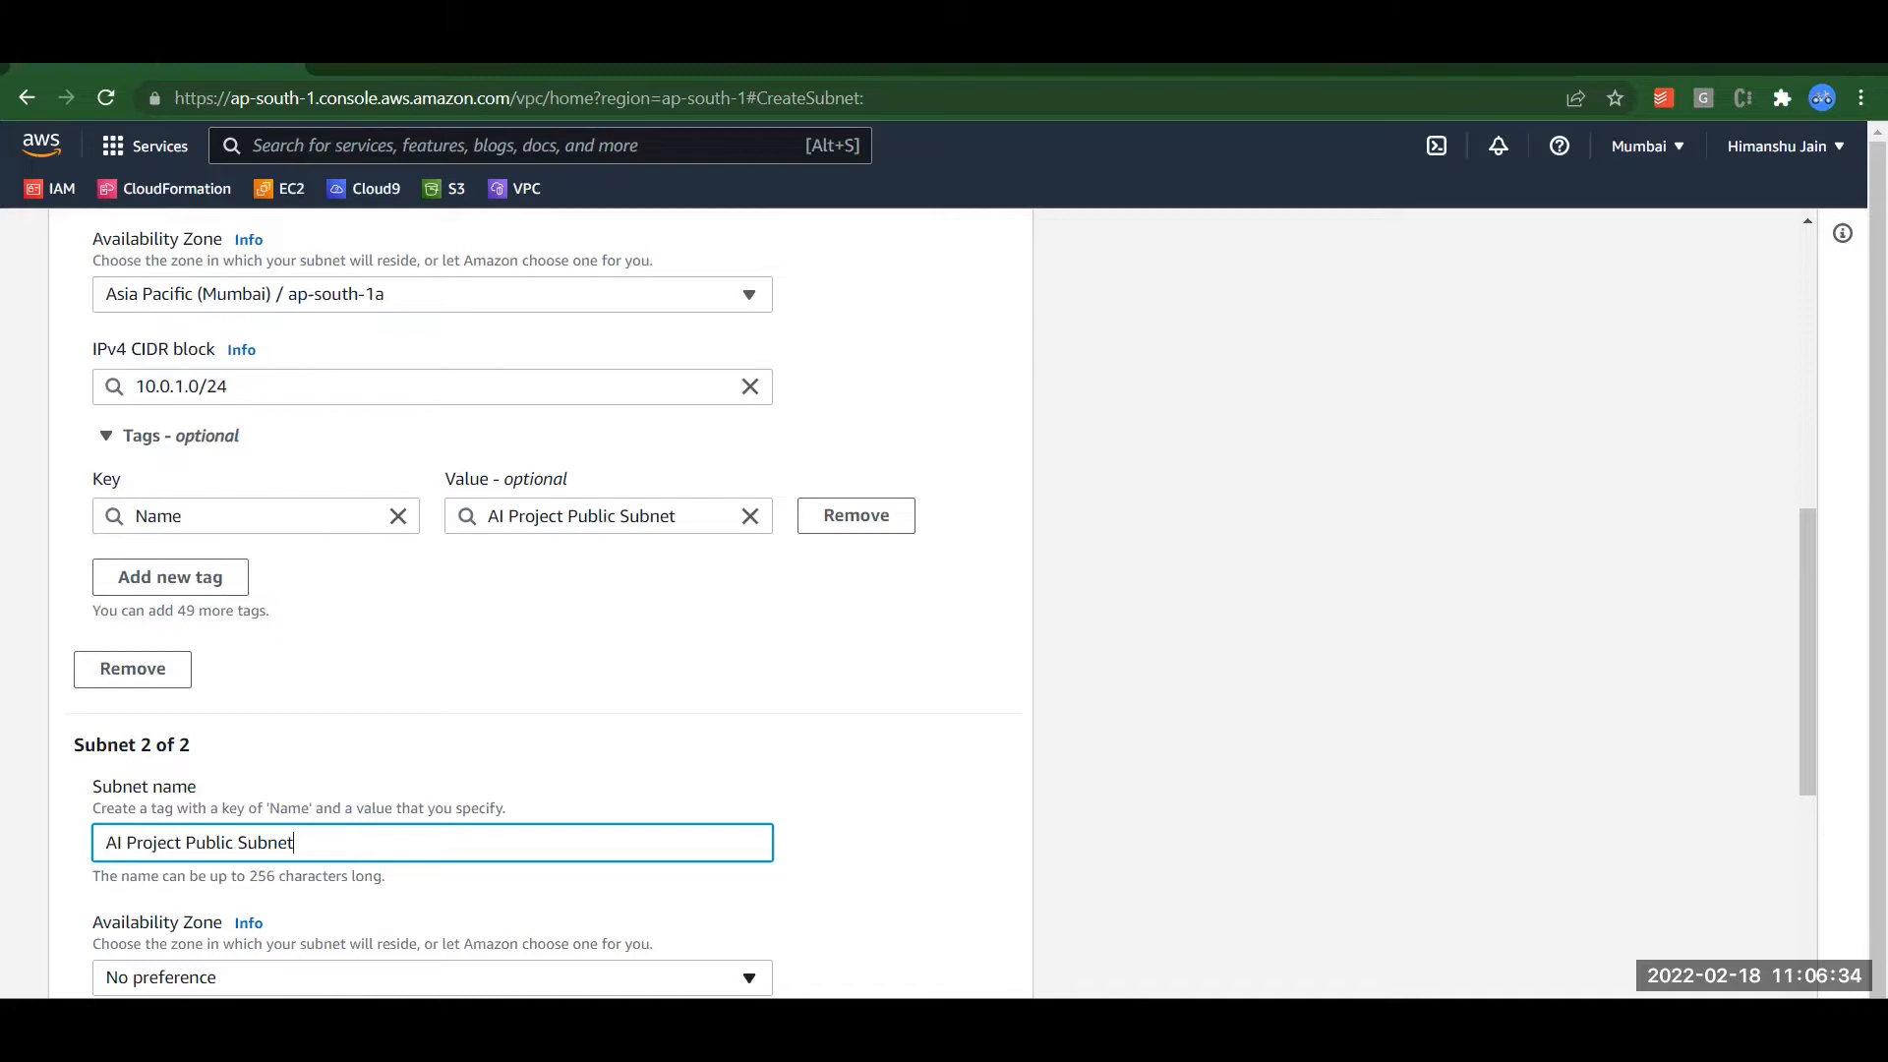
# Step: Place the second subnet in availability zone ap-south-1b and set its IPv4 CIDR block to 10.0.2.0/24
pyautogui.click(338, 977)
pyautogui.click(345, 858)
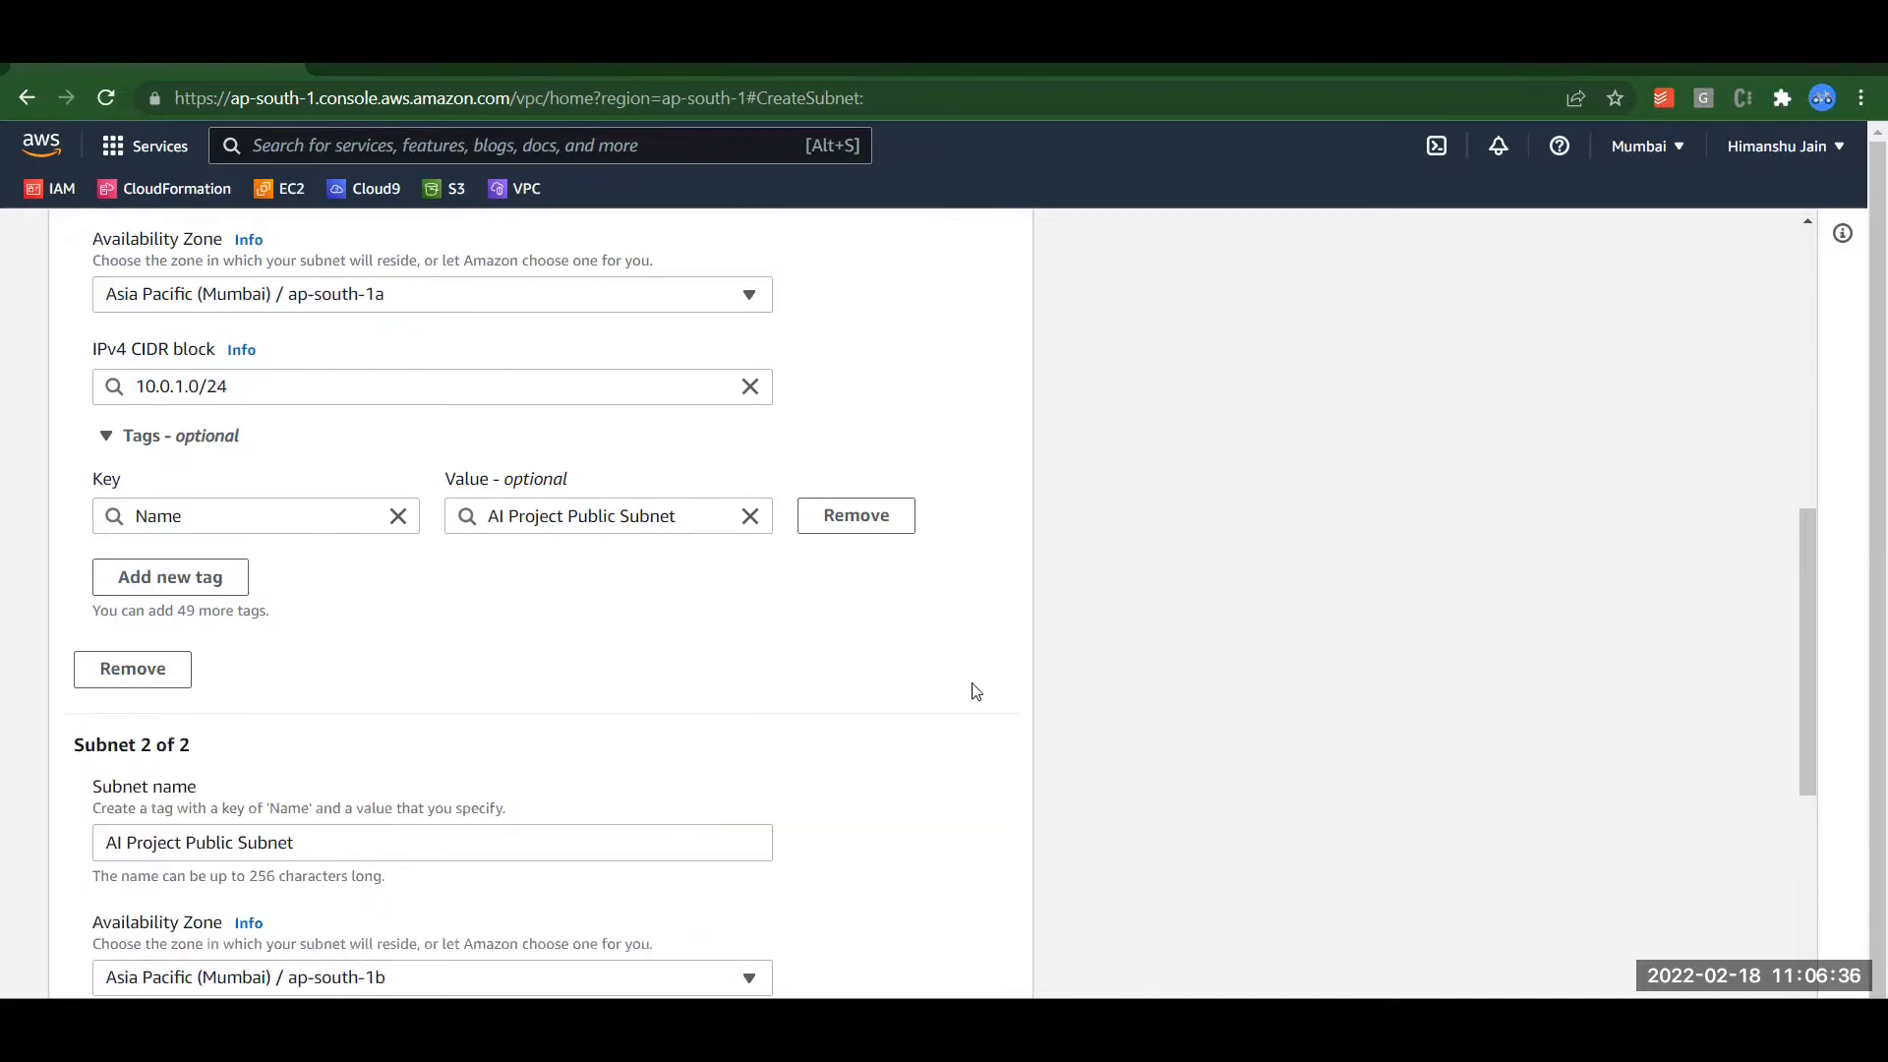
pyautogui.scroll(-2, 974, 689)
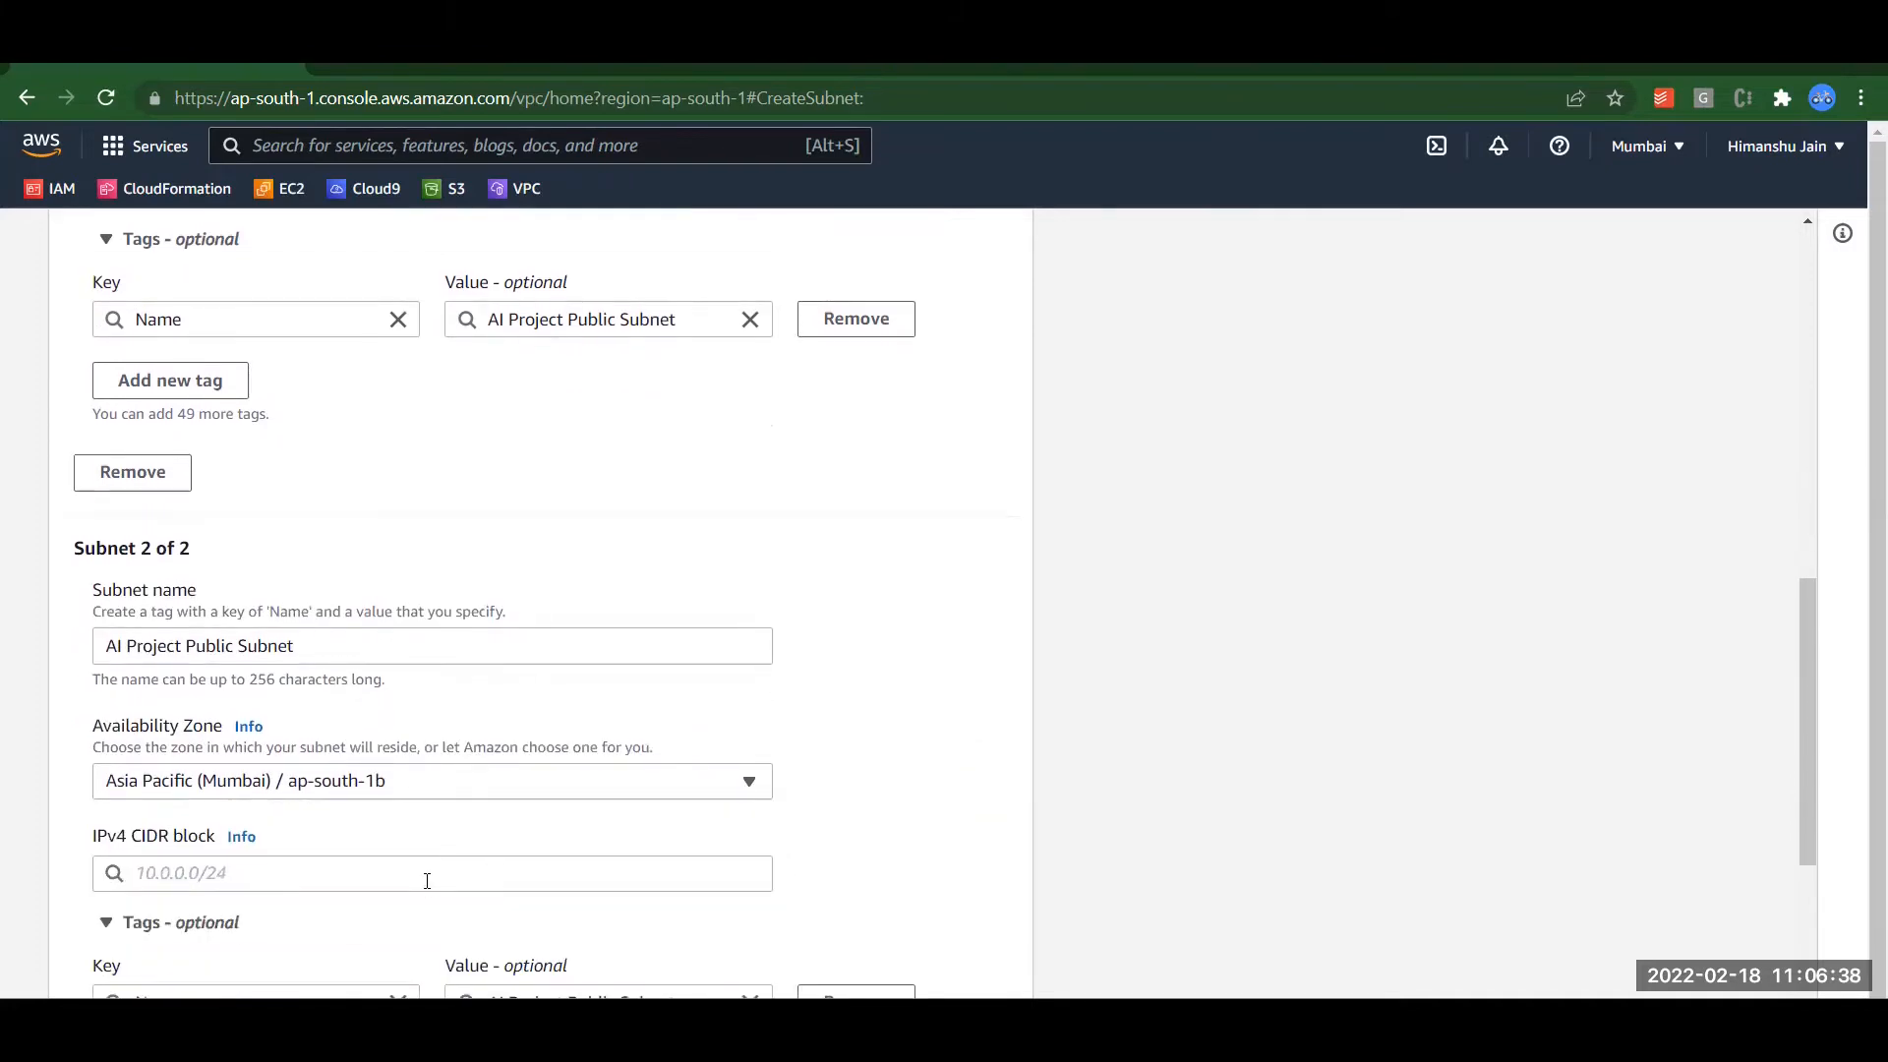
pyautogui.click(427, 881)
pyautogui.write('10.')
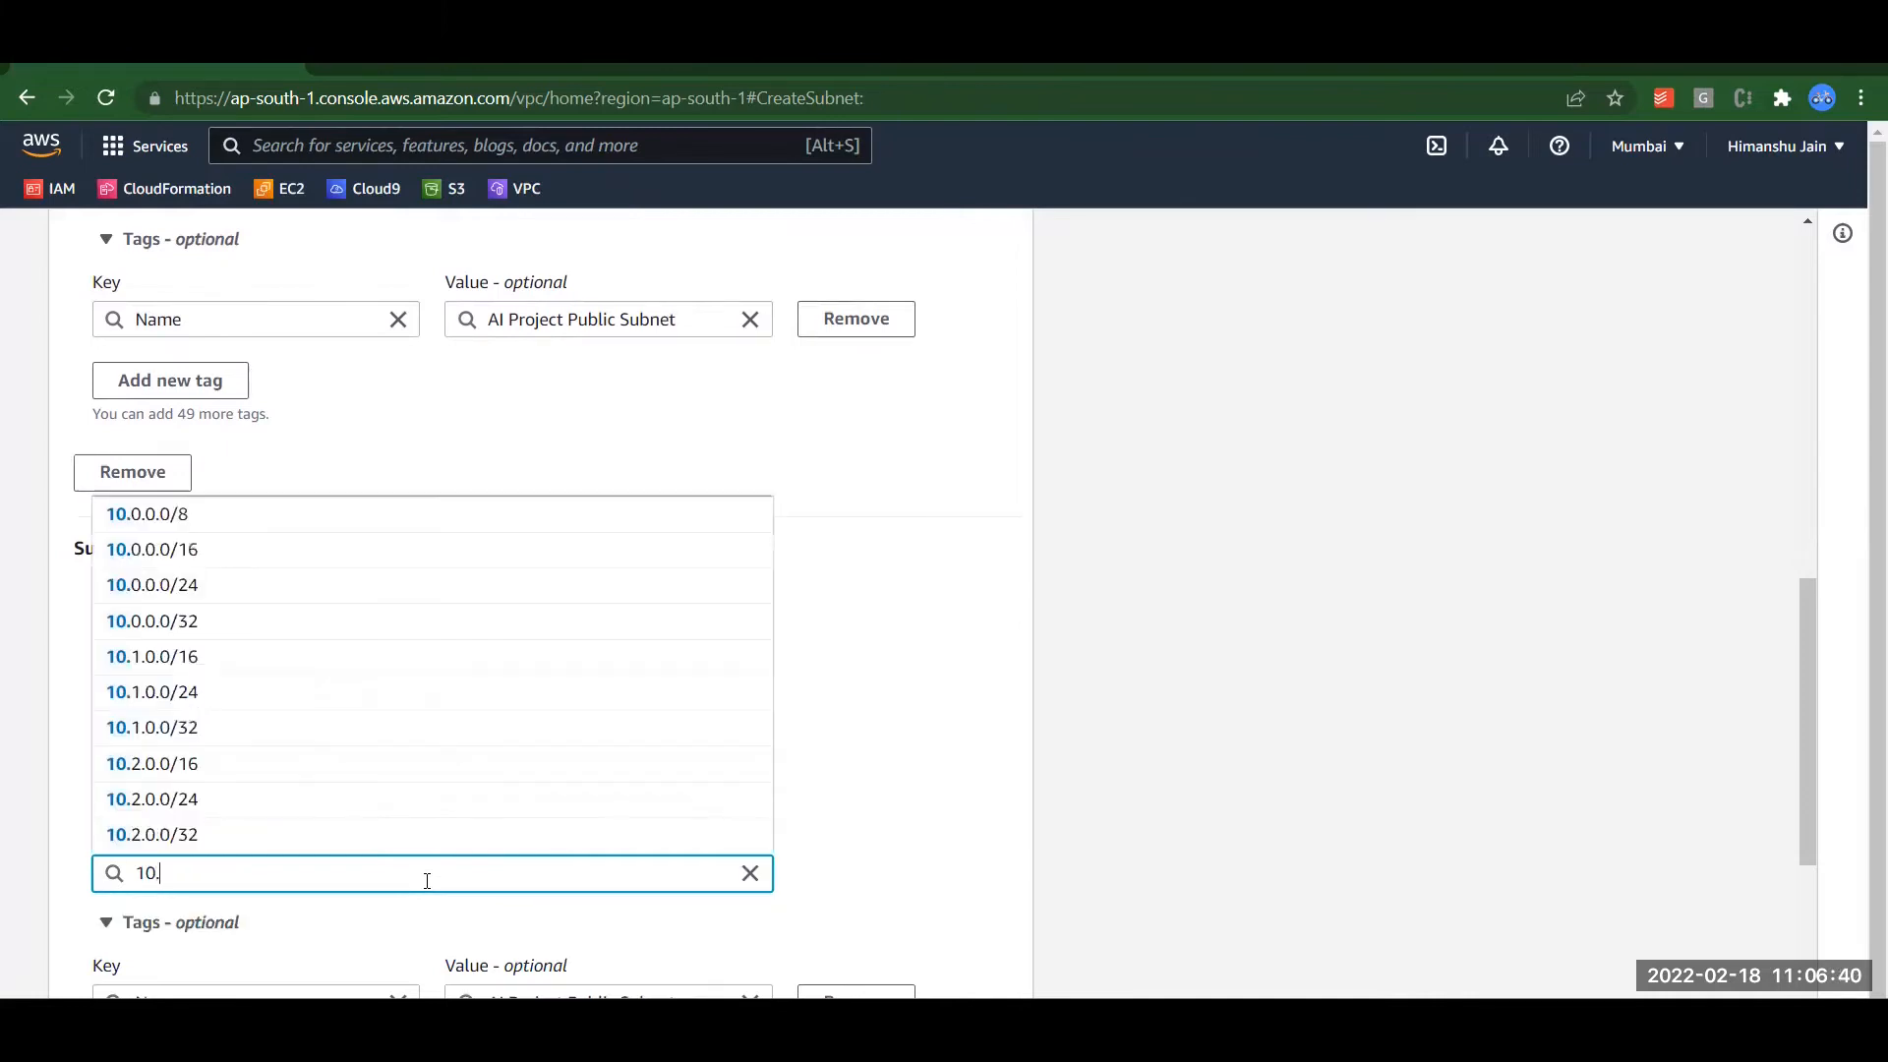
pyautogui.write('0.2')
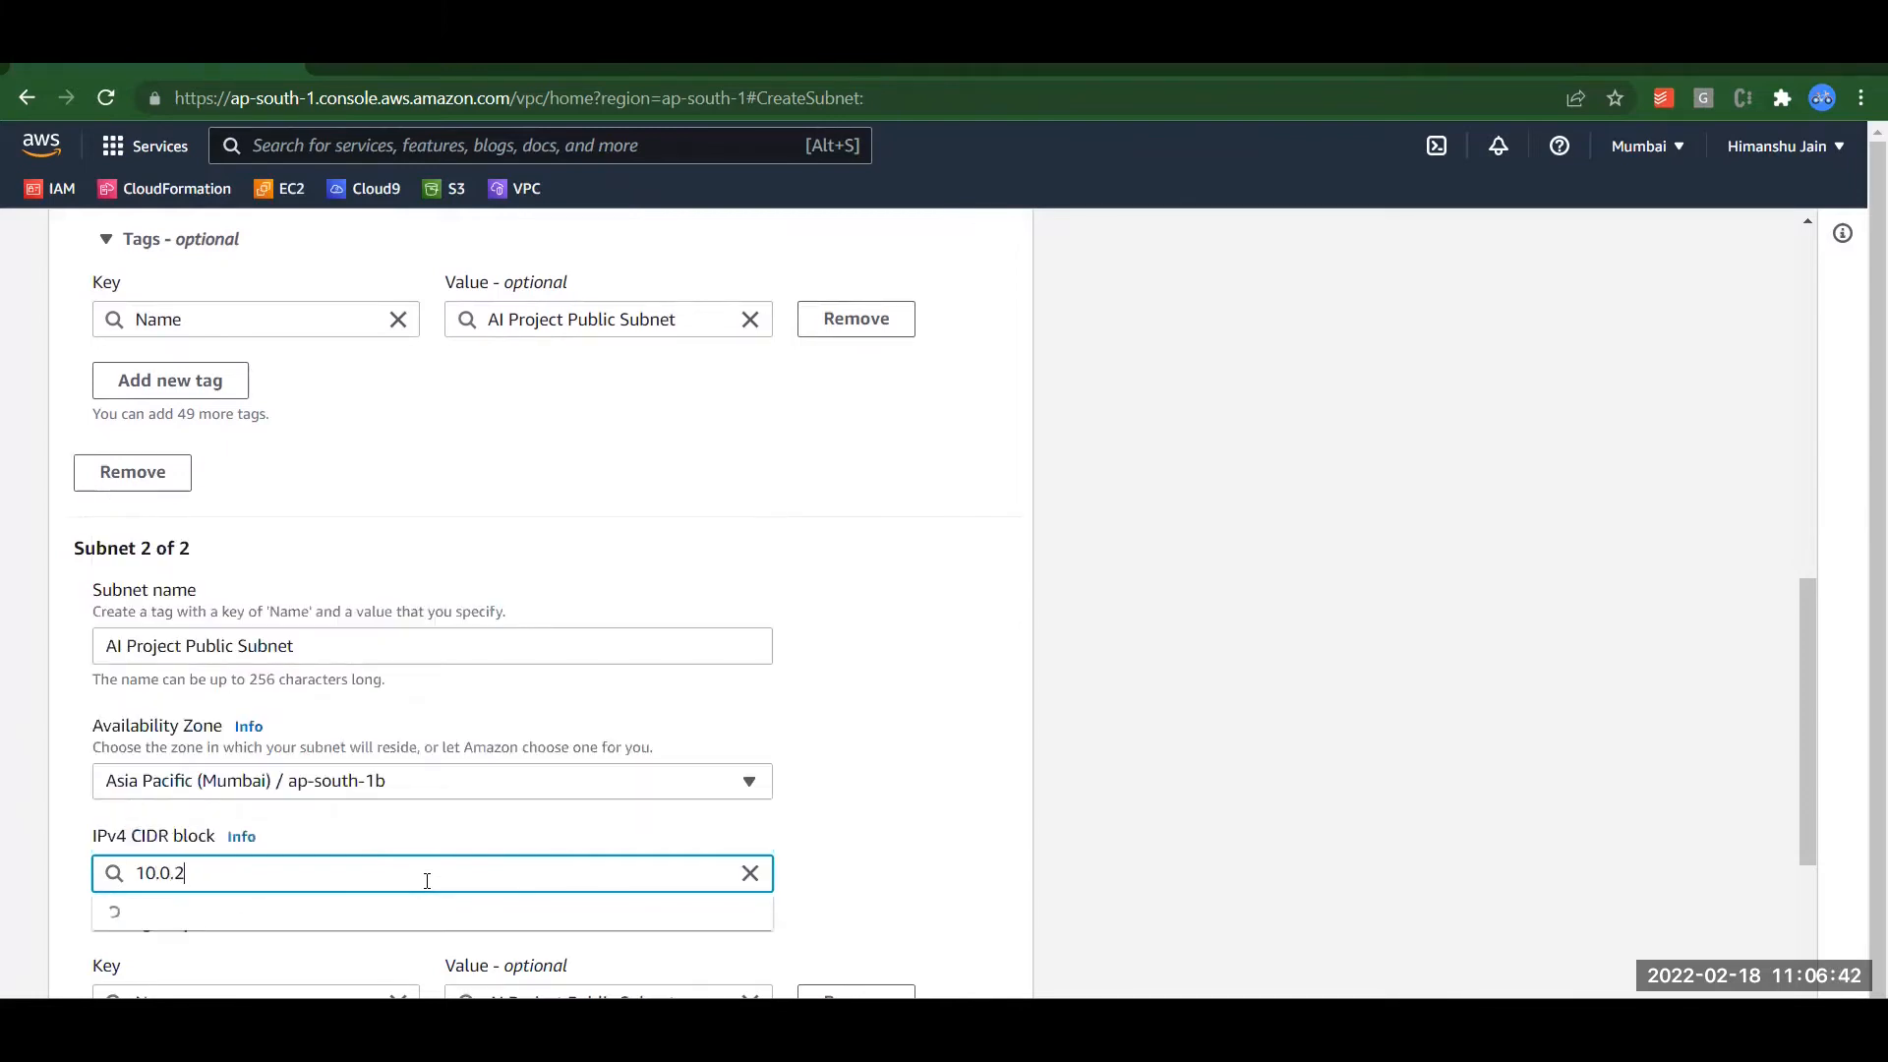
pyautogui.write('.0/24')
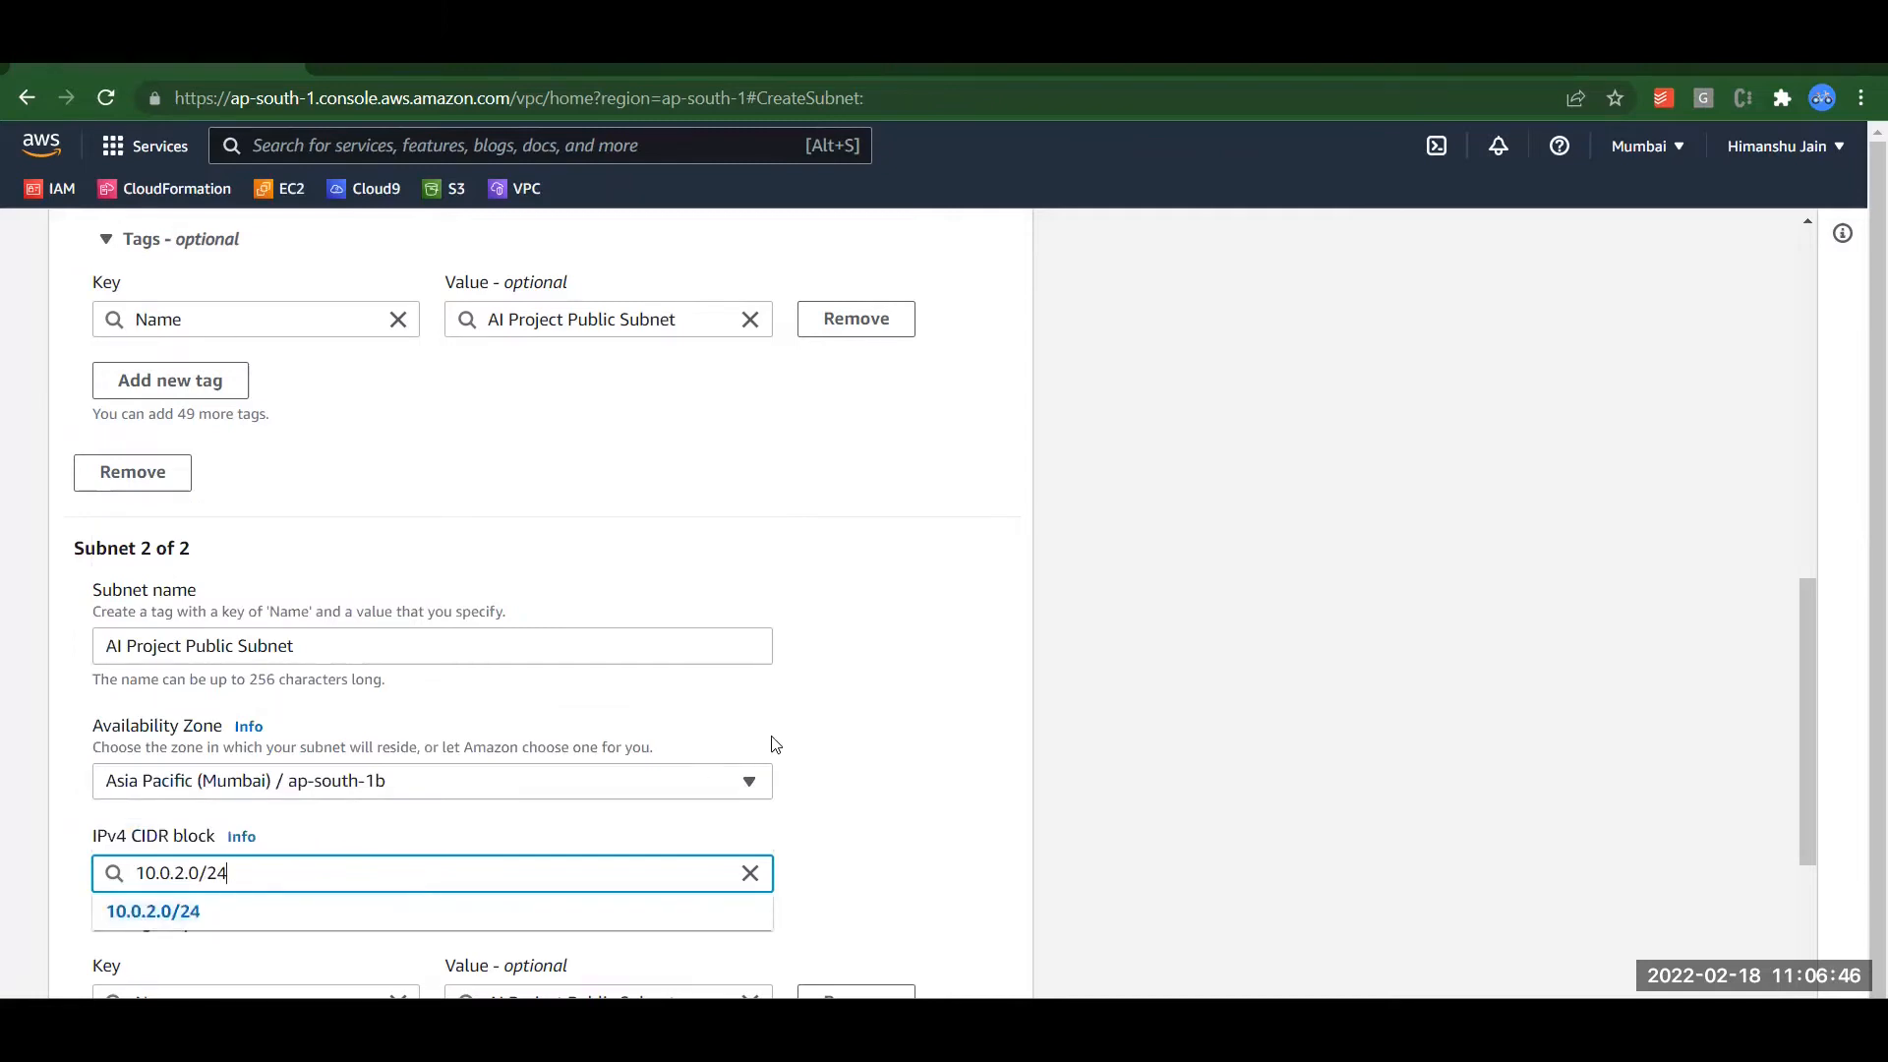
pyautogui.click(849, 730)
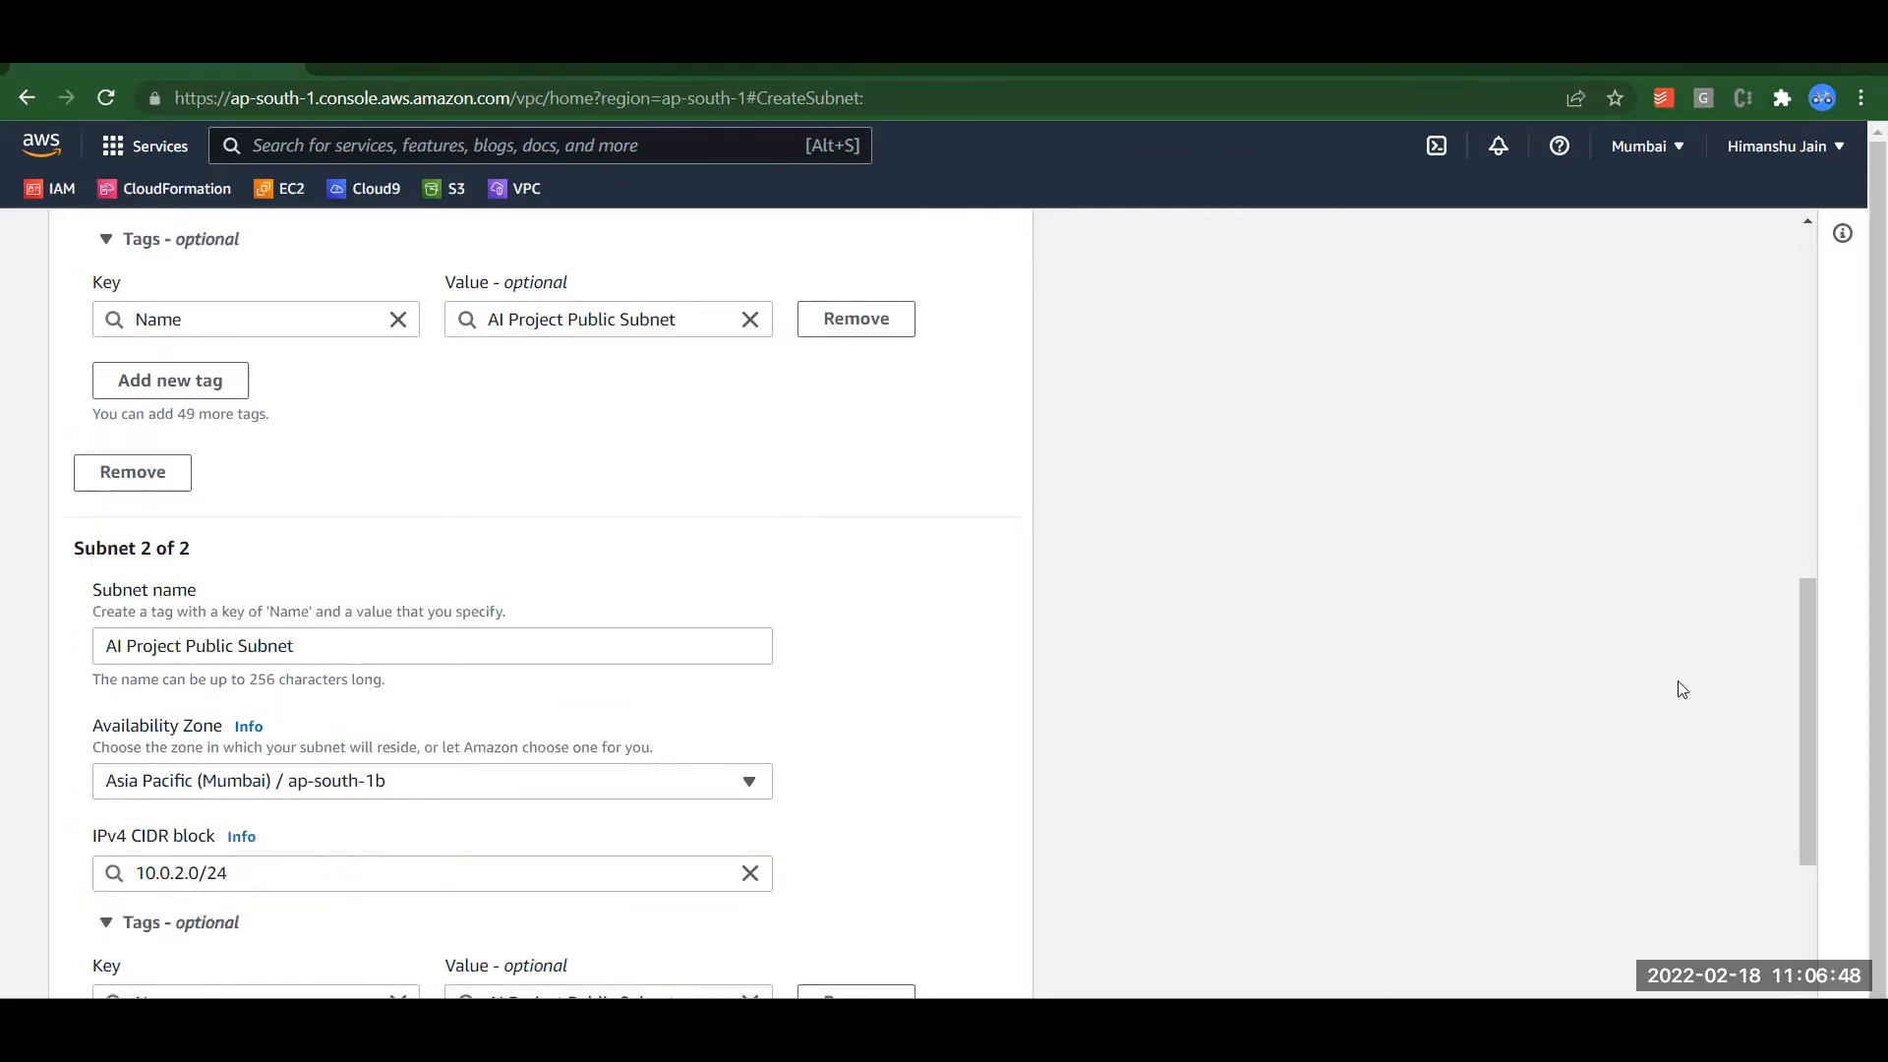
# Step: Add a third subnet and name it "AI Project Private Subnet"
pyautogui.moveTo(1805, 714); pyautogui.dragTo(1813, 605)
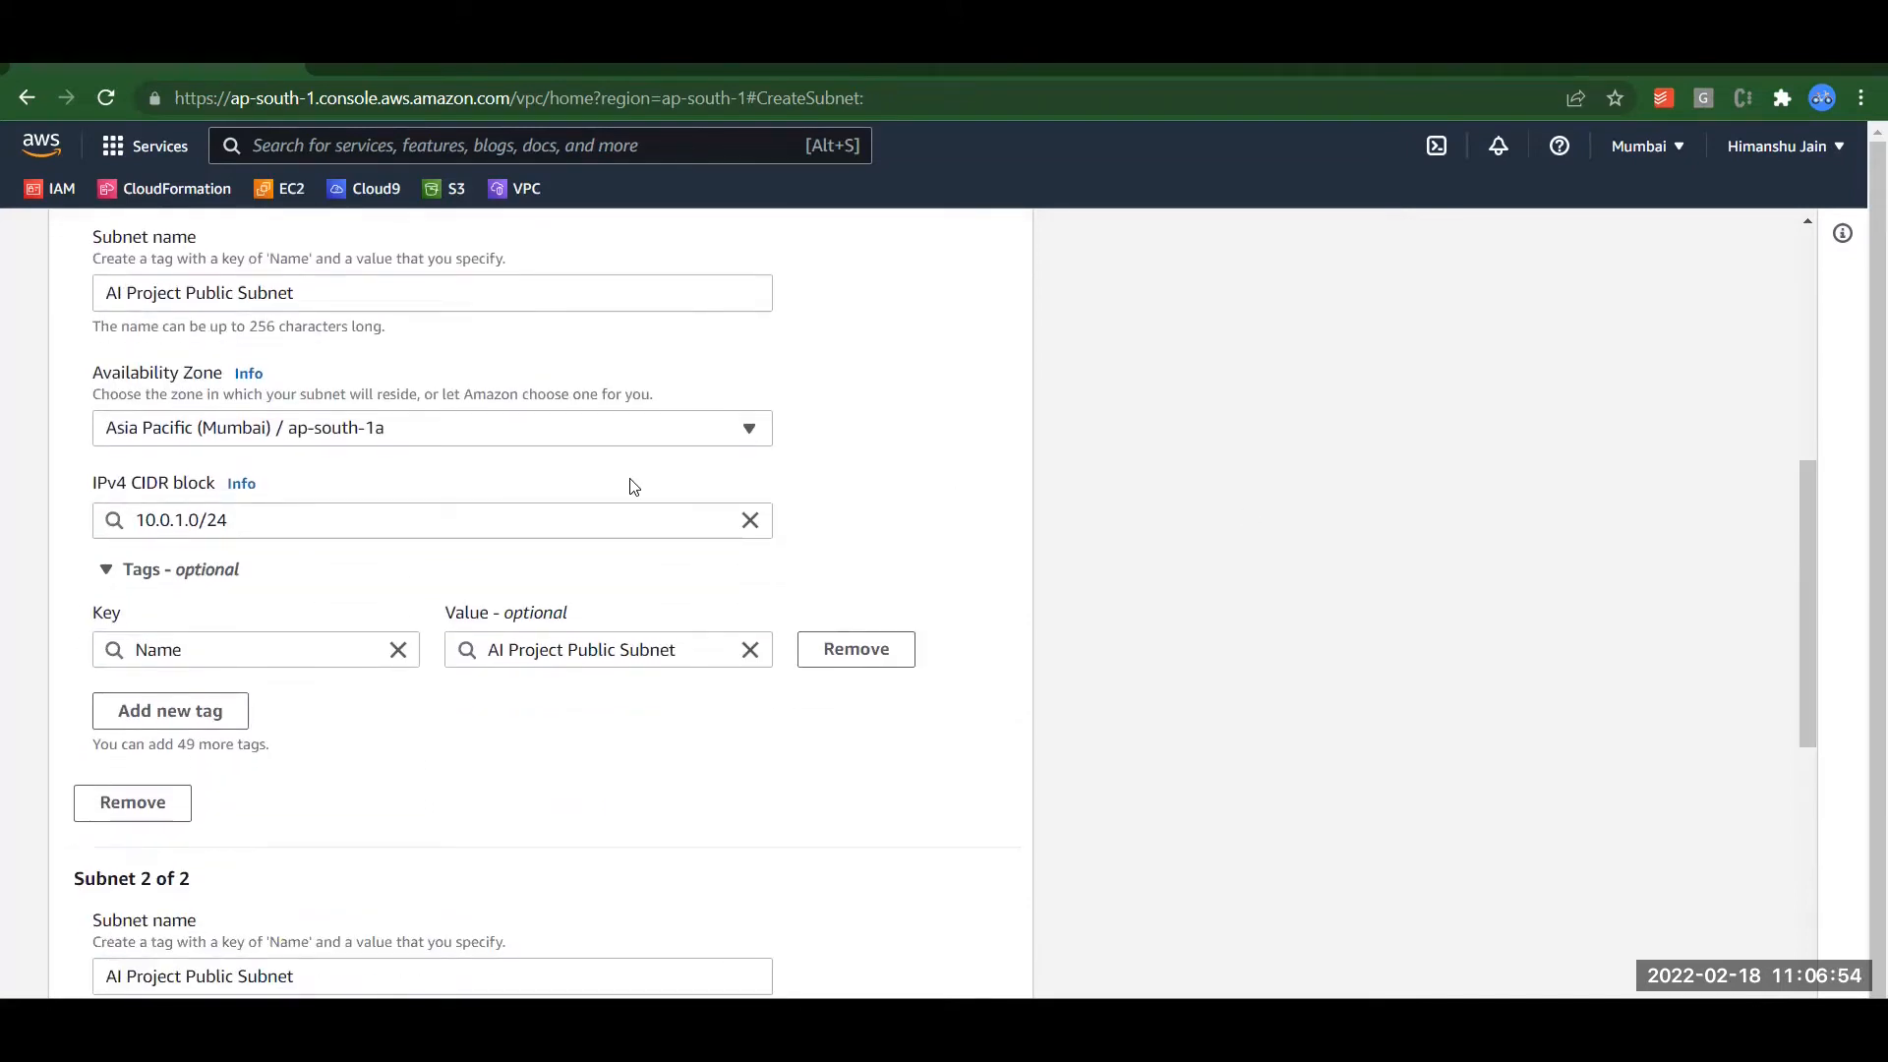
pyautogui.moveTo(1810, 500); pyautogui.dragTo(1806, 769)
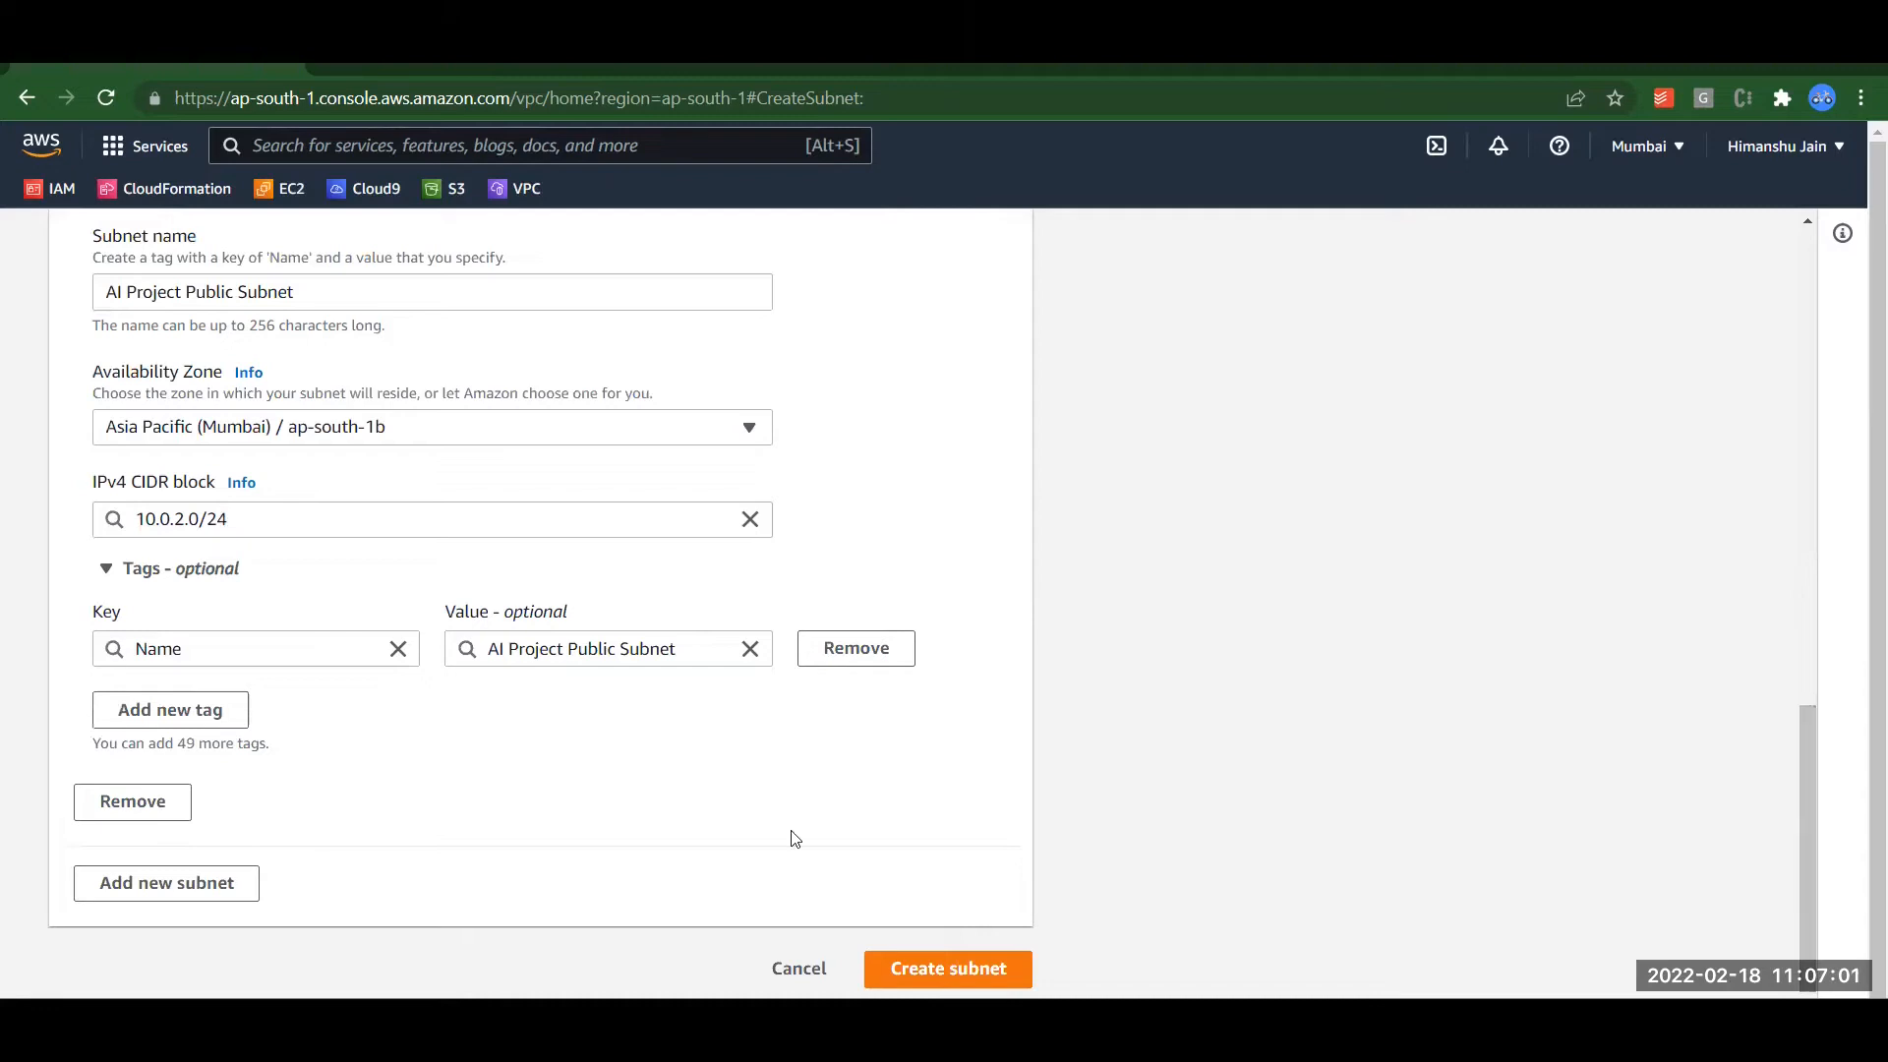
pyautogui.click(138, 896)
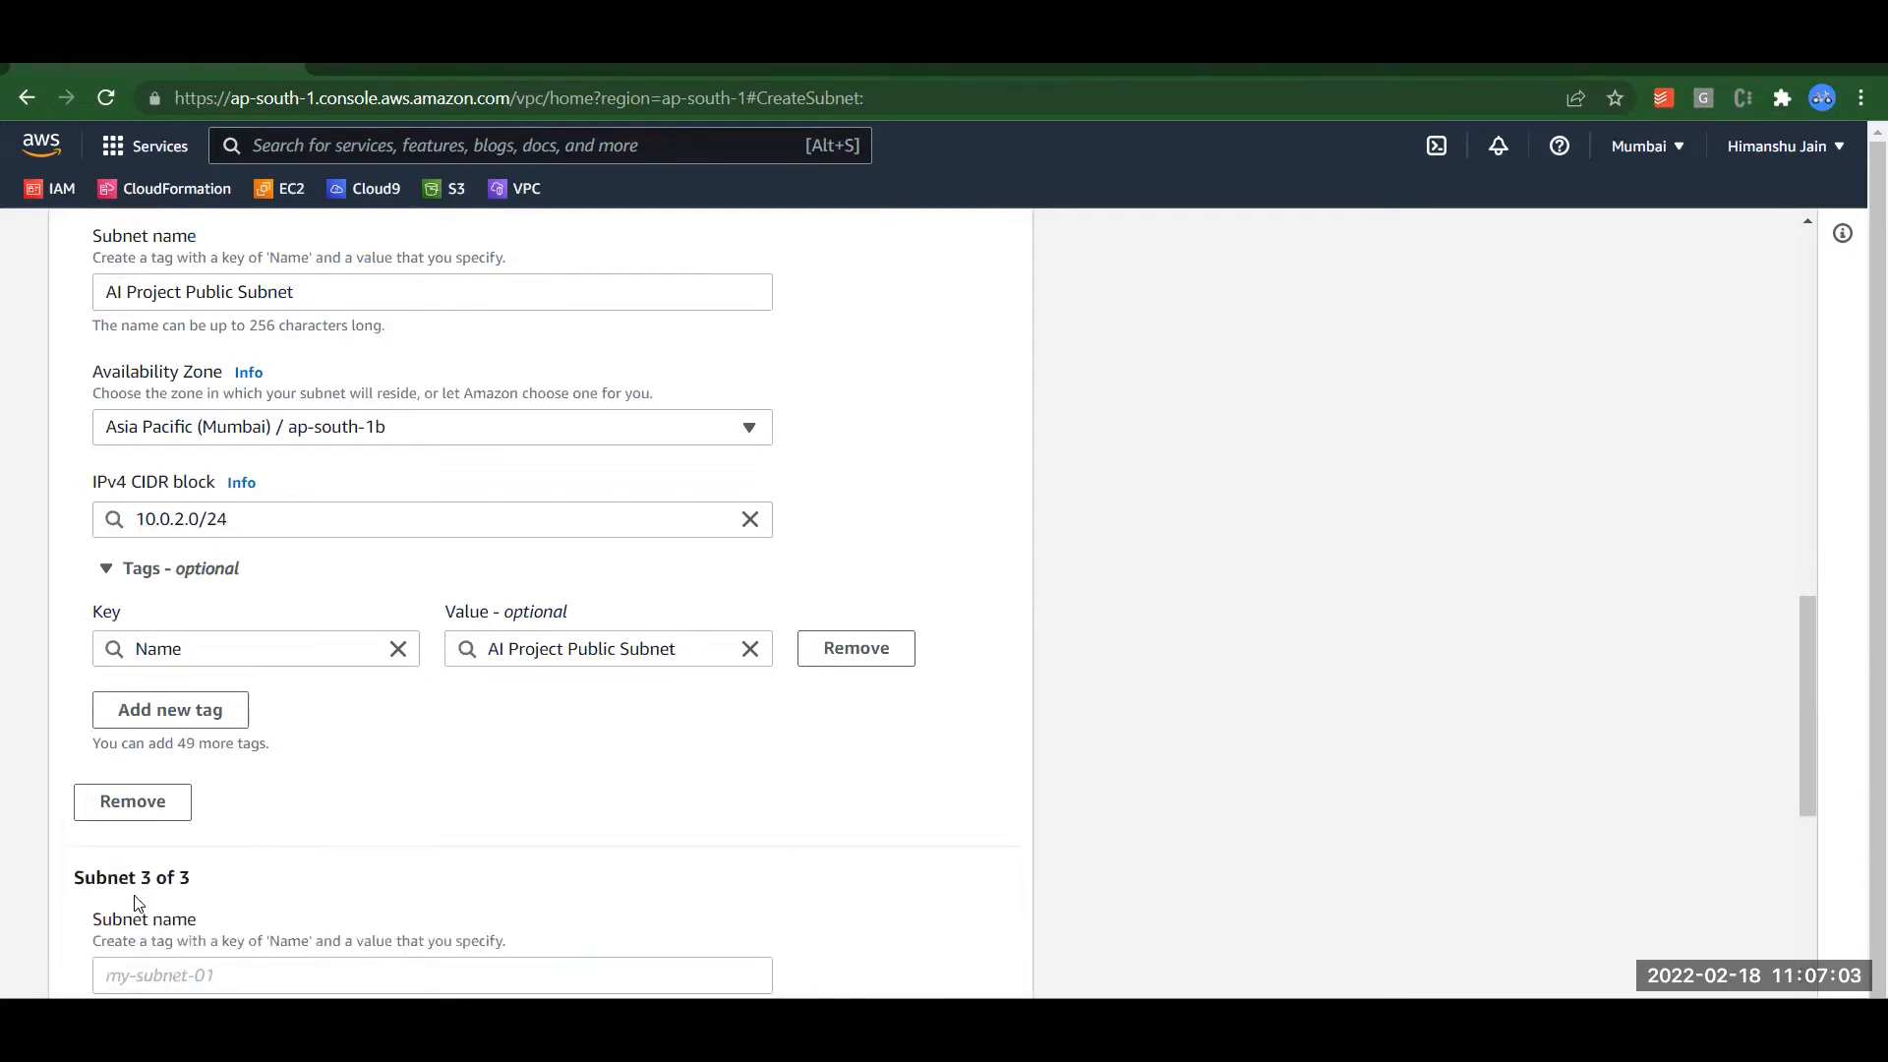
pyautogui.click(433, 975)
pyautogui.write('AI Project PRivate')
pyautogui.press('BackSpace')
pyautogui.press('BackSpace')
pyautogui.press('BackSpace')
pyautogui.press('BackSpace')
pyautogui.press('BackSpace')
pyautogui.press('BackSpace')
pyautogui.write('rivate Sy')
pyautogui.press('BackSpace')
pyautogui.write('ubnet')
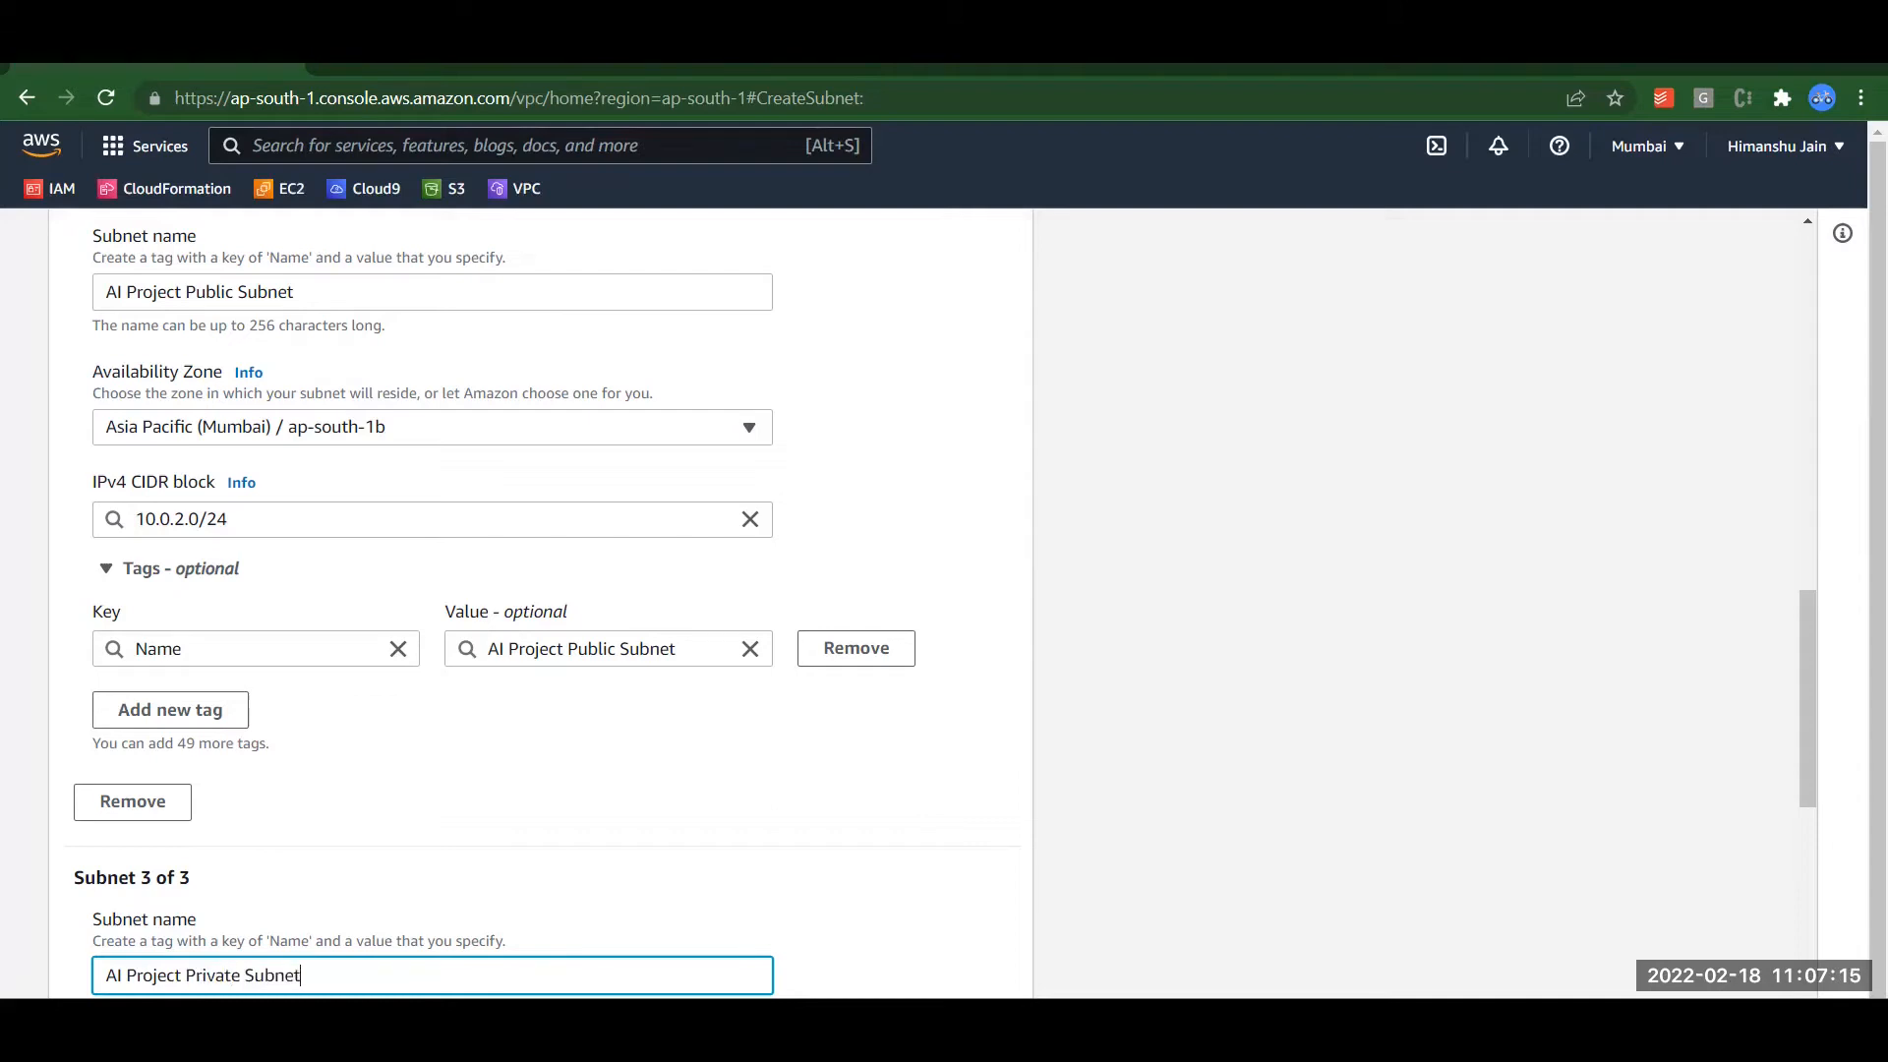
pyautogui.click(640, 810)
# Step: Append the number 2 to the third subnet's name, making it "AI Project Private Subnet 2"
pyautogui.scroll(-2, 640, 809)
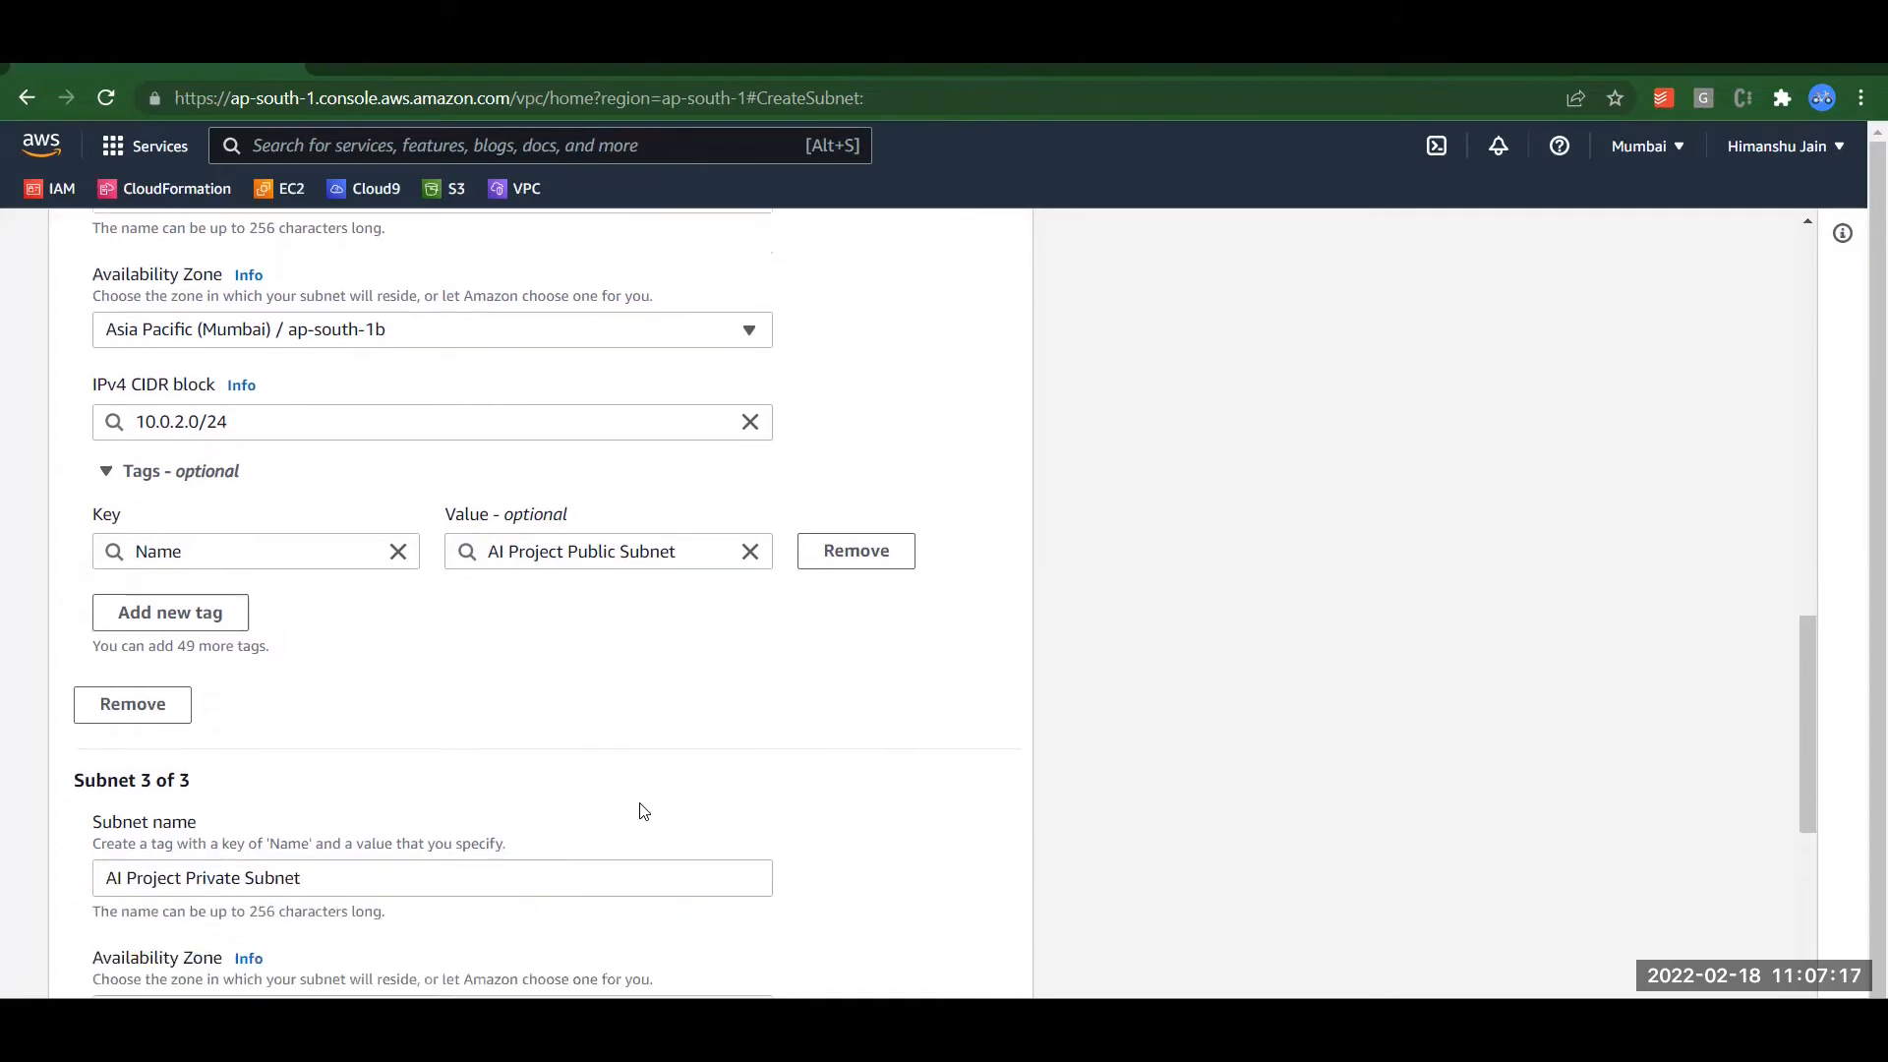
pyautogui.click(474, 812)
pyautogui.write('2')
# Step: Rename the first subnet "AI Project Public Subnet 1"
pyautogui.moveTo(1817, 706); pyautogui.dragTo(1709, 366)
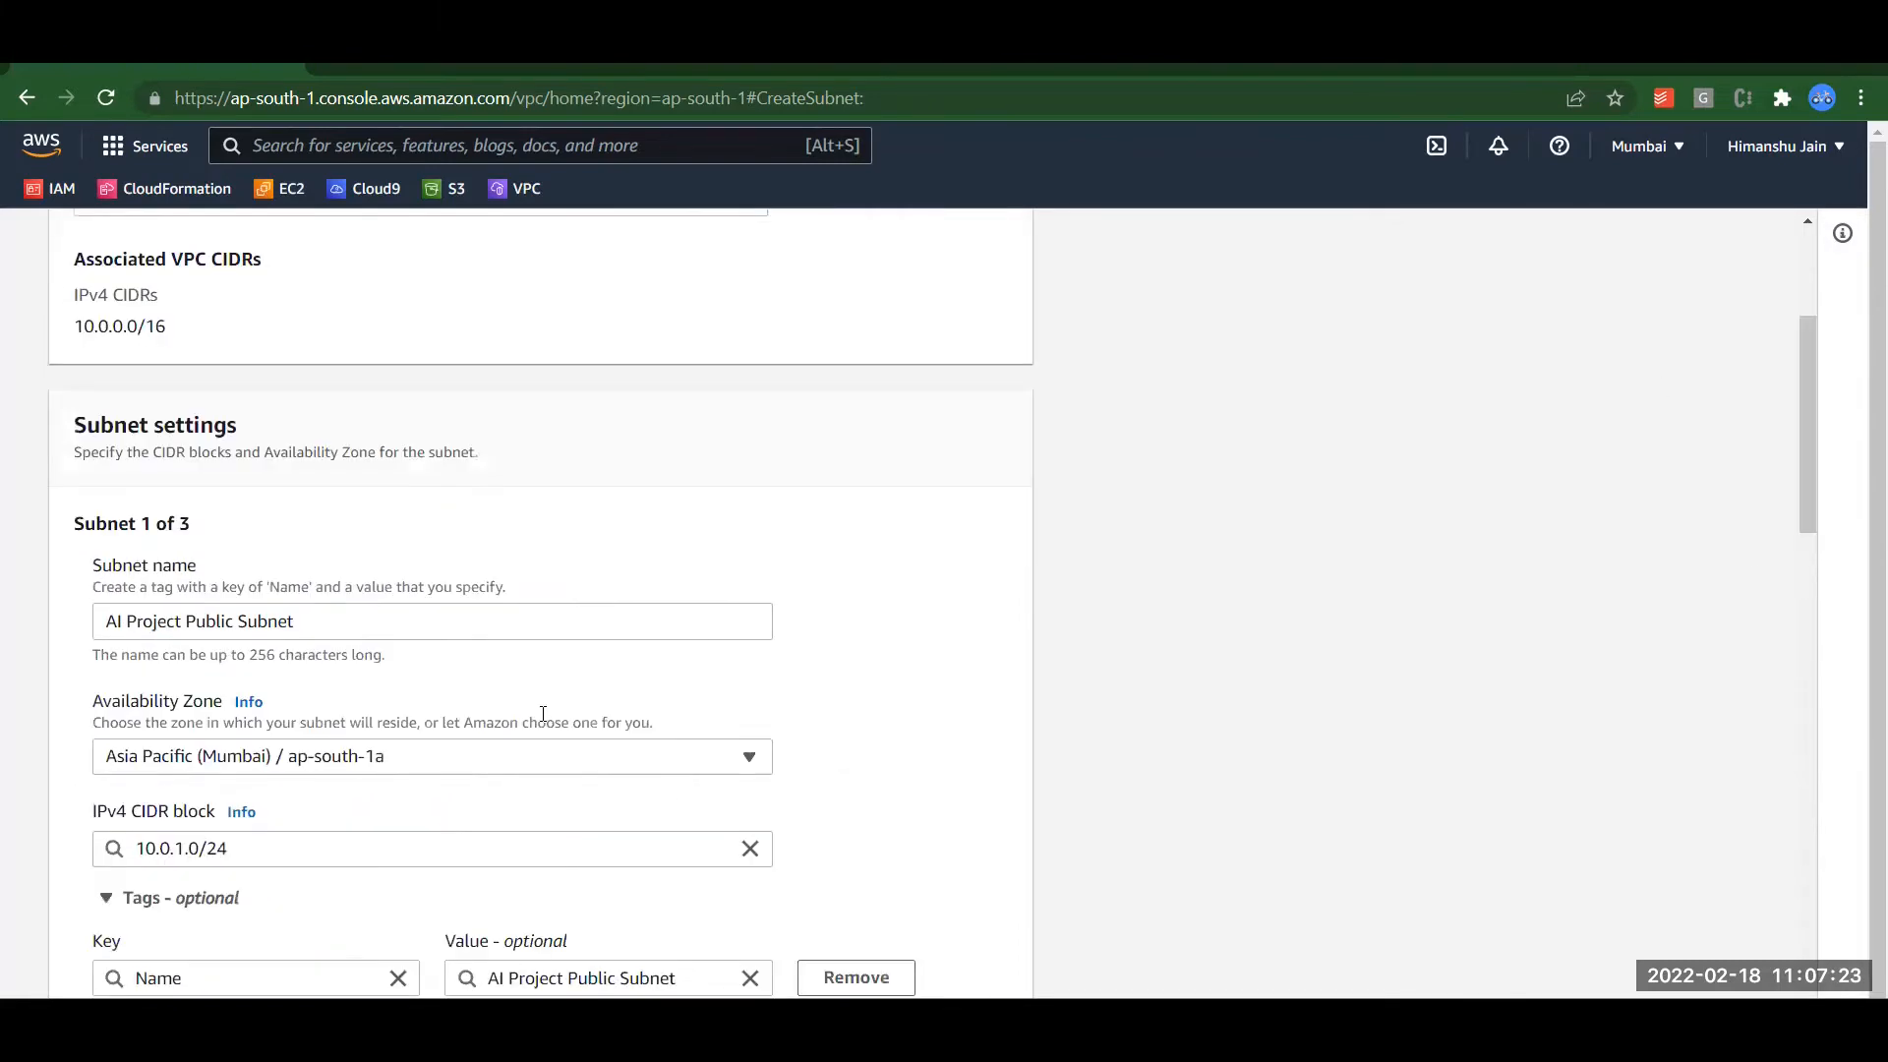
pyautogui.click(366, 611)
pyautogui.write('1')
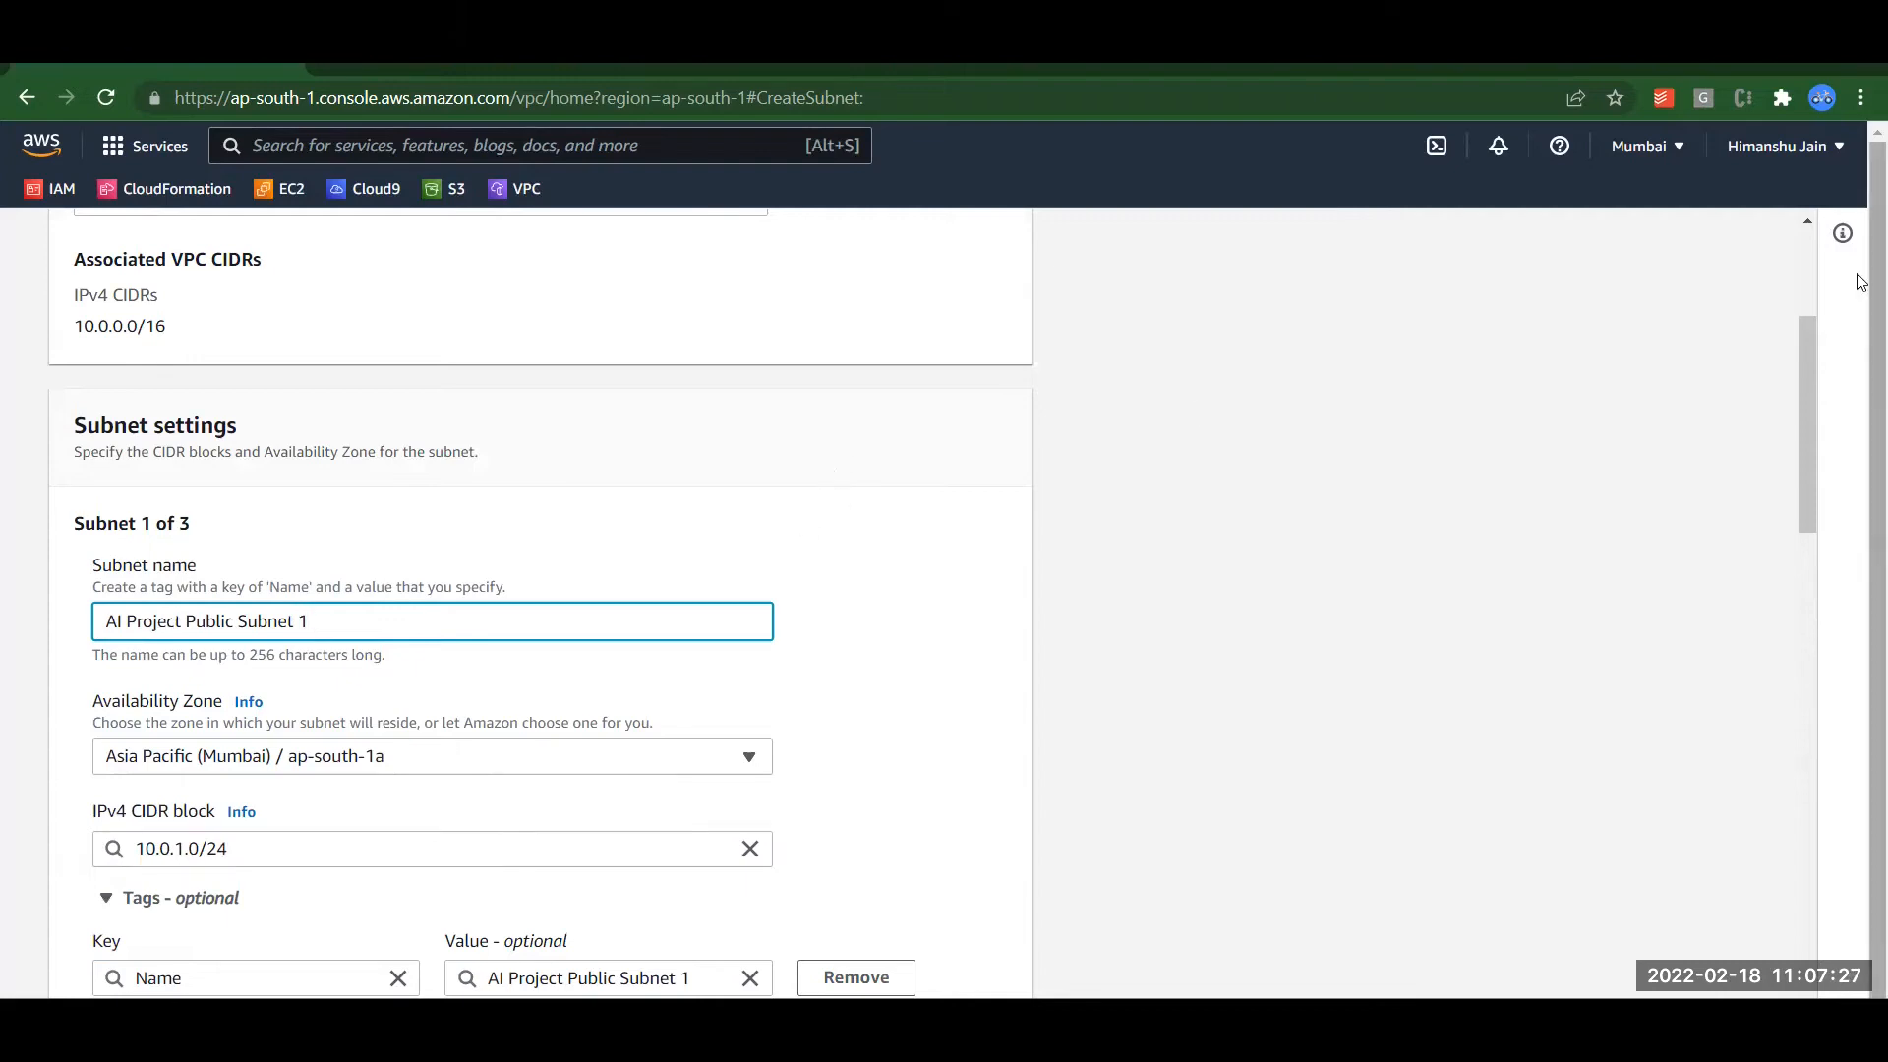
# Step: Rename the second subnet "AI Project Public Subnet 2"
pyautogui.moveTo(1814, 366); pyautogui.dragTo(1806, 504)
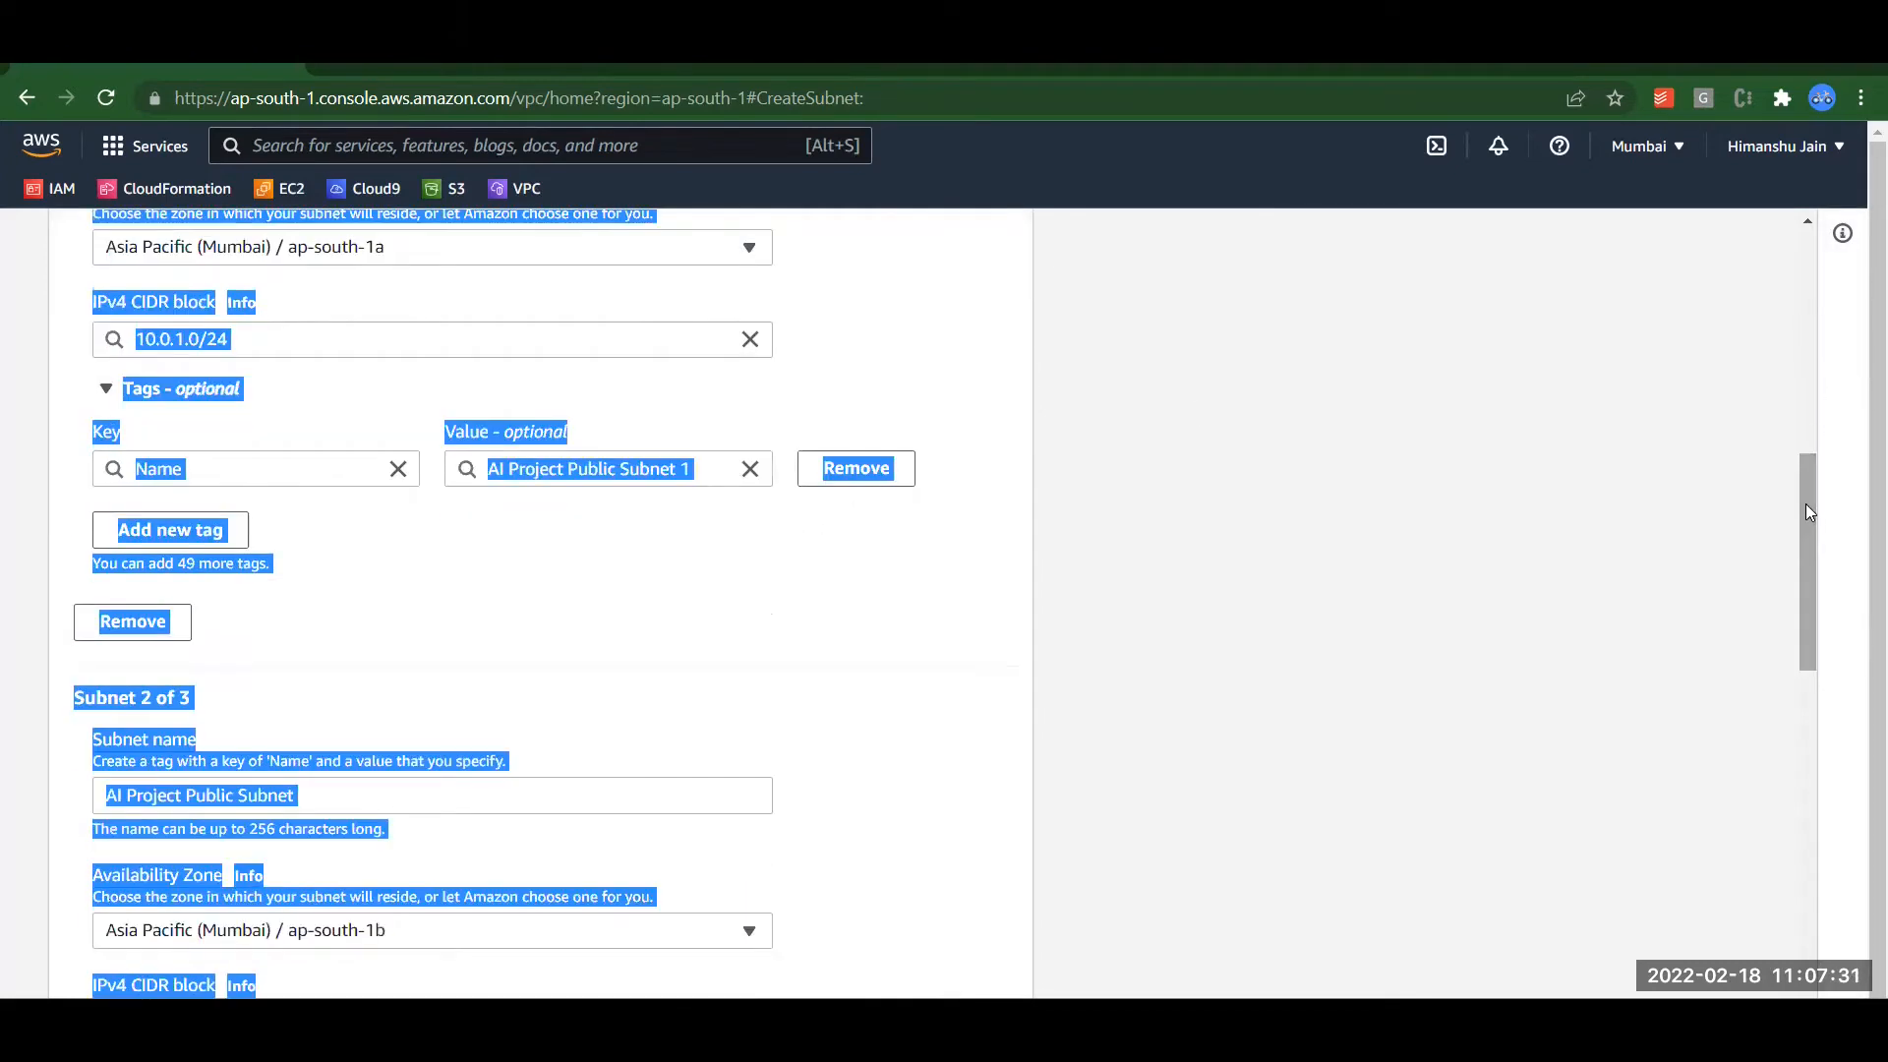
pyautogui.click(1373, 505)
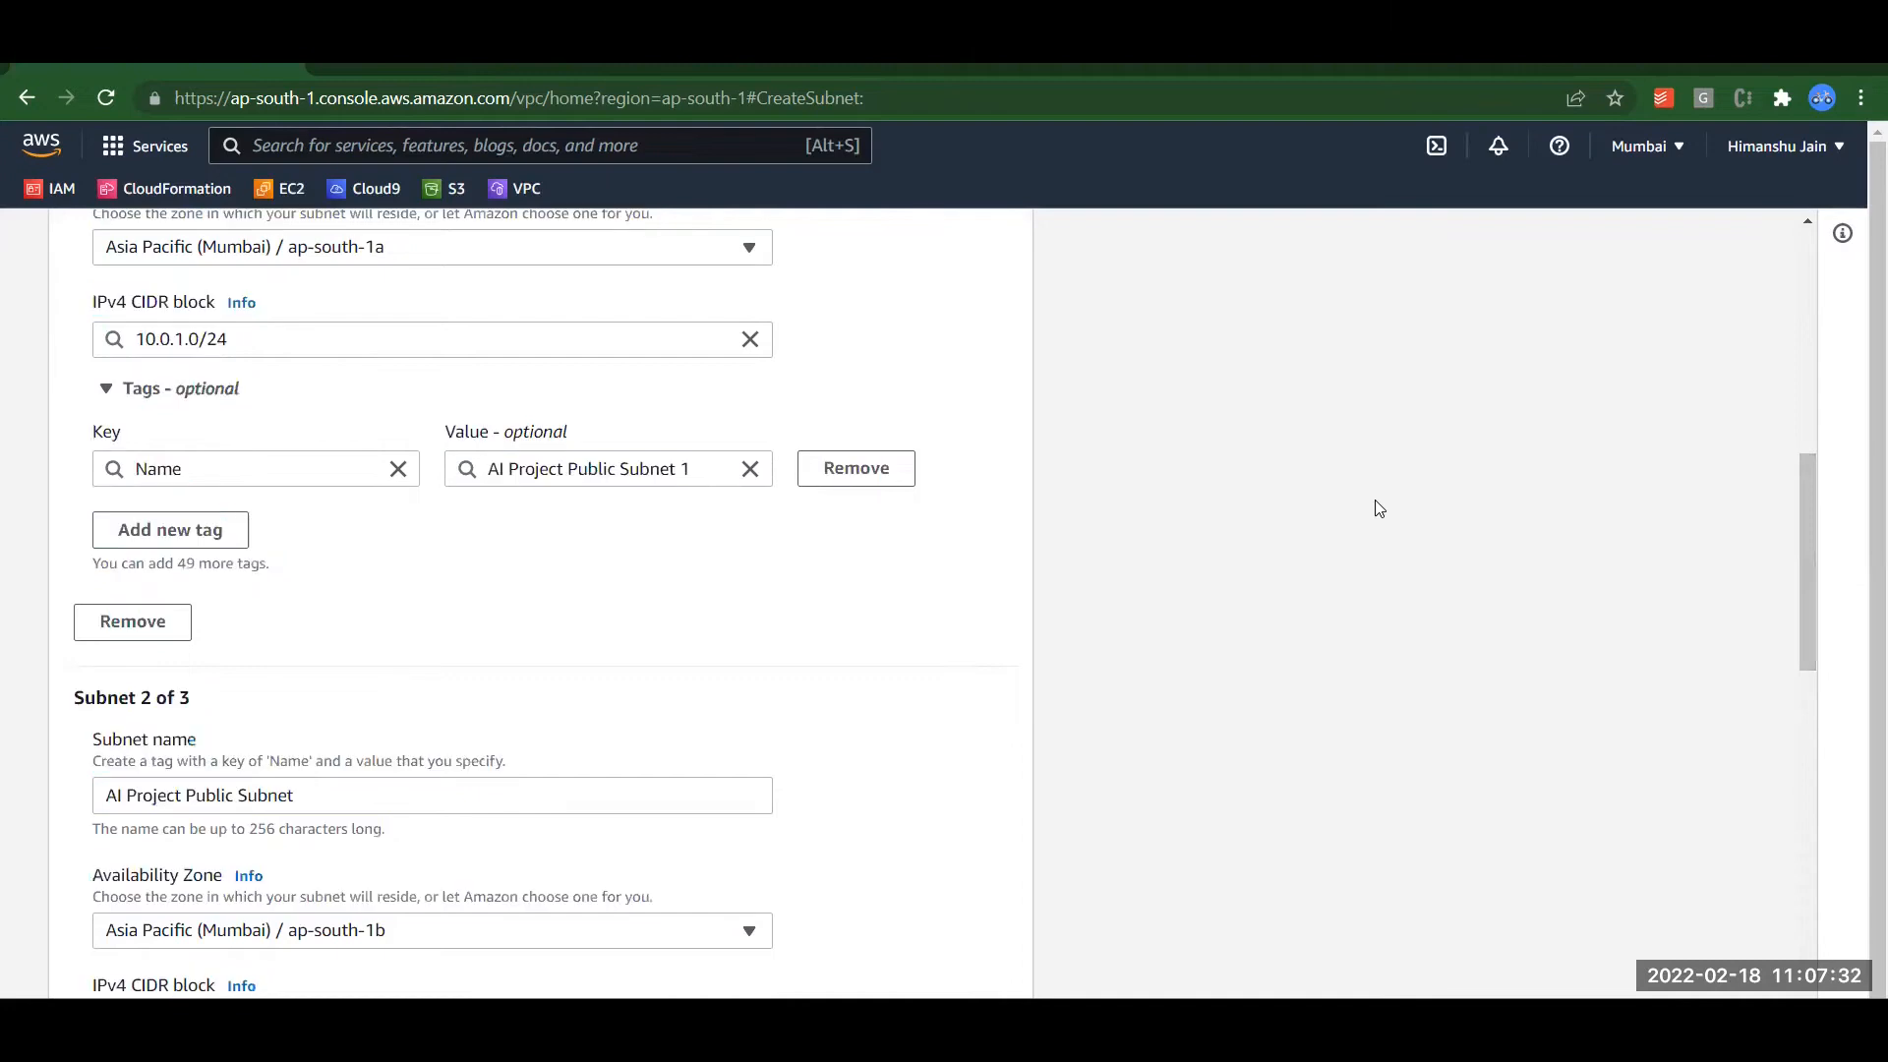
pyautogui.click(299, 799)
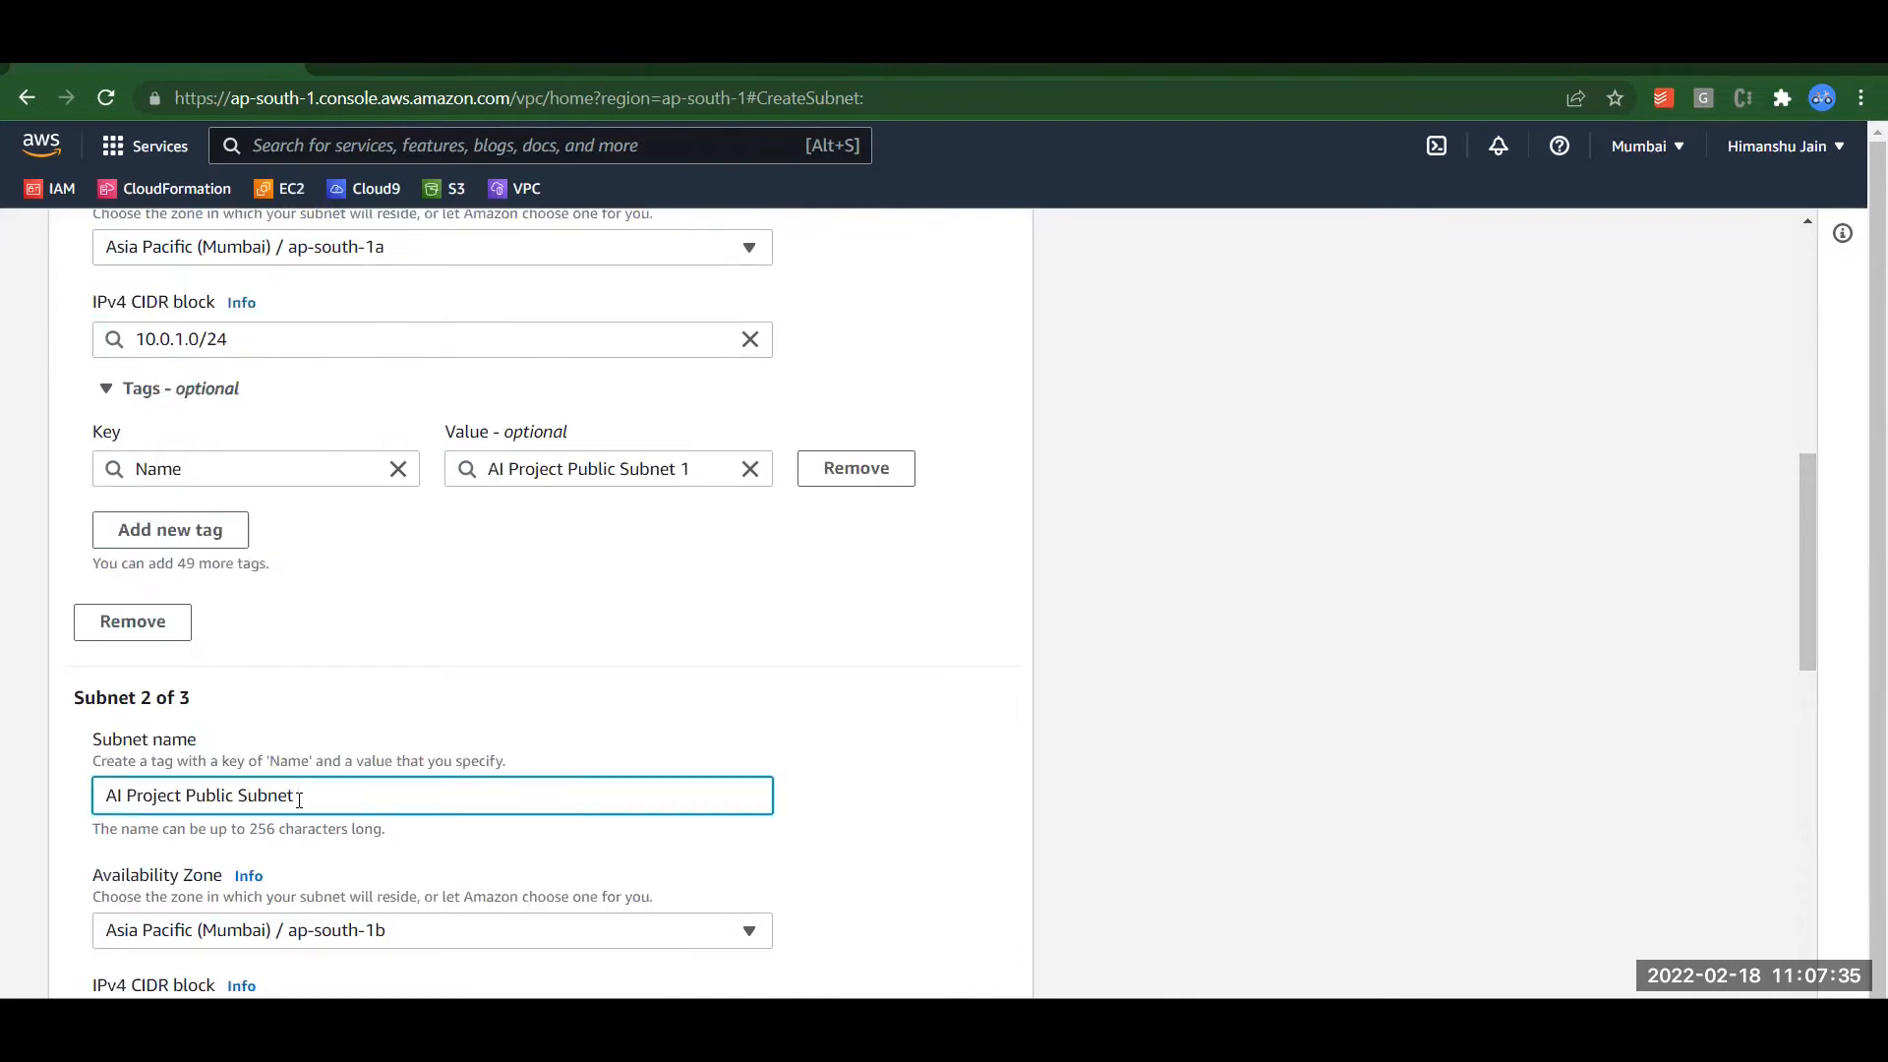
# Step: Rename the third subnet "AI Project Private Subnet 1" and place it in availability zone ap-south-1a
pyautogui.moveTo(1806, 504); pyautogui.dragTo(1780, 759)
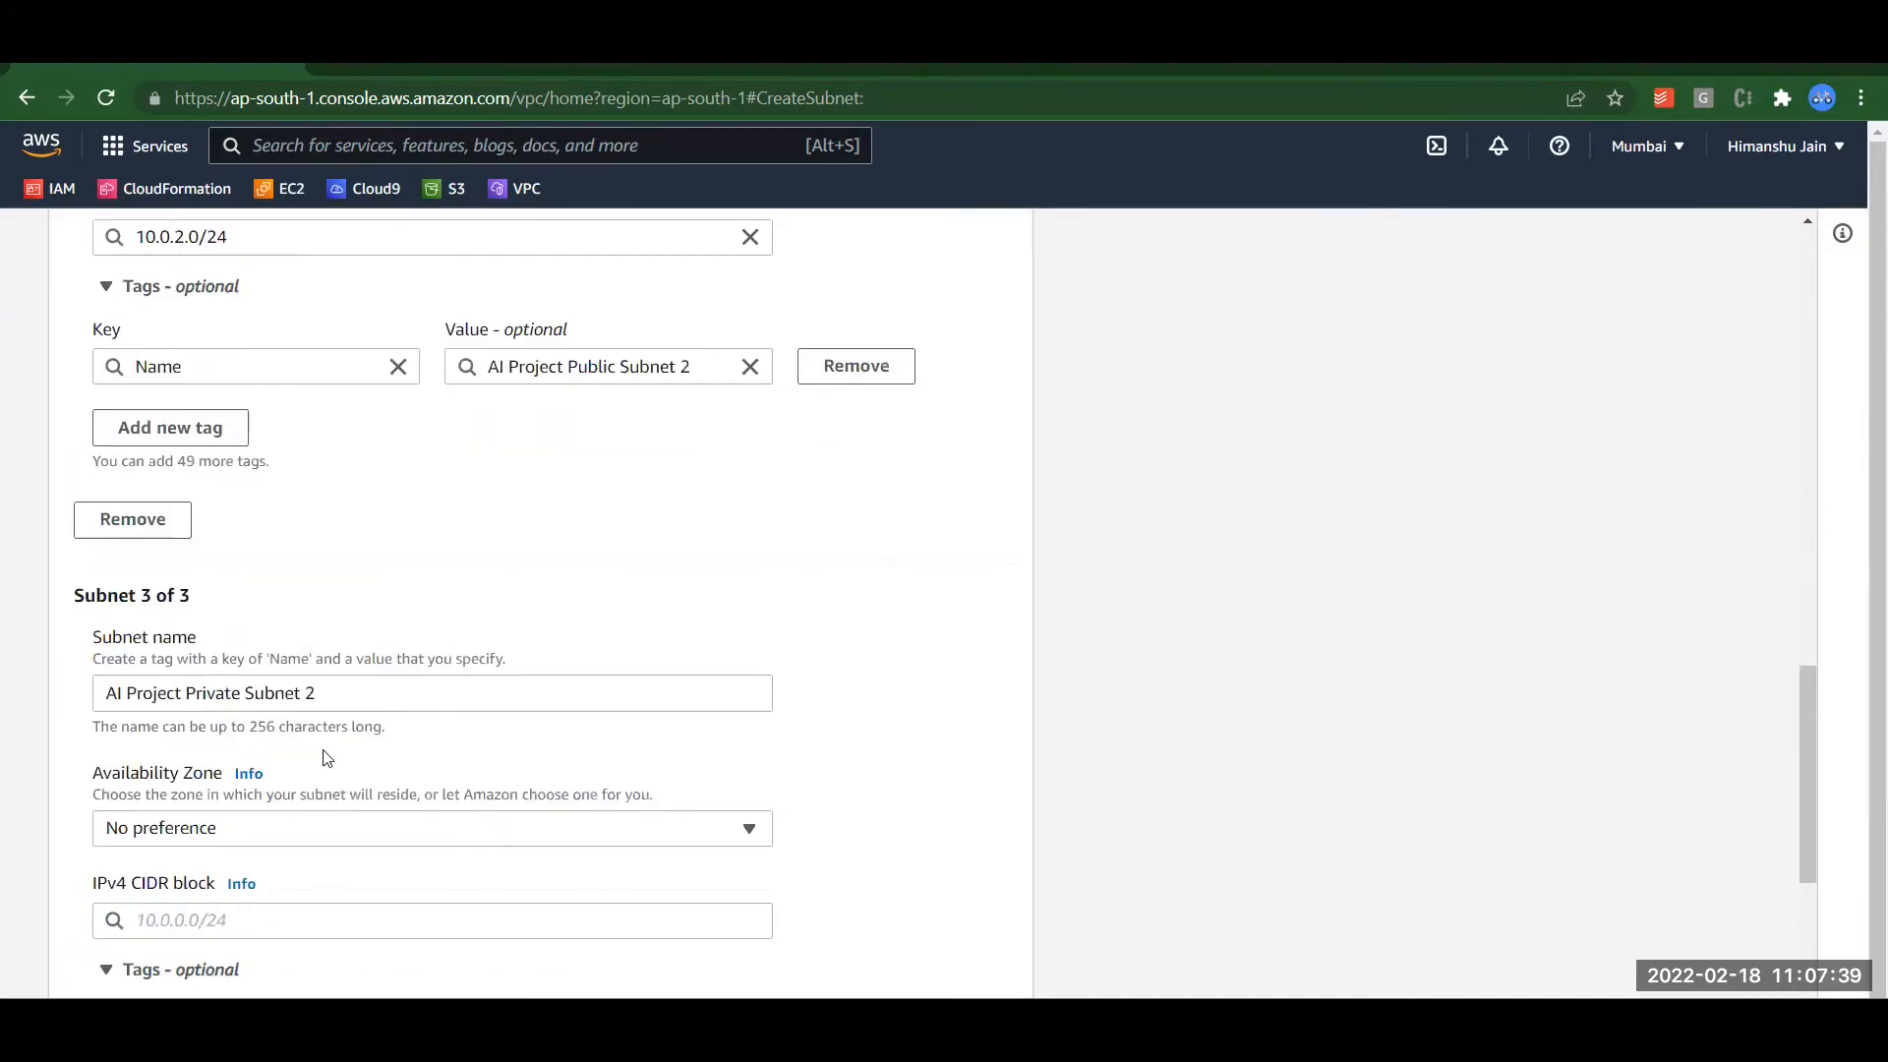
pyautogui.click(321, 694)
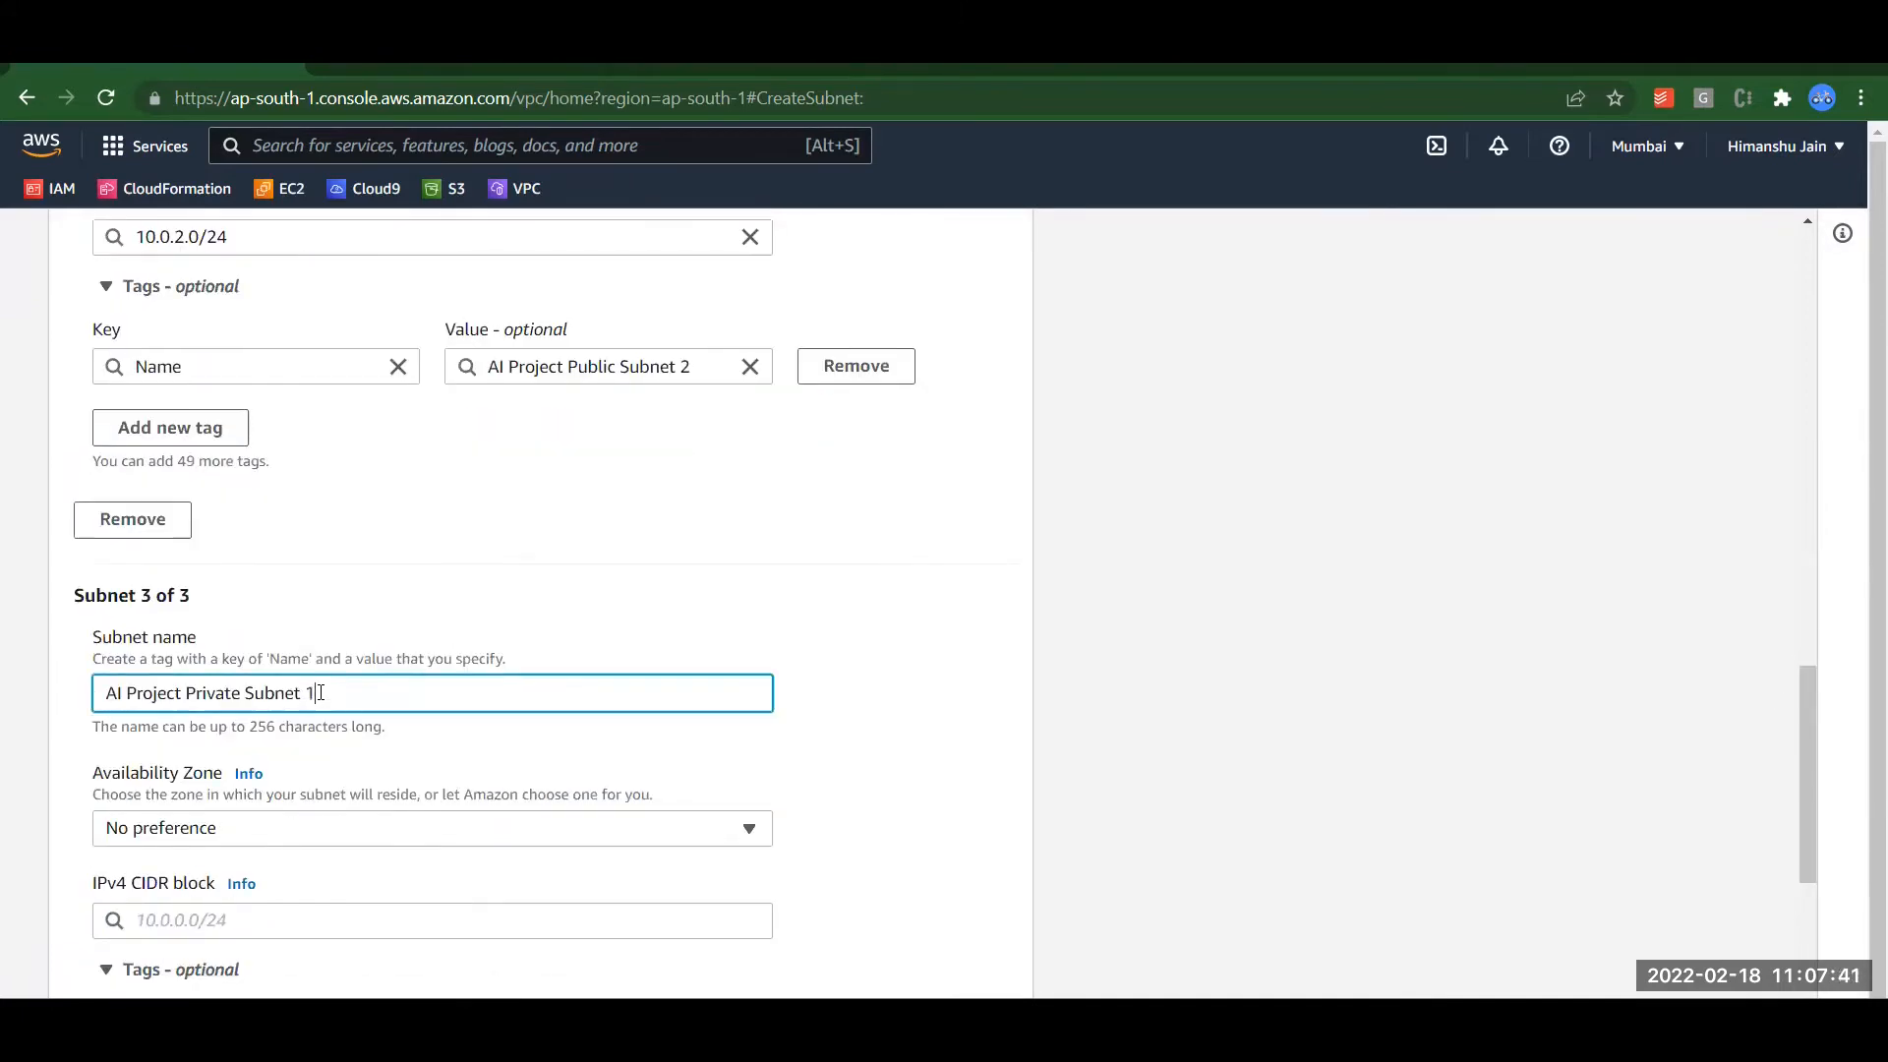
pyautogui.click(241, 826)
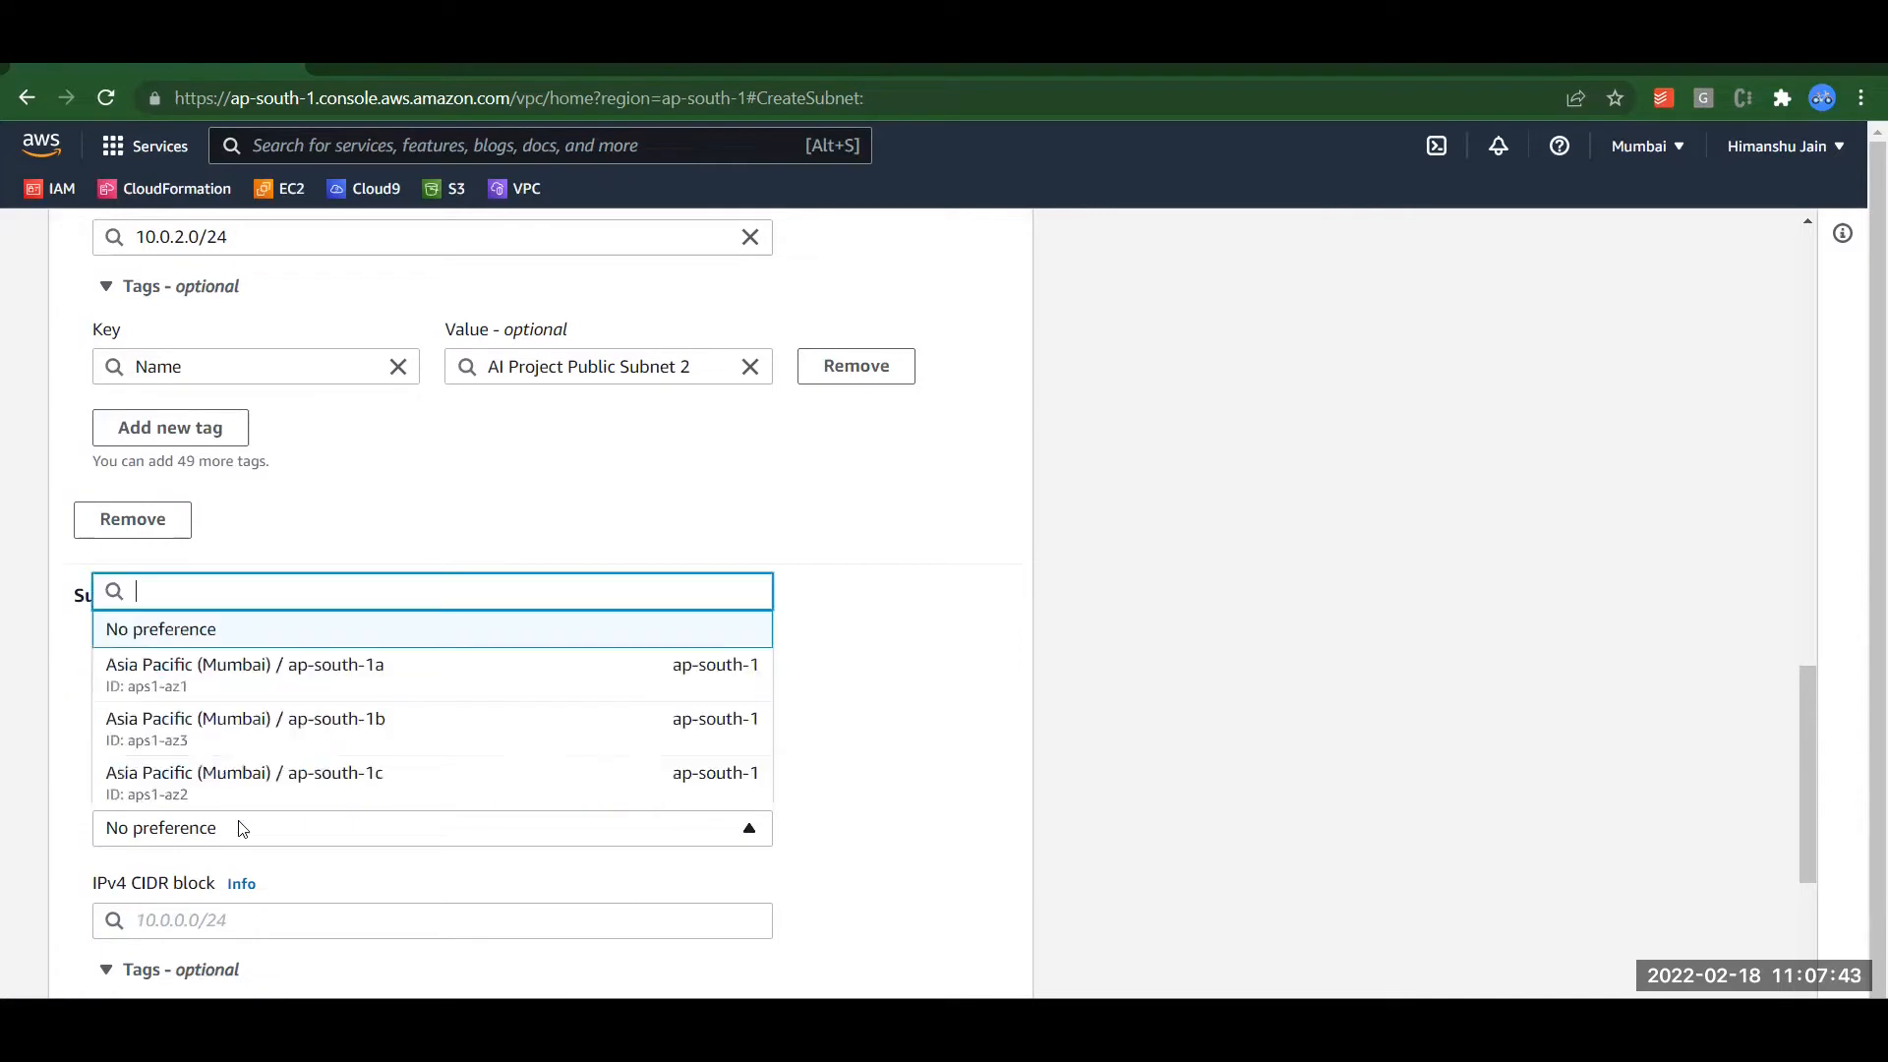
pyautogui.click(374, 693)
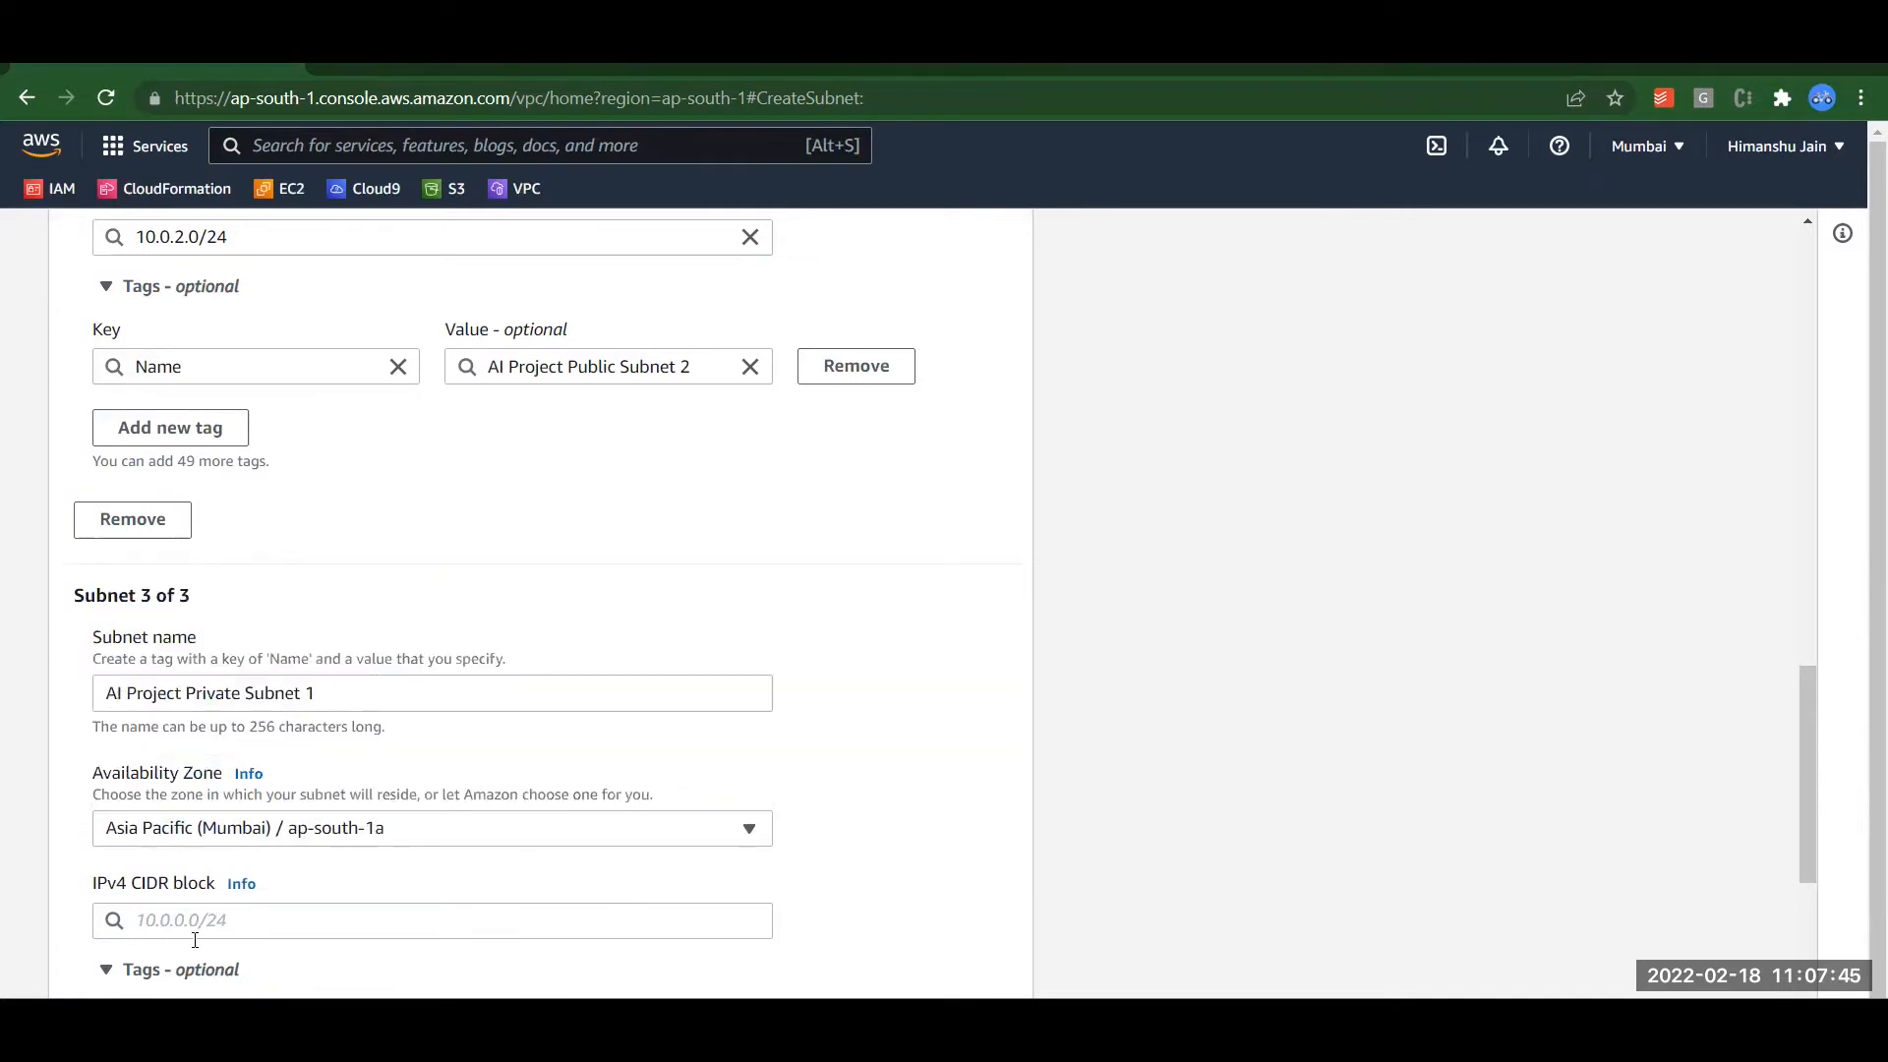
# Step: Set the IPv4 CIDR block of AI Project Private Subnet 1 to 10.0.11.0/24
pyautogui.click(211, 909)
pyautogui.write('10.0.1')
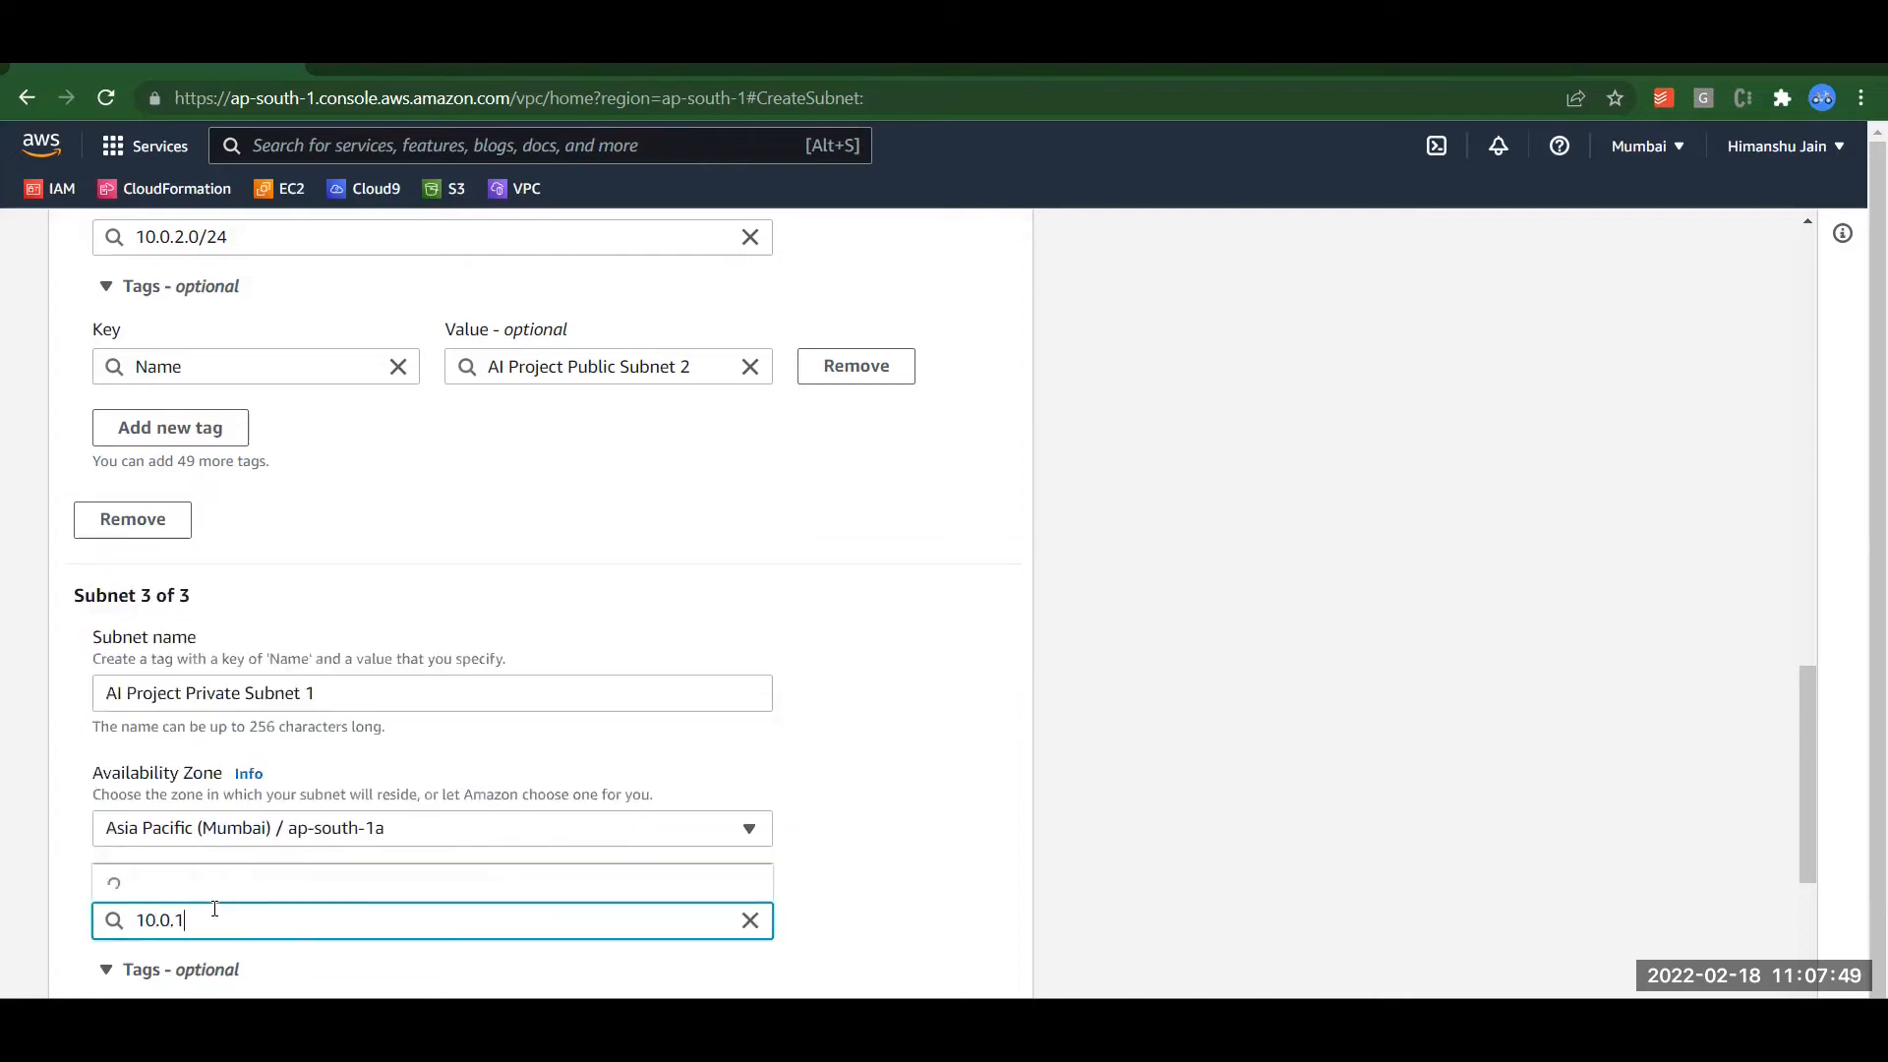
pyautogui.write('1.0/24')
pyautogui.click(1138, 795)
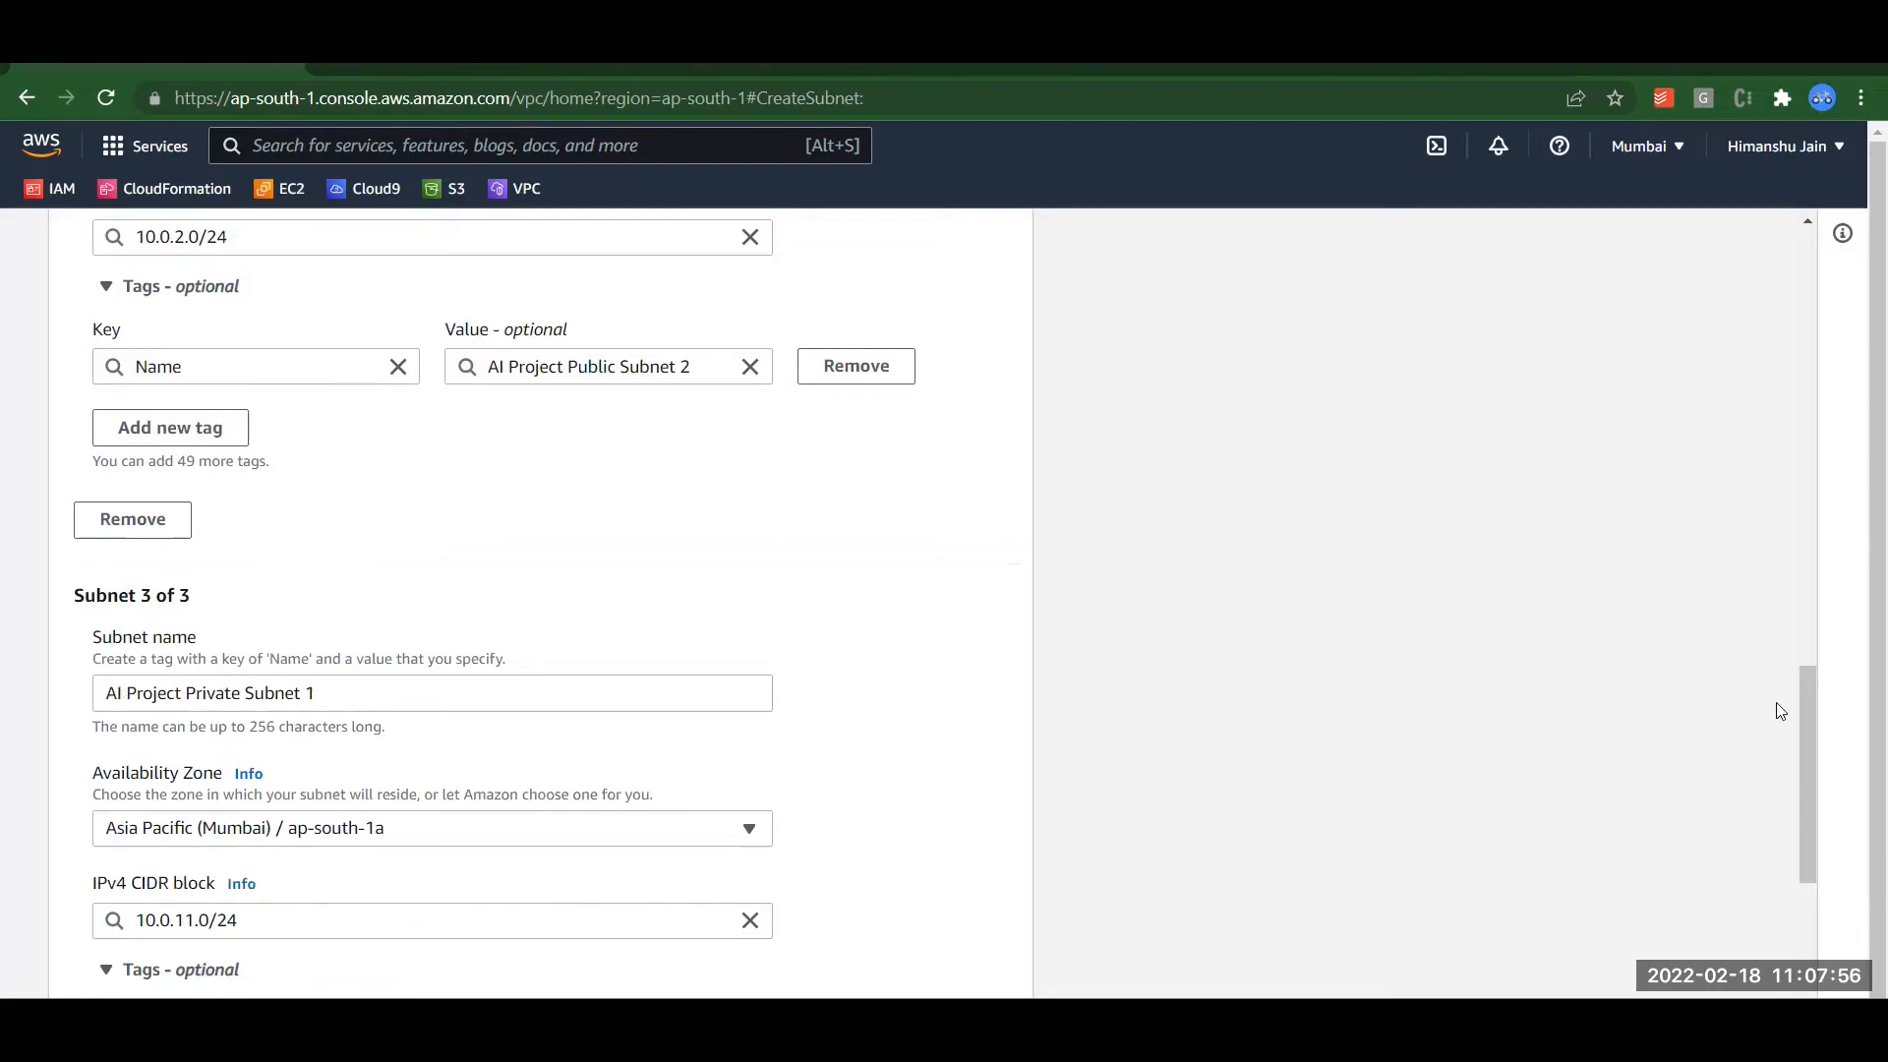
# Step: Add a fourth subnet and name it "AI Project Private Subnet 2"
pyautogui.moveTo(1809, 724); pyautogui.dragTo(1812, 854)
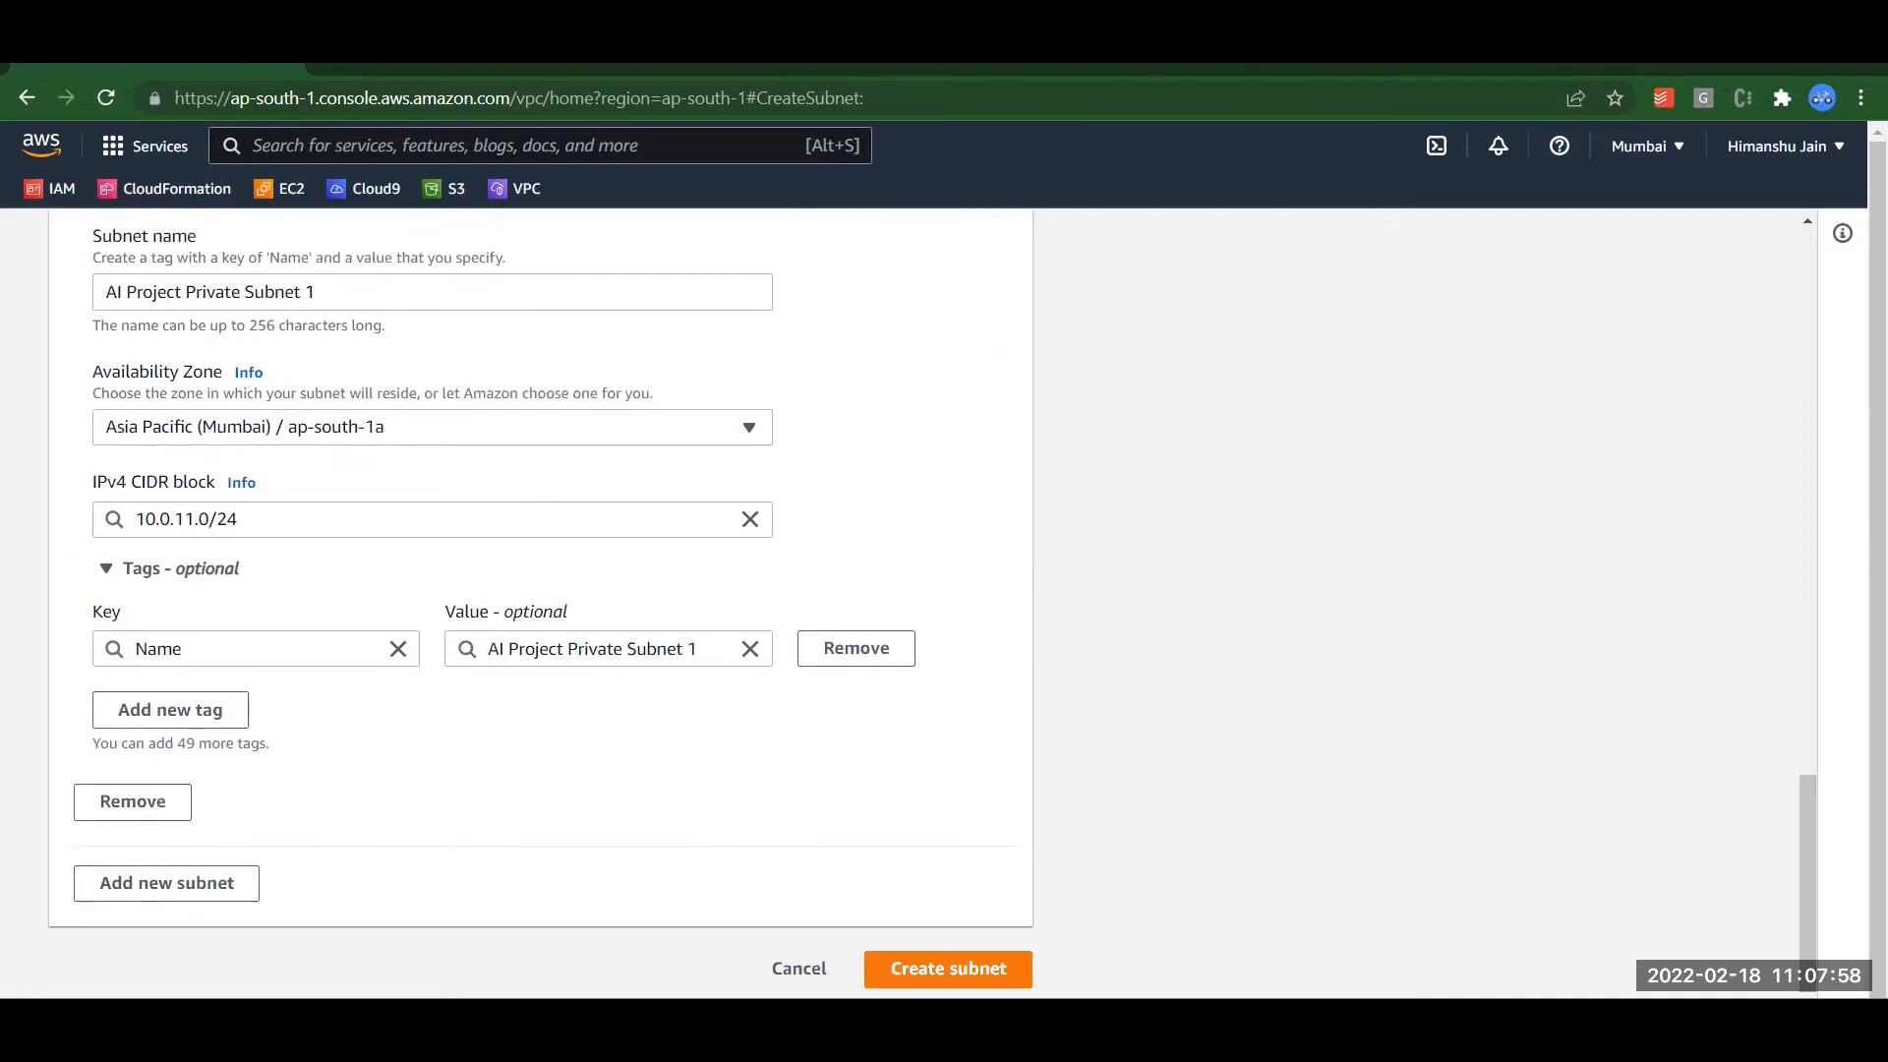
pyautogui.click(216, 914)
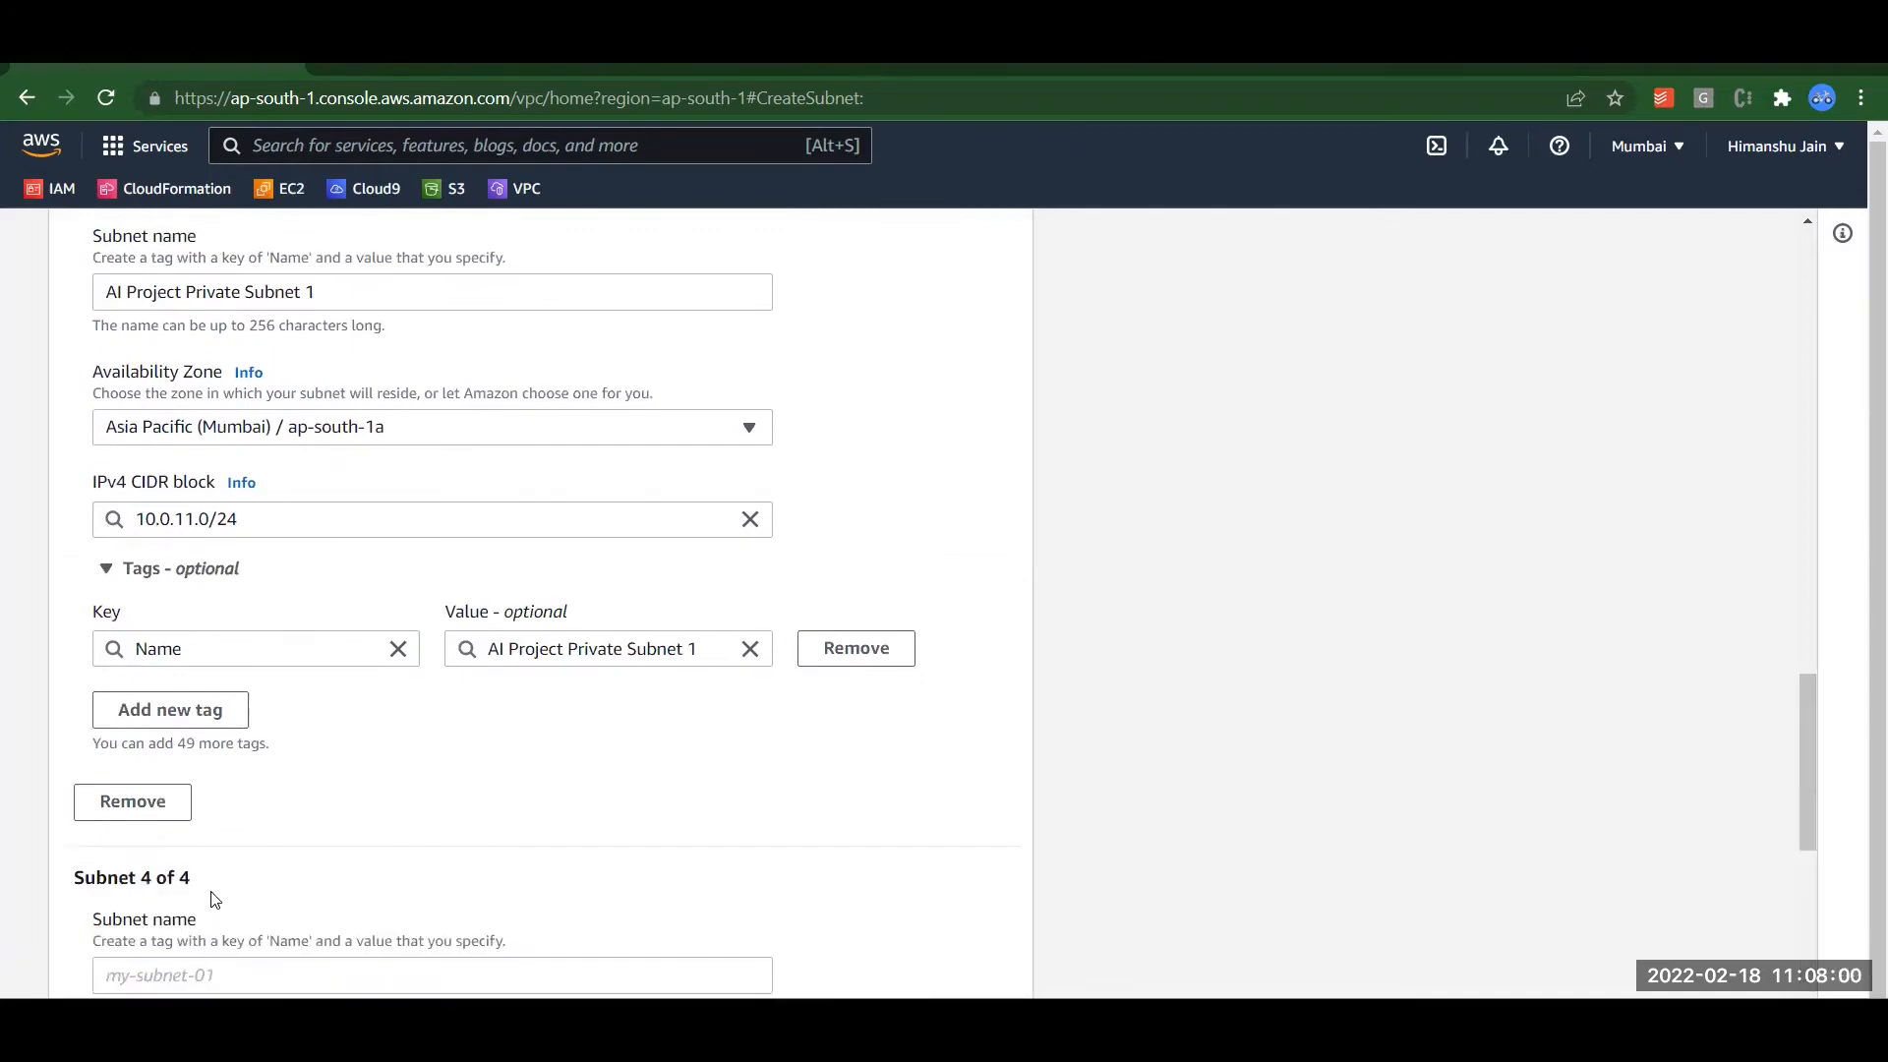
pyautogui.keyDown('shift'); pyautogui.click(178, 967); pyautogui.keyUp('shift')
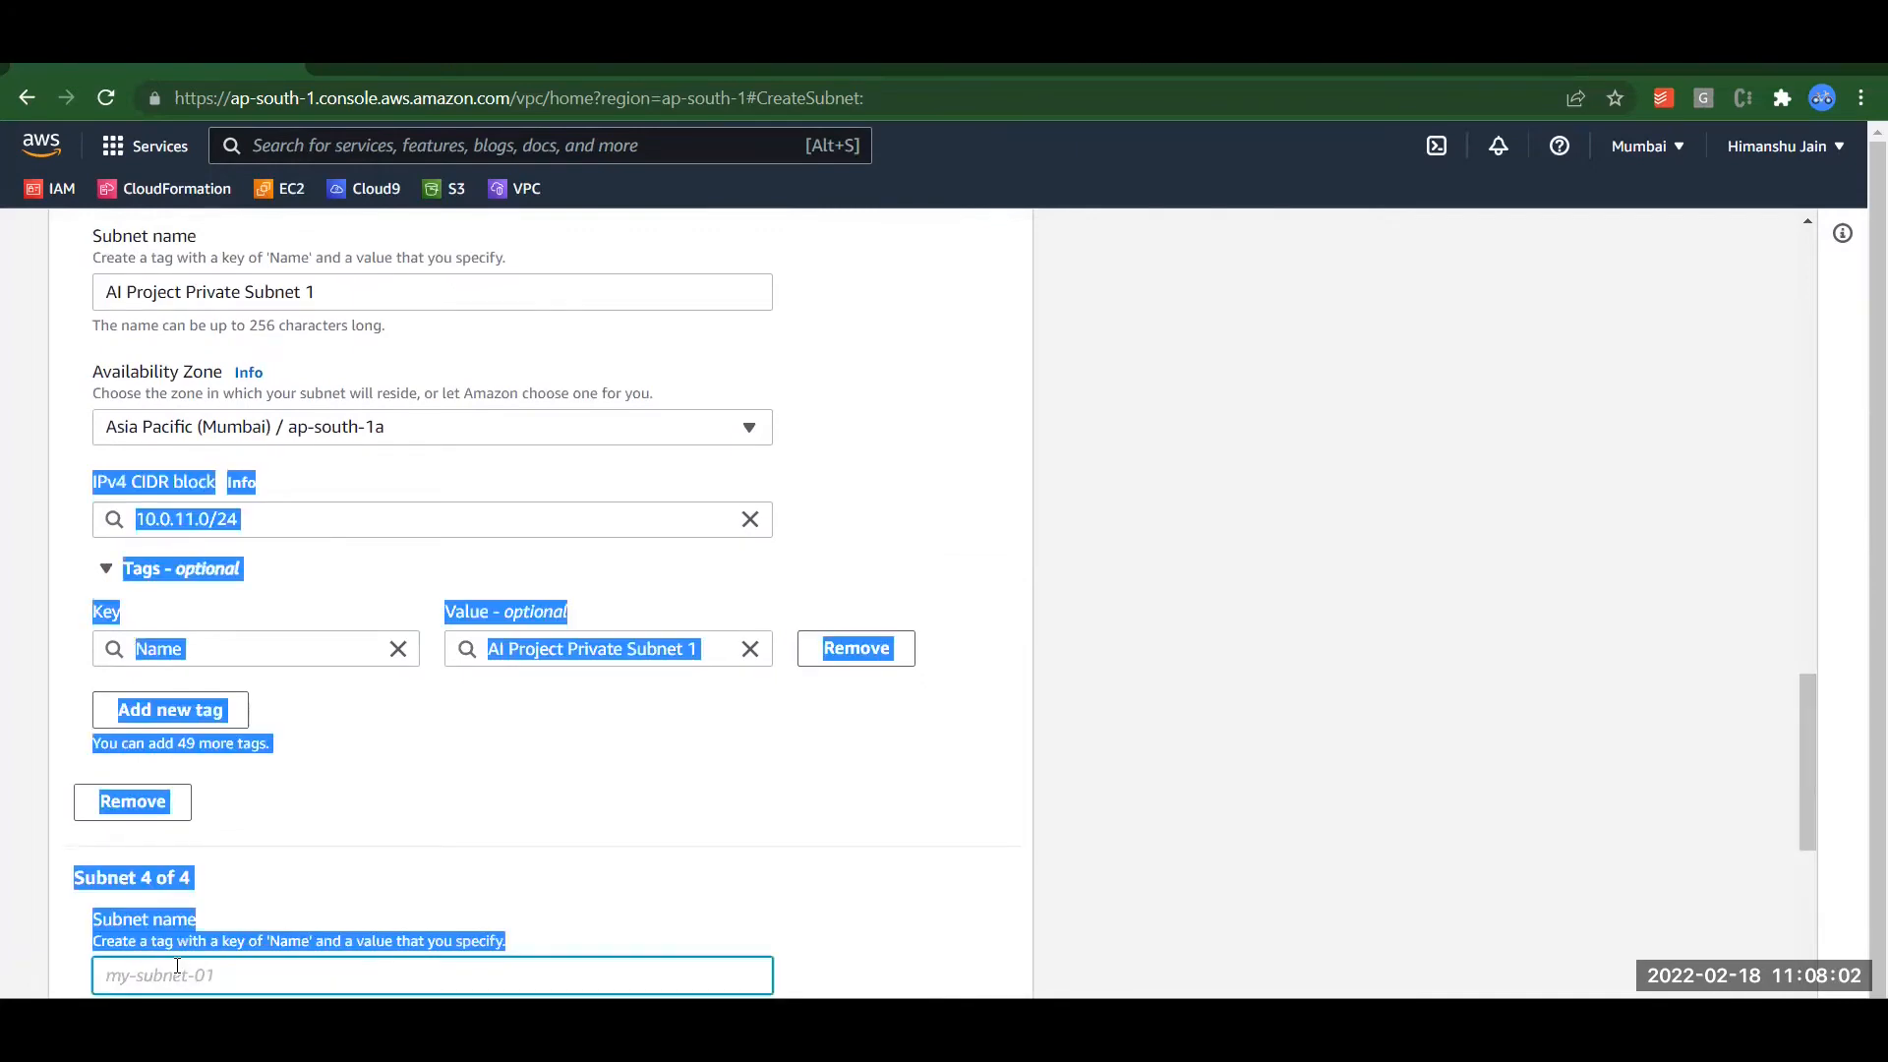
pyautogui.click(178, 967)
pyautogui.write('AI')
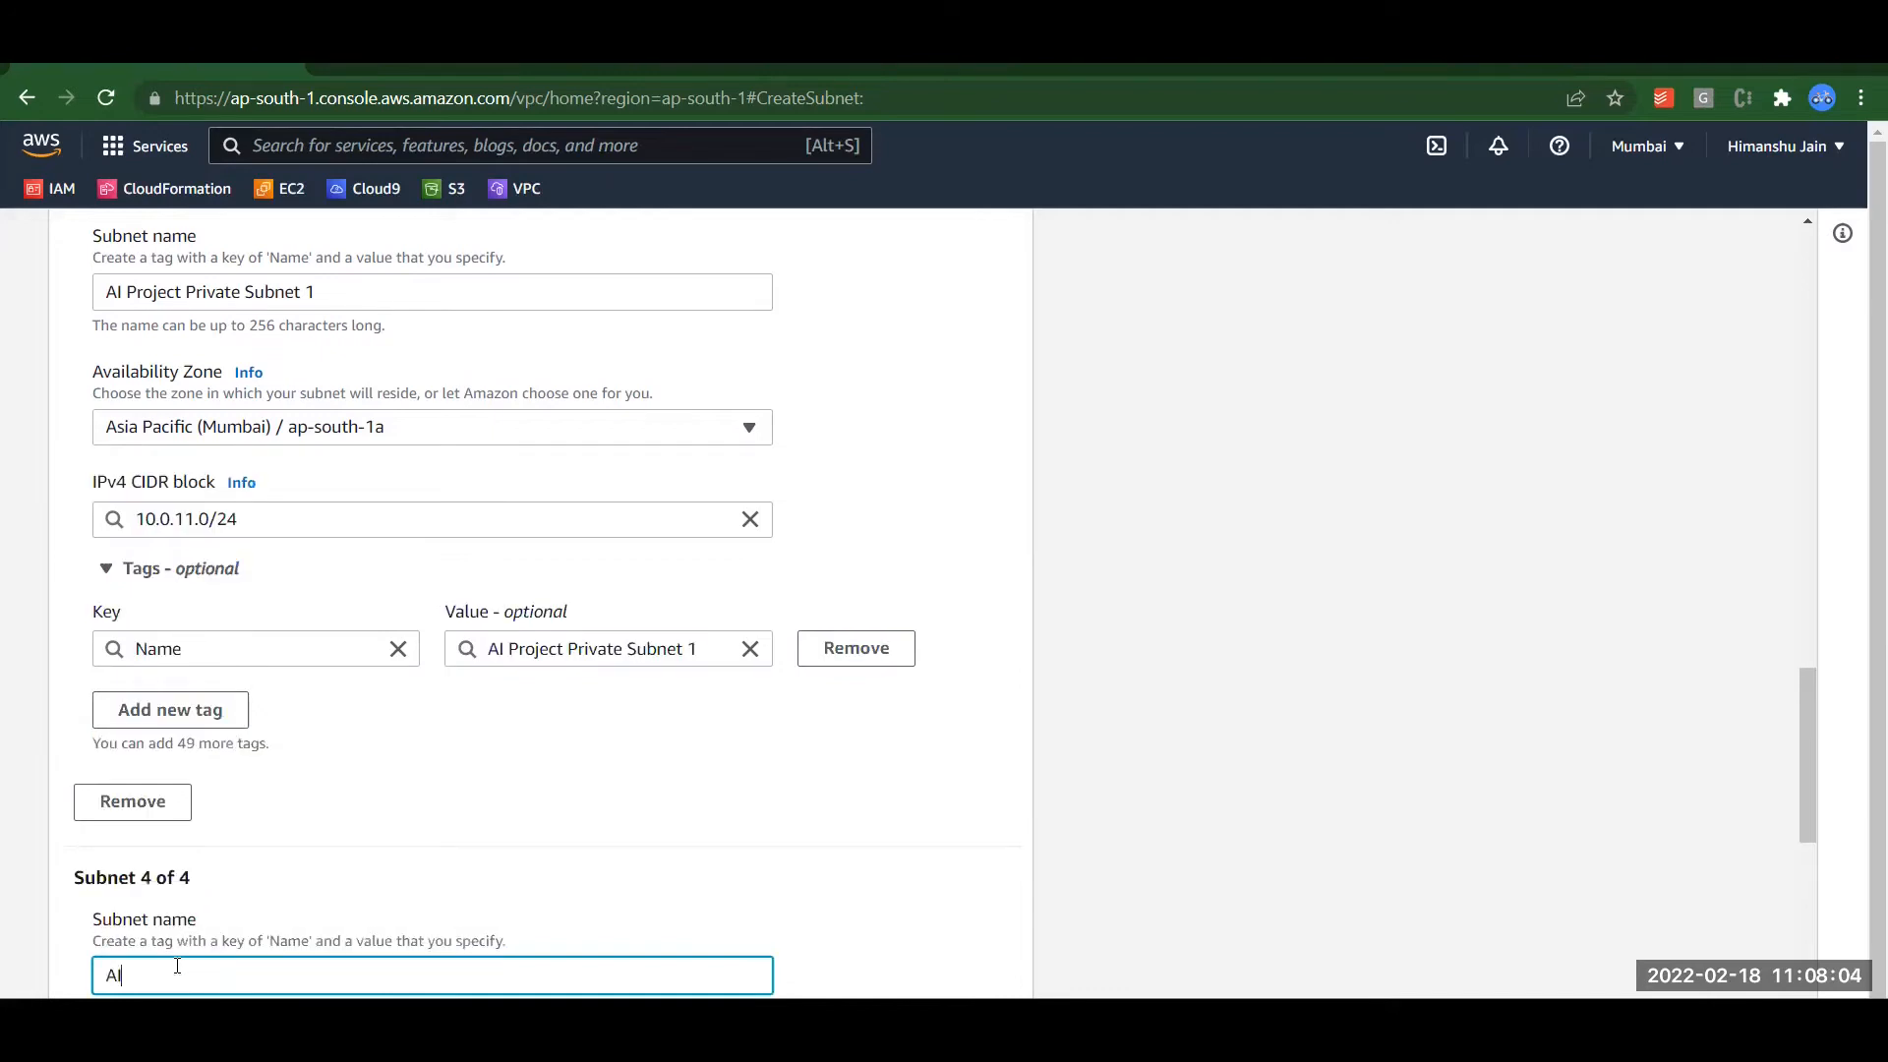
pyautogui.write(' Project Private Subnet')
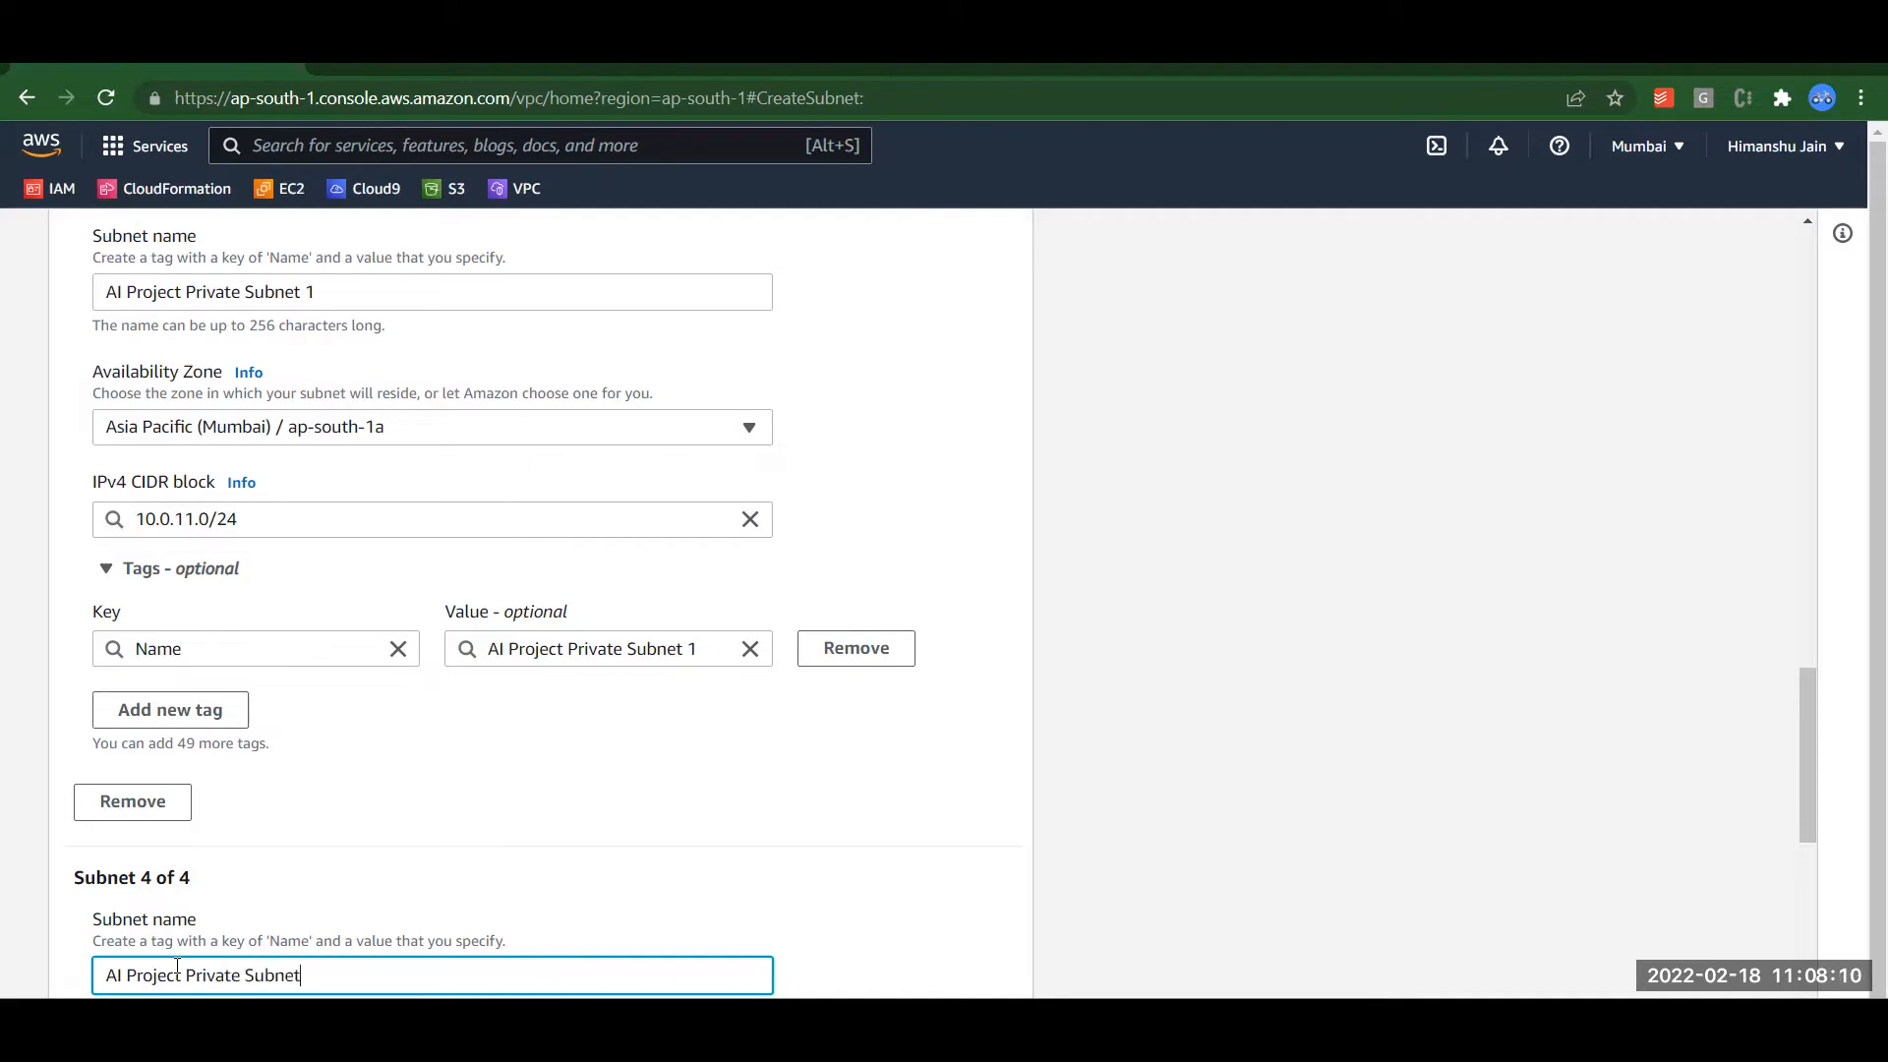
pyautogui.write(' 2')
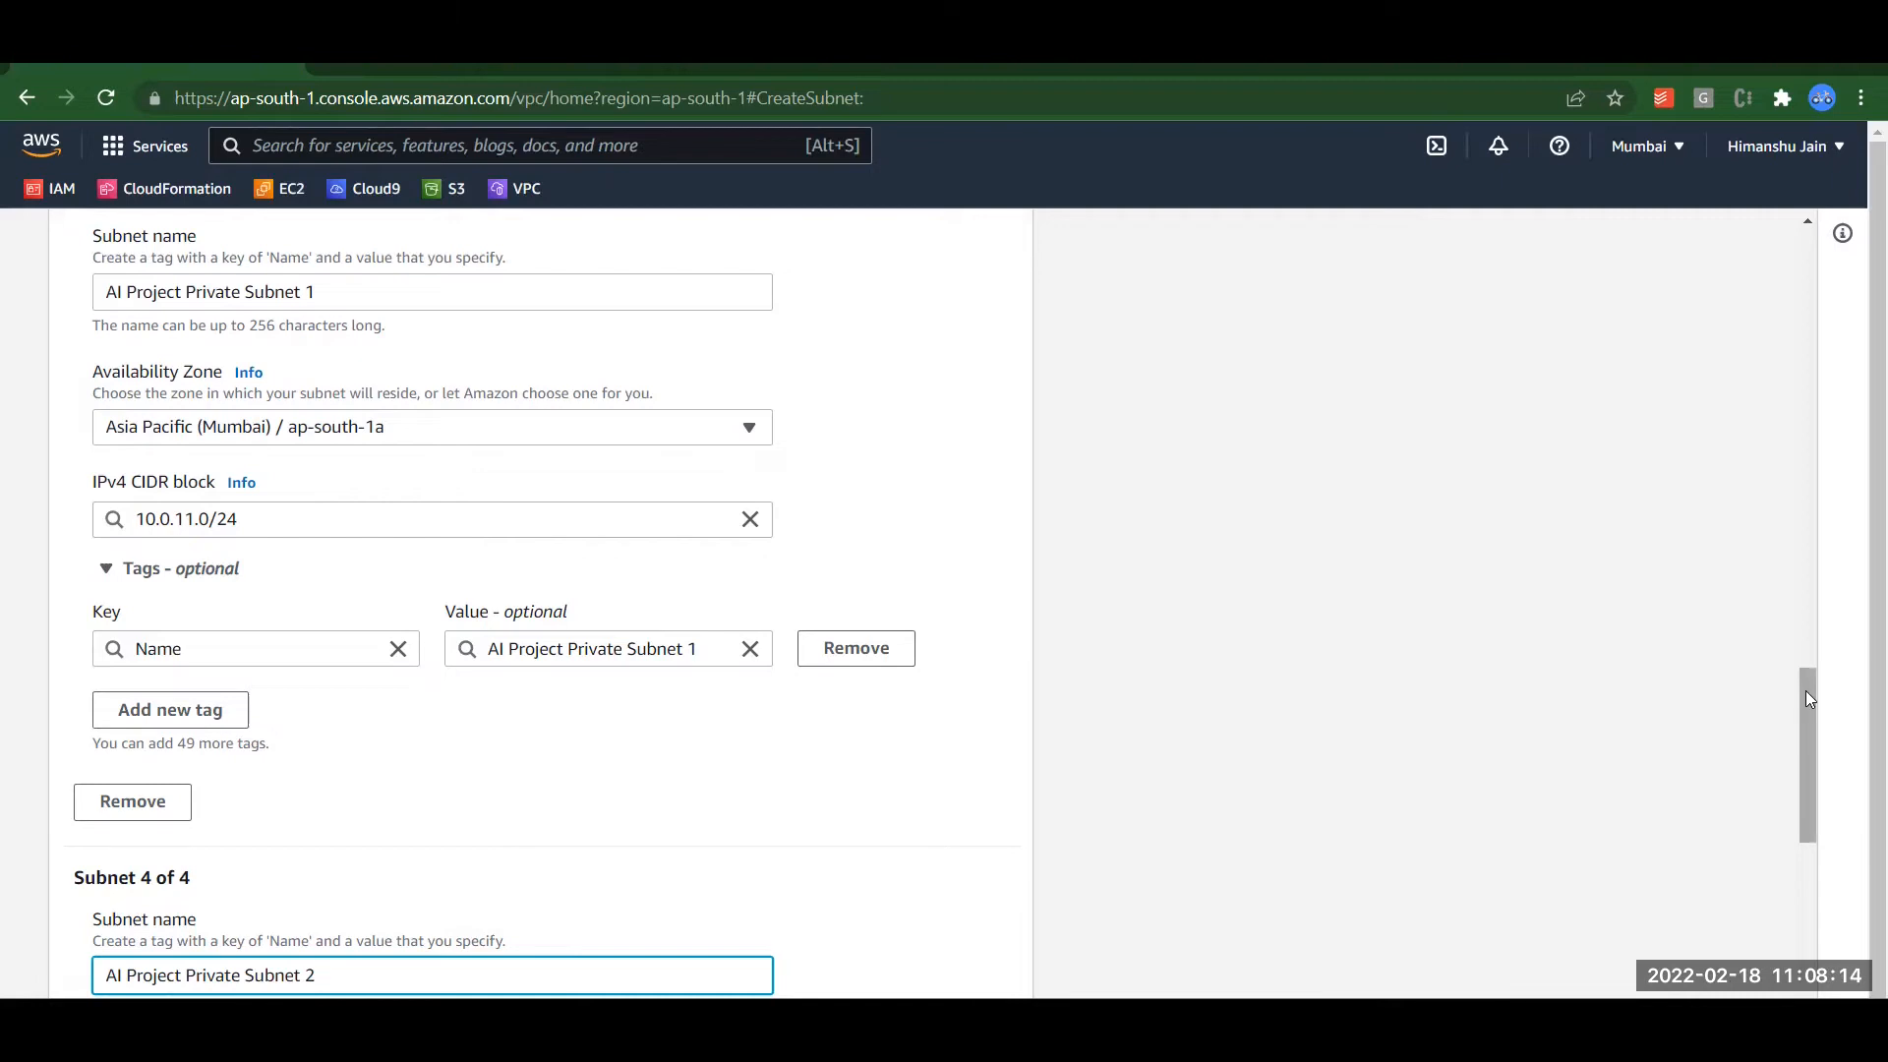
# Step: Place AI Project Private Subnet 2 in availability zone ap-south-1b and set its IPv4 CIDR block to 10.0.12.0/24
pyautogui.moveTo(1813, 704); pyautogui.dragTo(1801, 756)
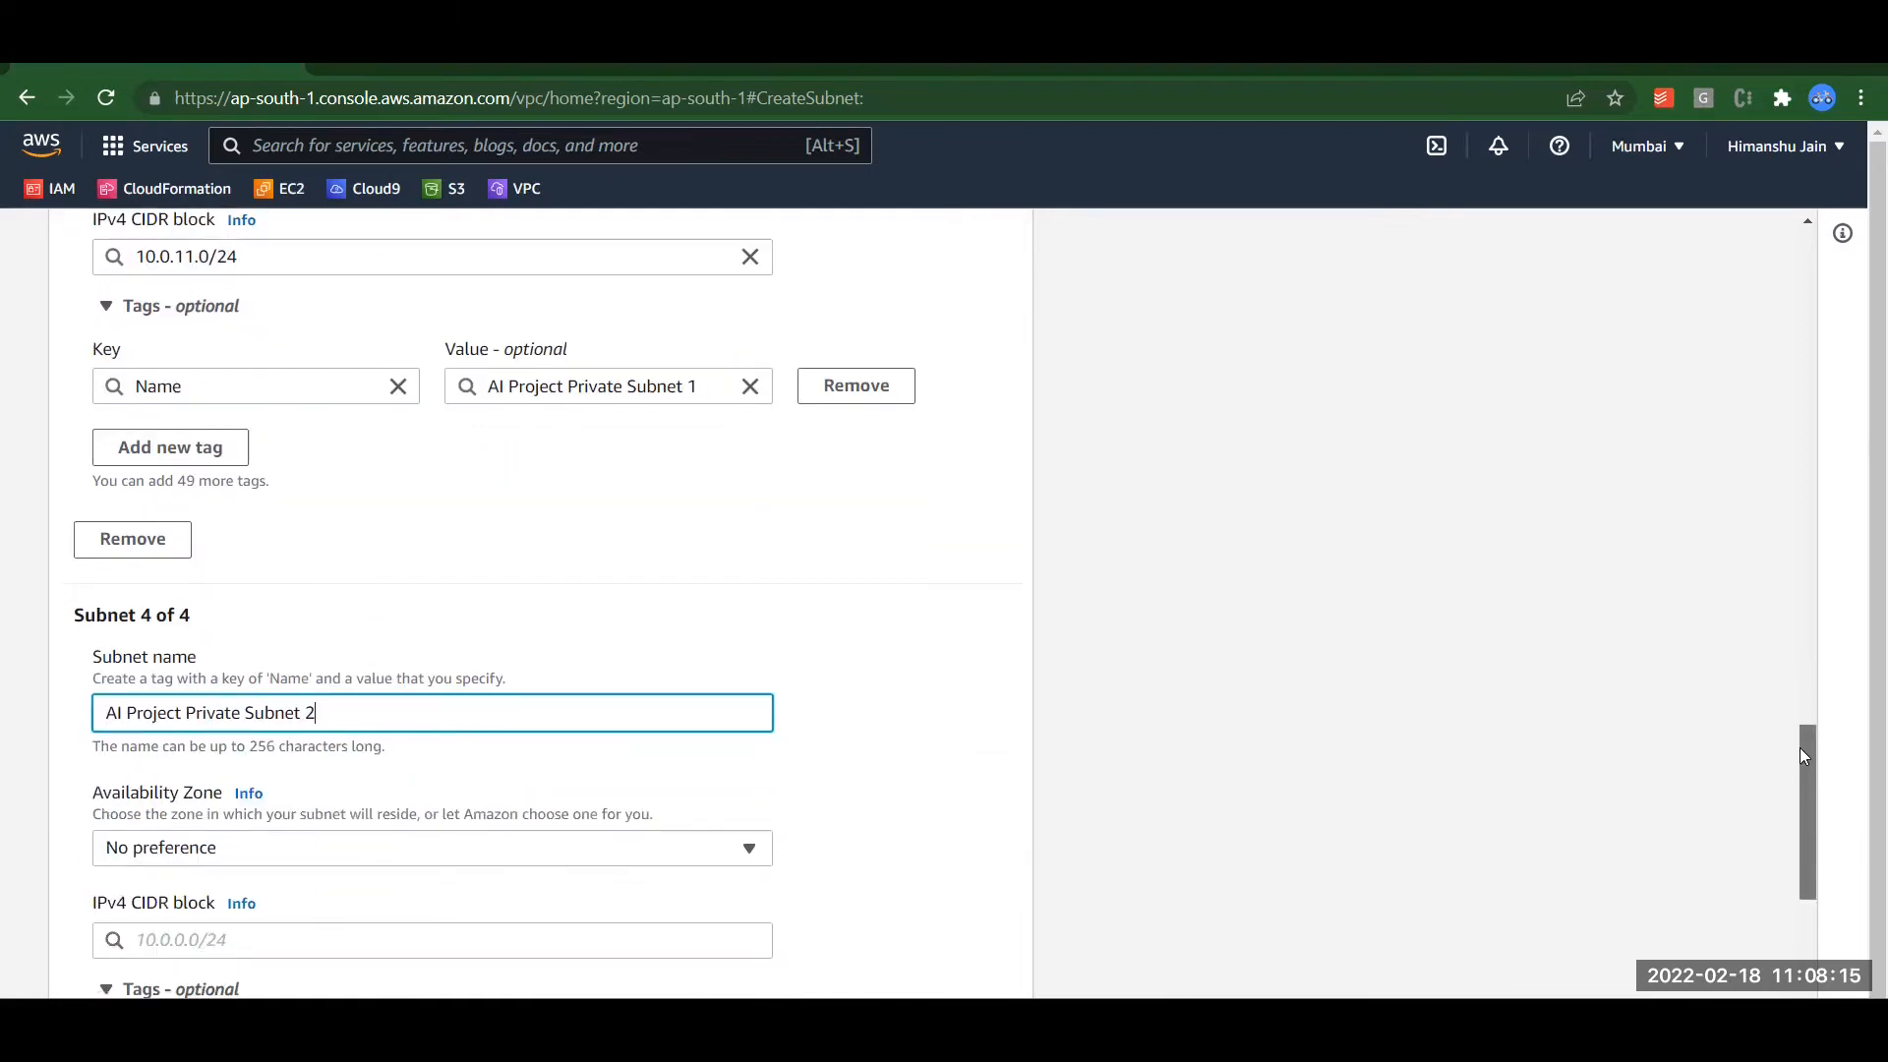
pyautogui.click(200, 862)
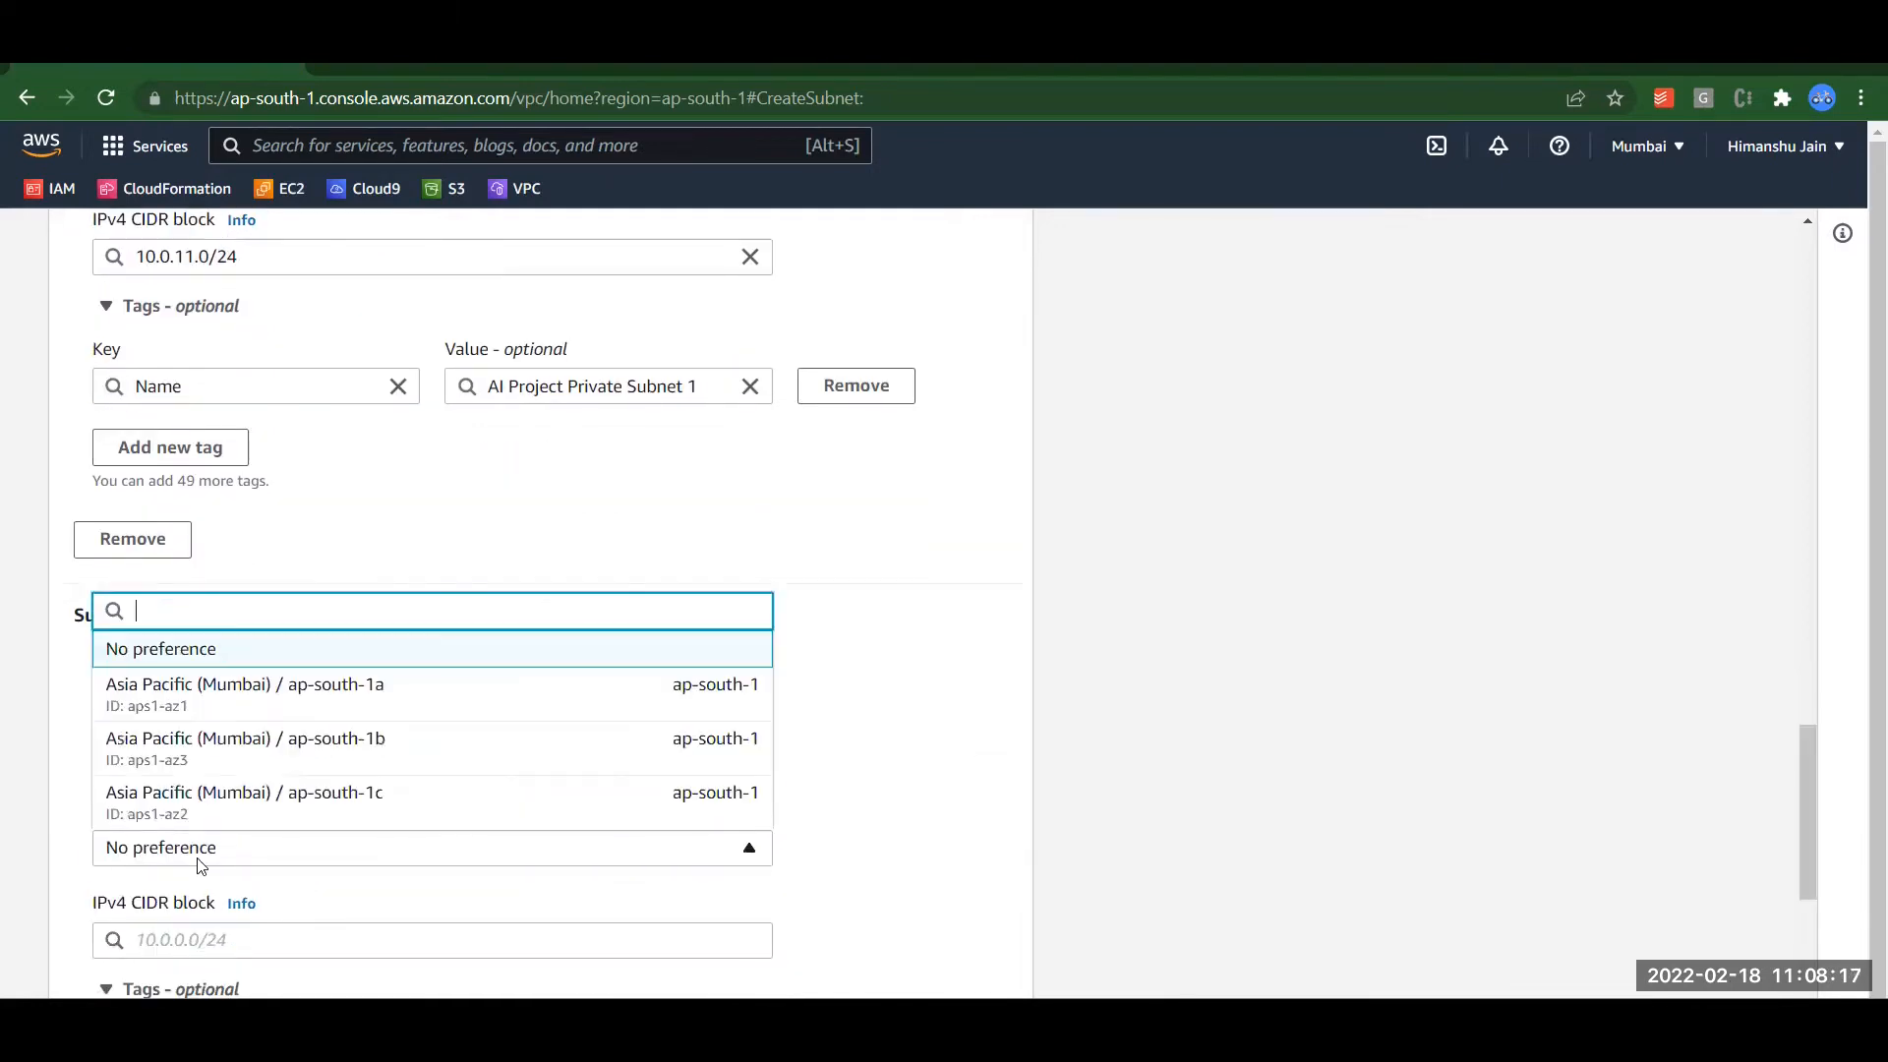
pyautogui.click(456, 766)
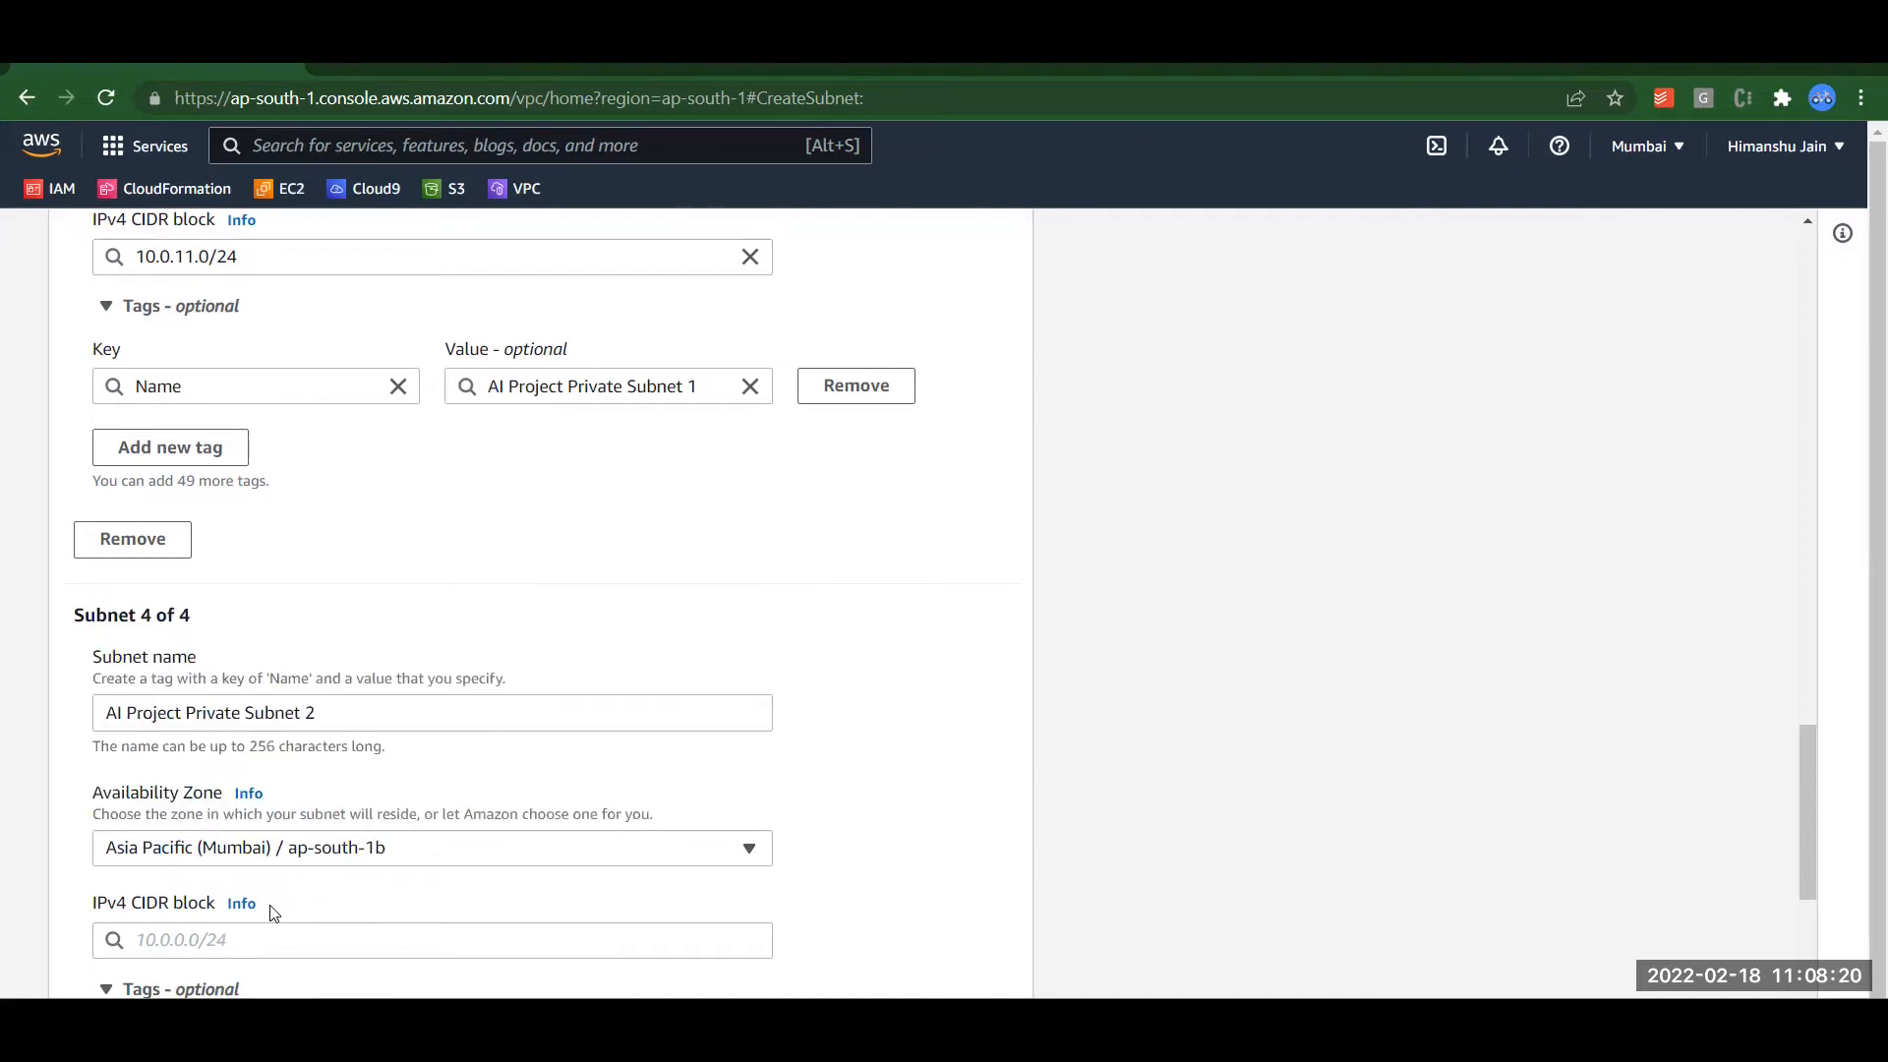
pyautogui.click(236, 942)
pyautogui.write('10')
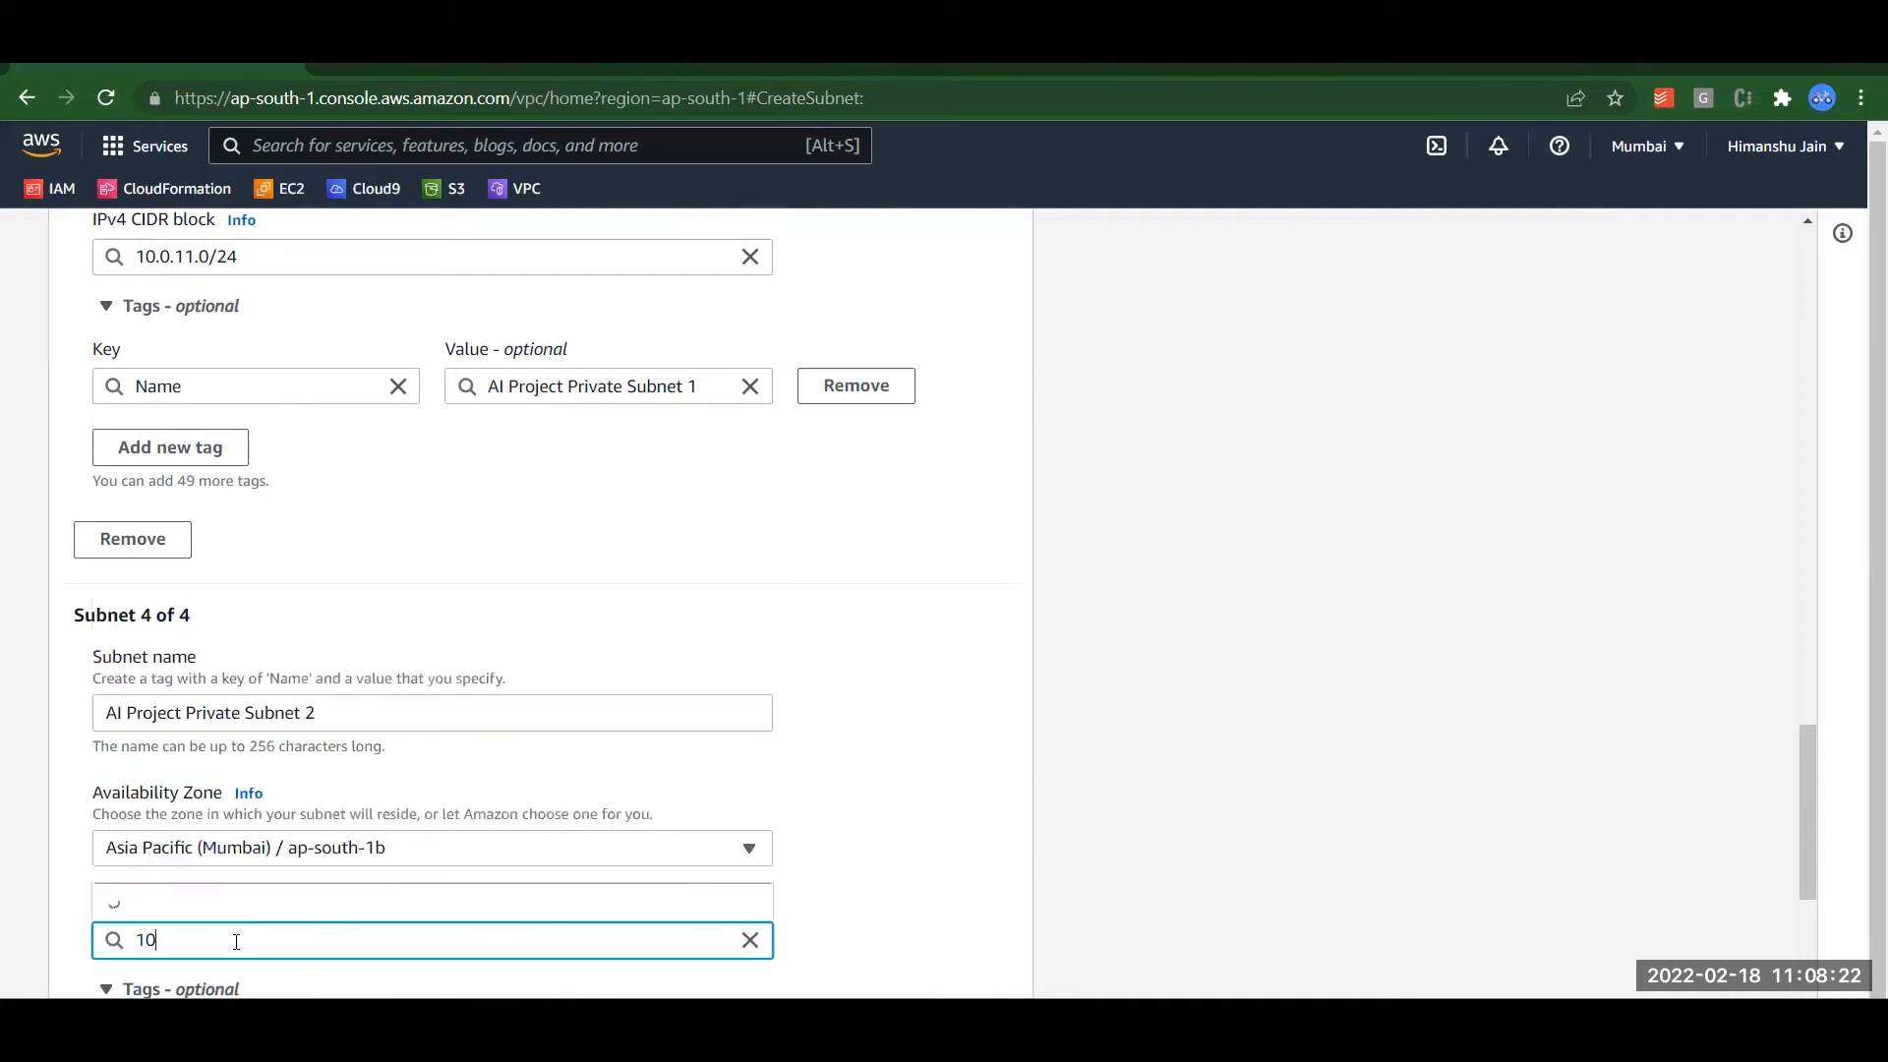
pyautogui.write('.0.12.0/24')
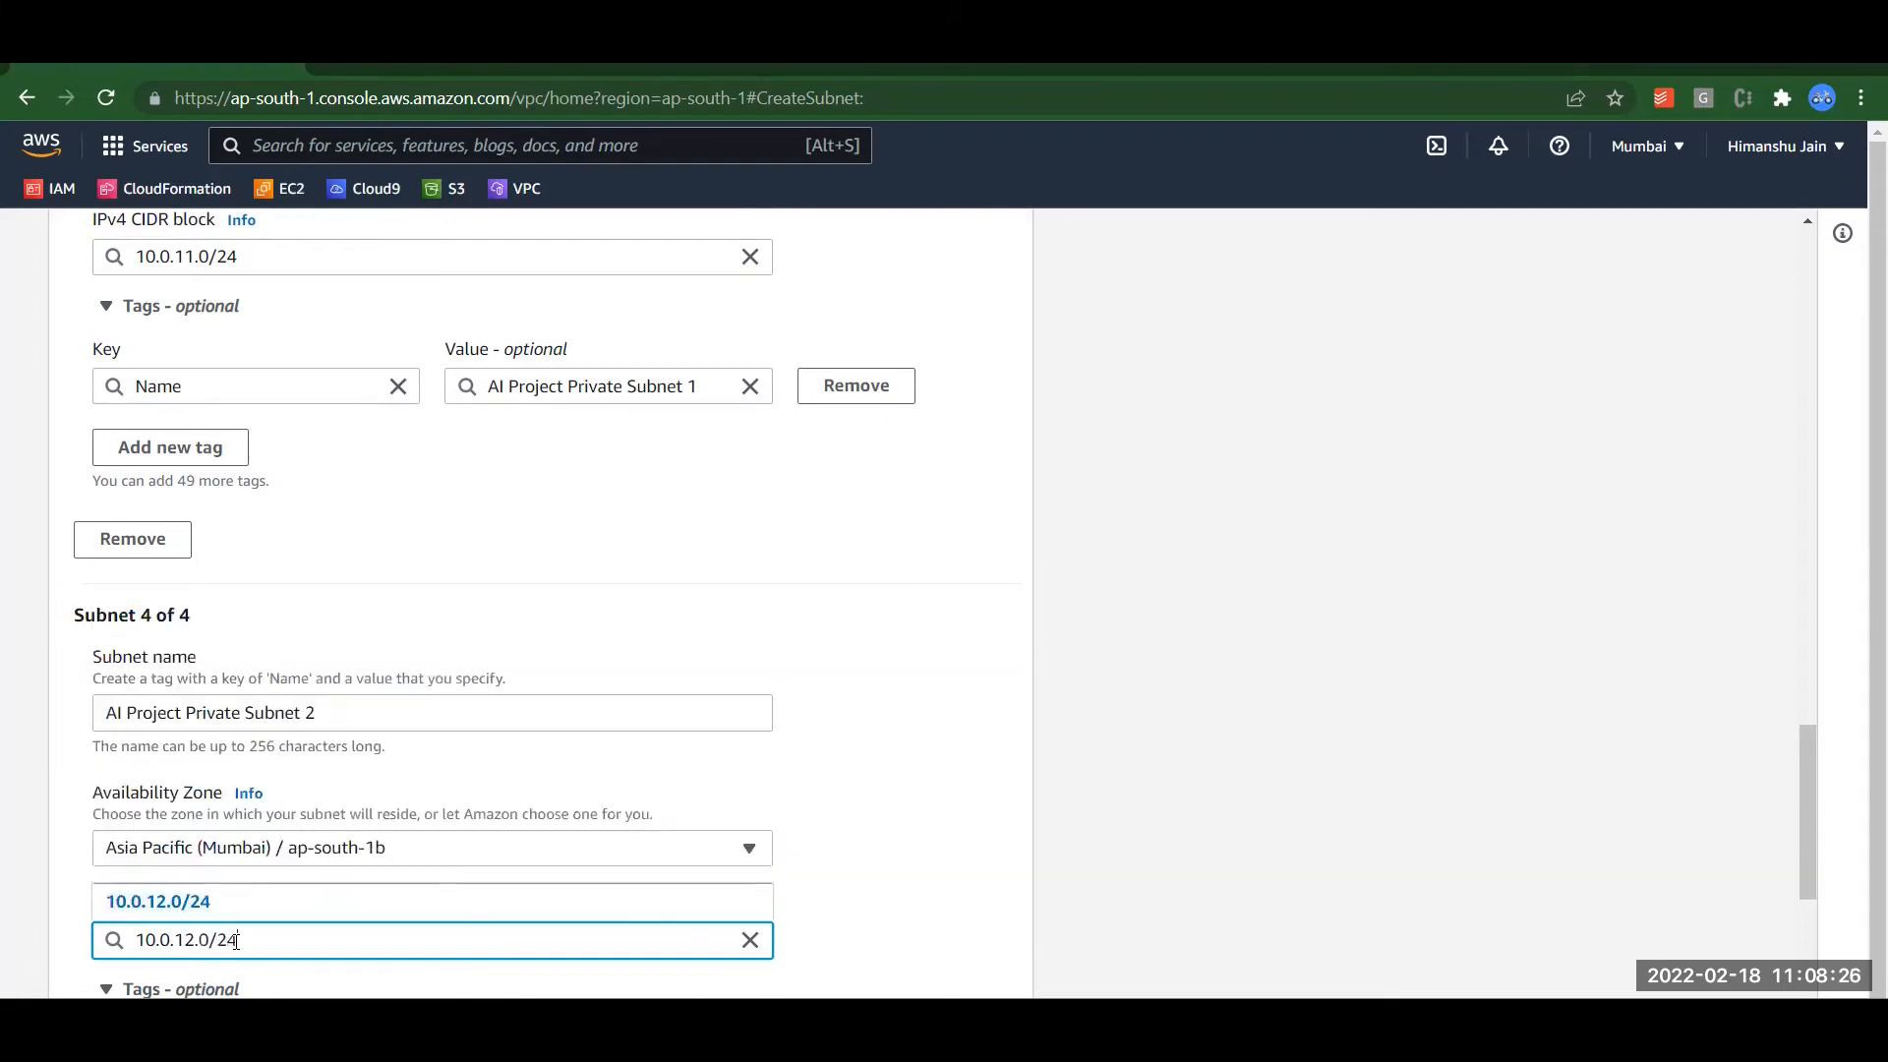
pyautogui.click(911, 732)
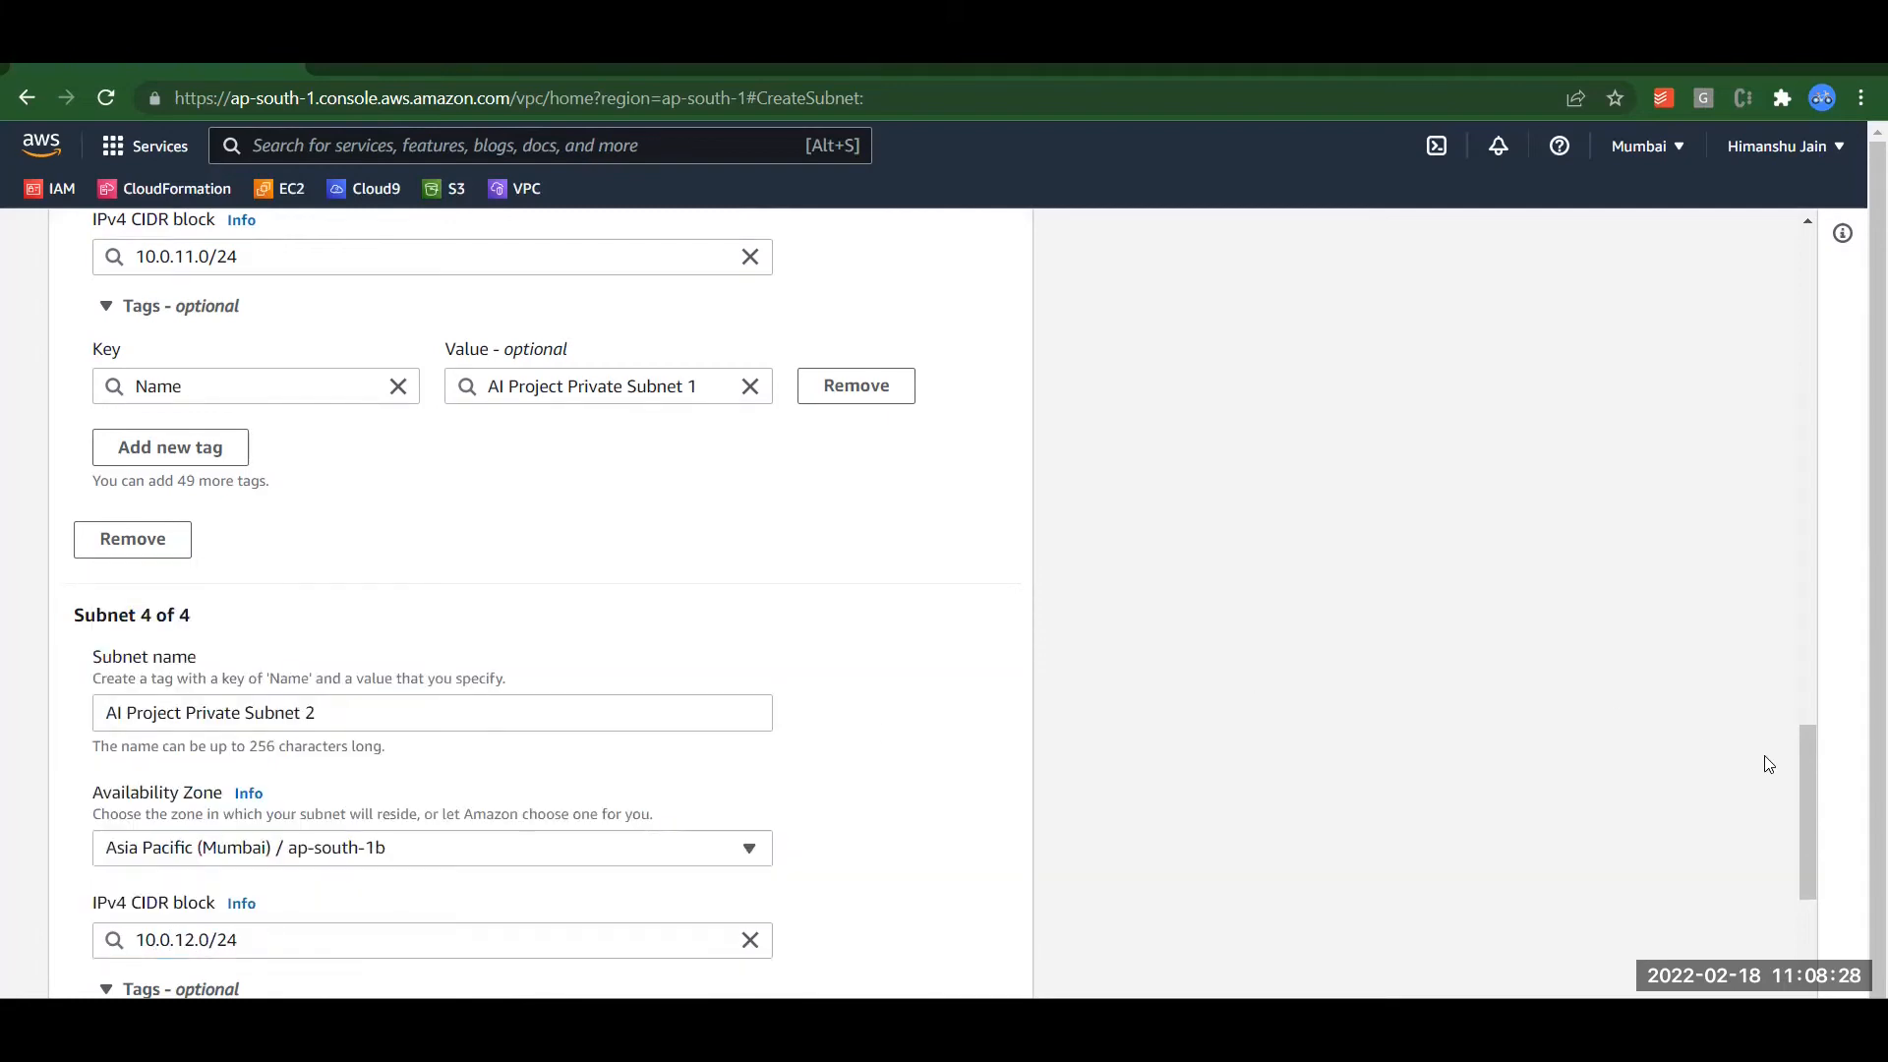
# Step: Create the four subnets, and widen the Name and VPC columns in the resulting subnet list
pyautogui.moveTo(1812, 751); pyautogui.dragTo(1887, 846)
pyautogui.moveTo(1805, 752); pyautogui.dragTo(1806, 844)
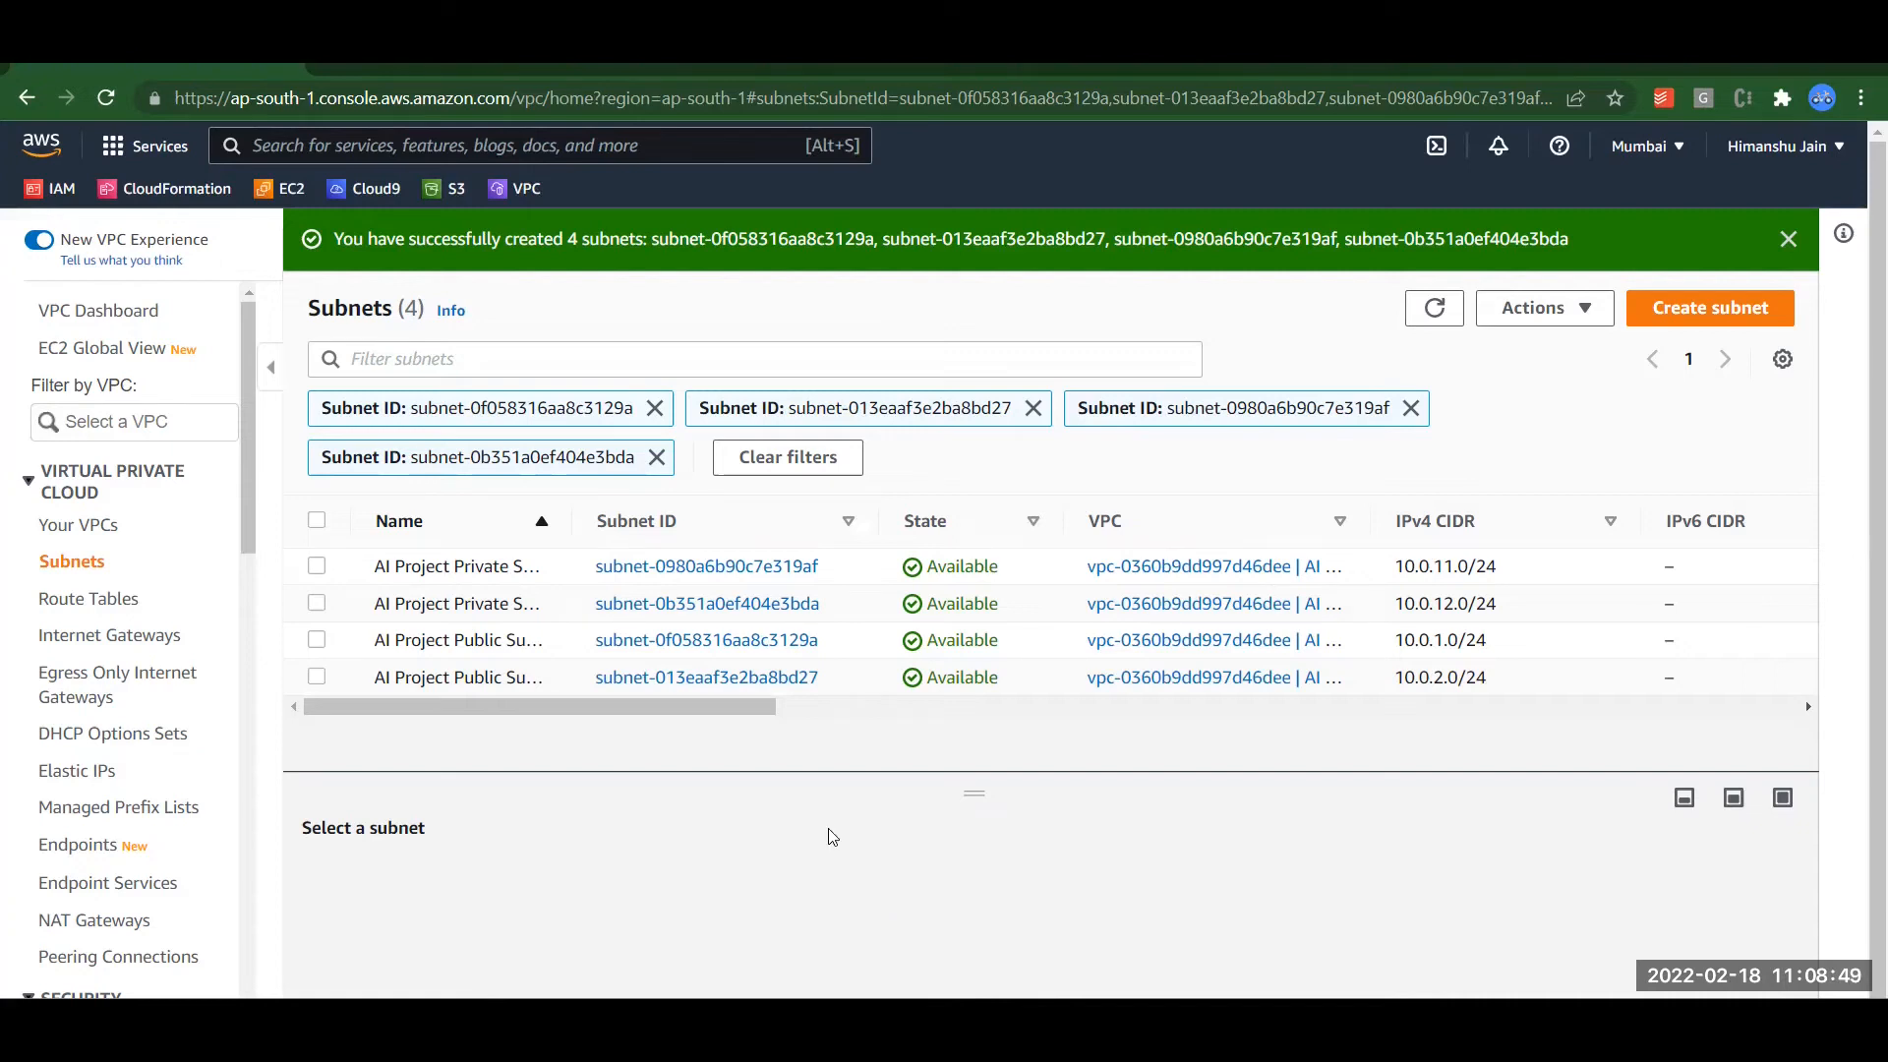
pyautogui.moveTo(572, 521); pyautogui.dragTo(695, 521)
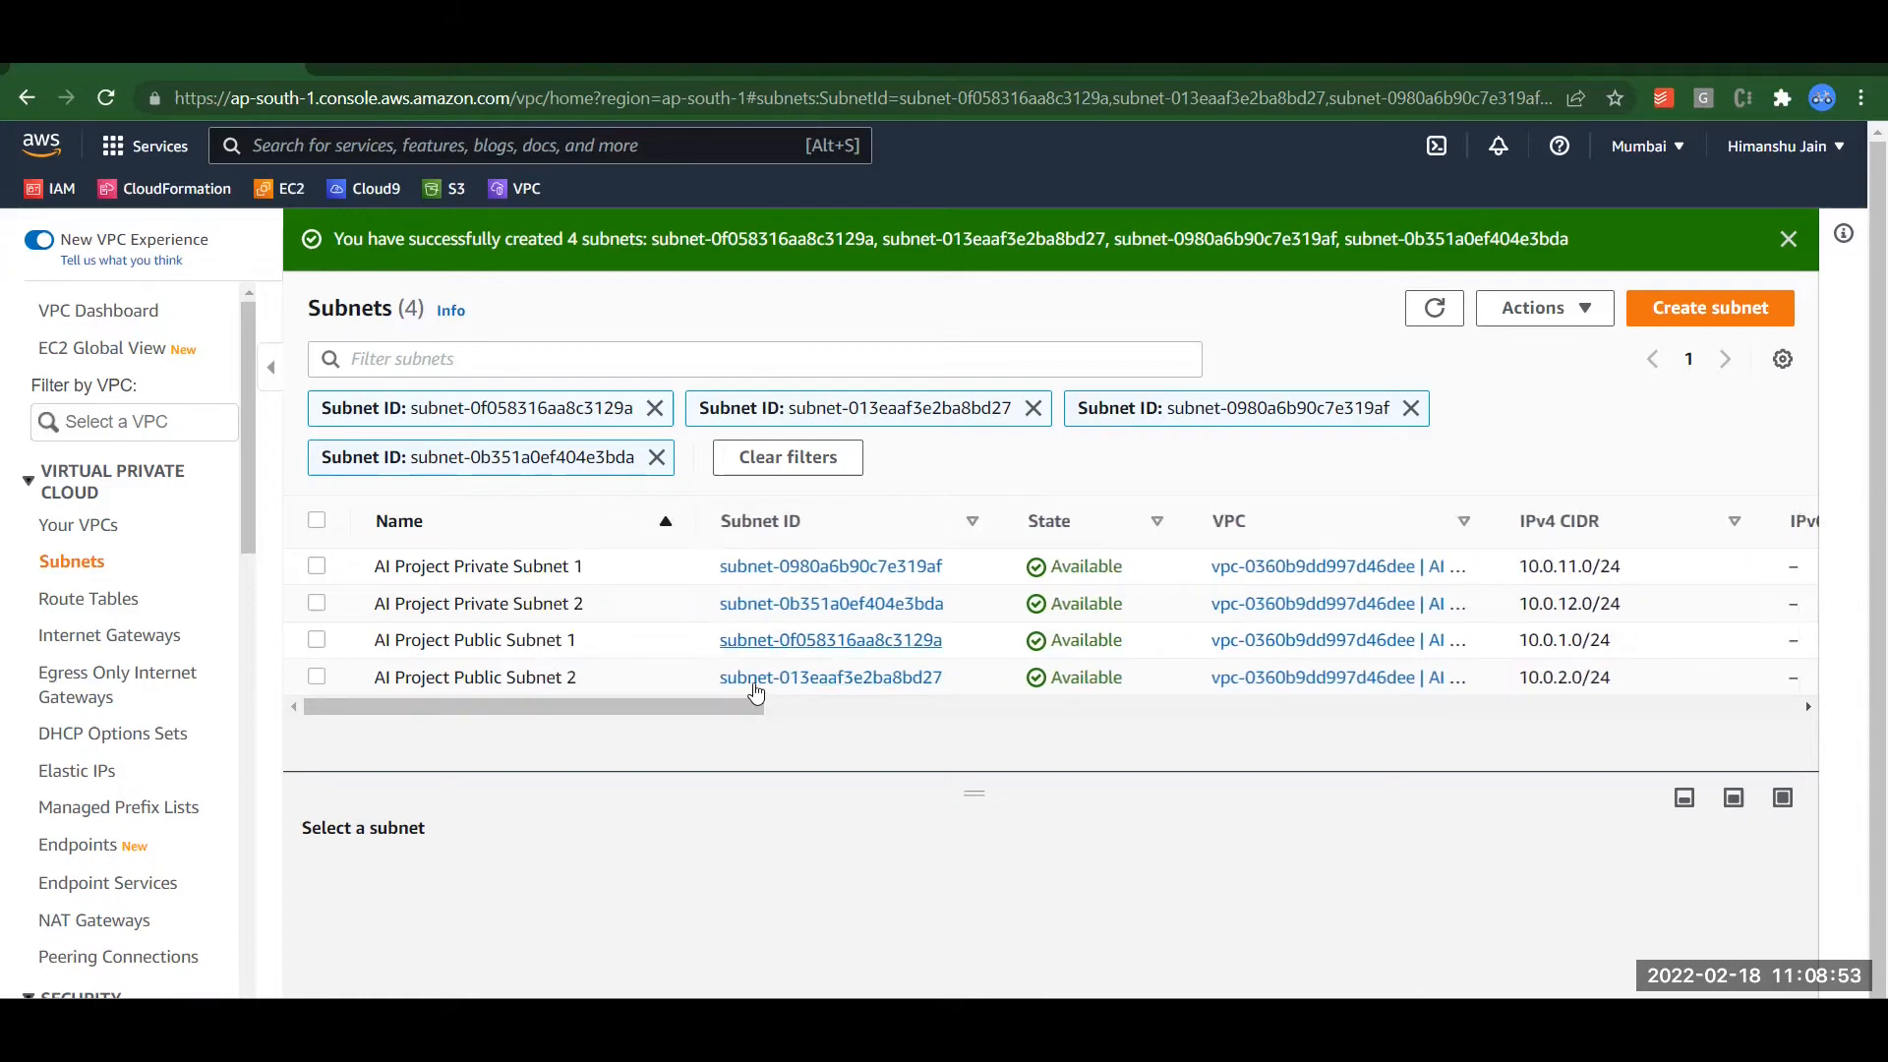
pyautogui.moveTo(1507, 522); pyautogui.dragTo(1623, 522)
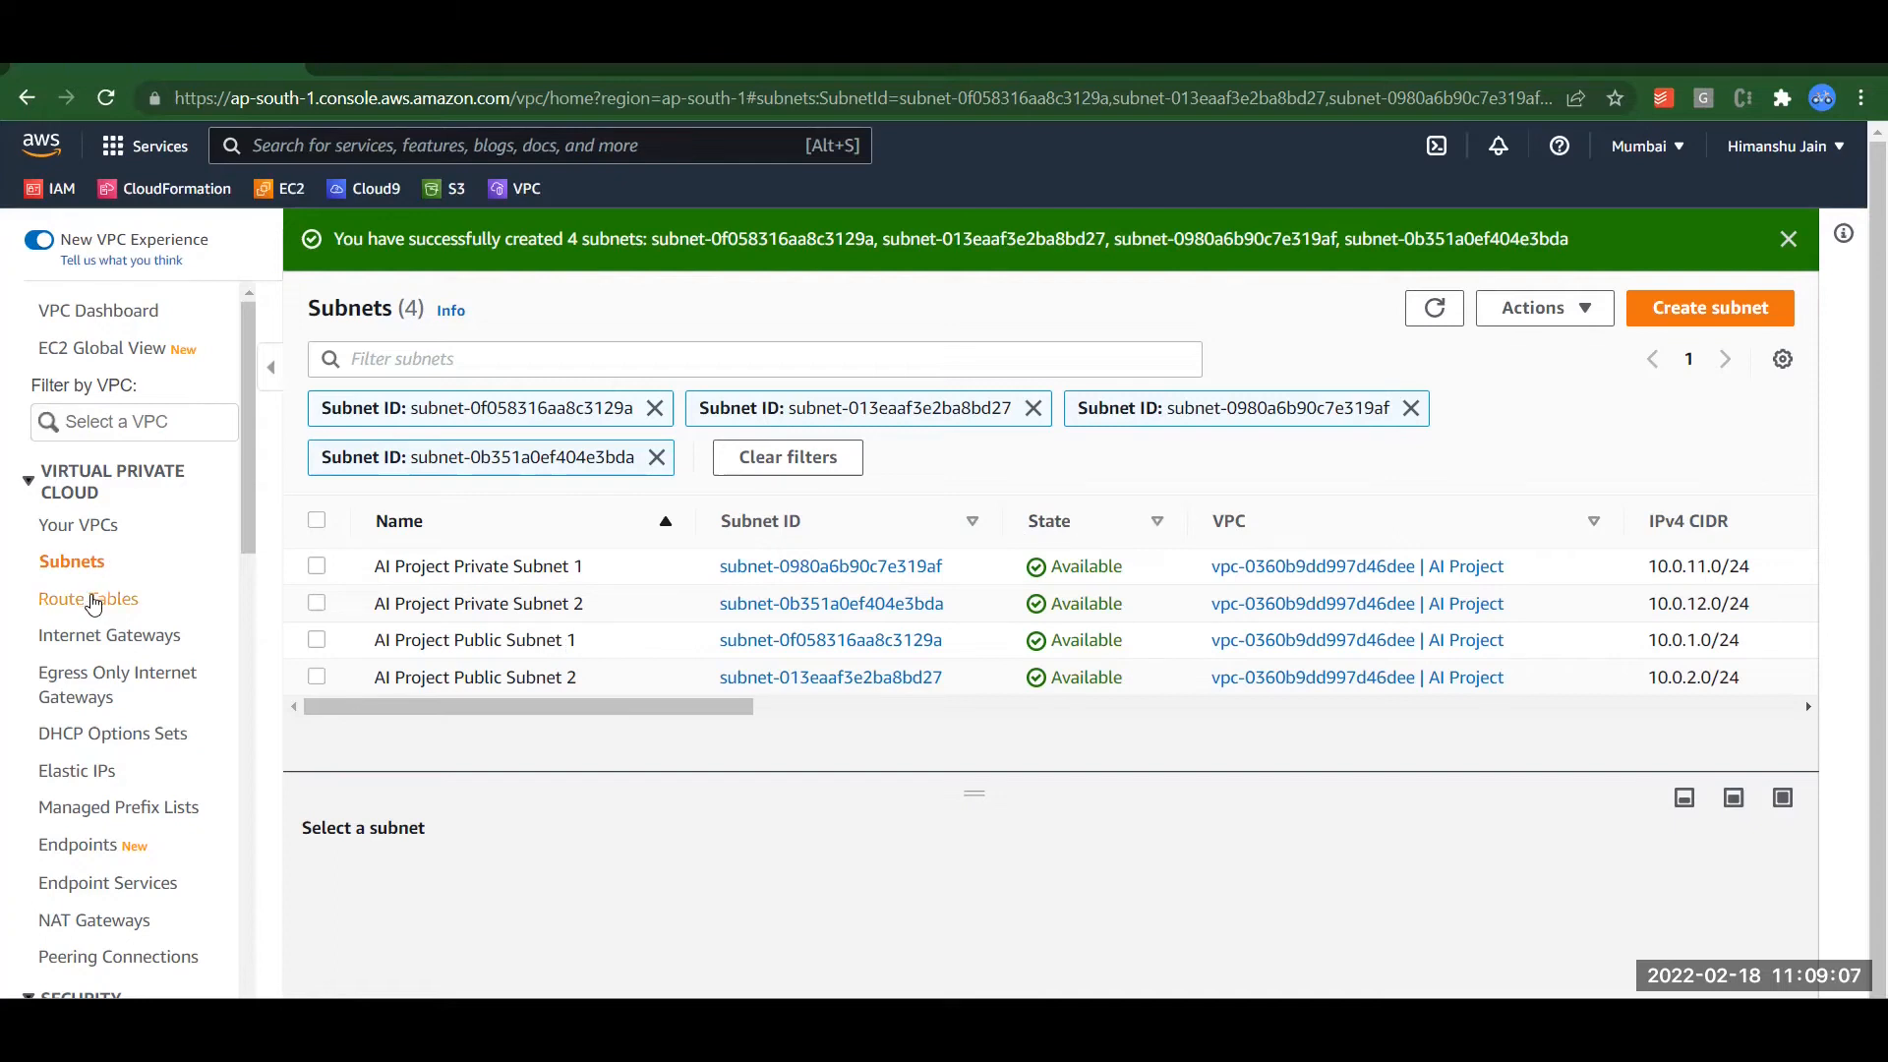
# Step: Create a route table named "AI Project Public RouteTable" in the AI Project VPC
pyautogui.click(92, 599)
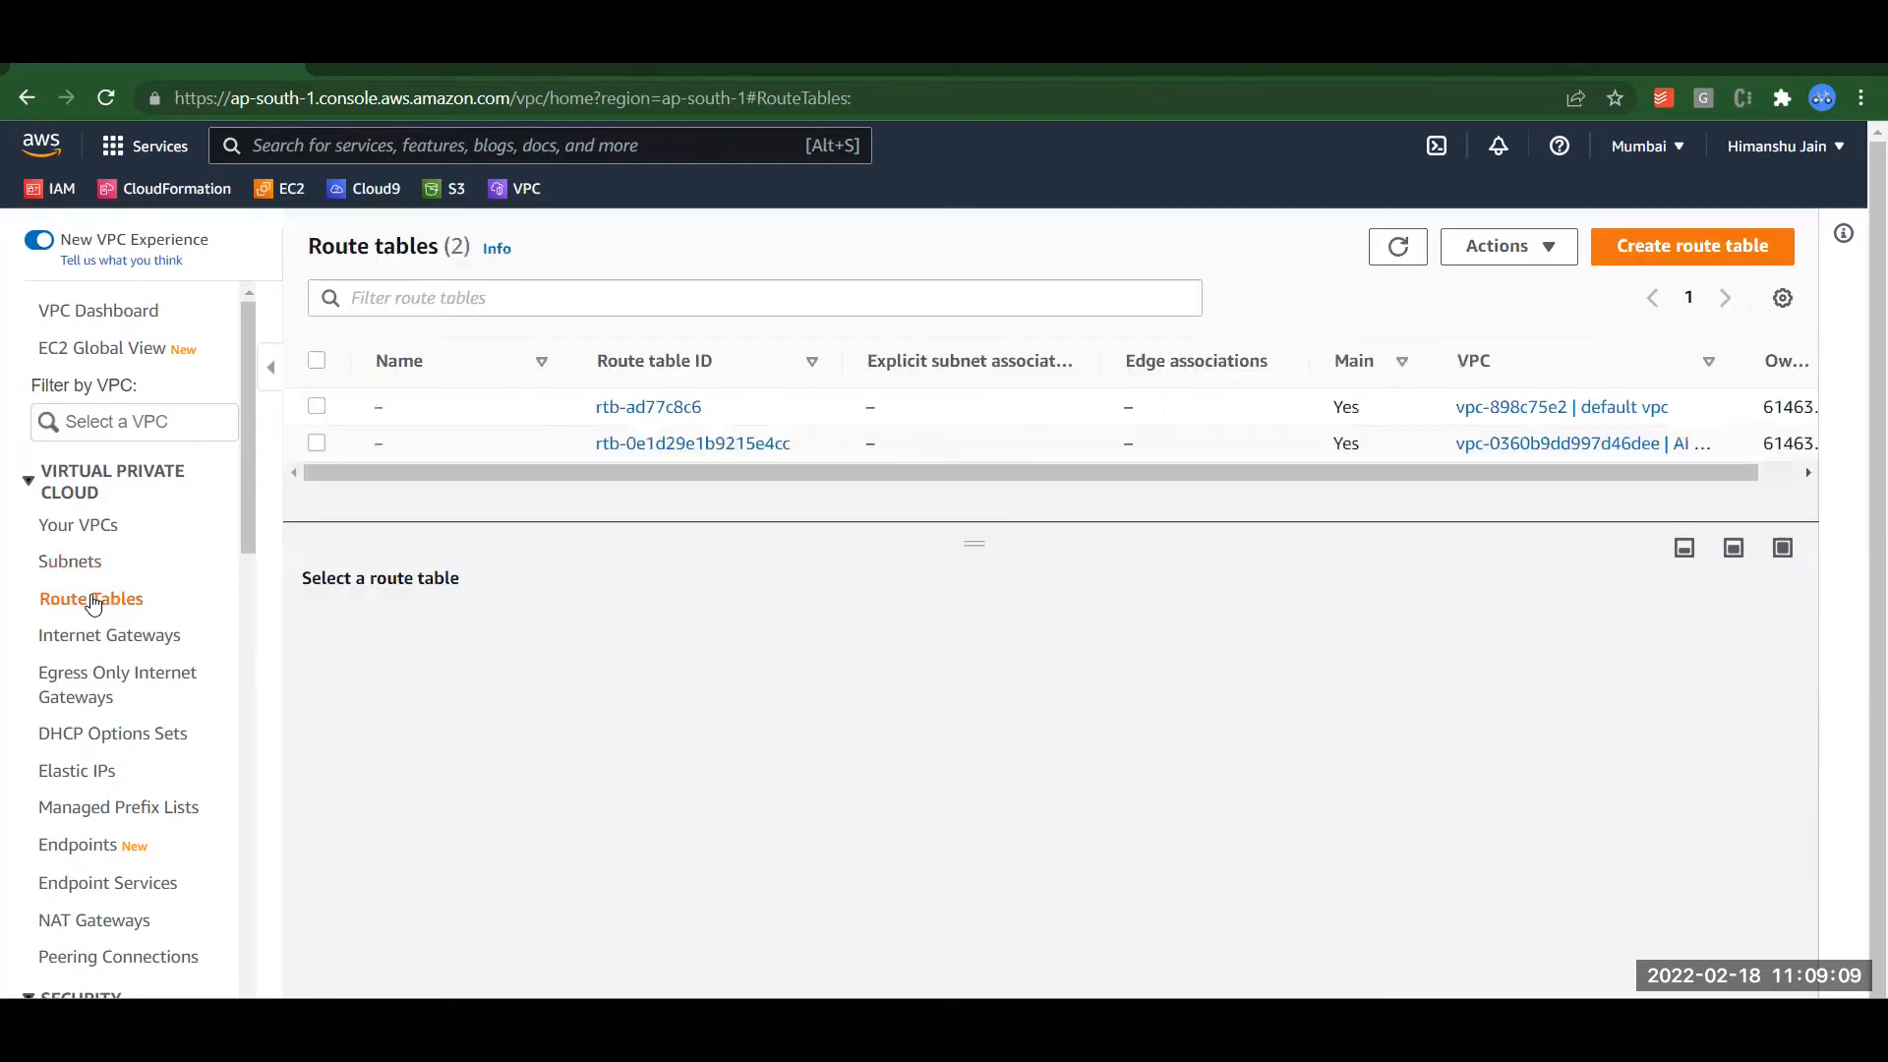
pyautogui.click(1688, 250)
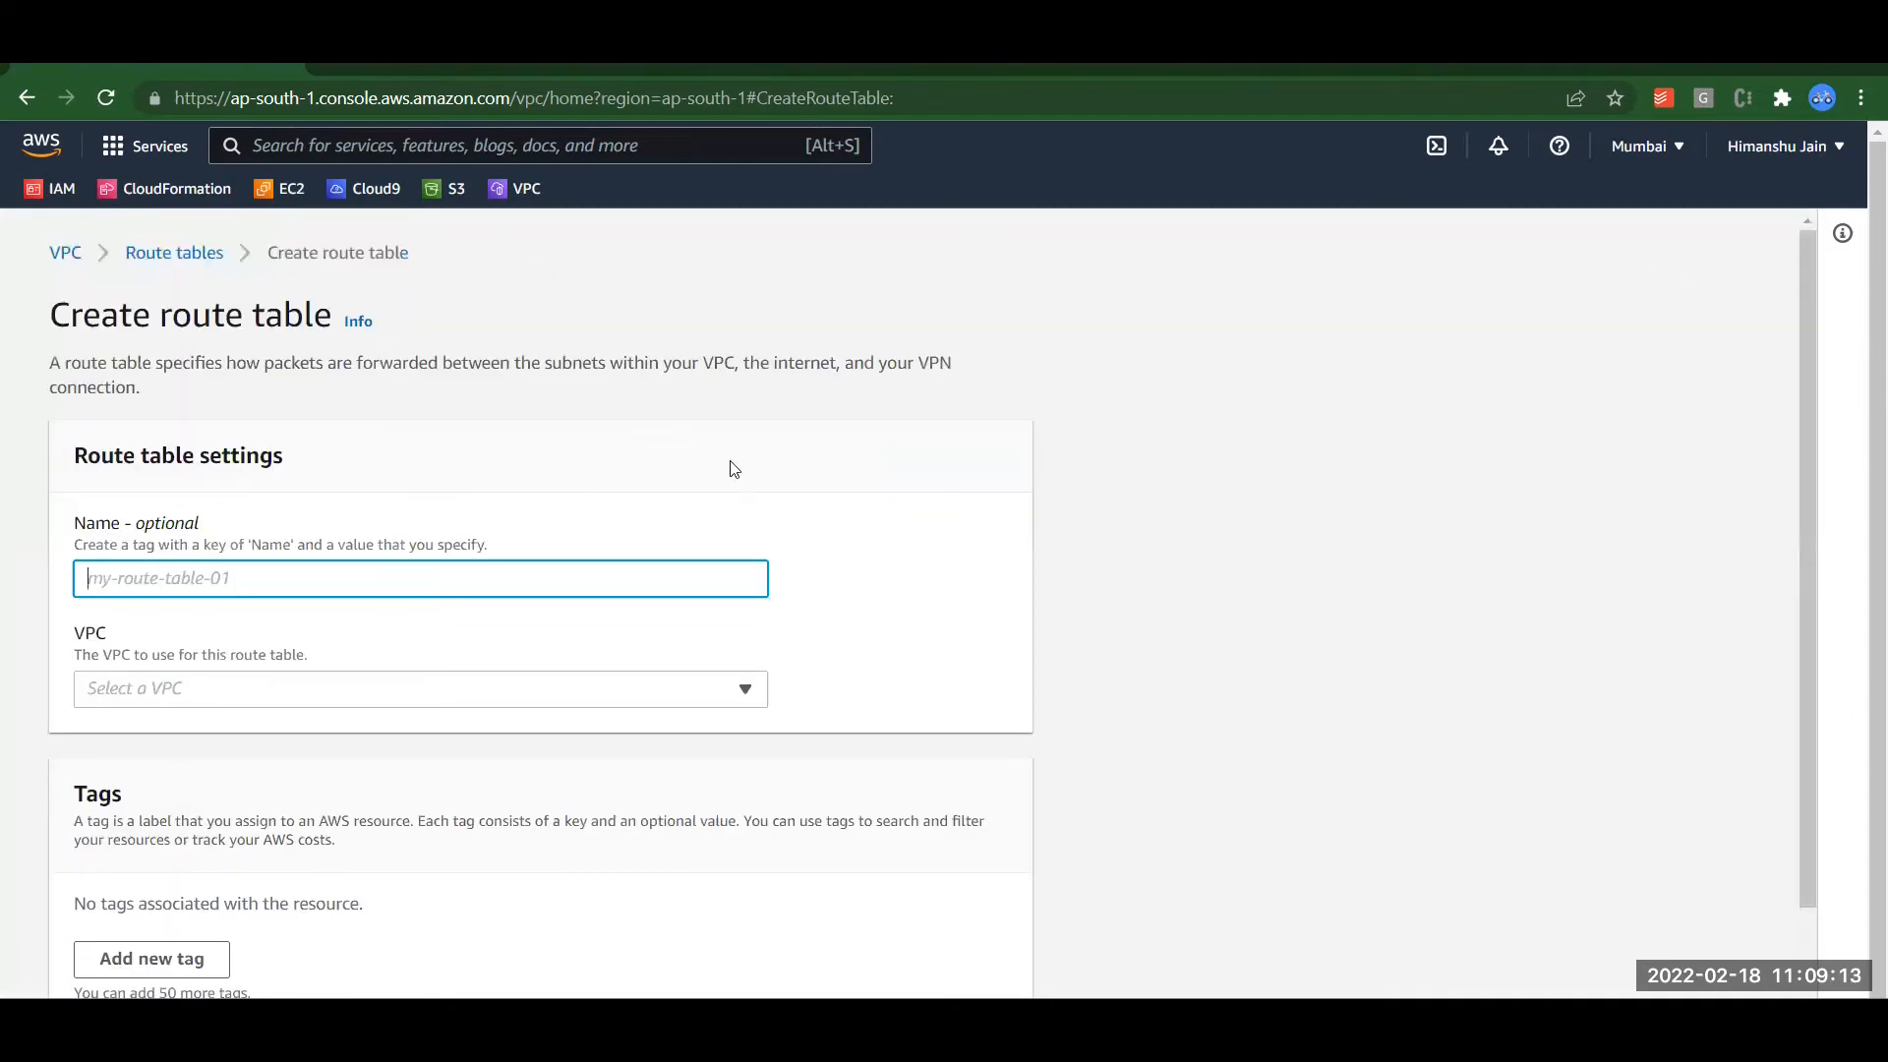
pyautogui.write('AI ')
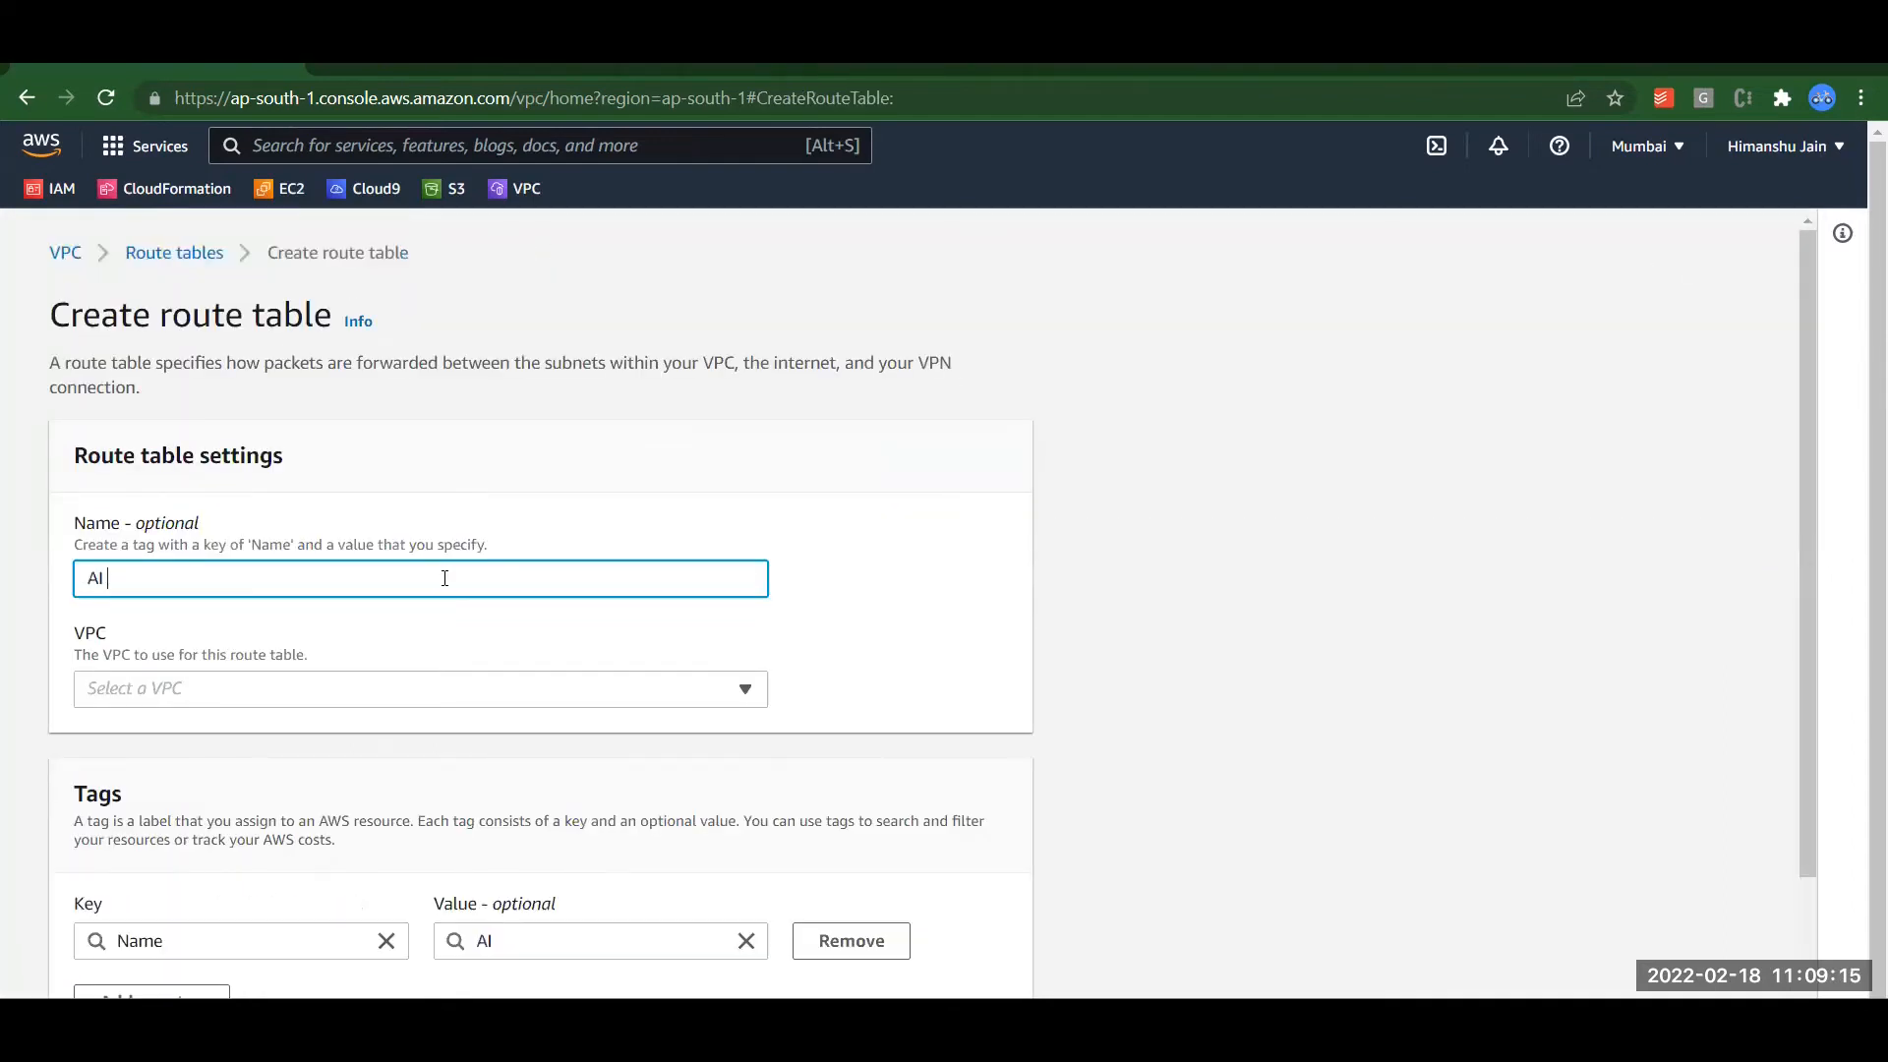
pyautogui.write('Project Public')
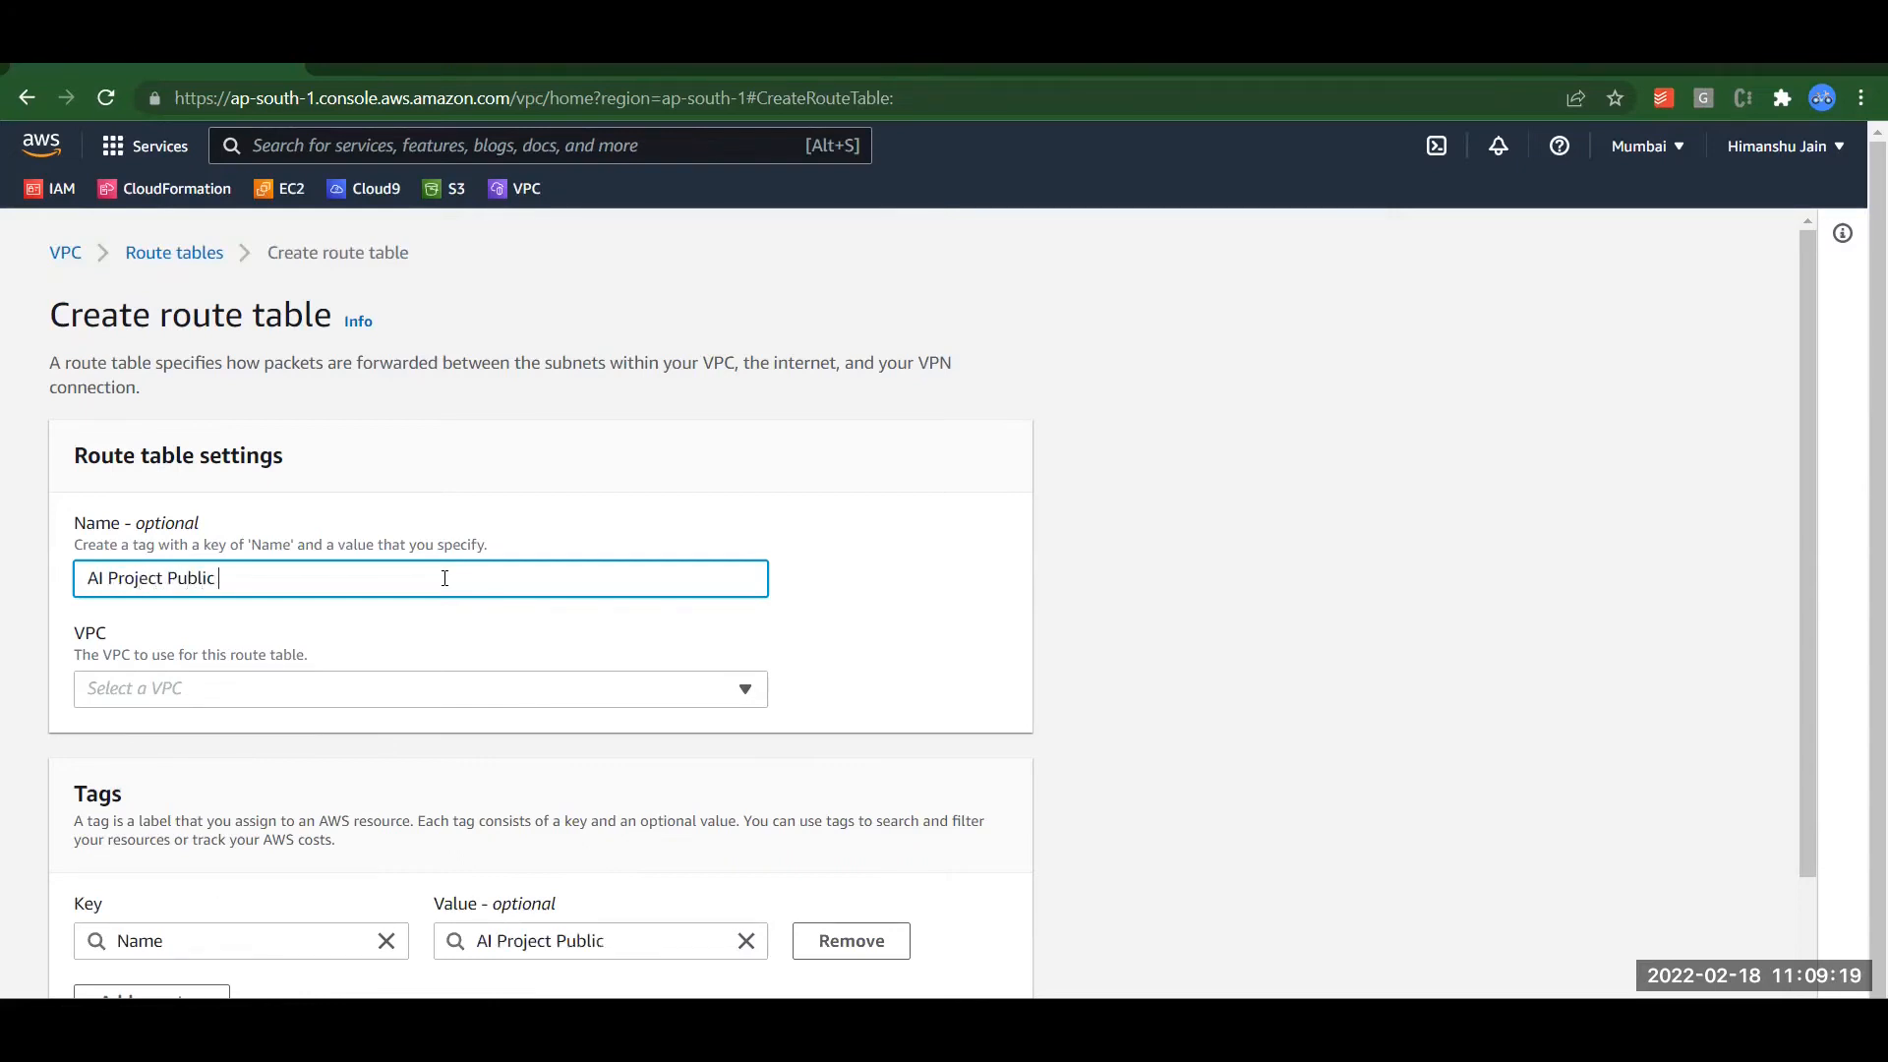
pyautogui.write(' RouteTable')
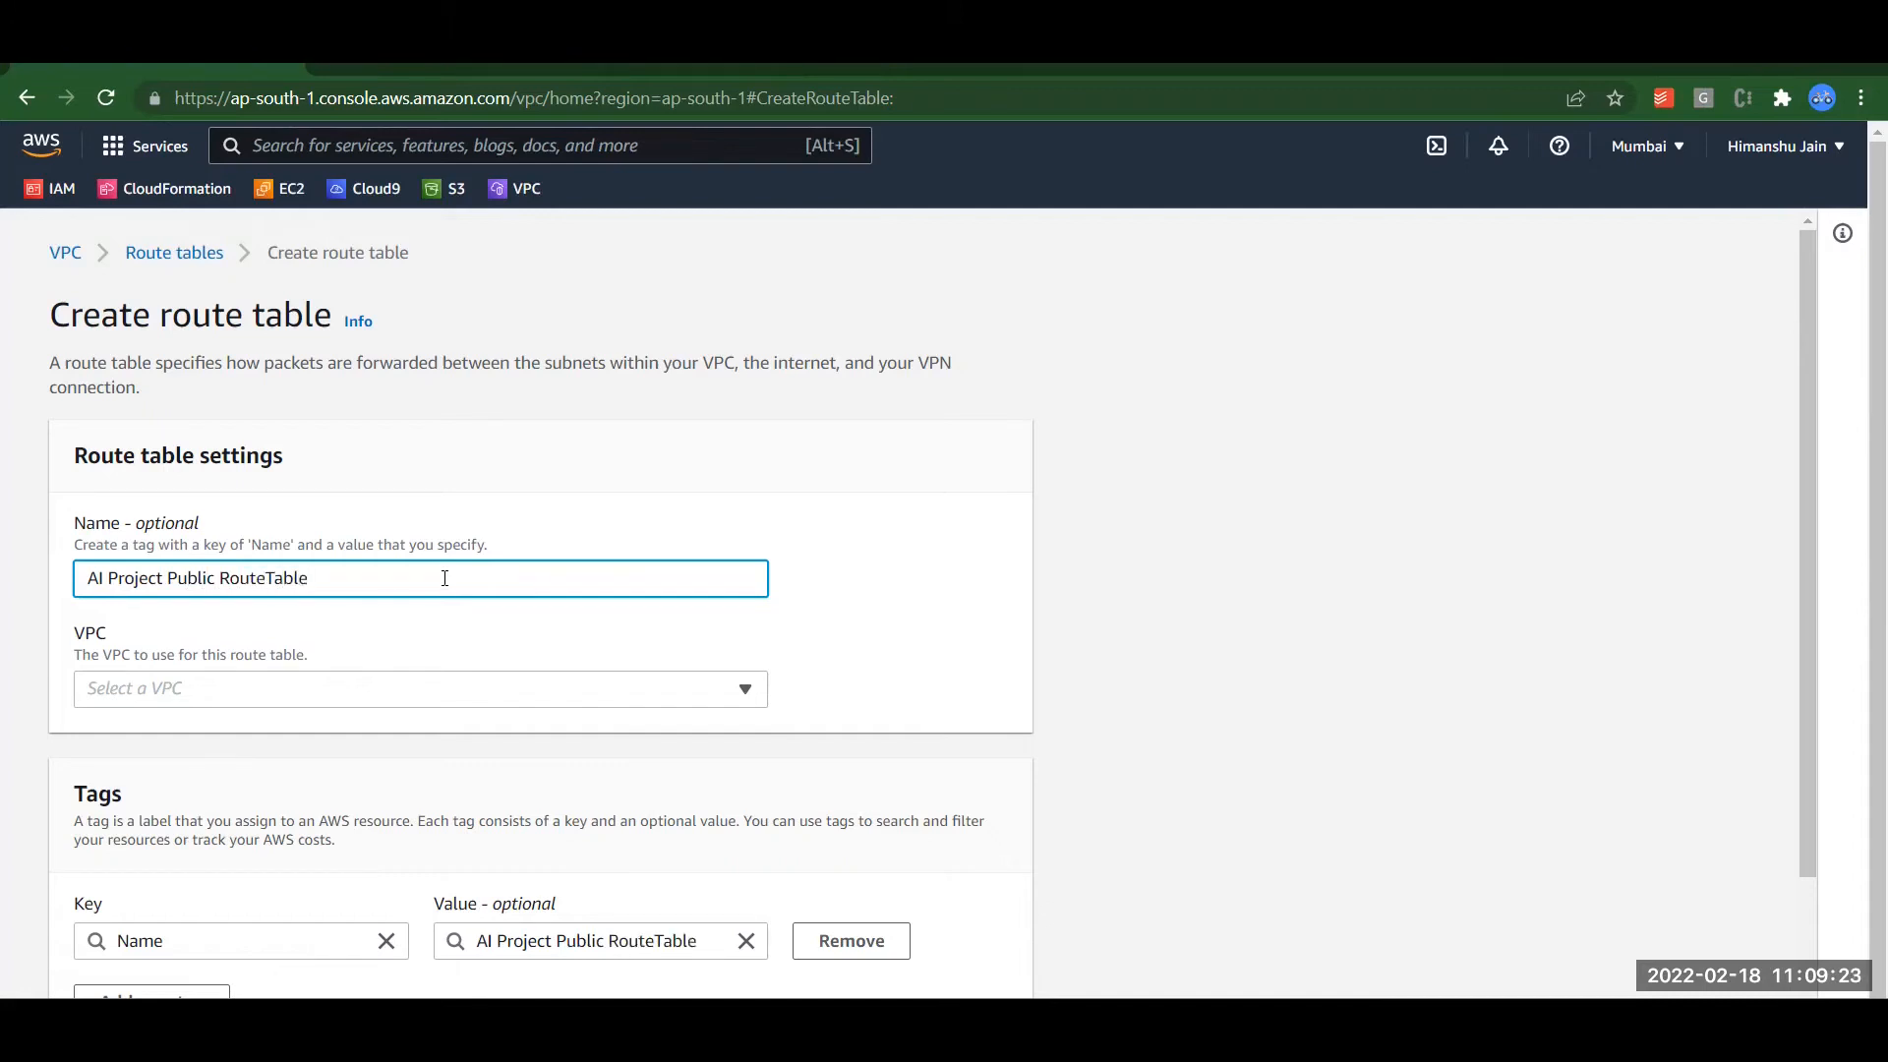
pyautogui.click(332, 703)
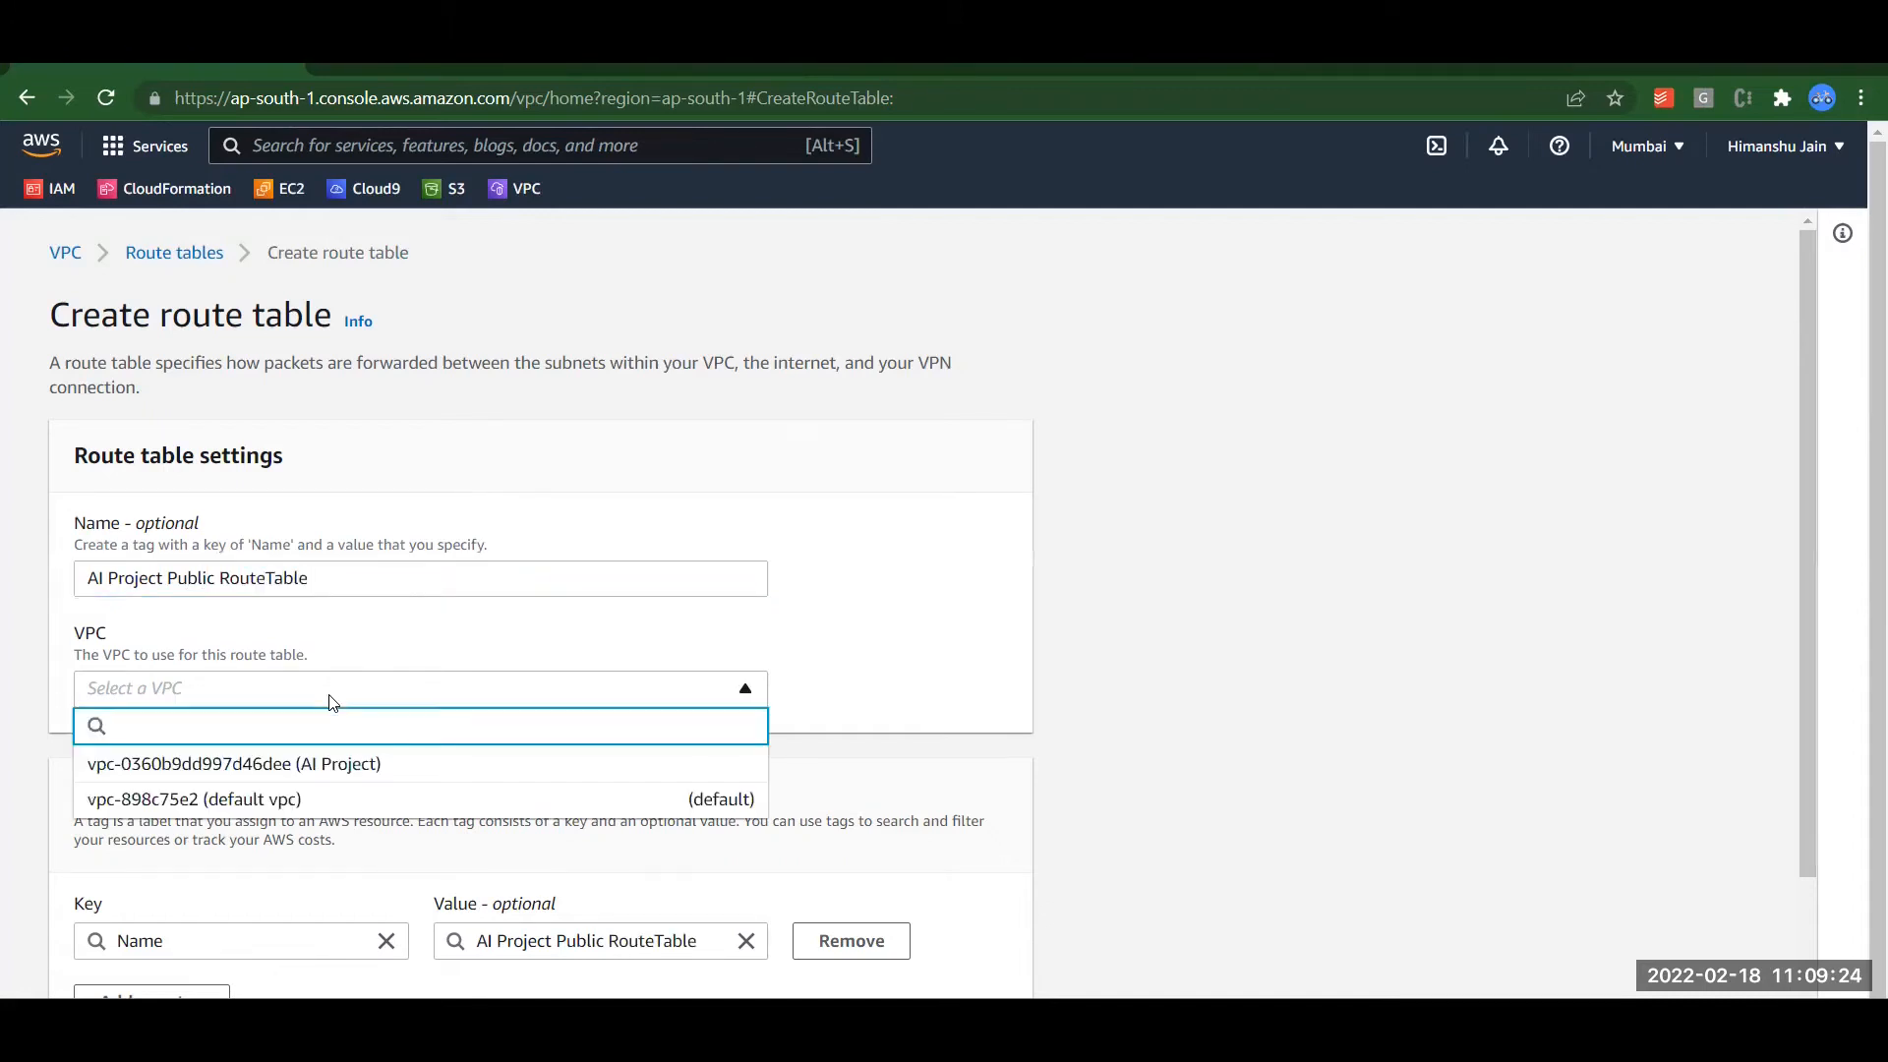
pyautogui.click(274, 767)
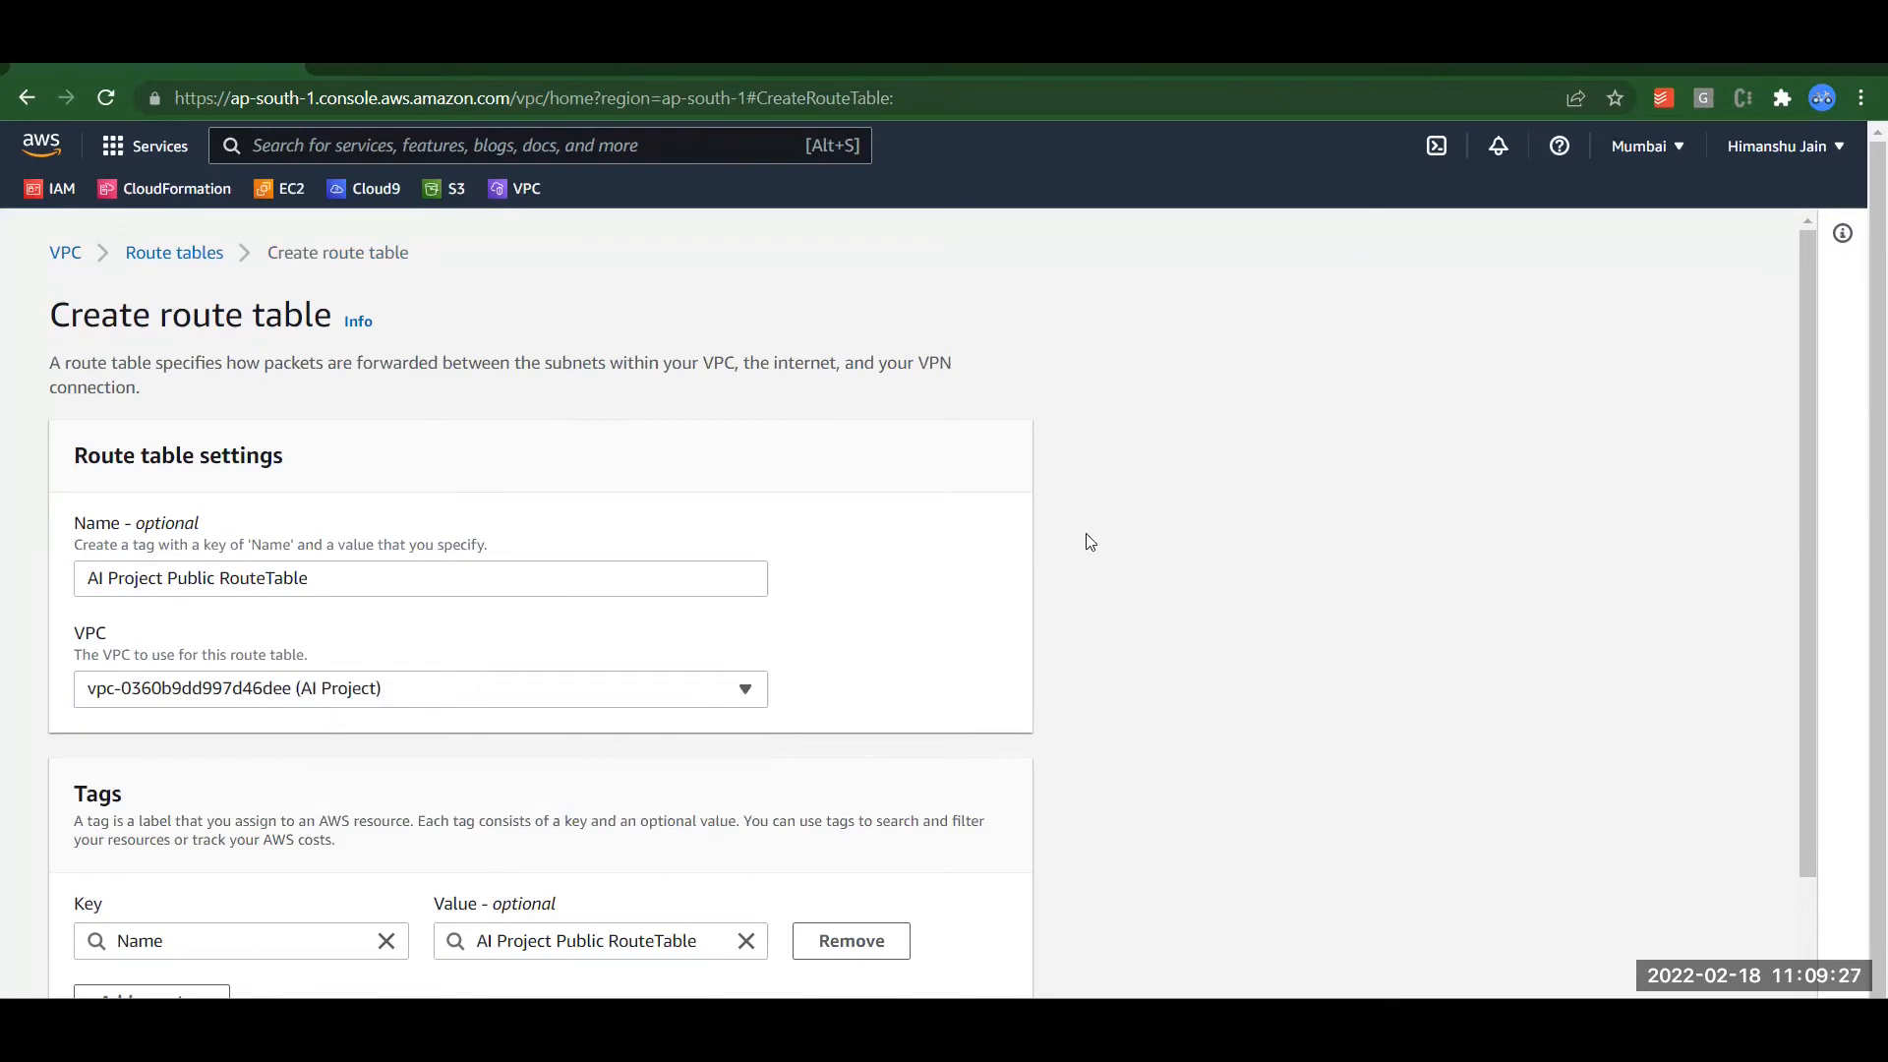
pyautogui.scroll(-2, 1804, 484)
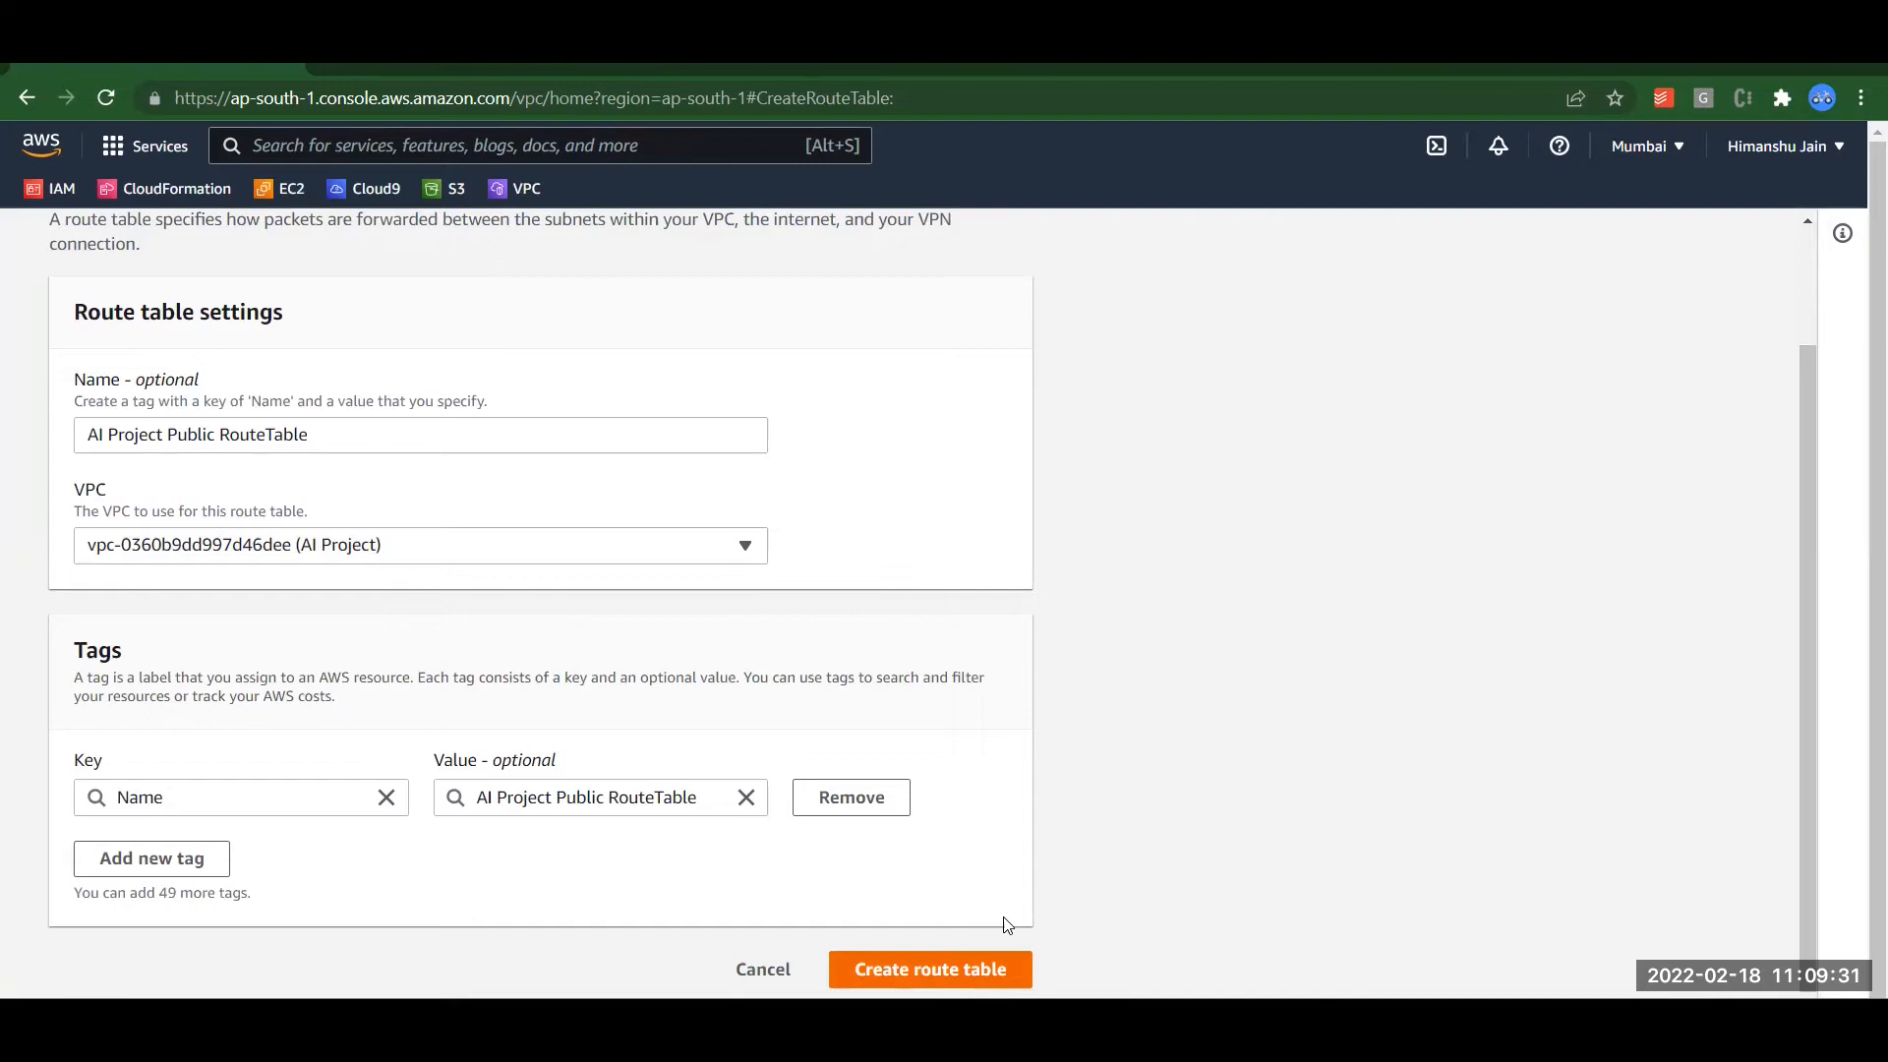
pyautogui.click(996, 963)
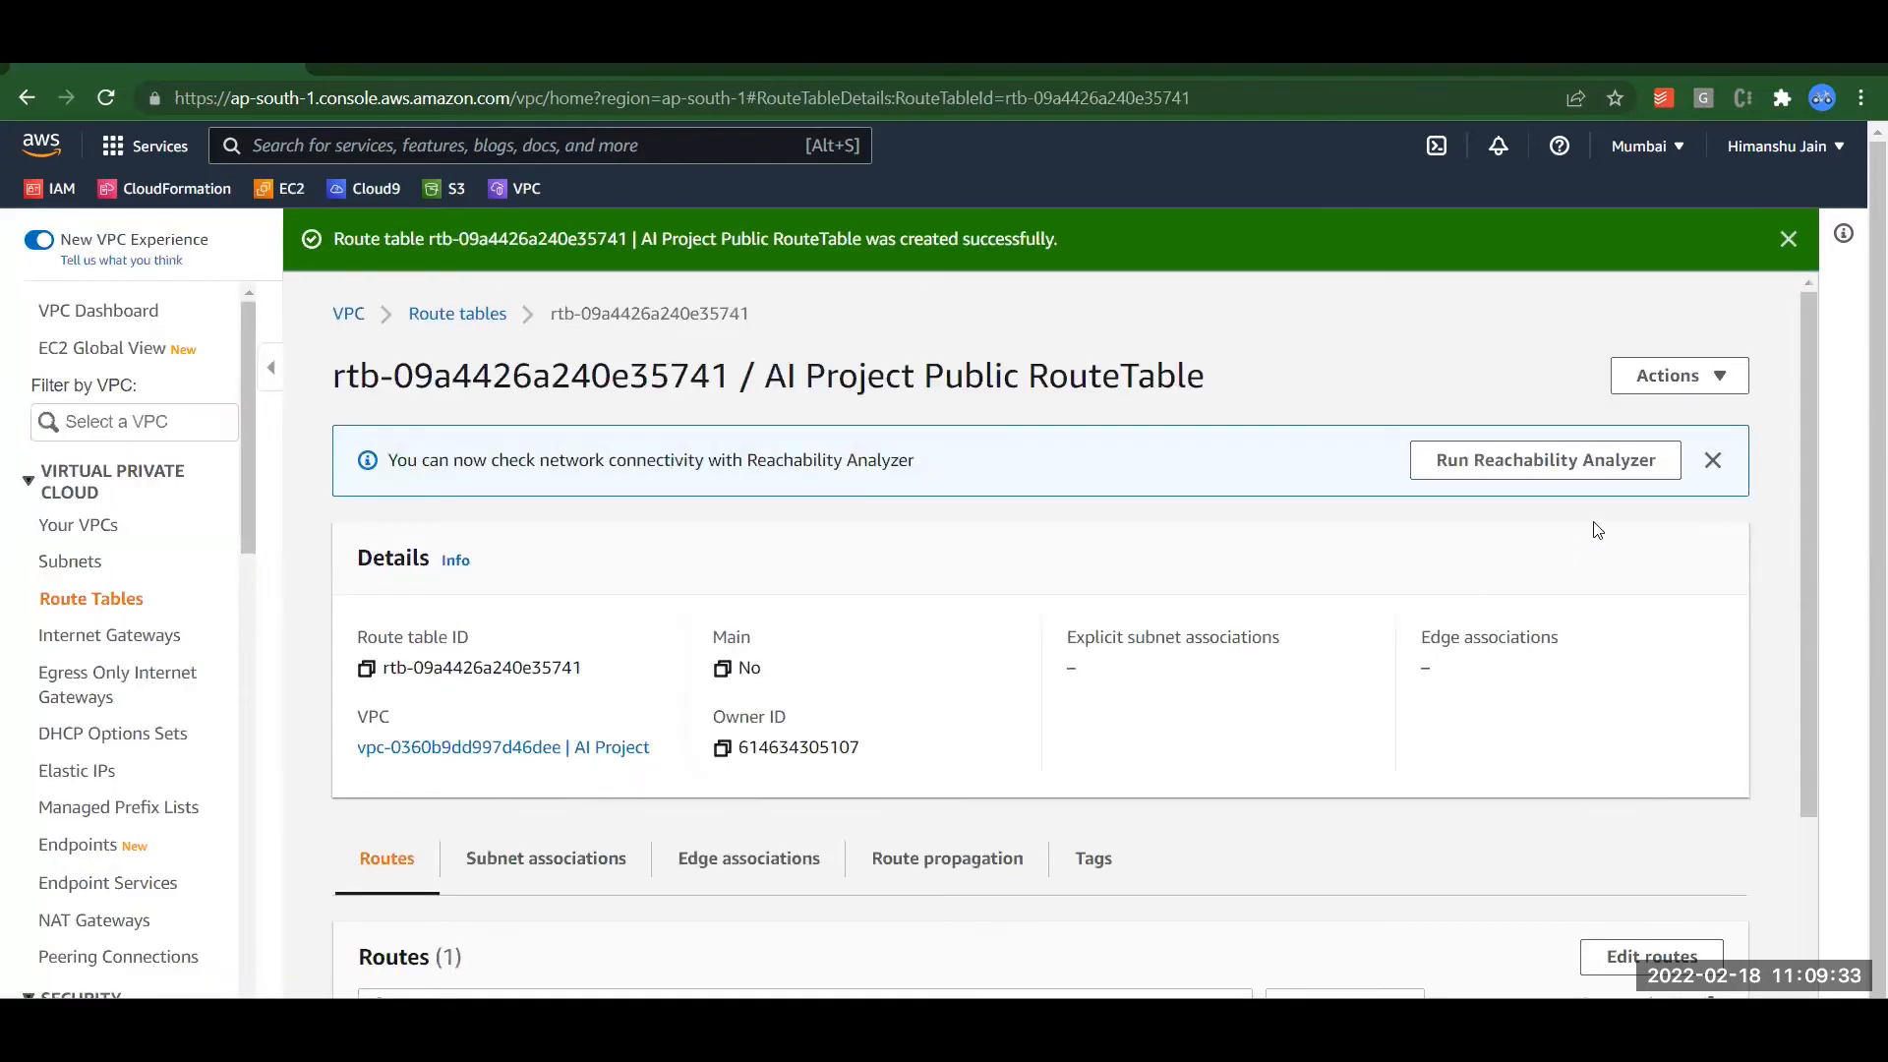
# Step: Associate AI Project Public Subnet 1 and AI Project Public Subnet 2 explicitly with the public route table
pyautogui.scroll(-3, 1810, 402)
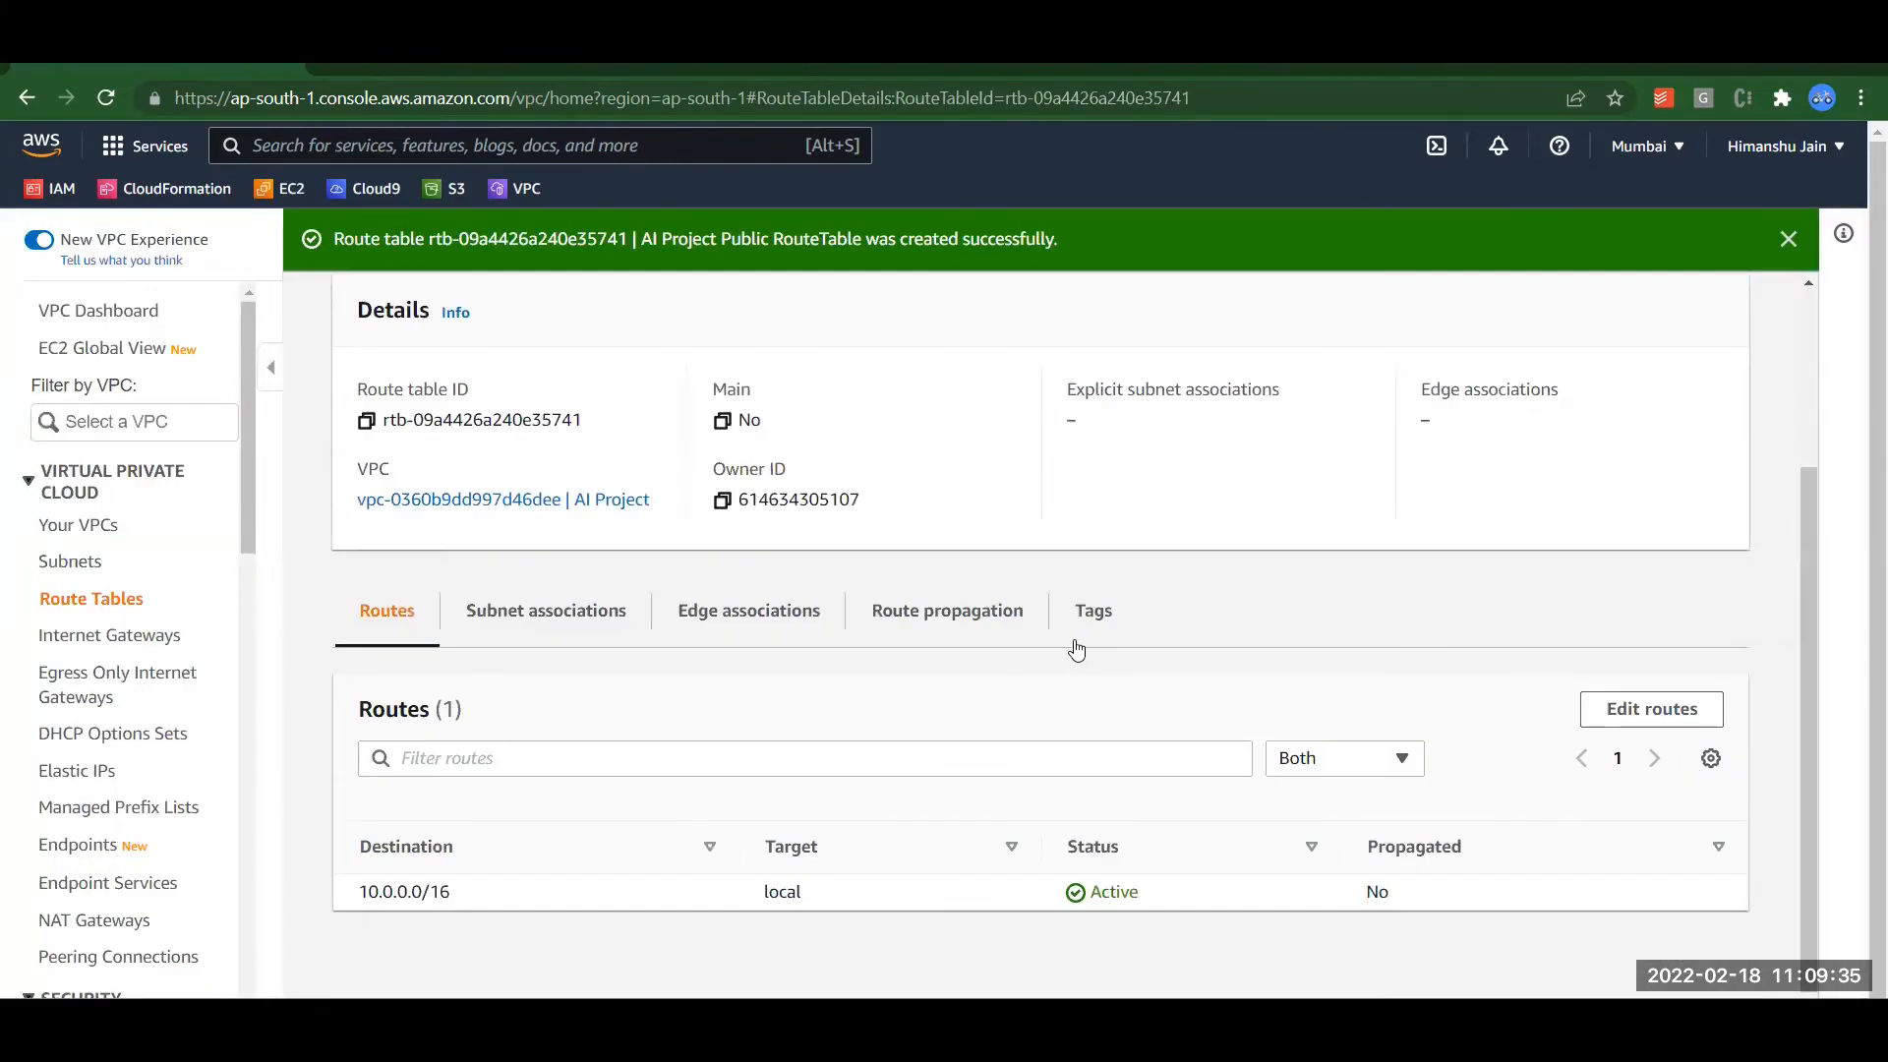
pyautogui.click(568, 622)
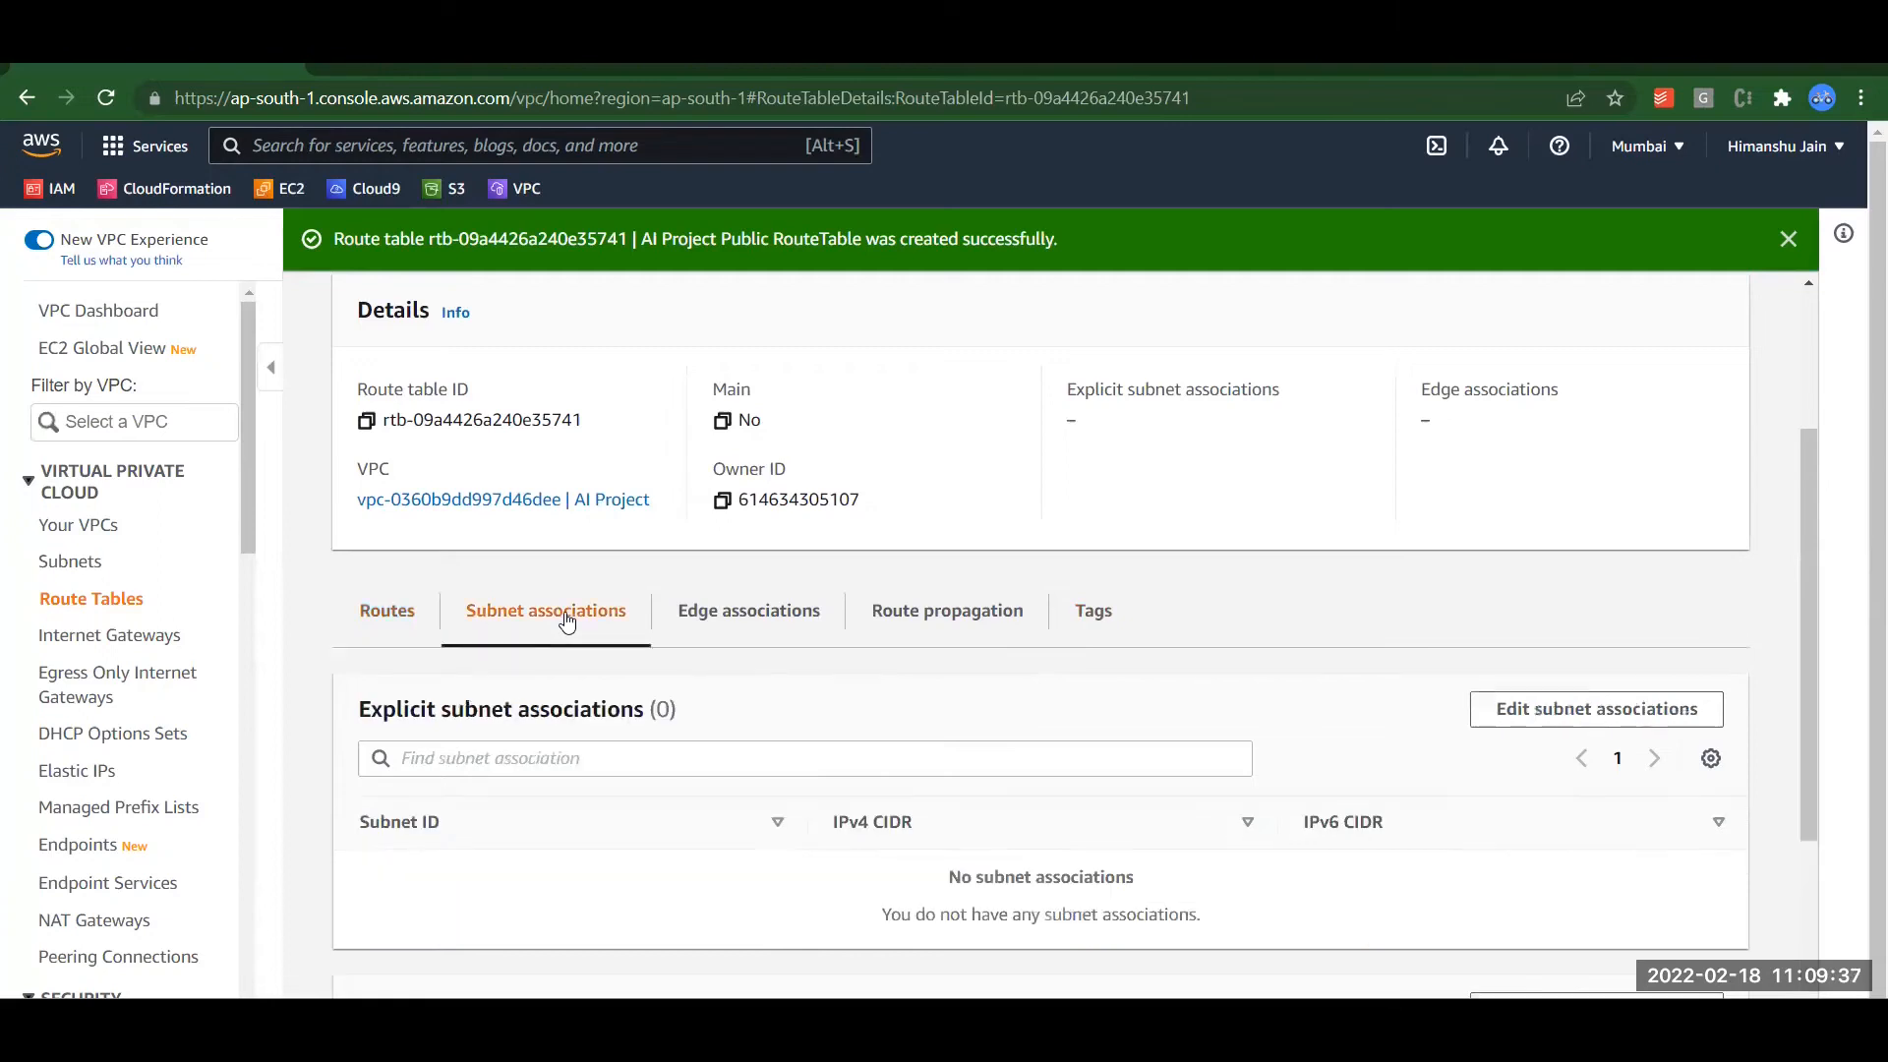
pyautogui.scroll(-2, 1809, 590)
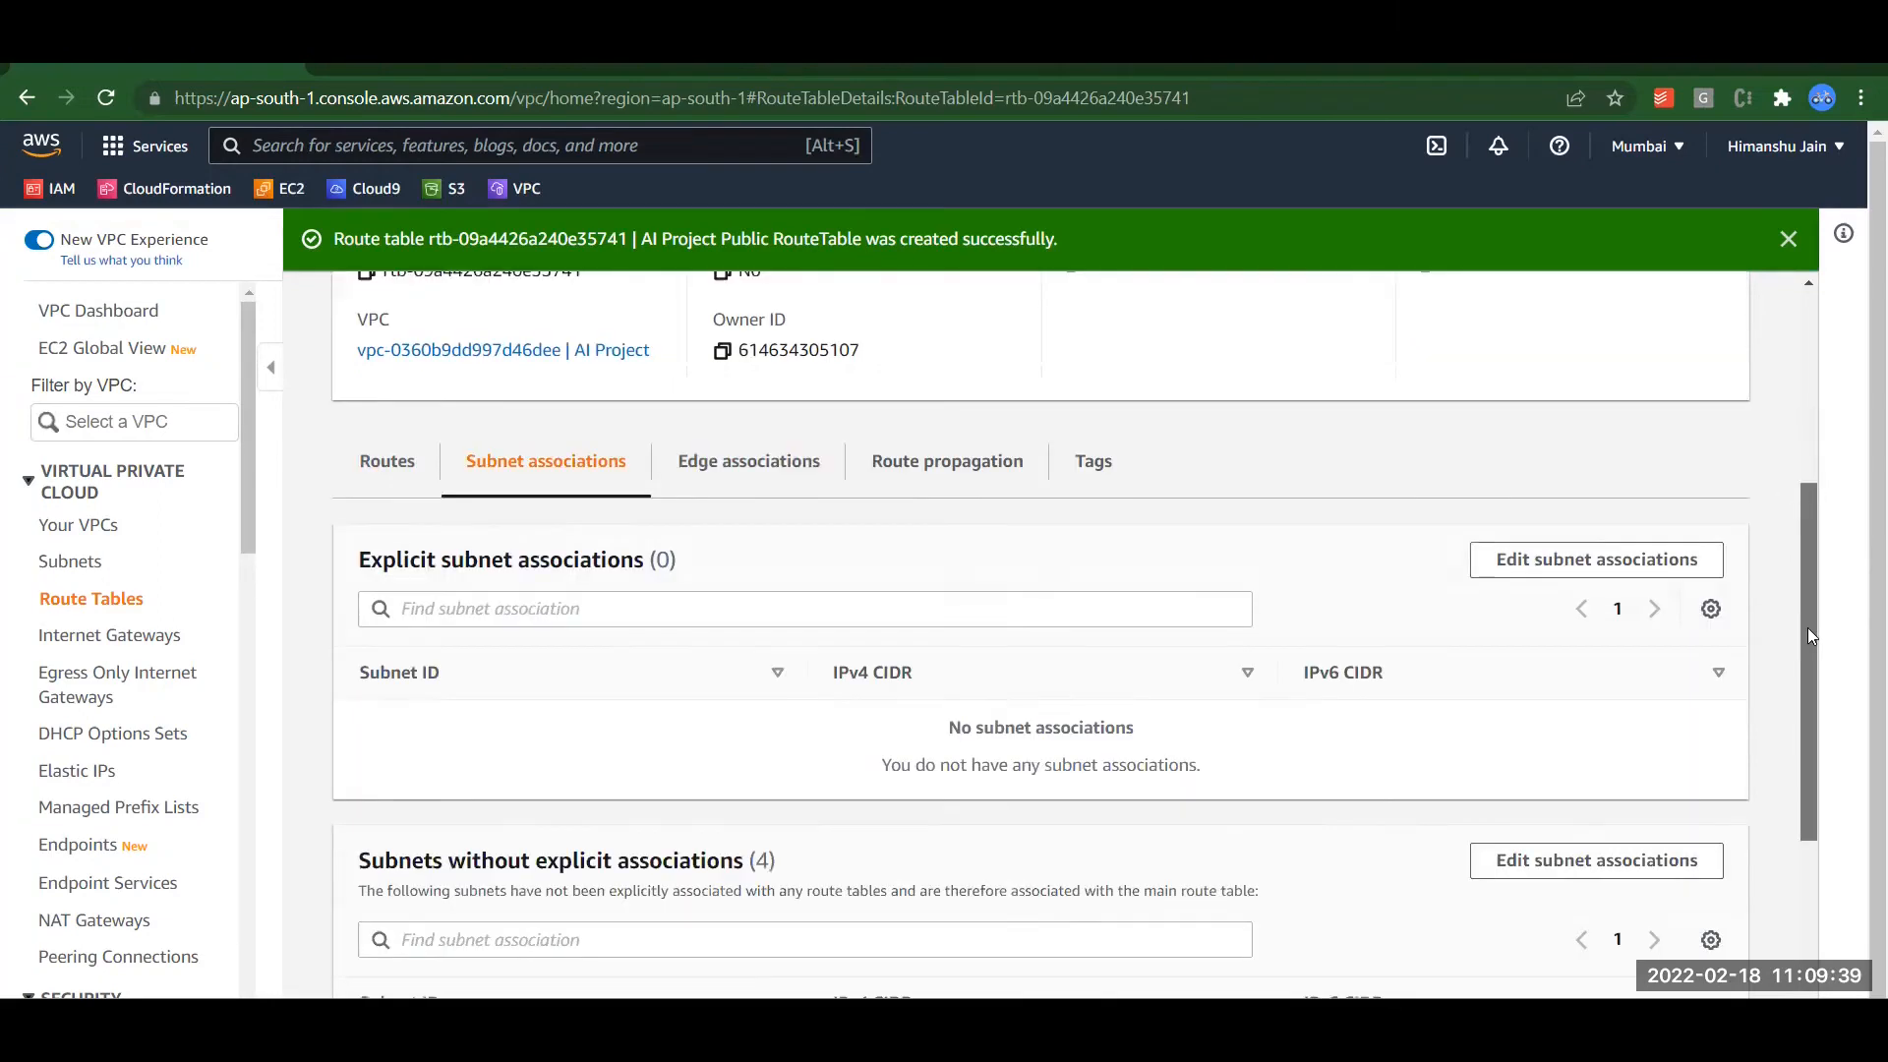
pyautogui.scroll(-2, 1810, 636)
pyautogui.click(1611, 415)
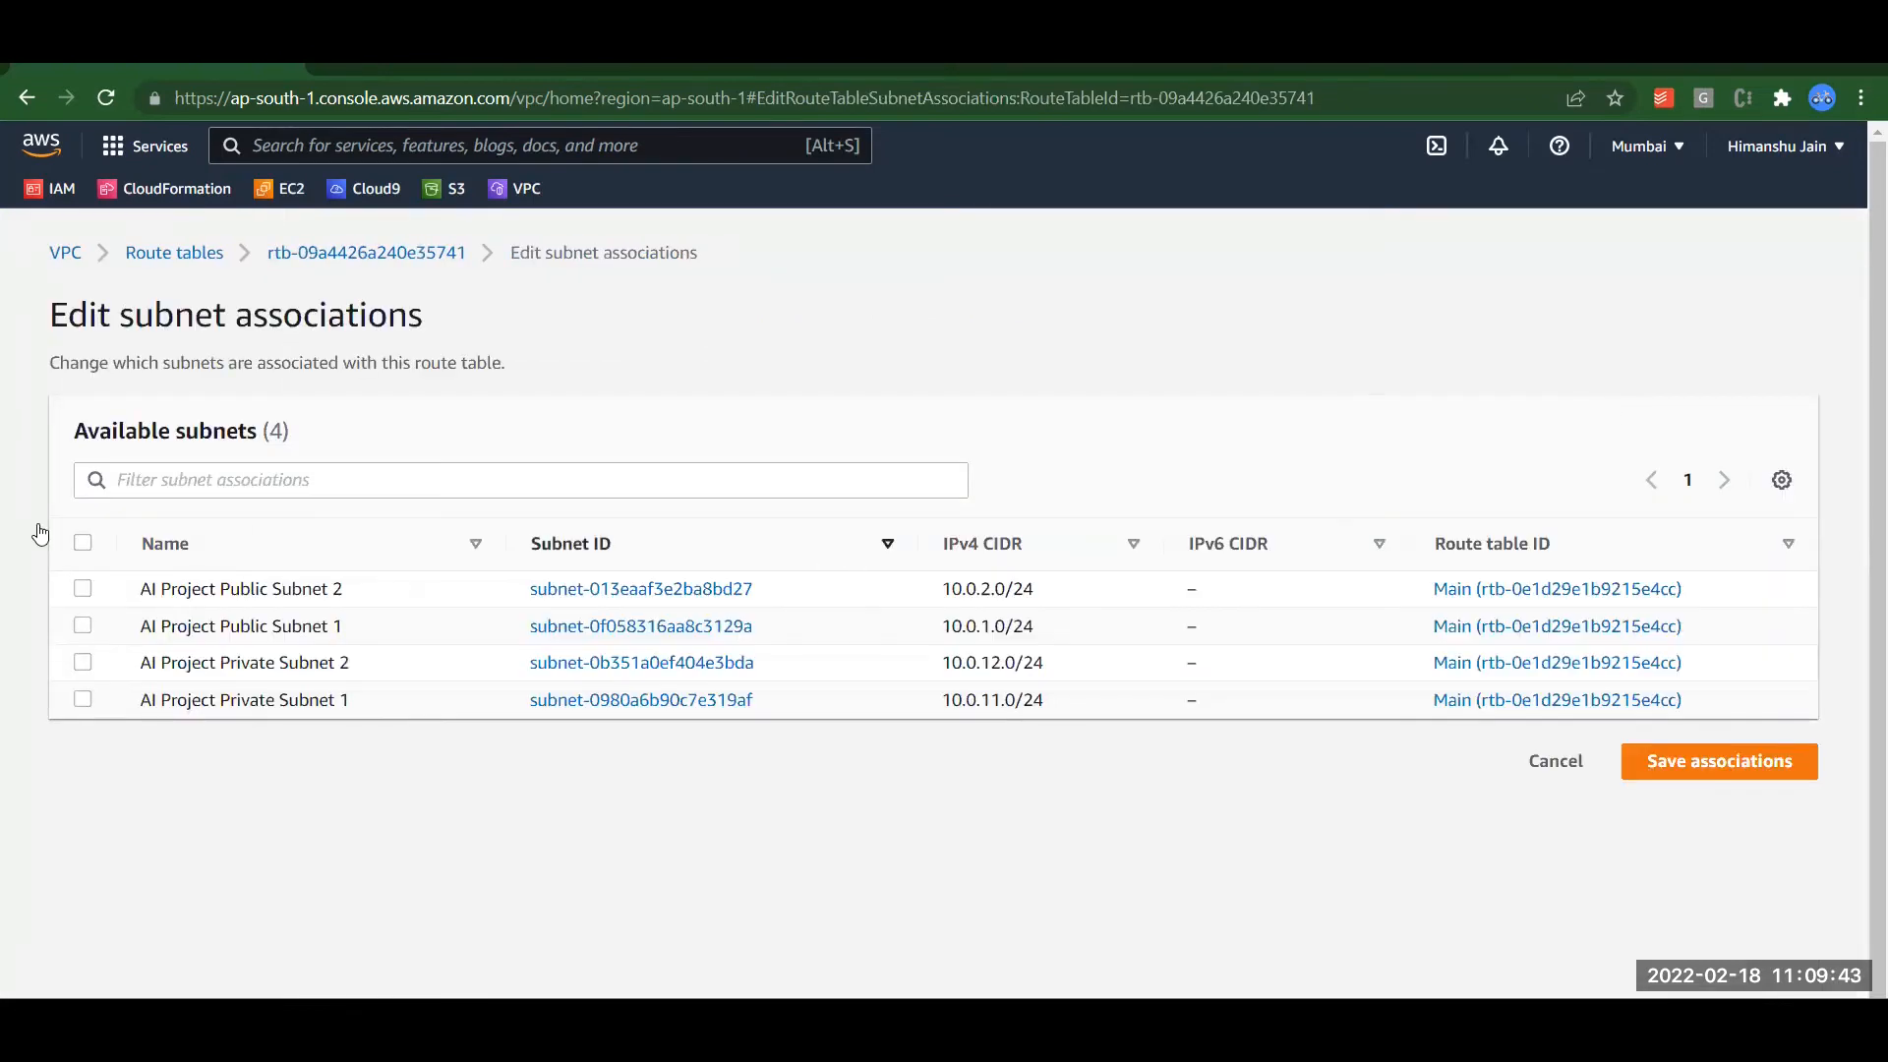
pyautogui.click(86, 592)
pyautogui.click(84, 630)
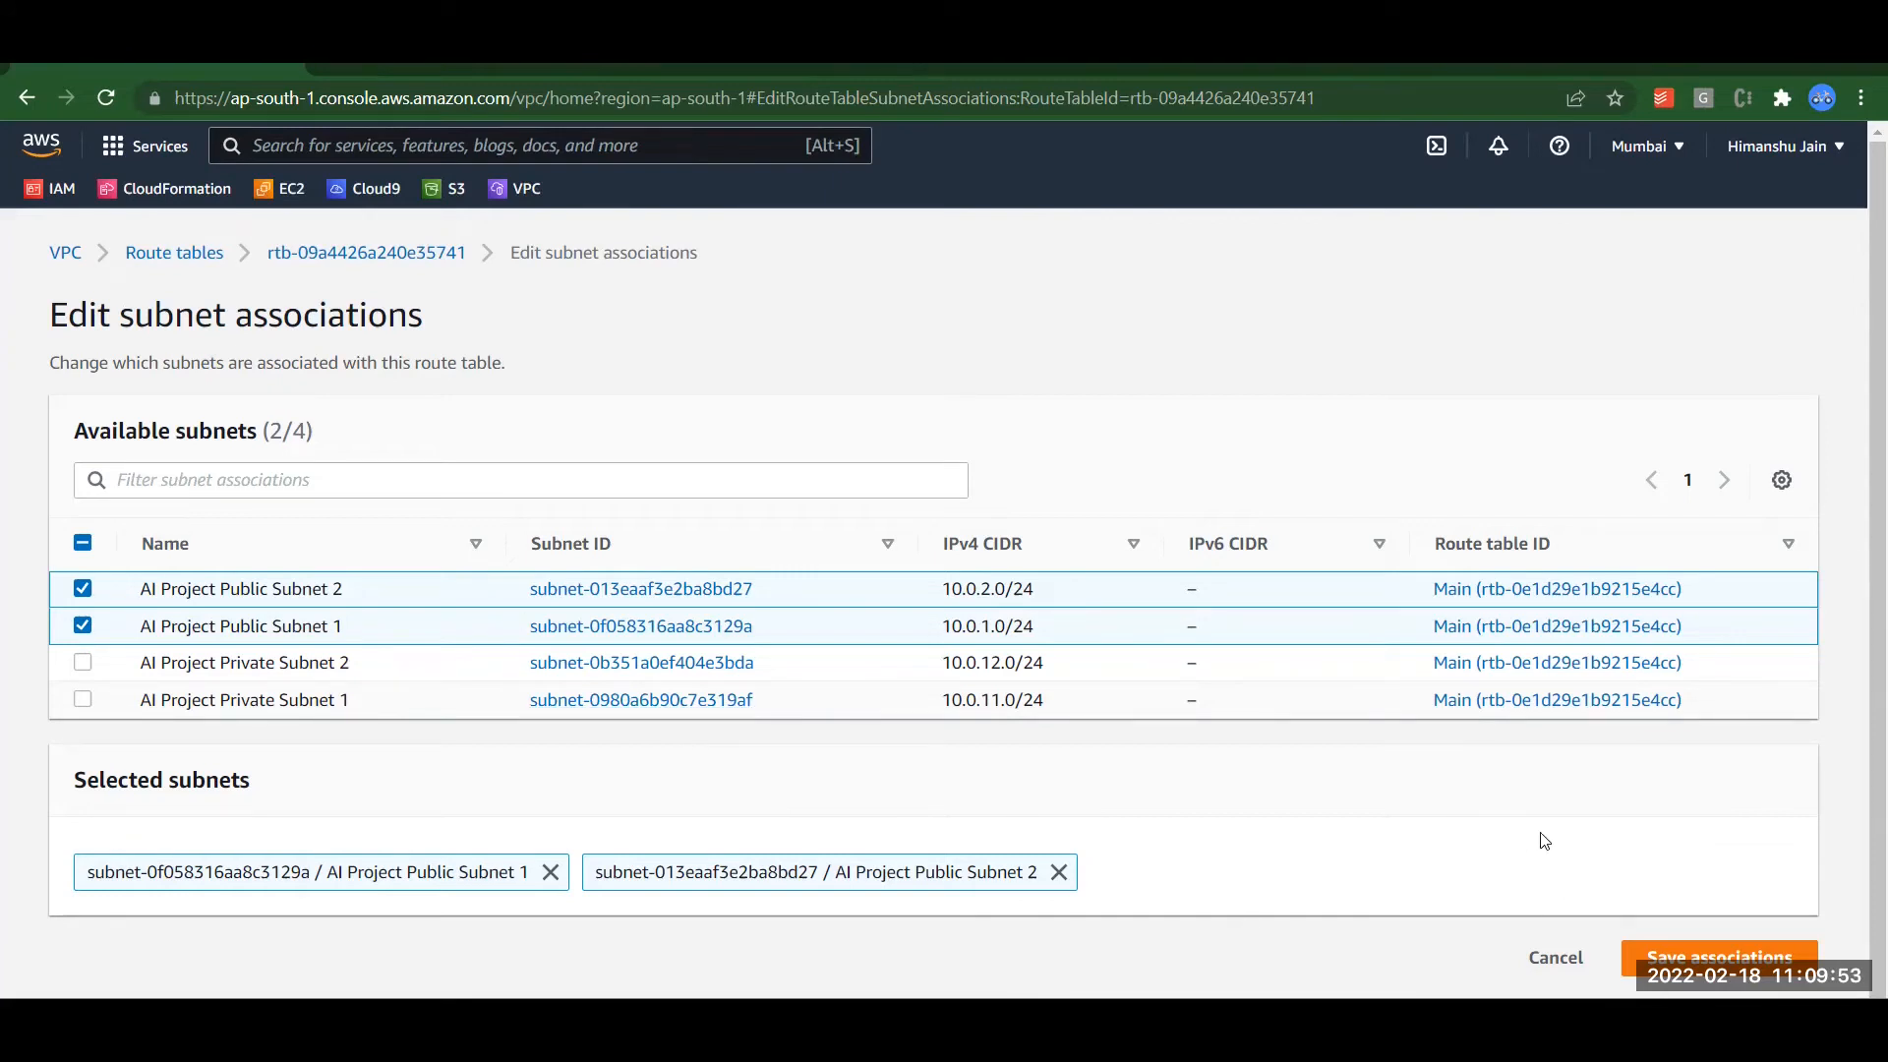
pyautogui.click(1692, 950)
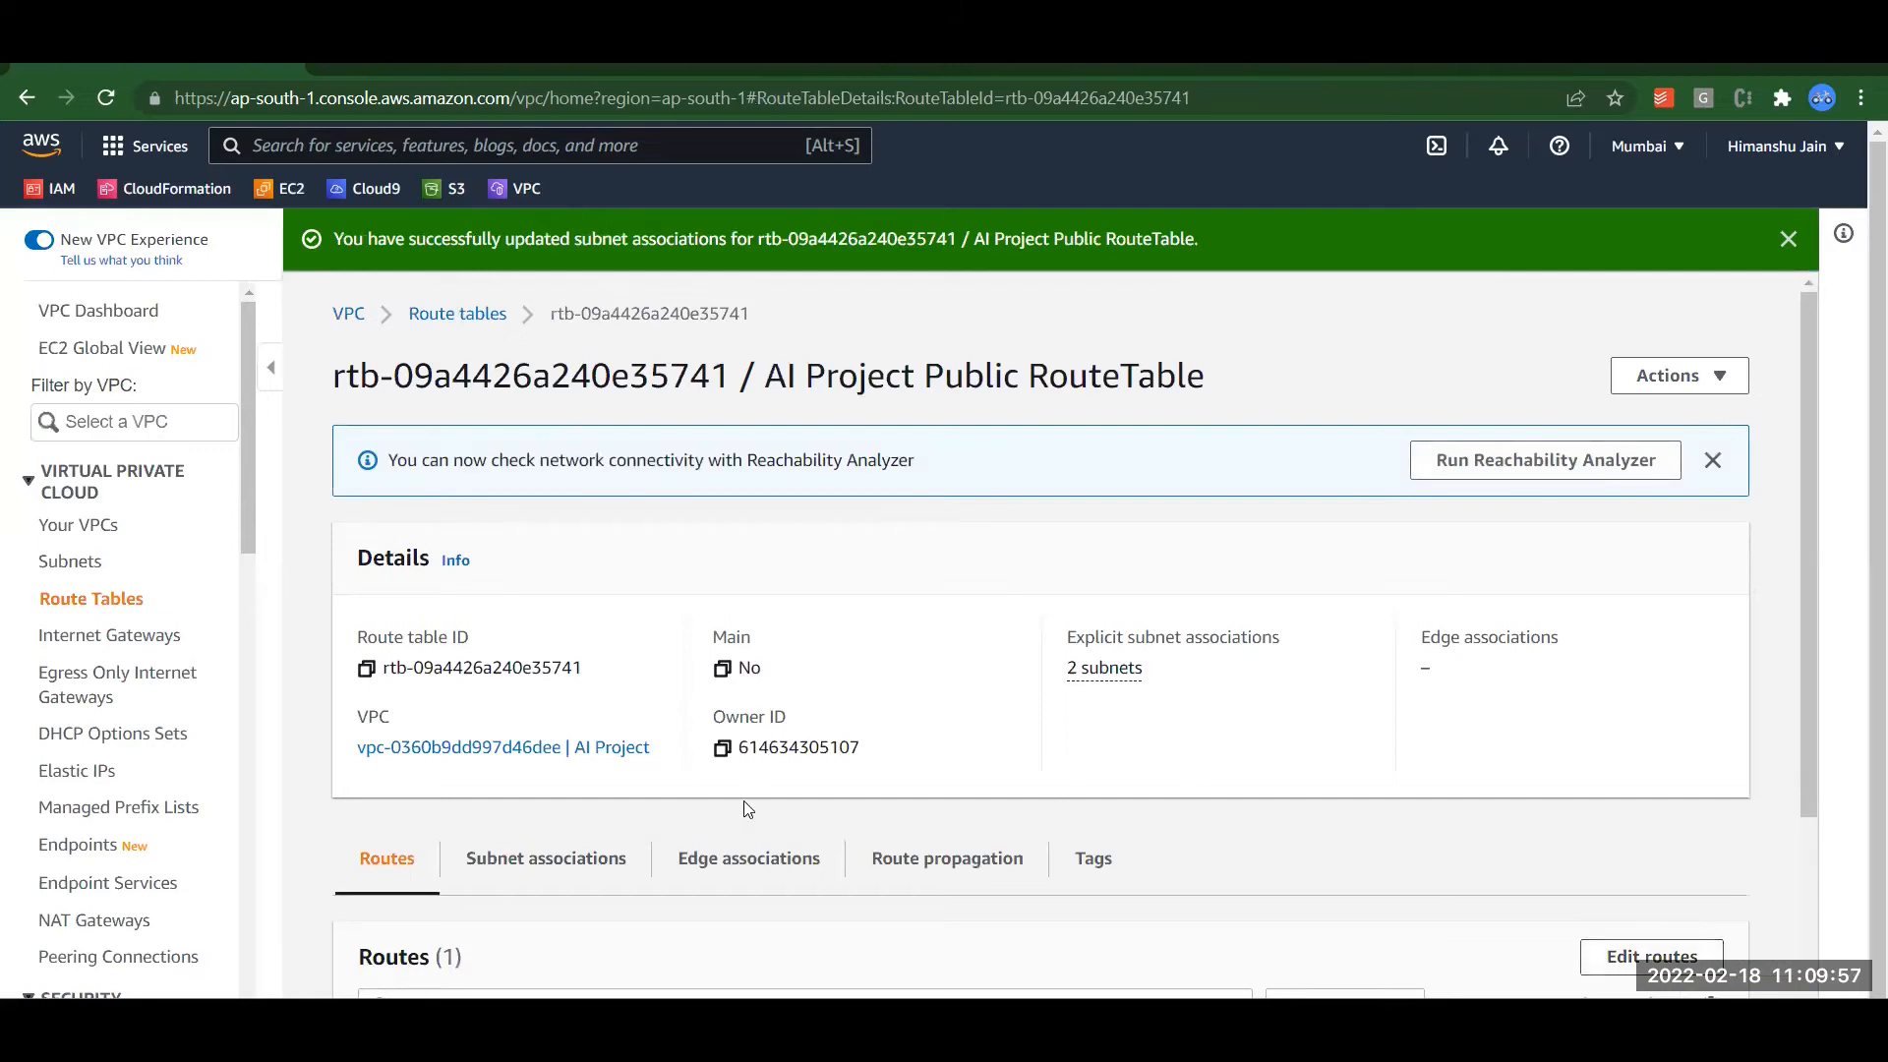
# Step: Add a route to the public route table with destination 0.0.0.0/0 and the AI Project Internet Gateway as target, and save it
pyautogui.moveTo(1810, 577); pyautogui.dragTo(1817, 747)
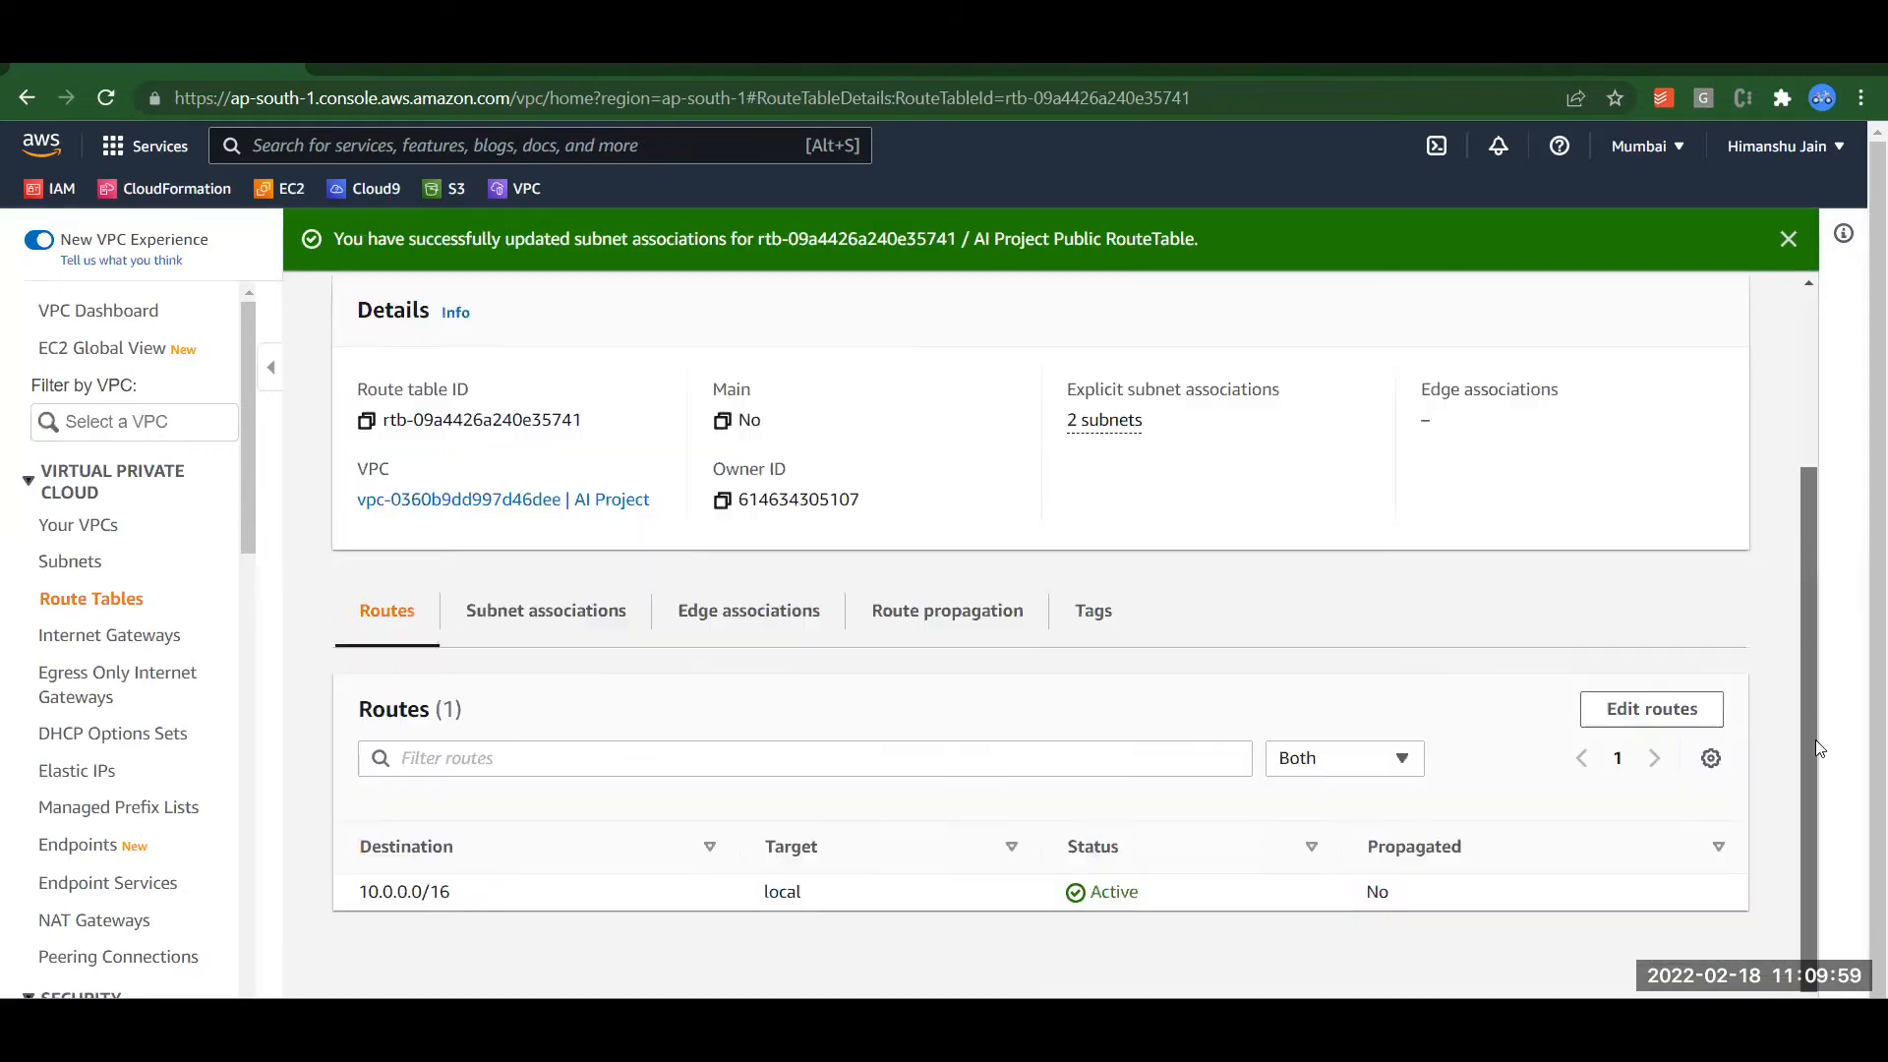
pyautogui.click(1717, 717)
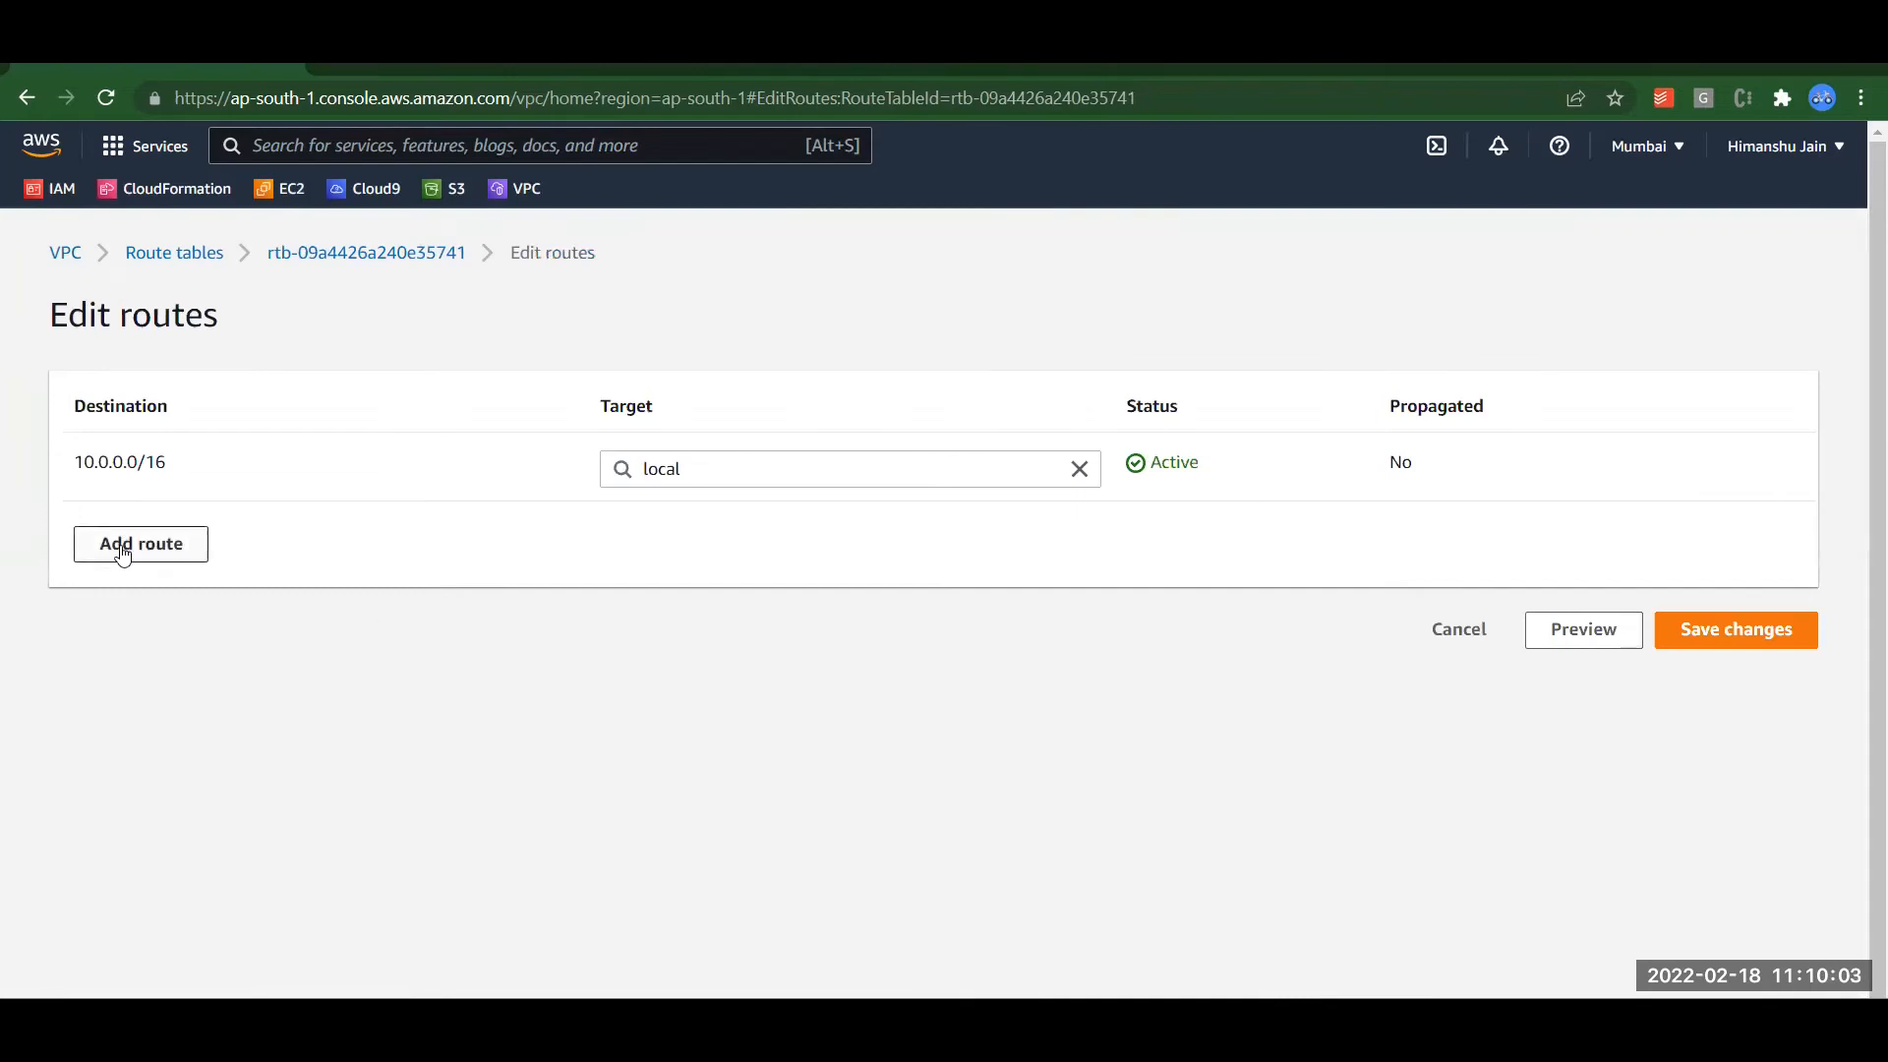
pyautogui.click(122, 554)
pyautogui.click(122, 547)
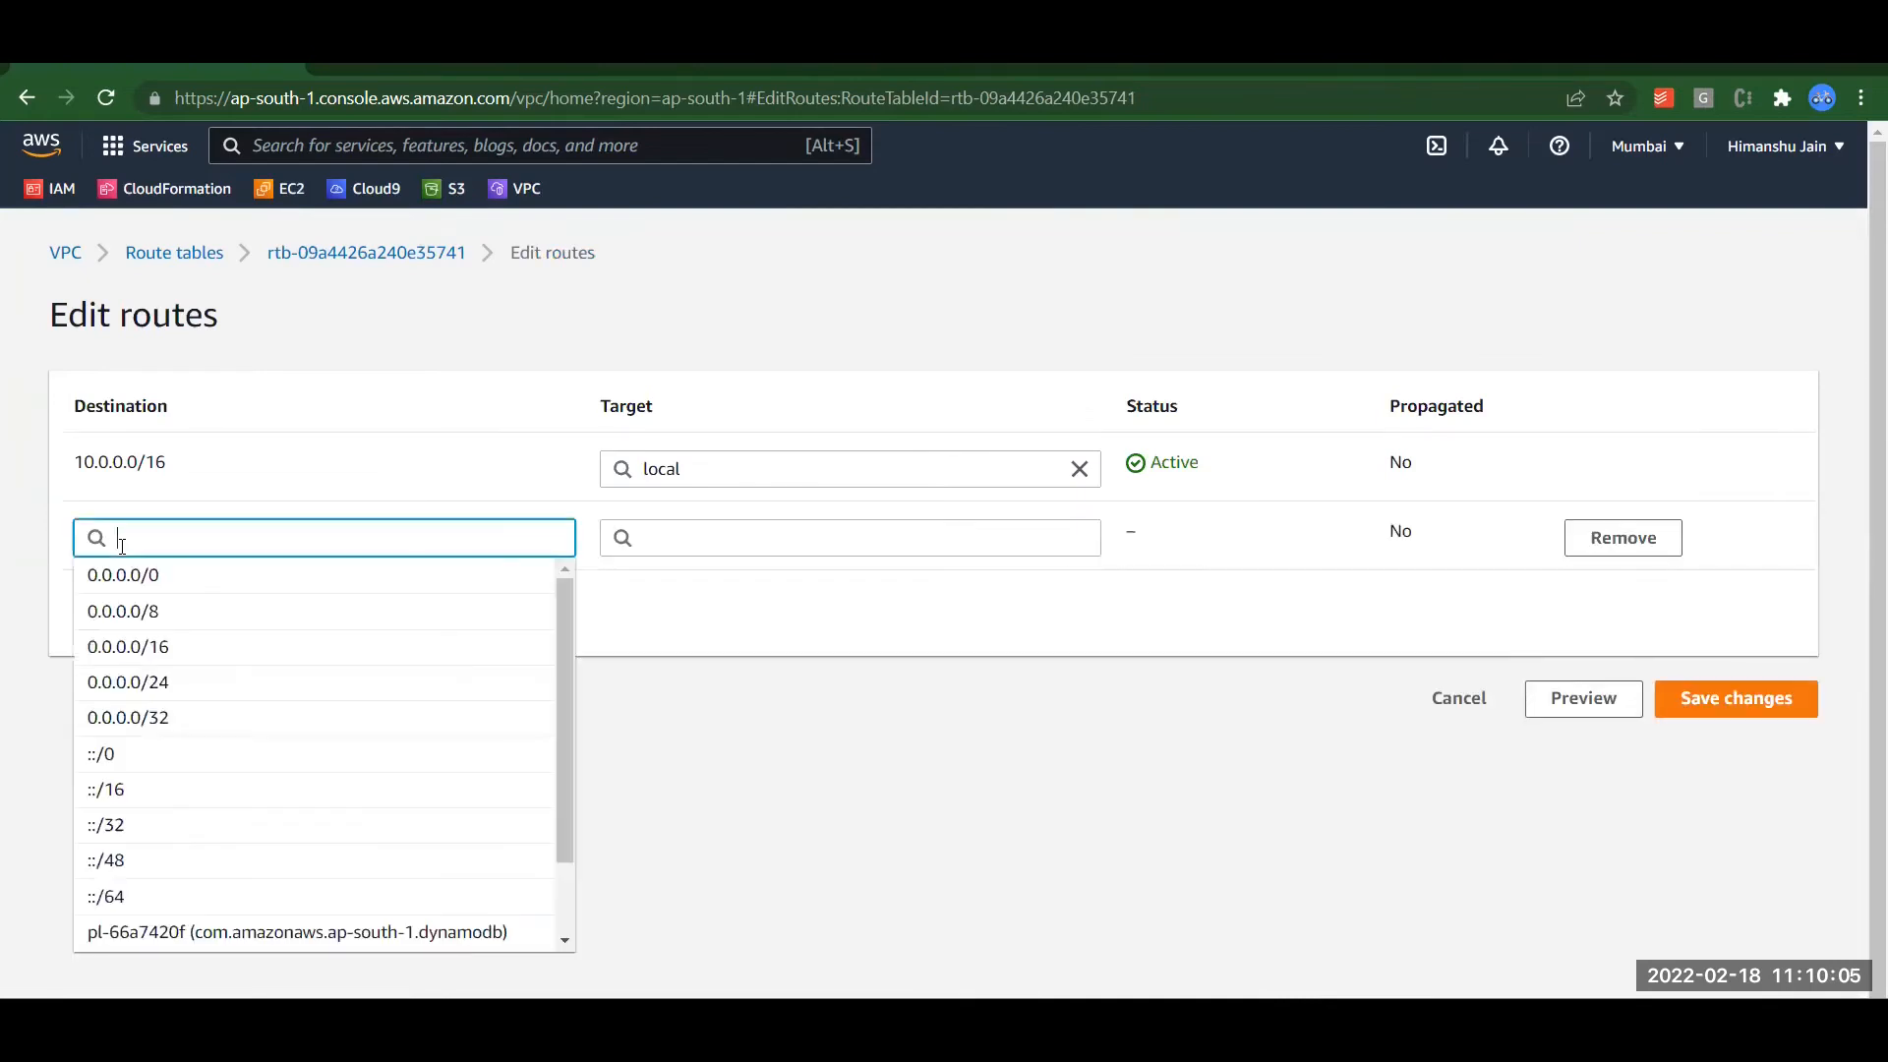
pyautogui.click(122, 576)
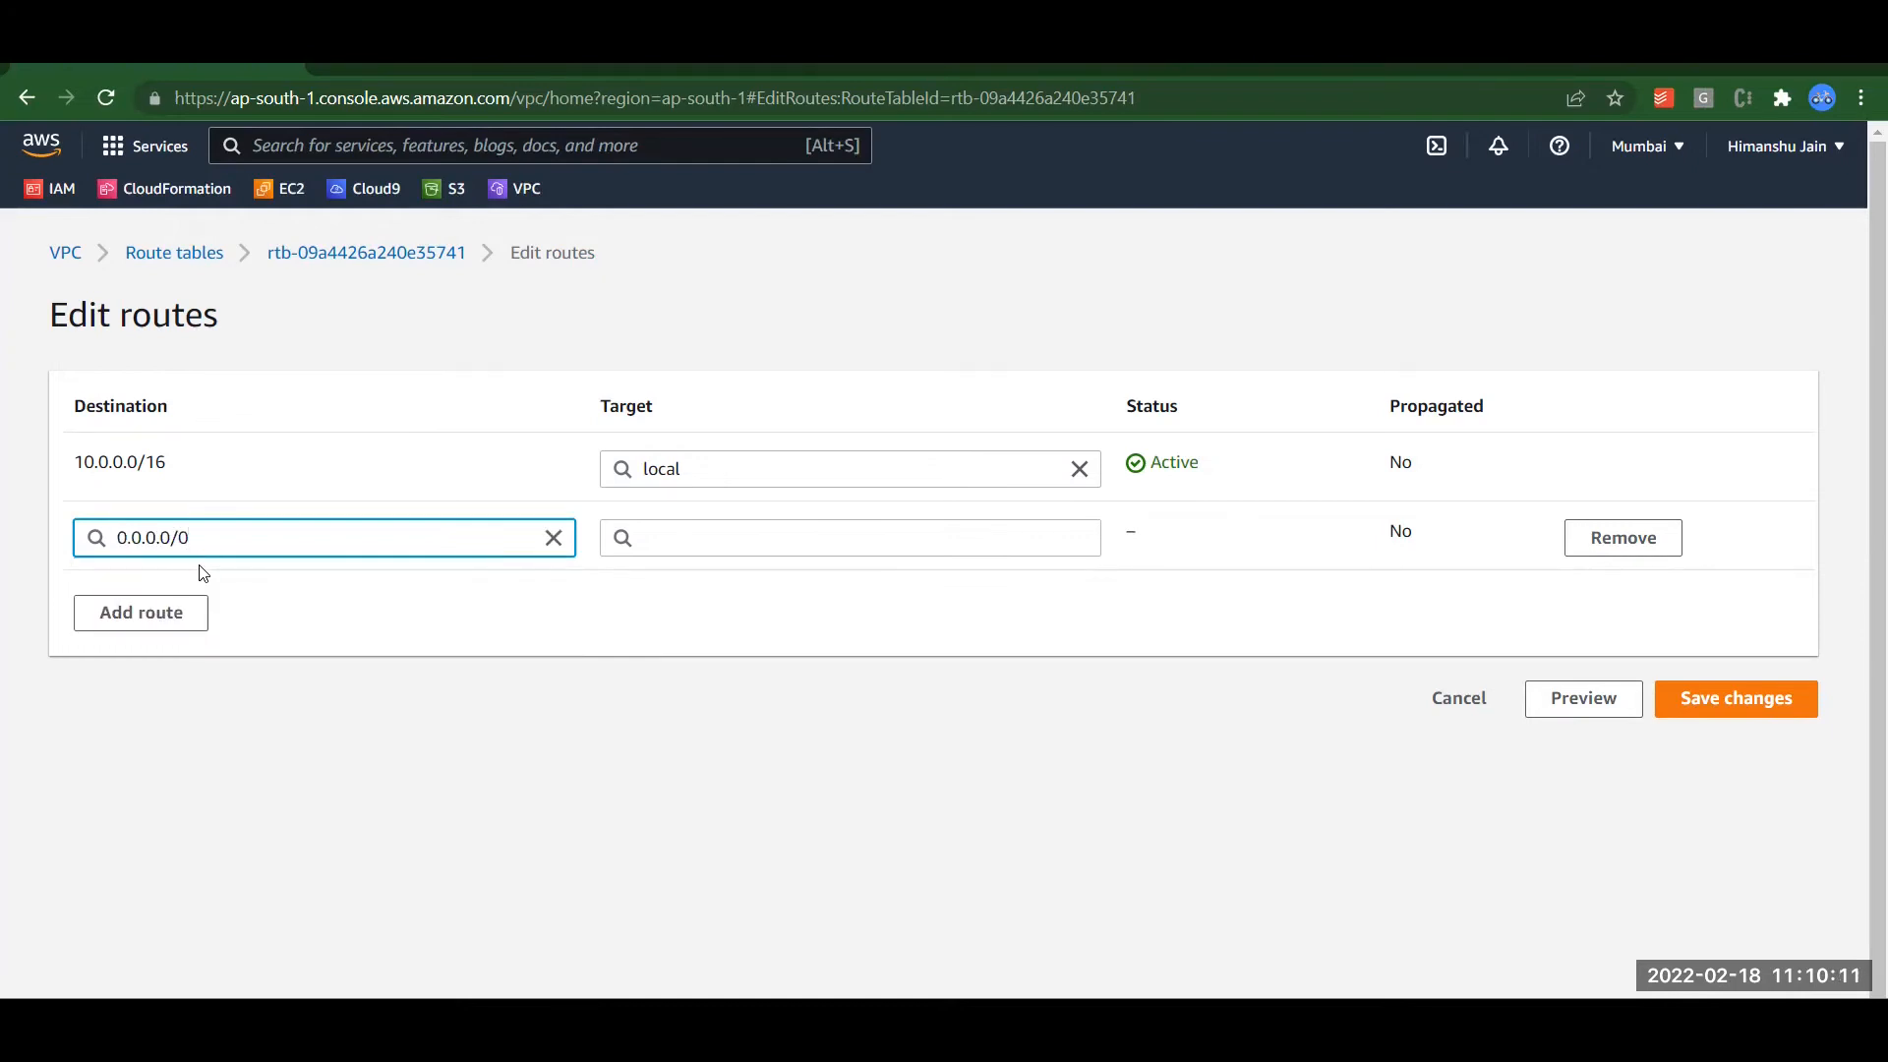
pyautogui.click(769, 547)
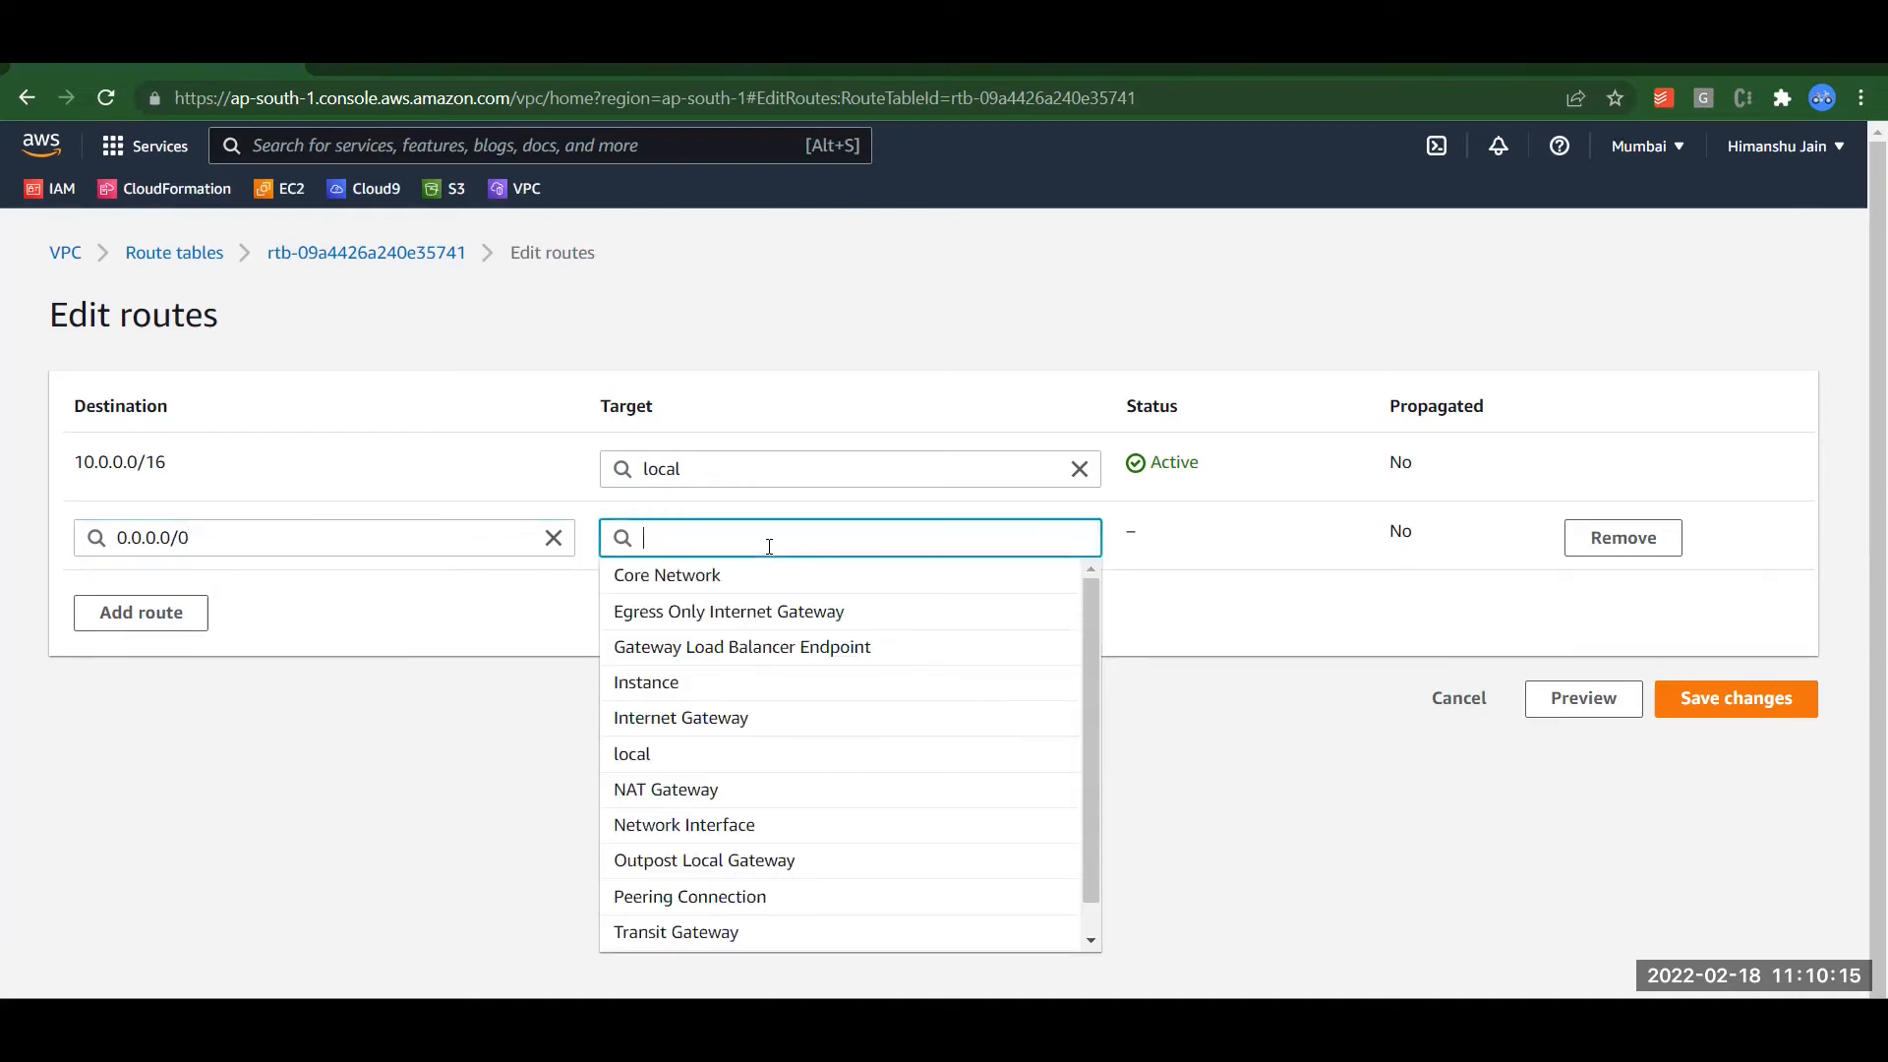
pyautogui.click(716, 730)
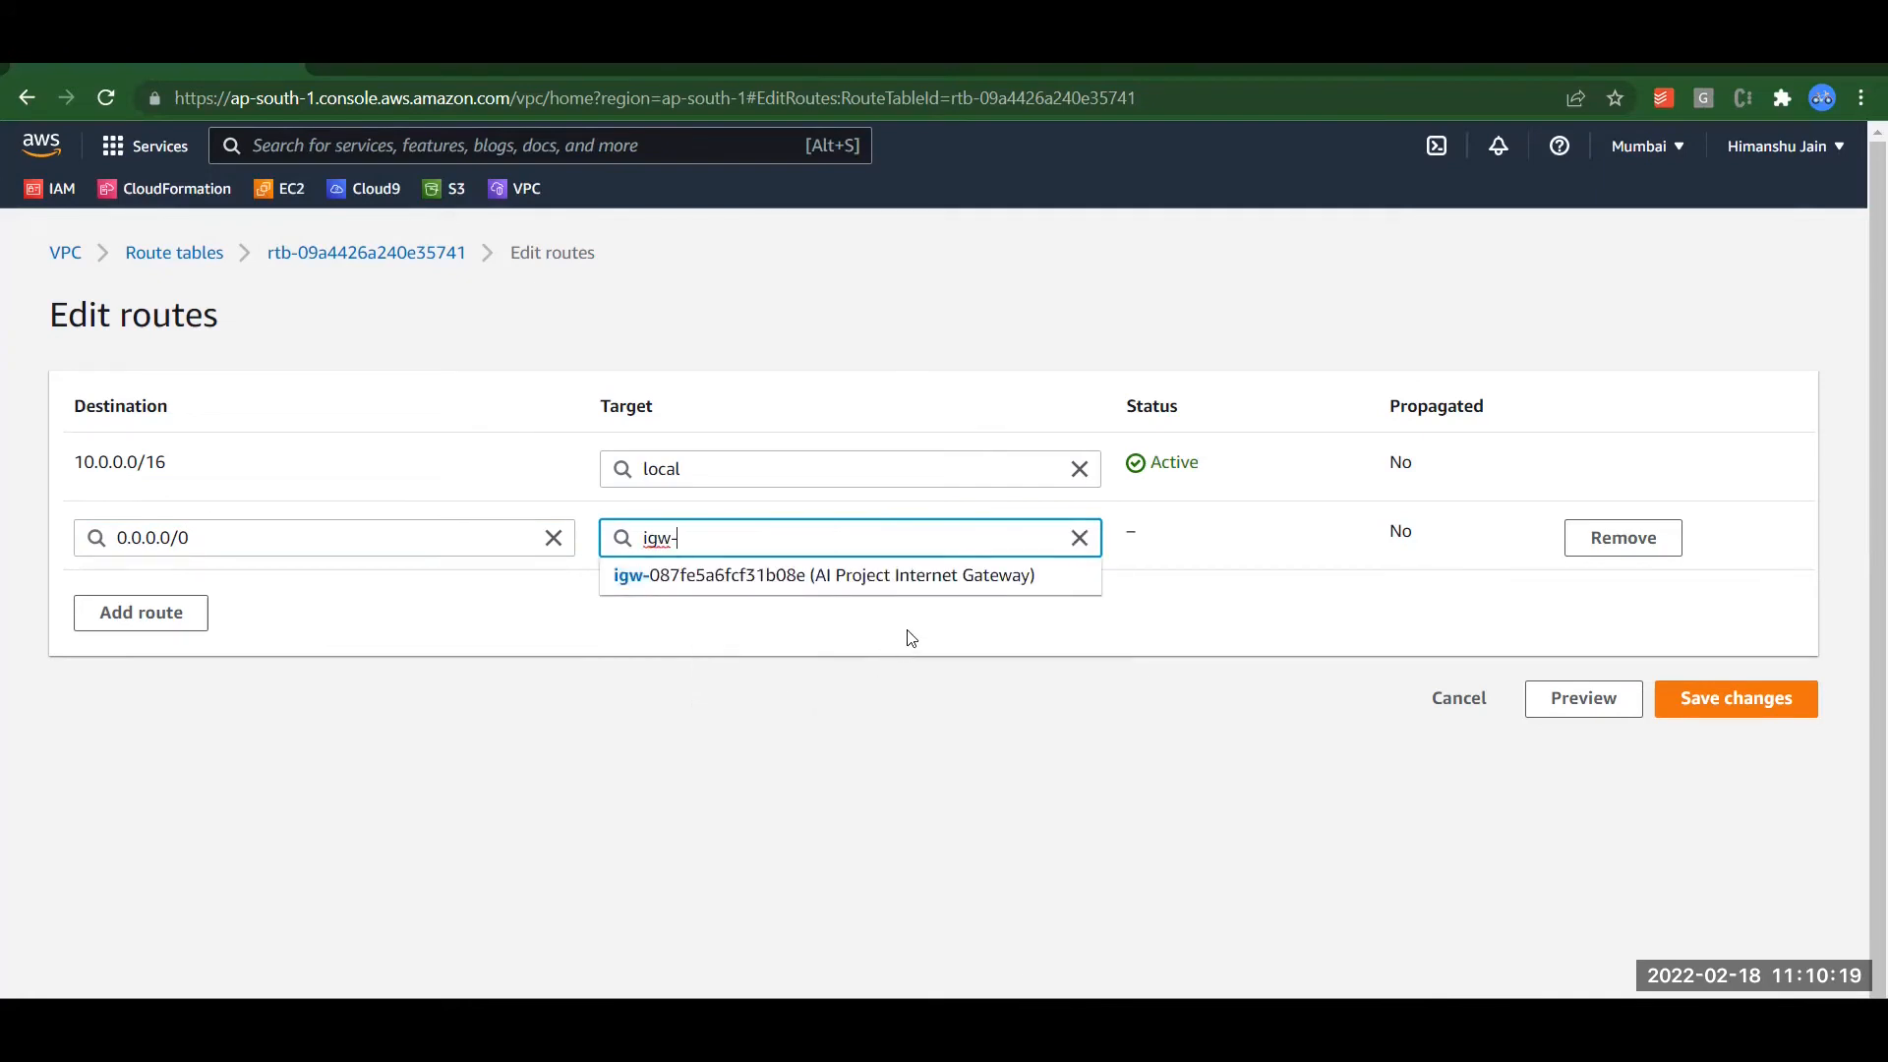
pyautogui.click(862, 581)
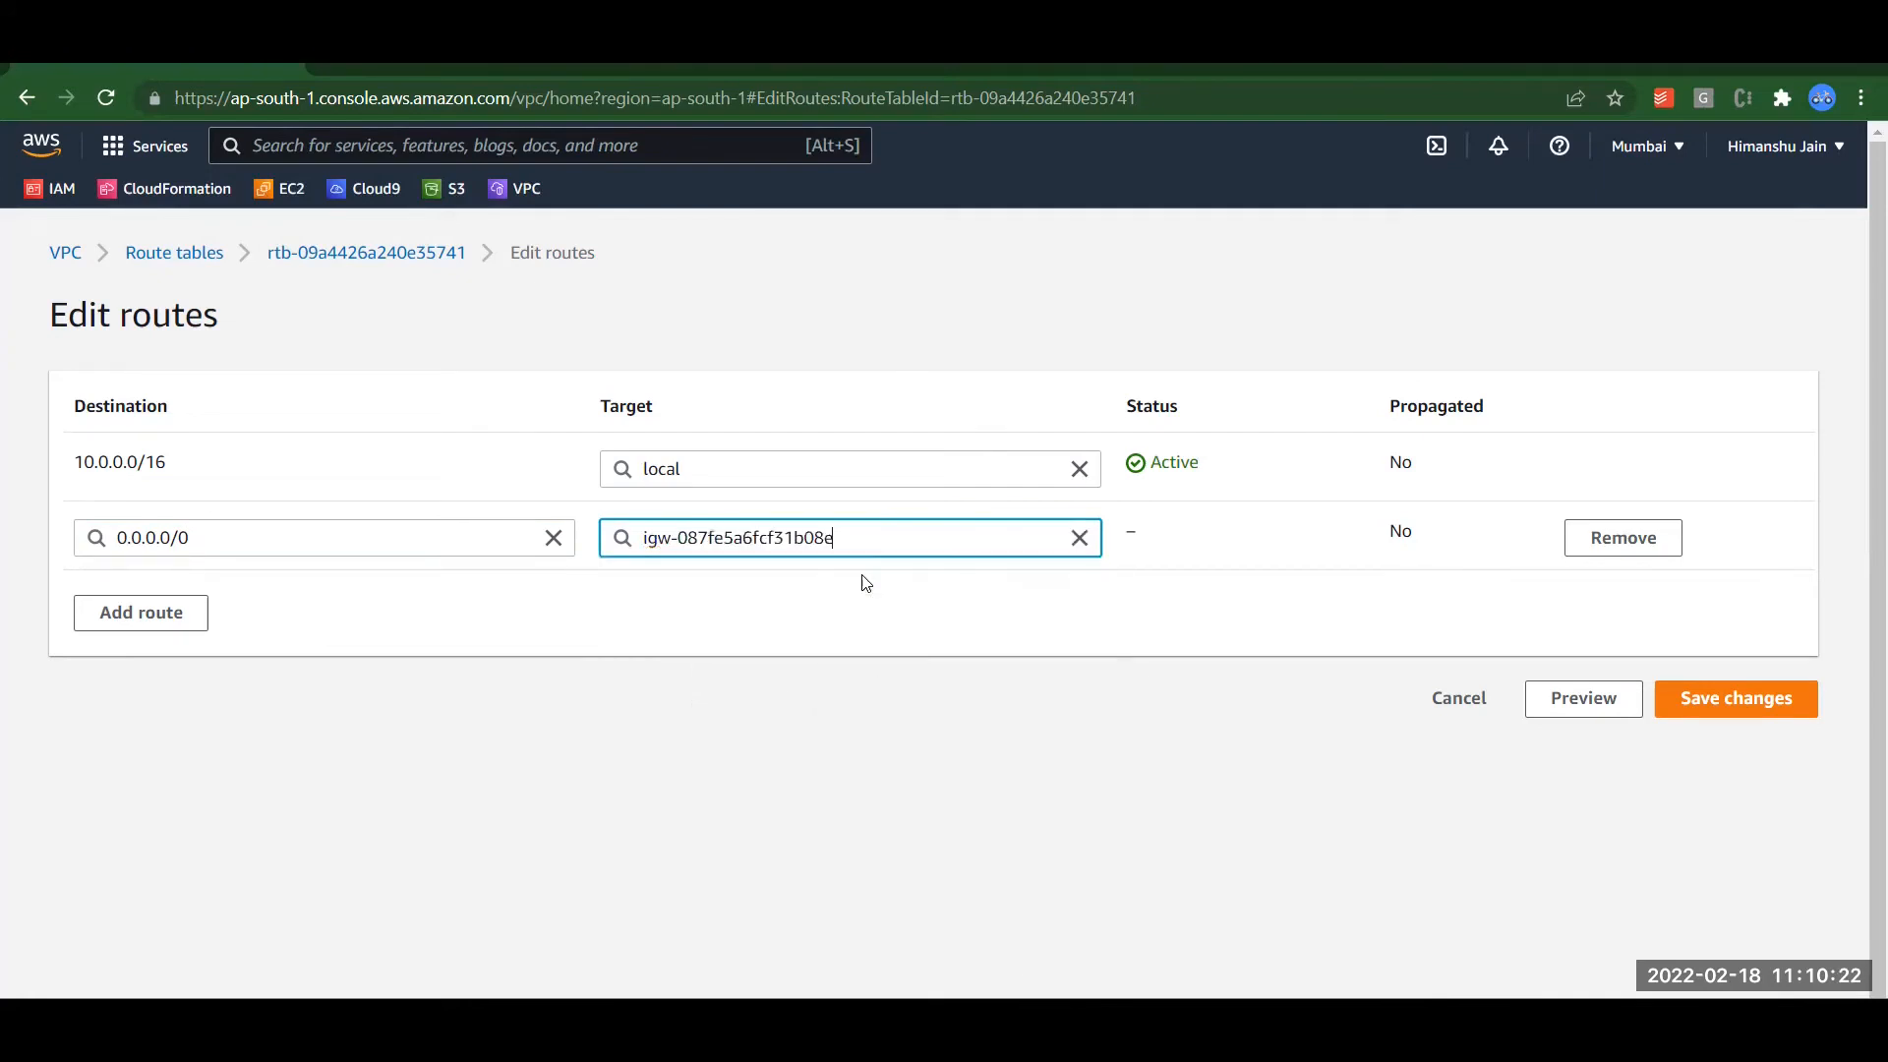
pyautogui.click(1738, 705)
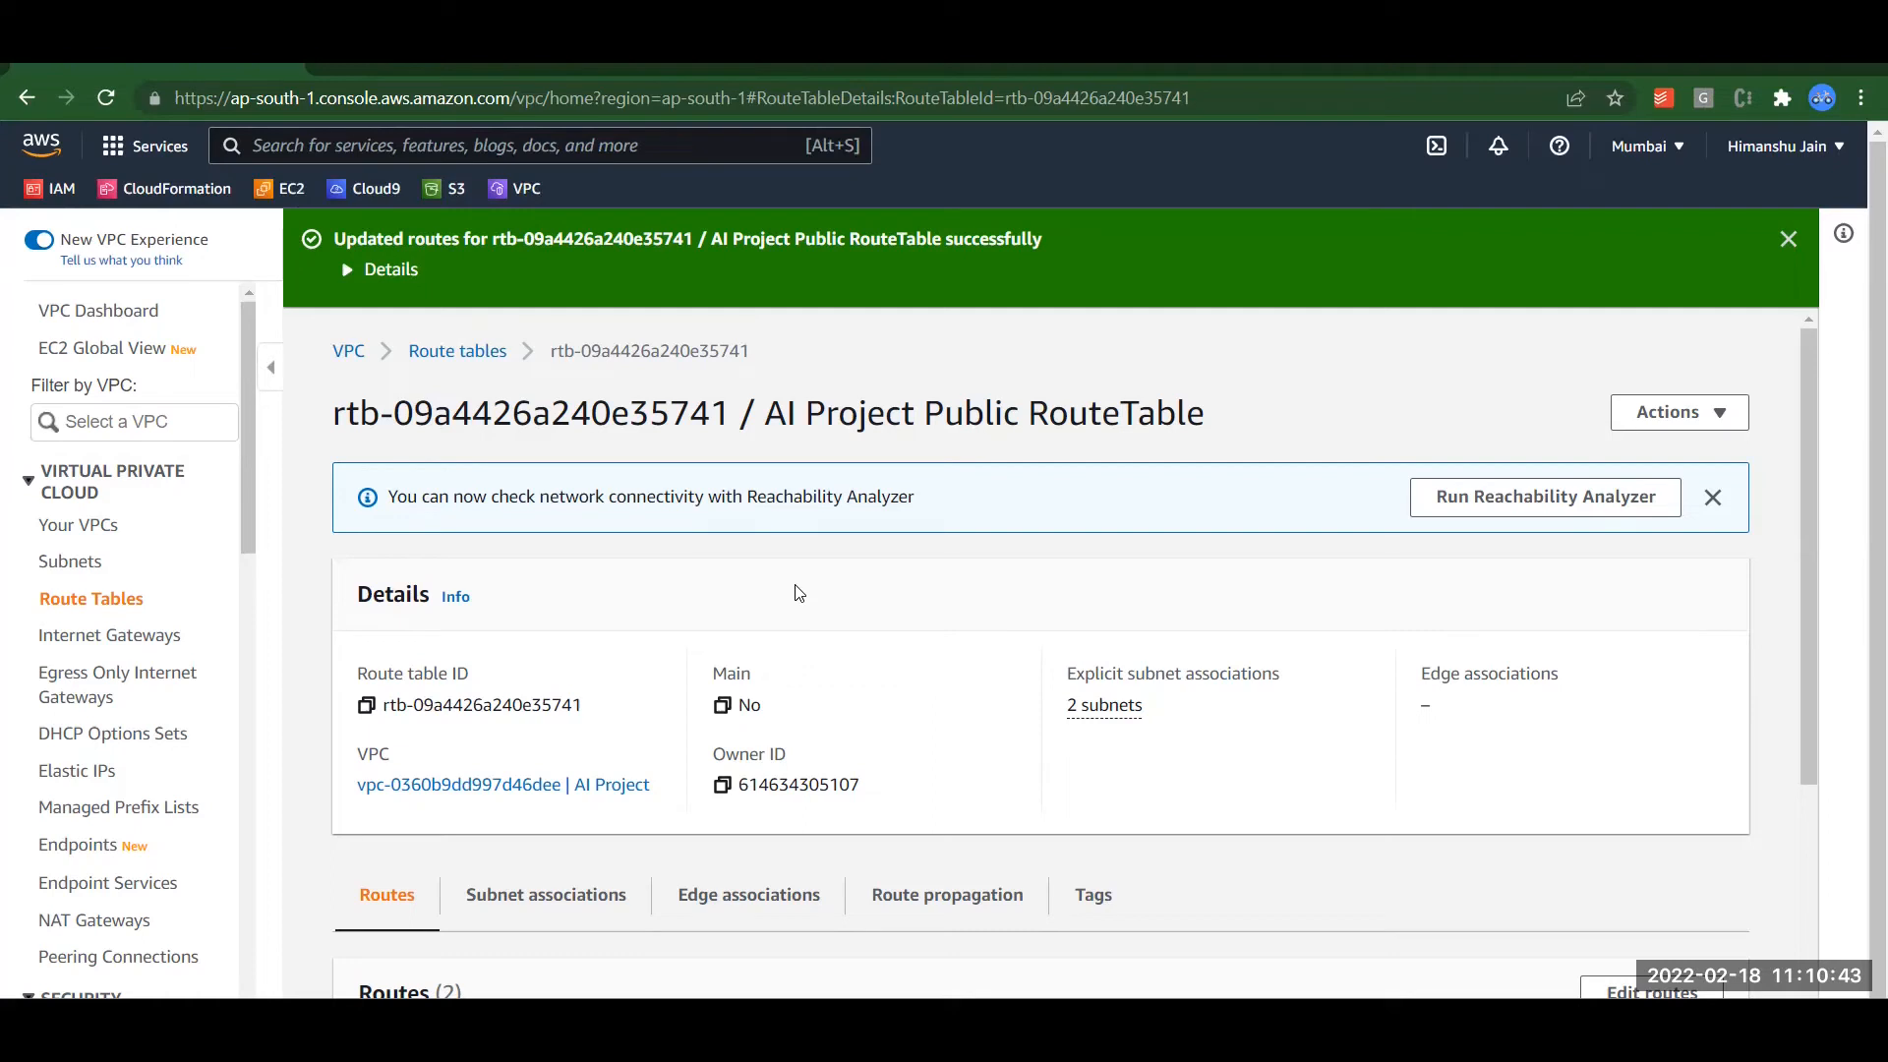
# Step: Start creating a new VPC security group named AI Project Security Group
pyautogui.moveTo(244, 383); pyautogui.dragTo(236, 531)
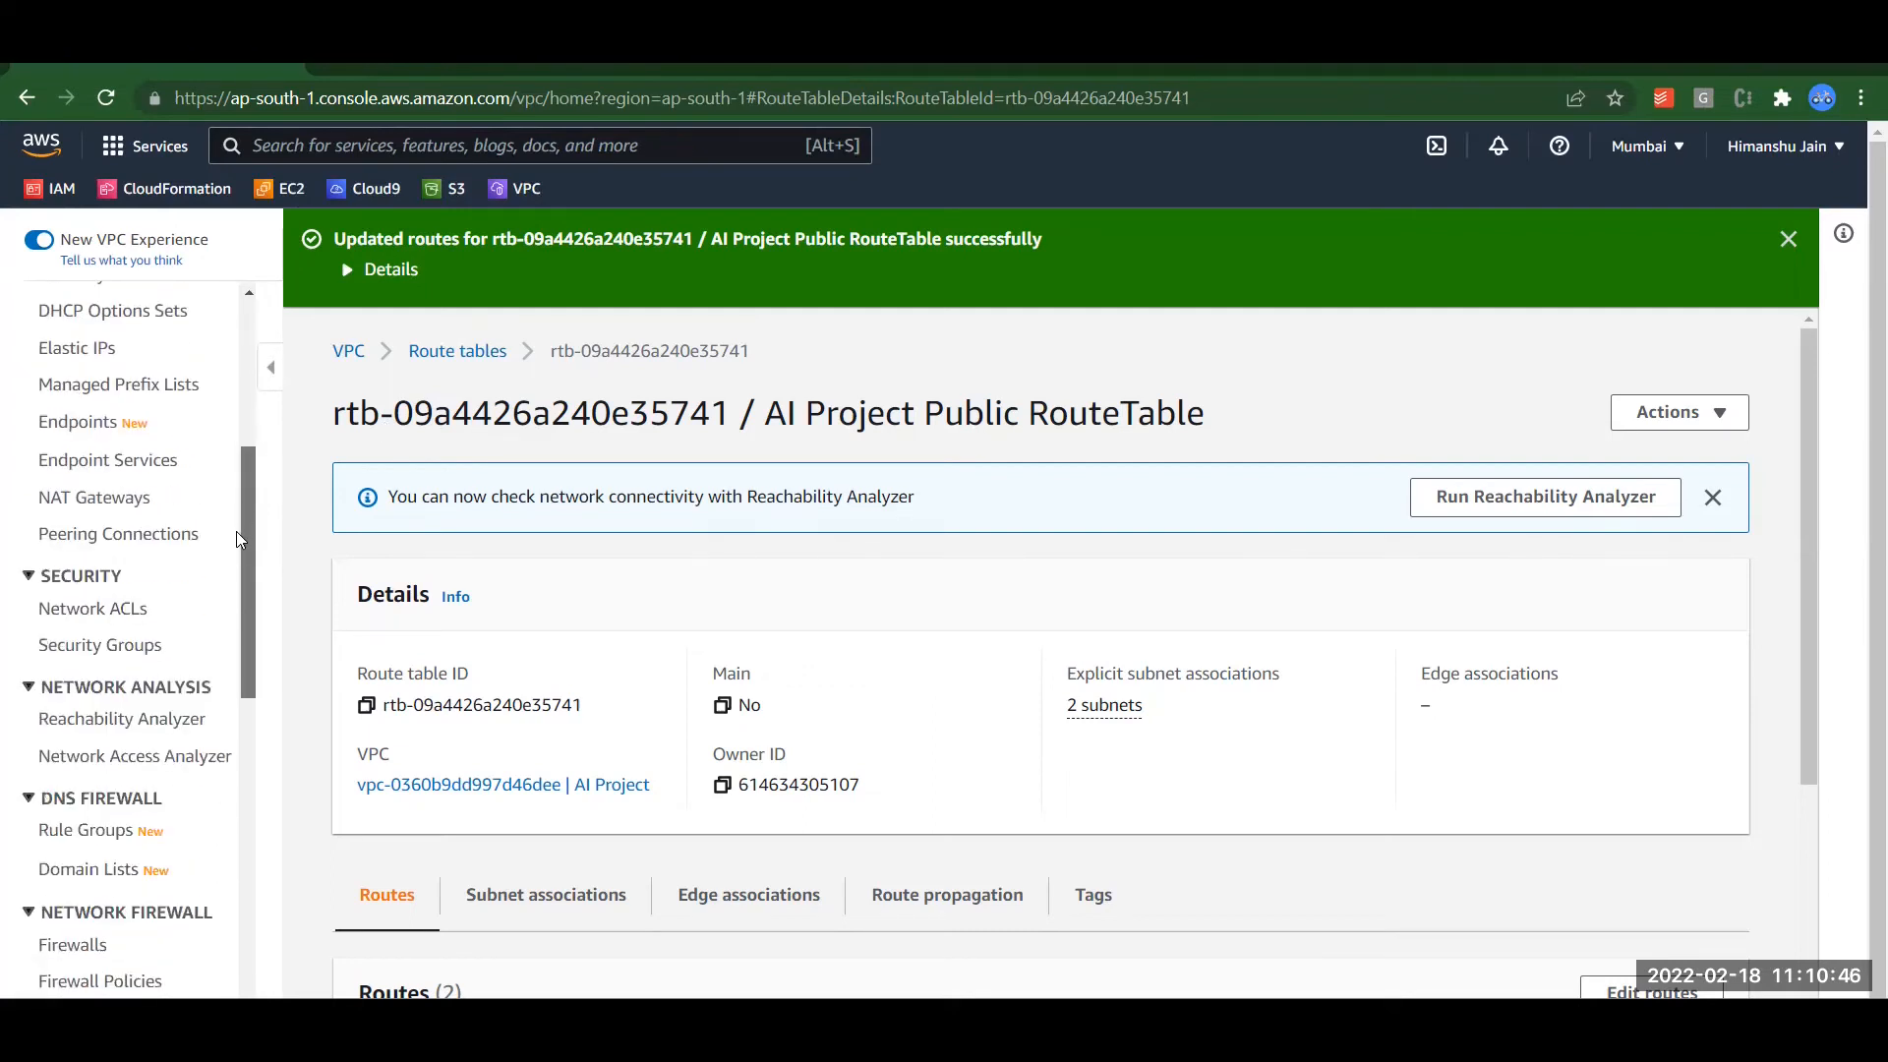
pyautogui.click(125, 651)
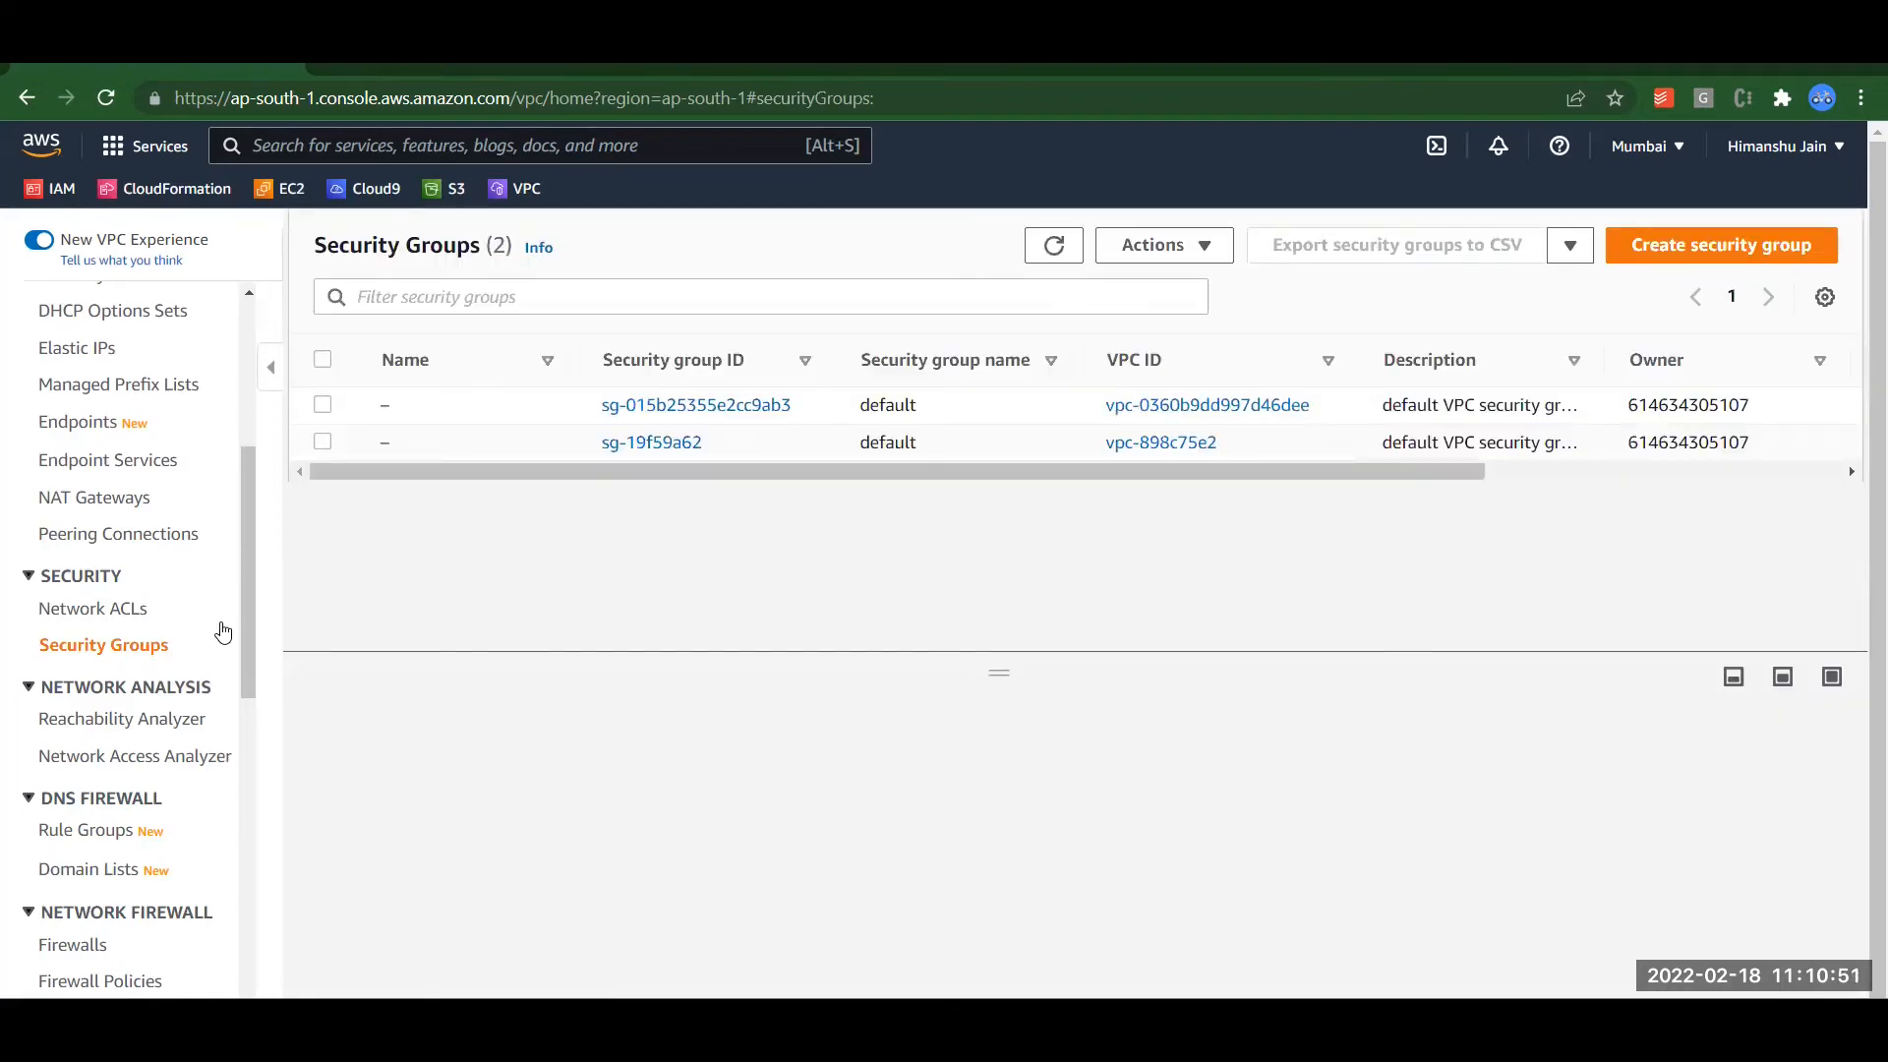
pyautogui.click(1625, 244)
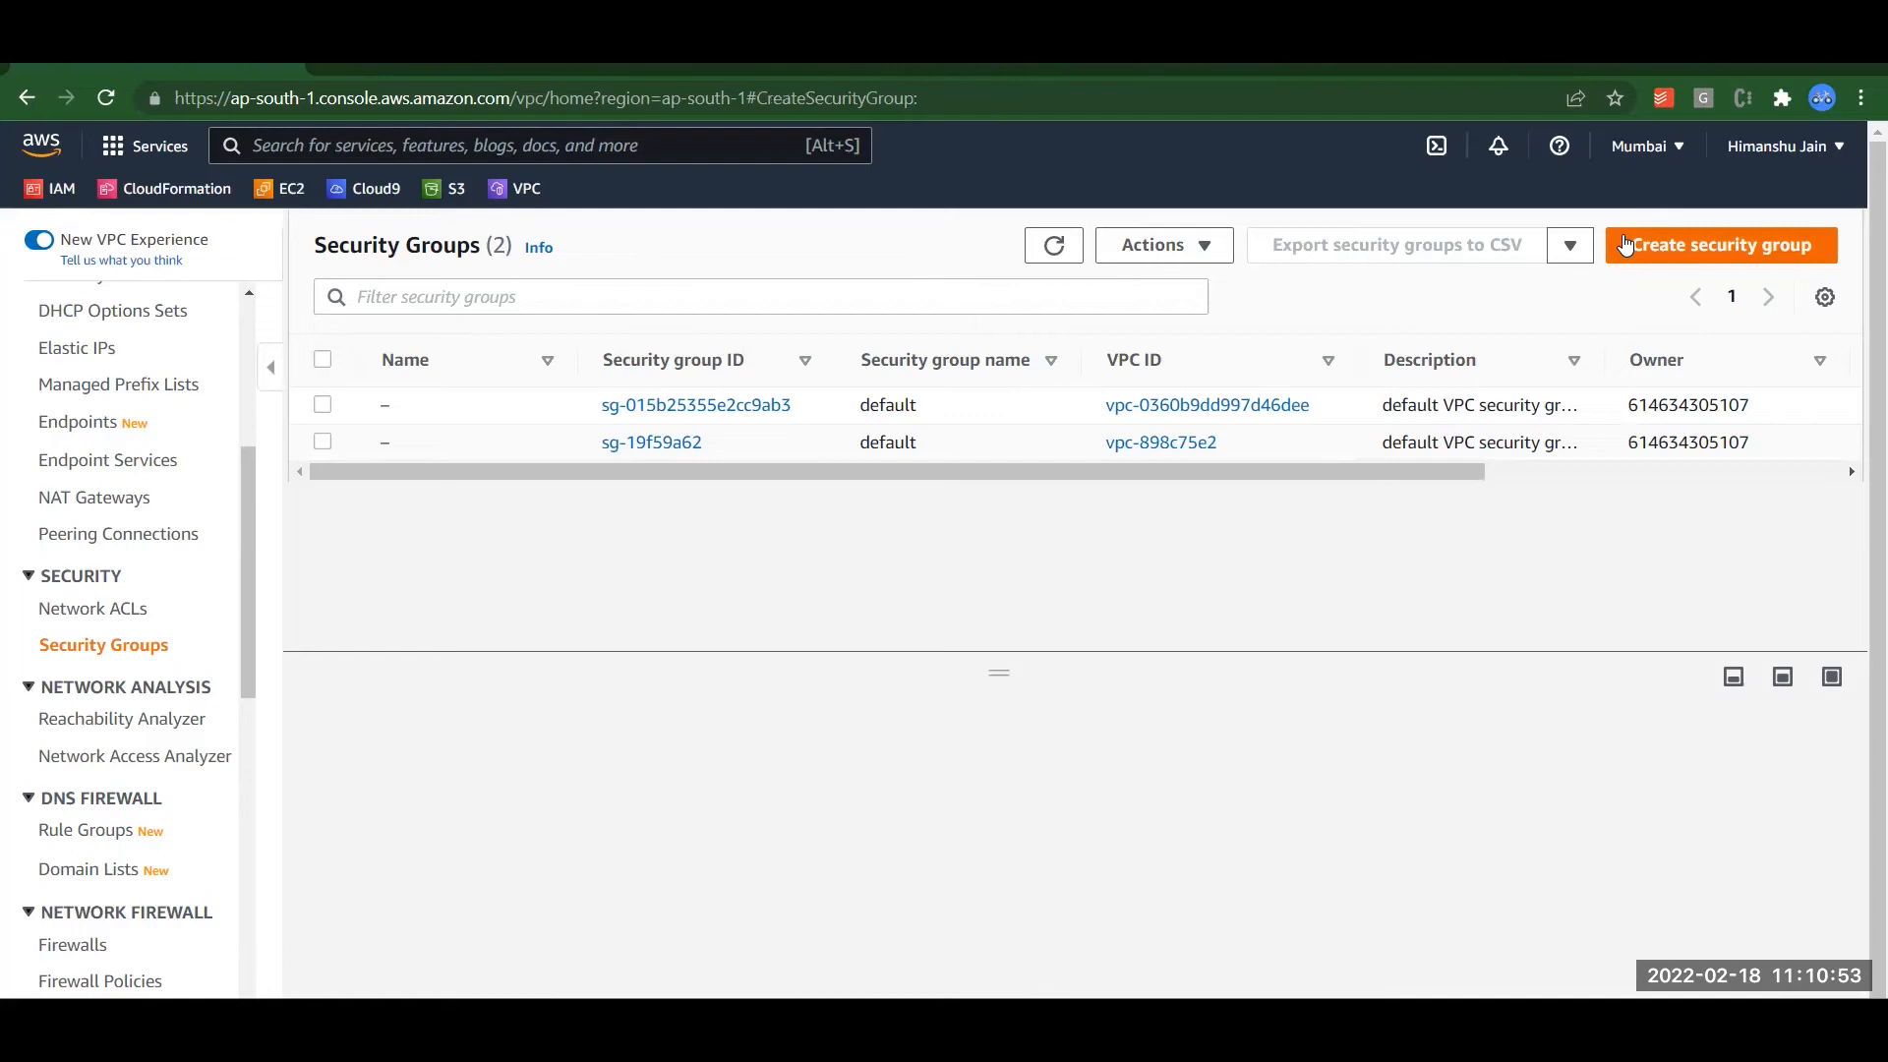
pyautogui.click(267, 526)
pyautogui.write('AI Project Security Griup')
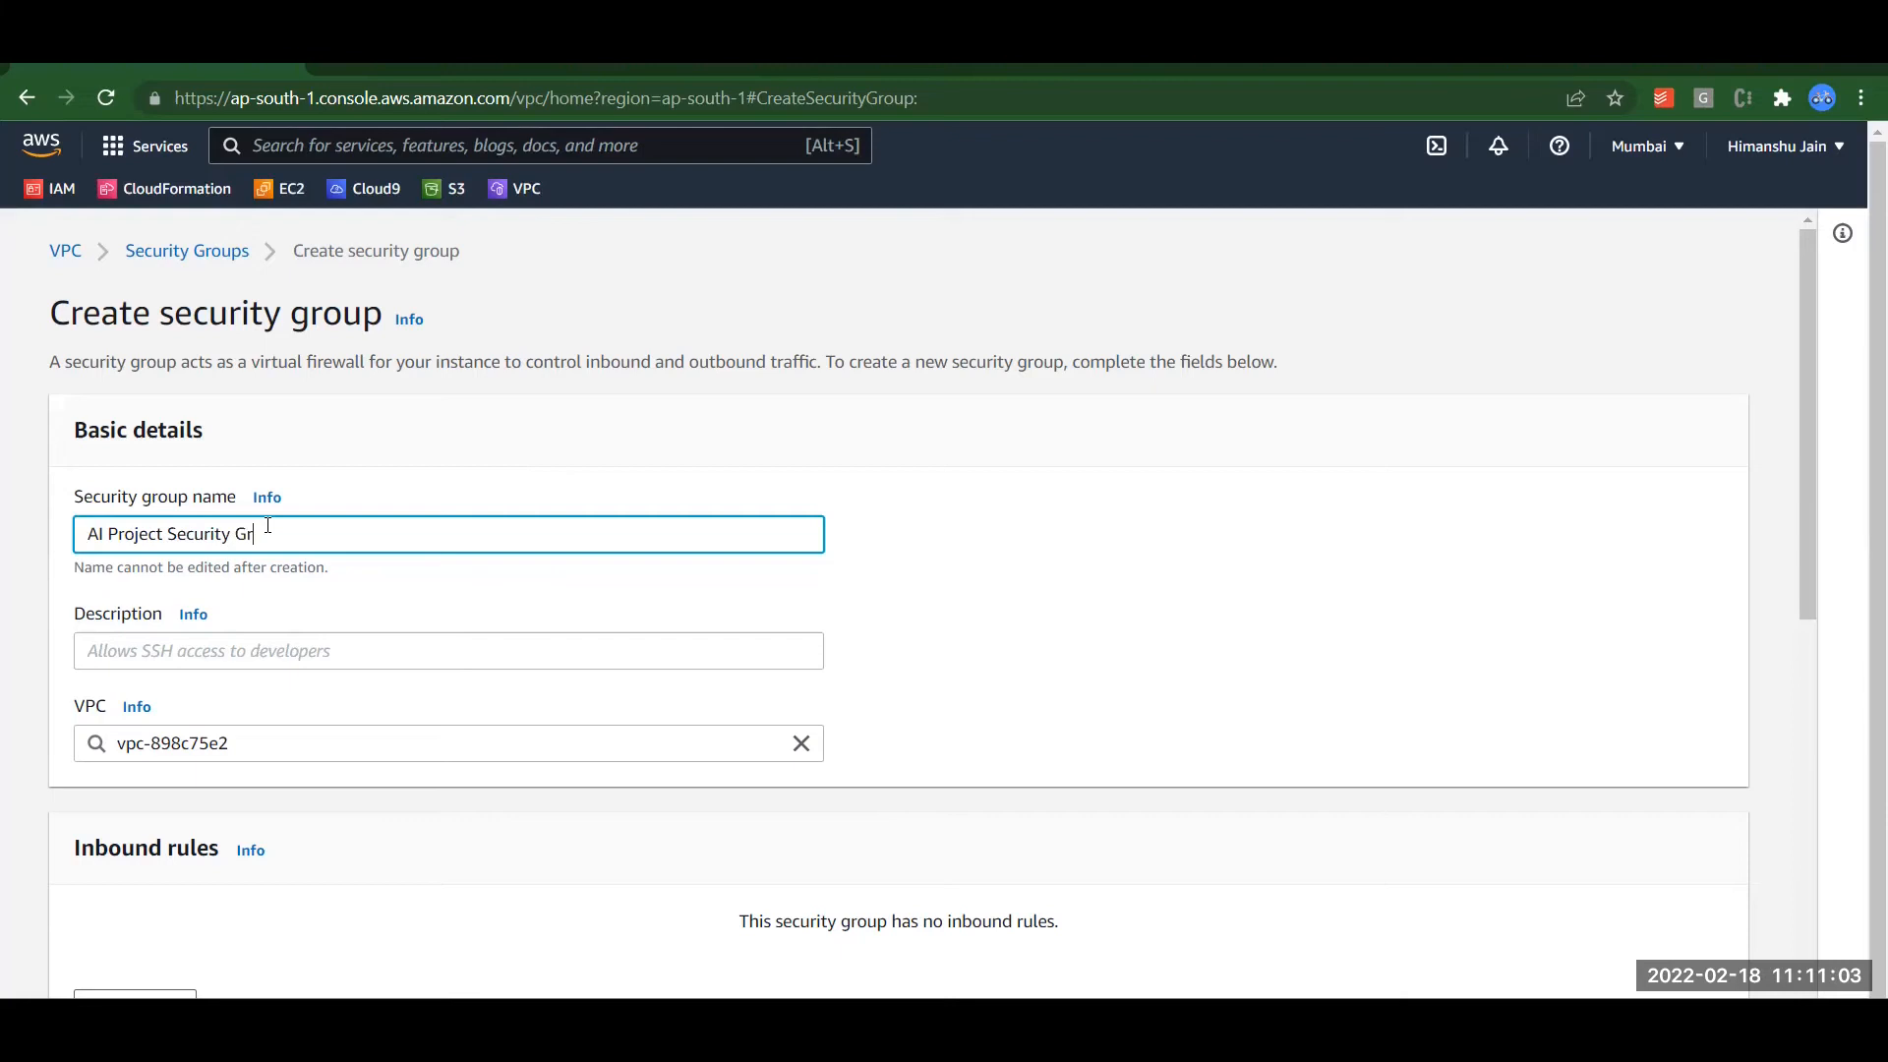
pyautogui.press('BackSpace')
pyautogui.press('BackSpace')
pyautogui.write('roup')
# Step: Reuse the name AI Project Security Group as the description and assign the group to the AI Project VPC
pyautogui.hotkey('ctrl', 'a')
pyautogui.hotkey('ctrl', 'c')
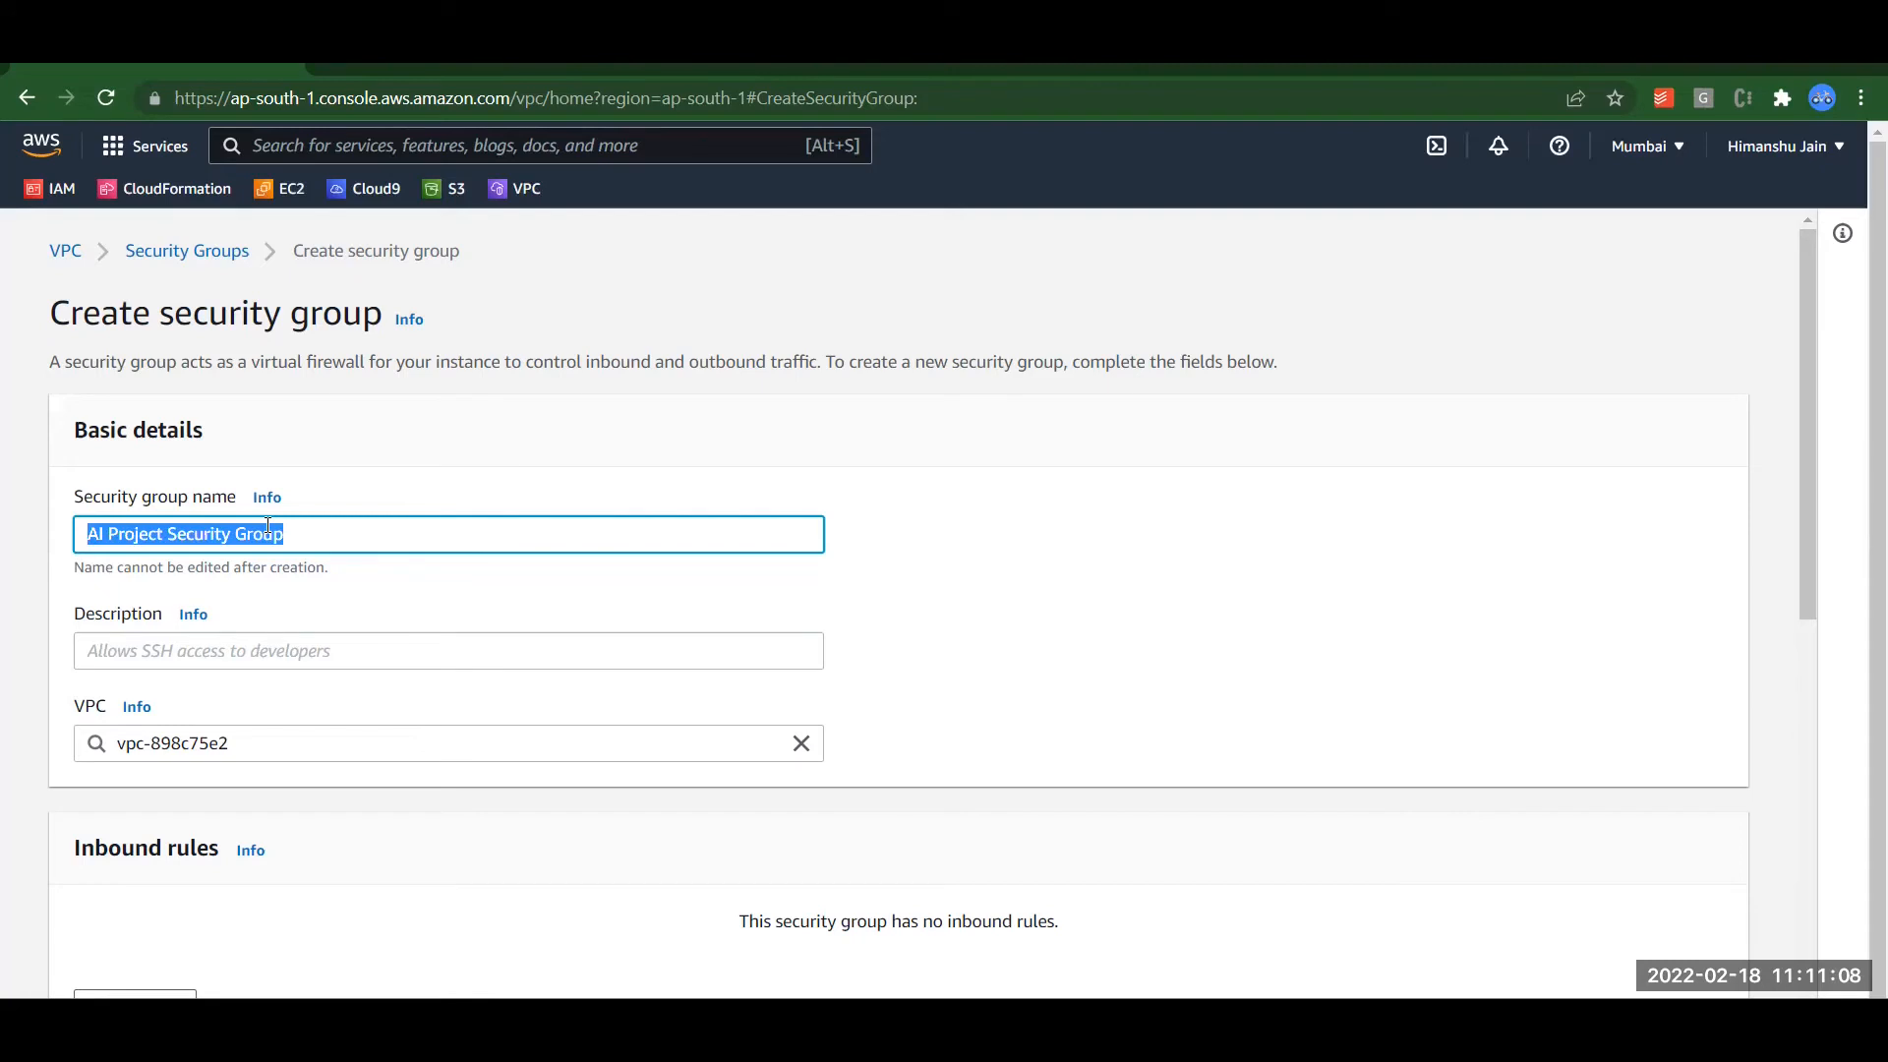
pyautogui.click(180, 665)
pyautogui.hotkey('ctrl', 'v')
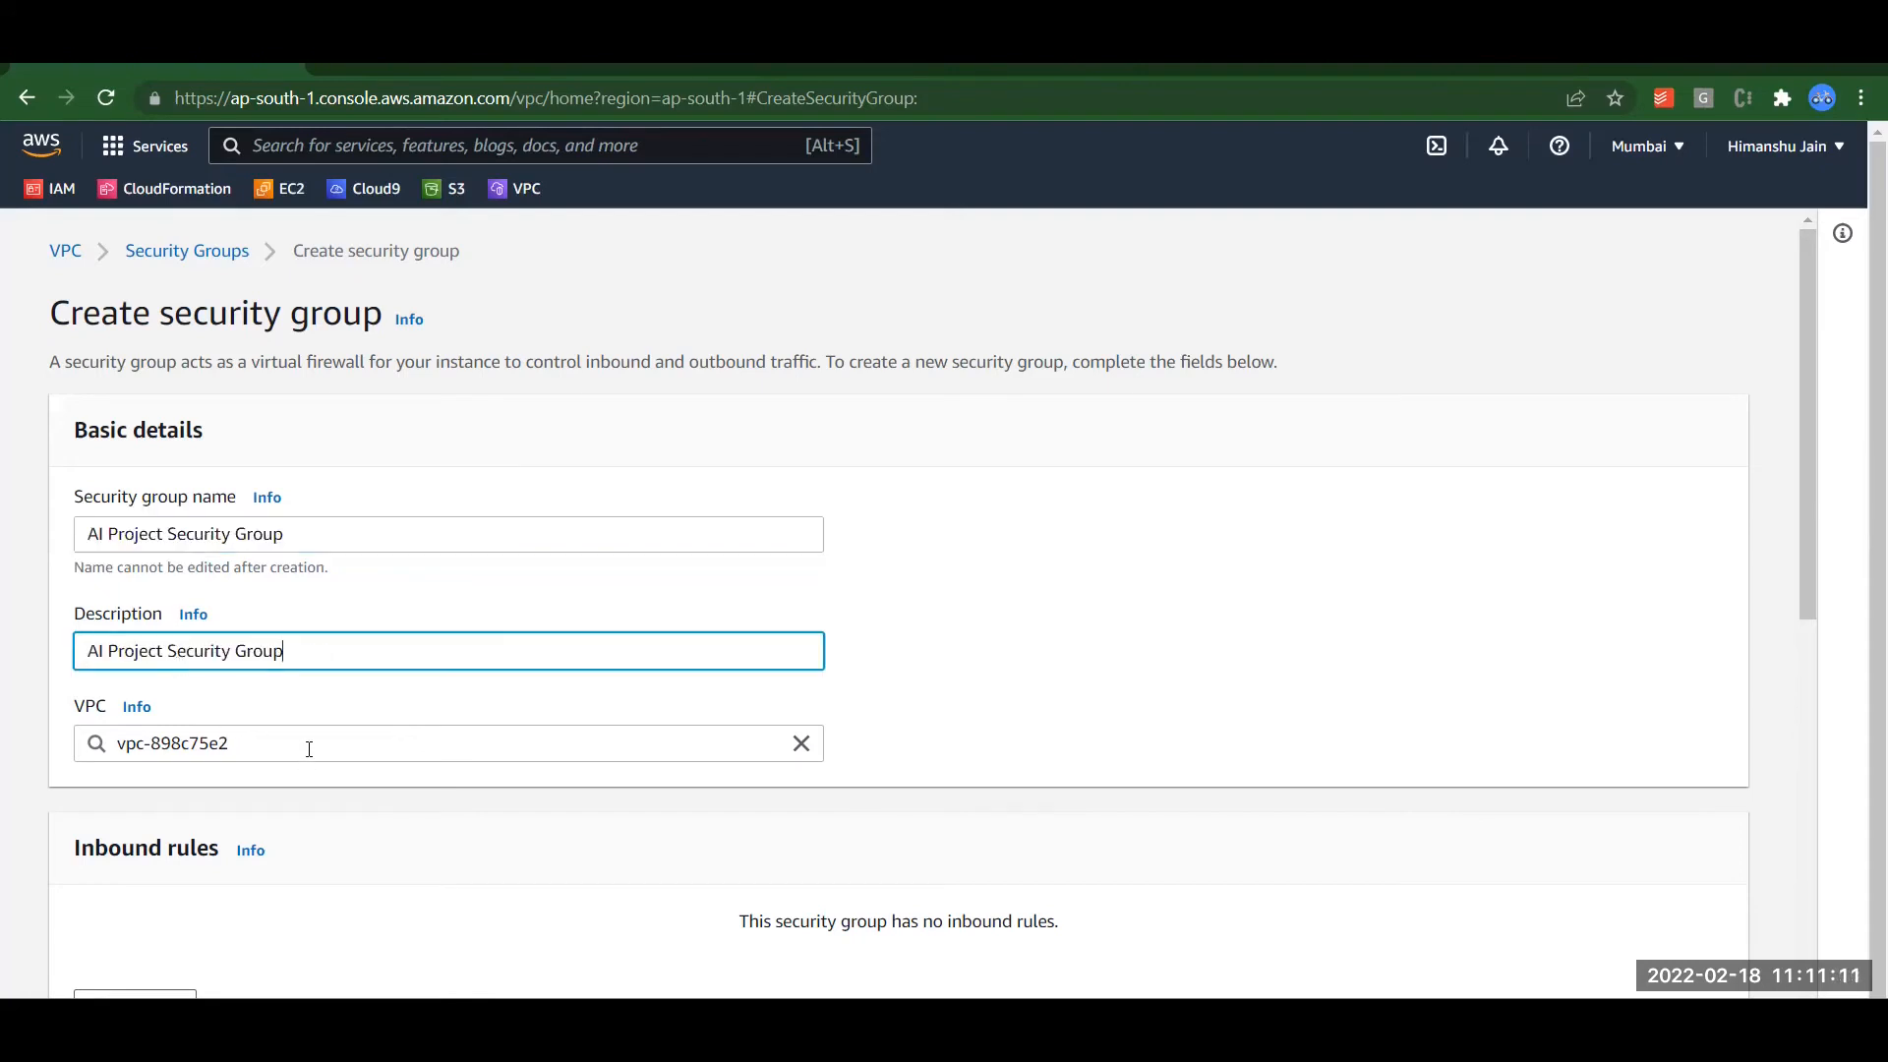
pyautogui.click(802, 743)
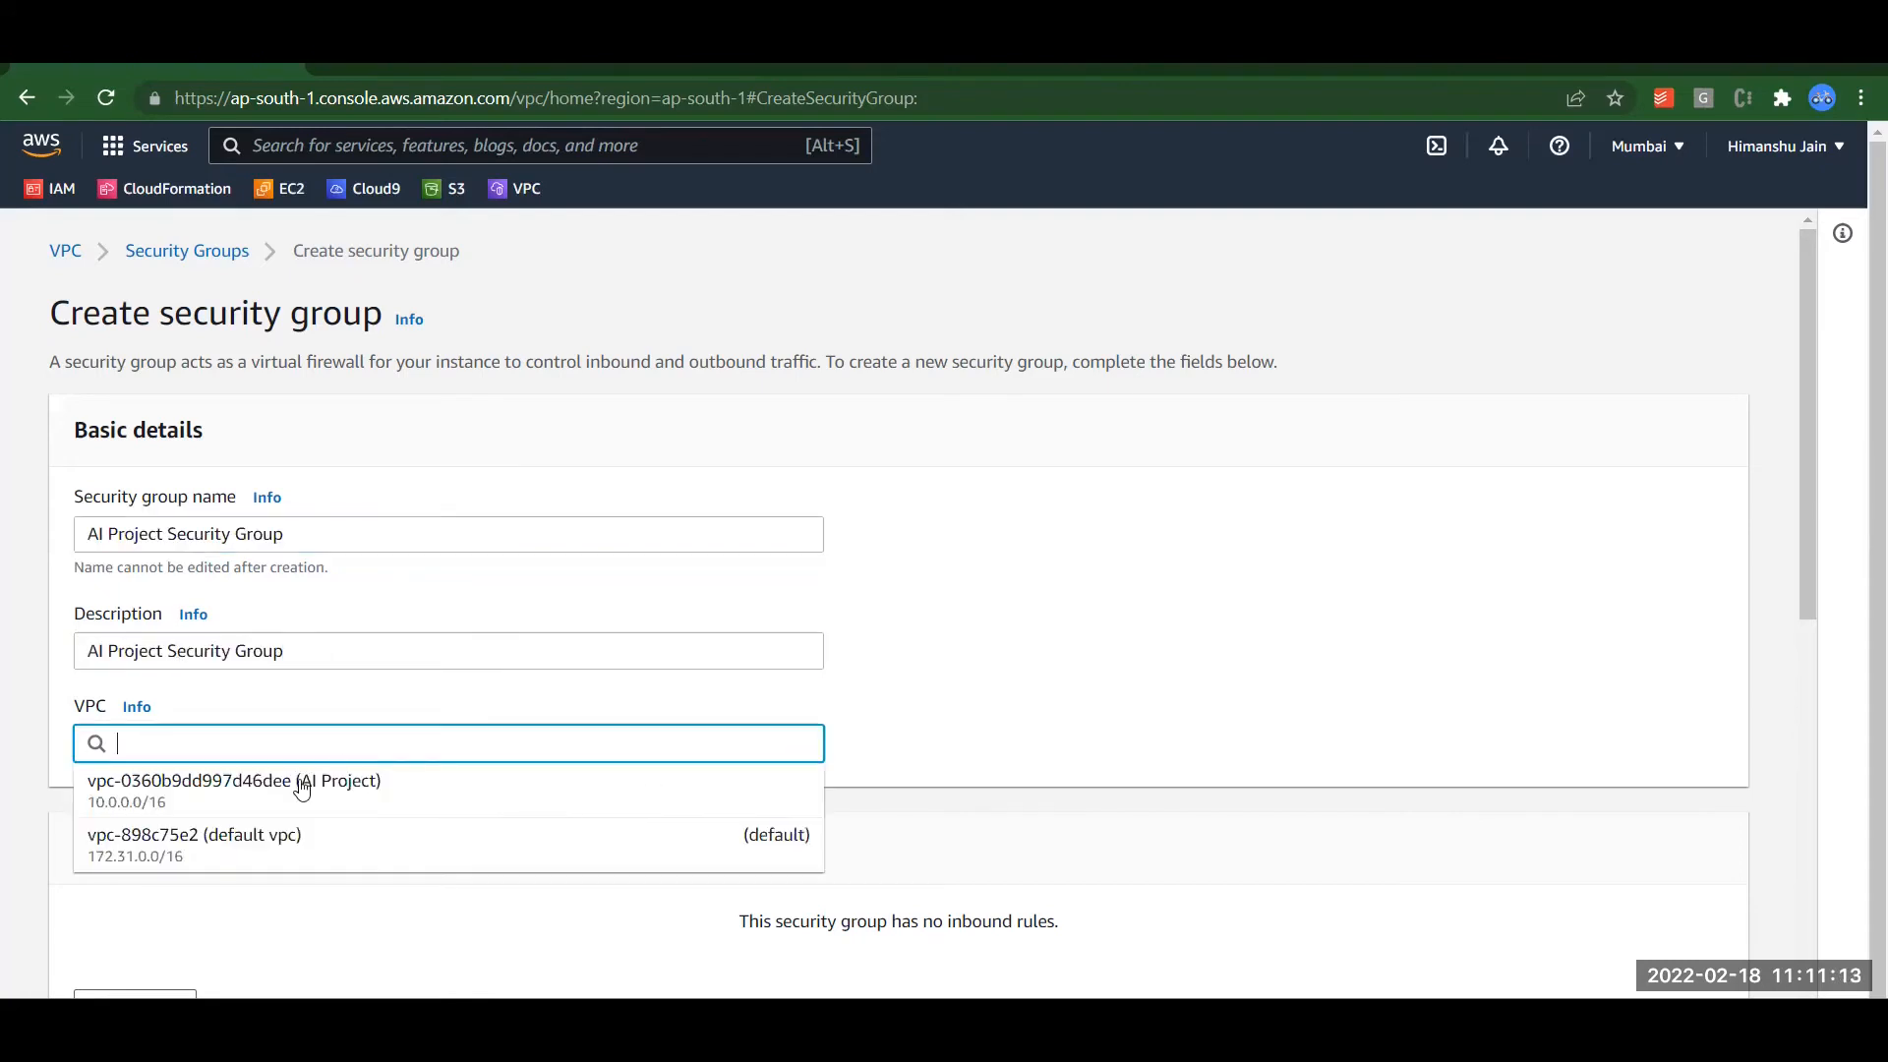
pyautogui.click(352, 788)
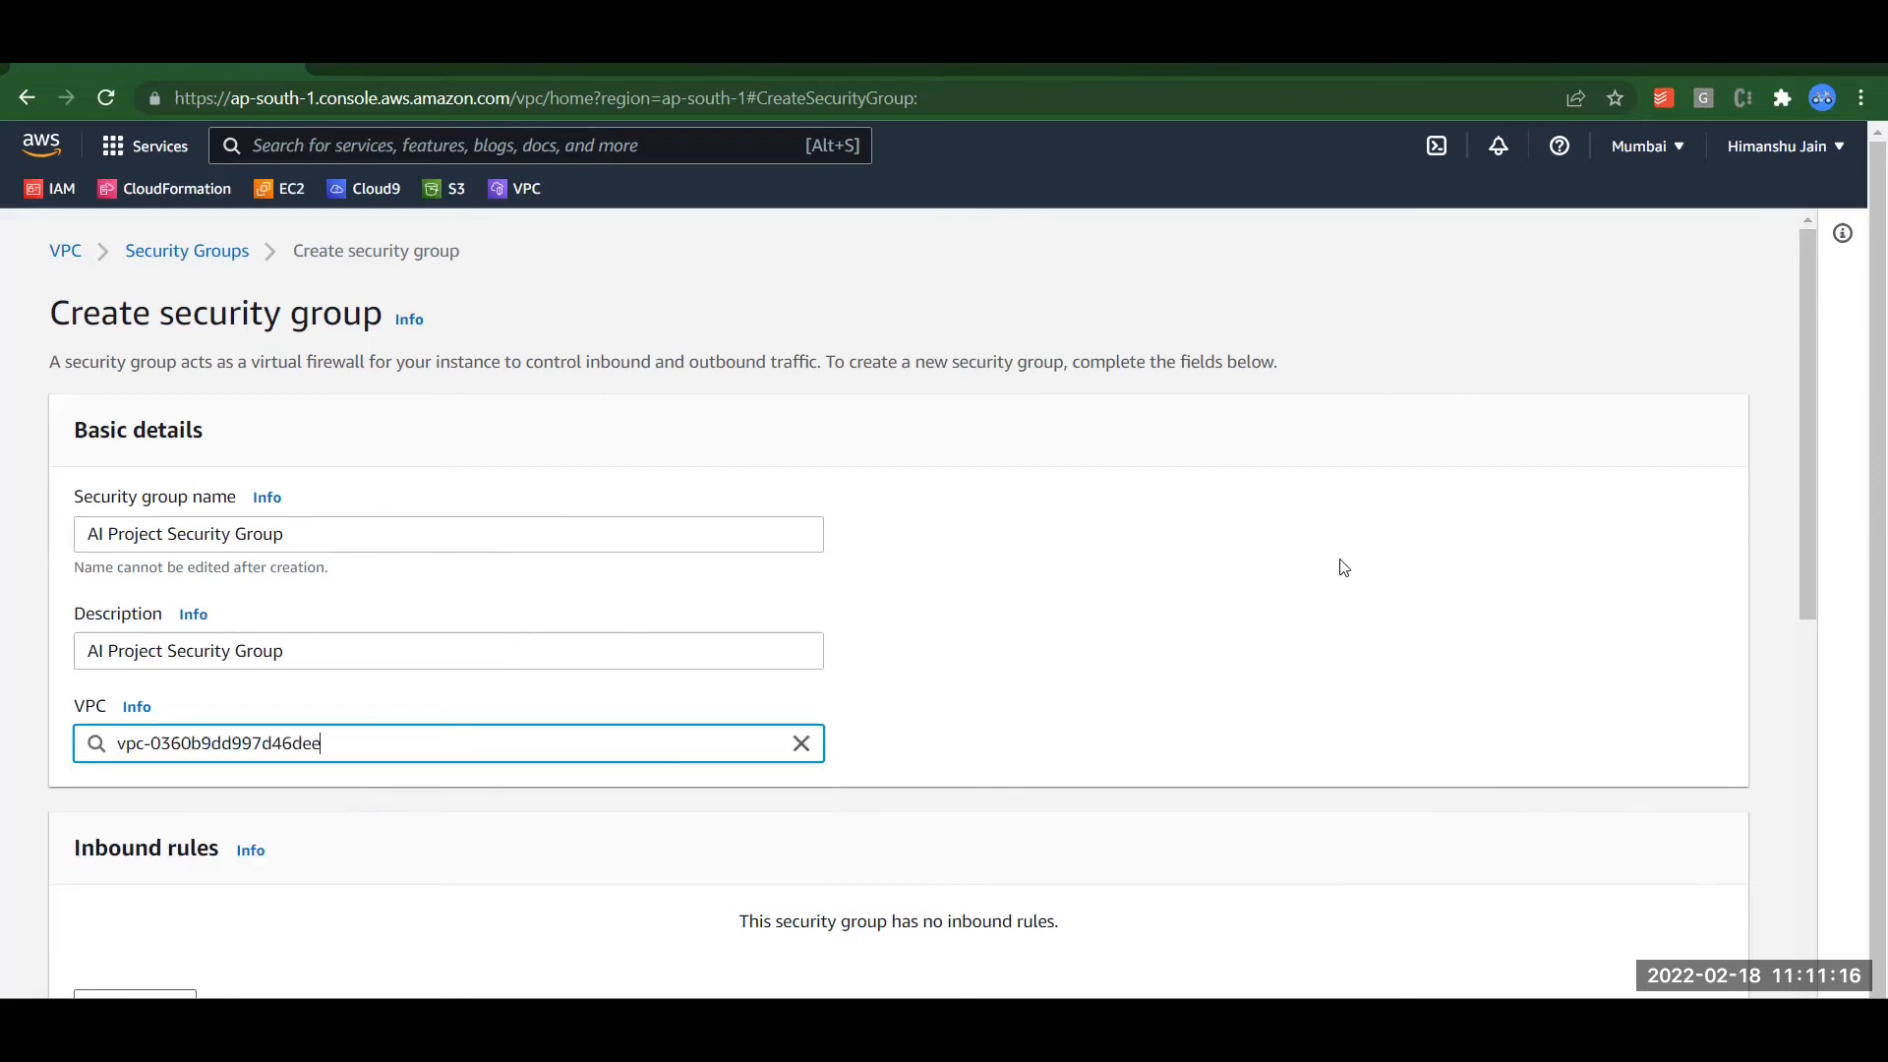
# Step: Add an inbound SSH rule to the security group with Anywhere-IPv4 as its source
pyautogui.moveTo(1812, 376); pyautogui.dragTo(1847, 659)
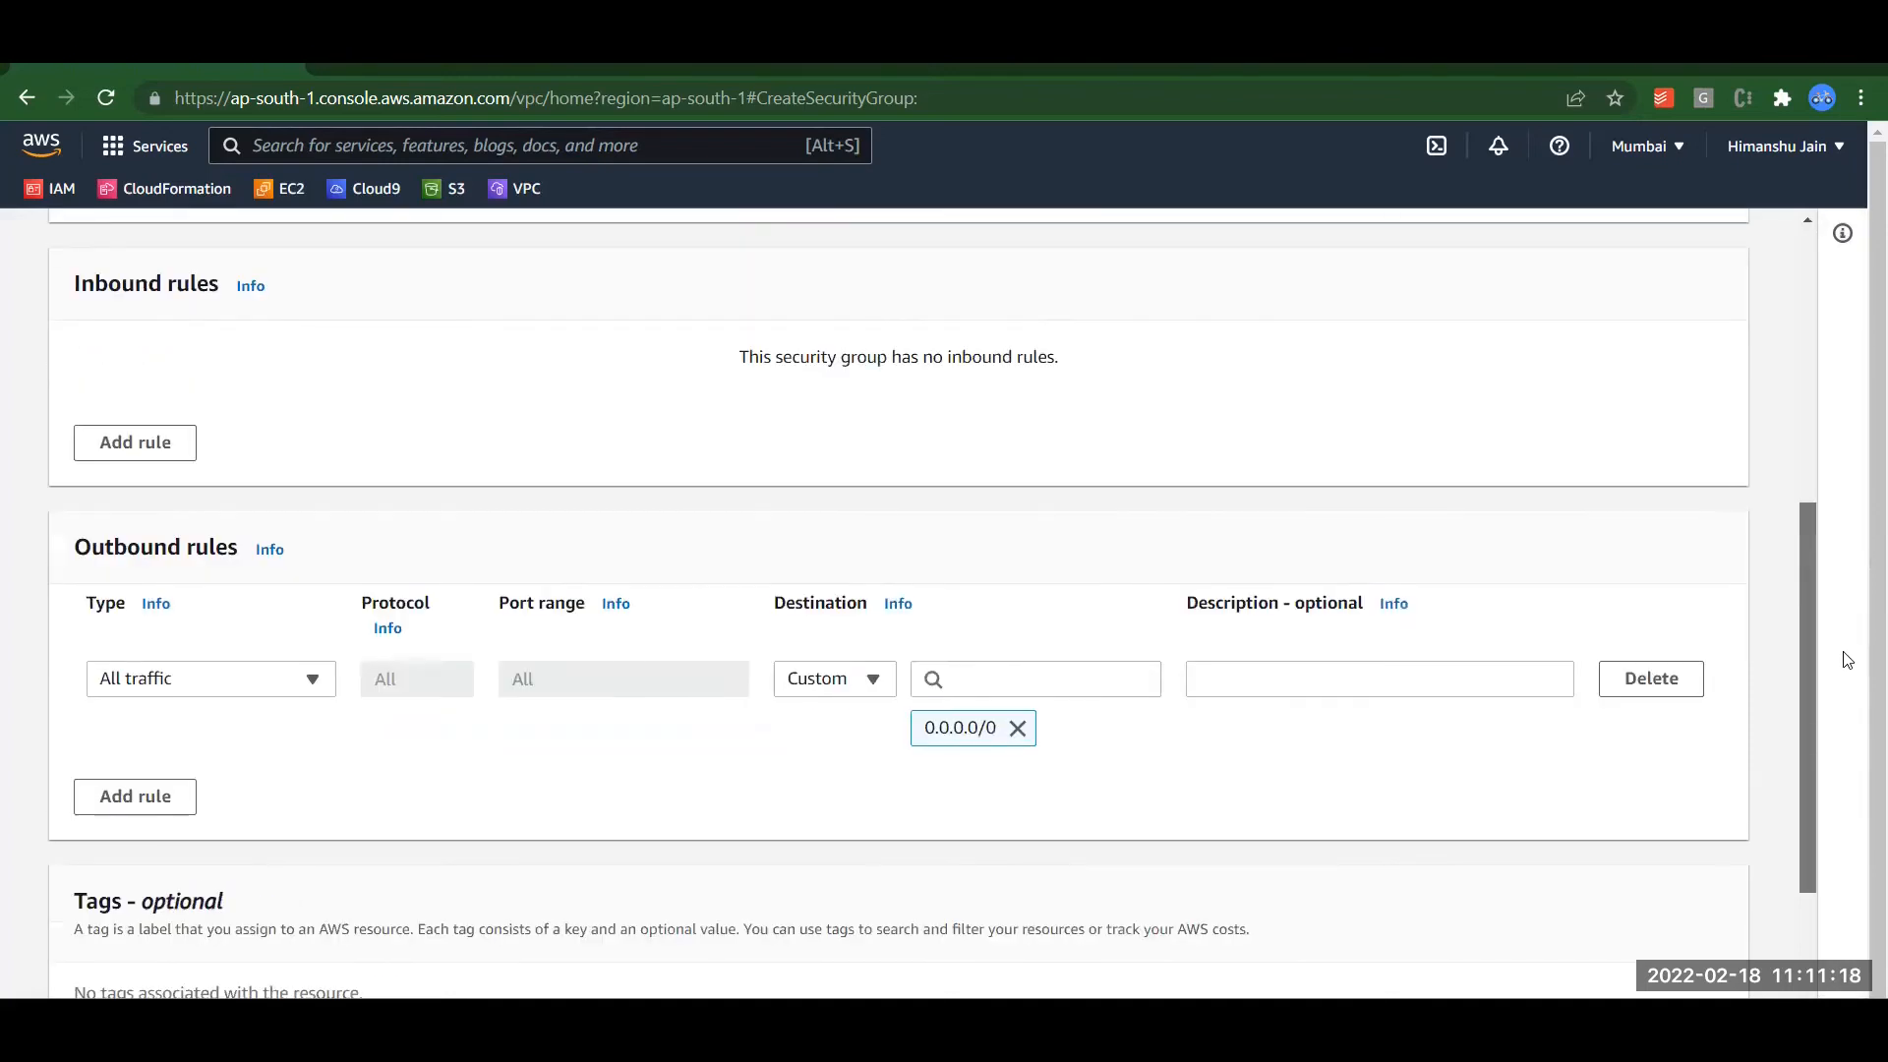
pyautogui.click(121, 447)
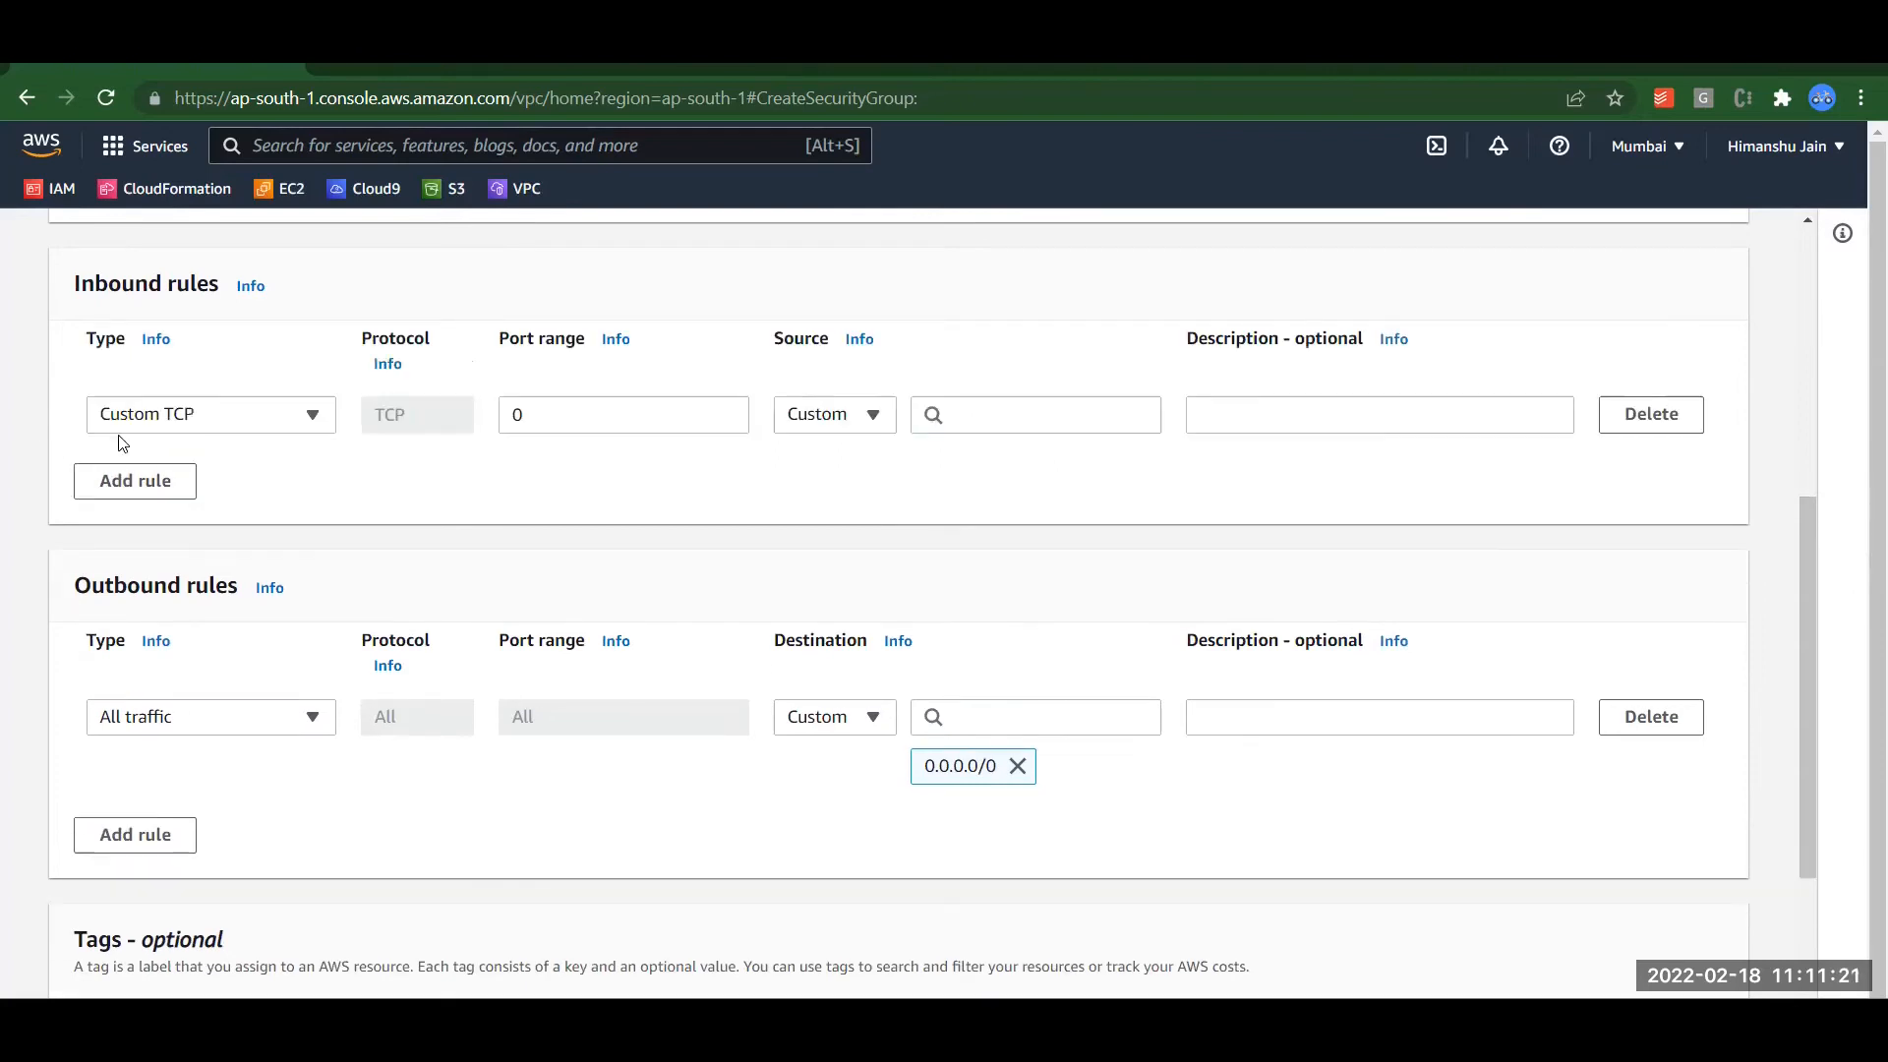
pyautogui.click(197, 433)
pyautogui.click(145, 819)
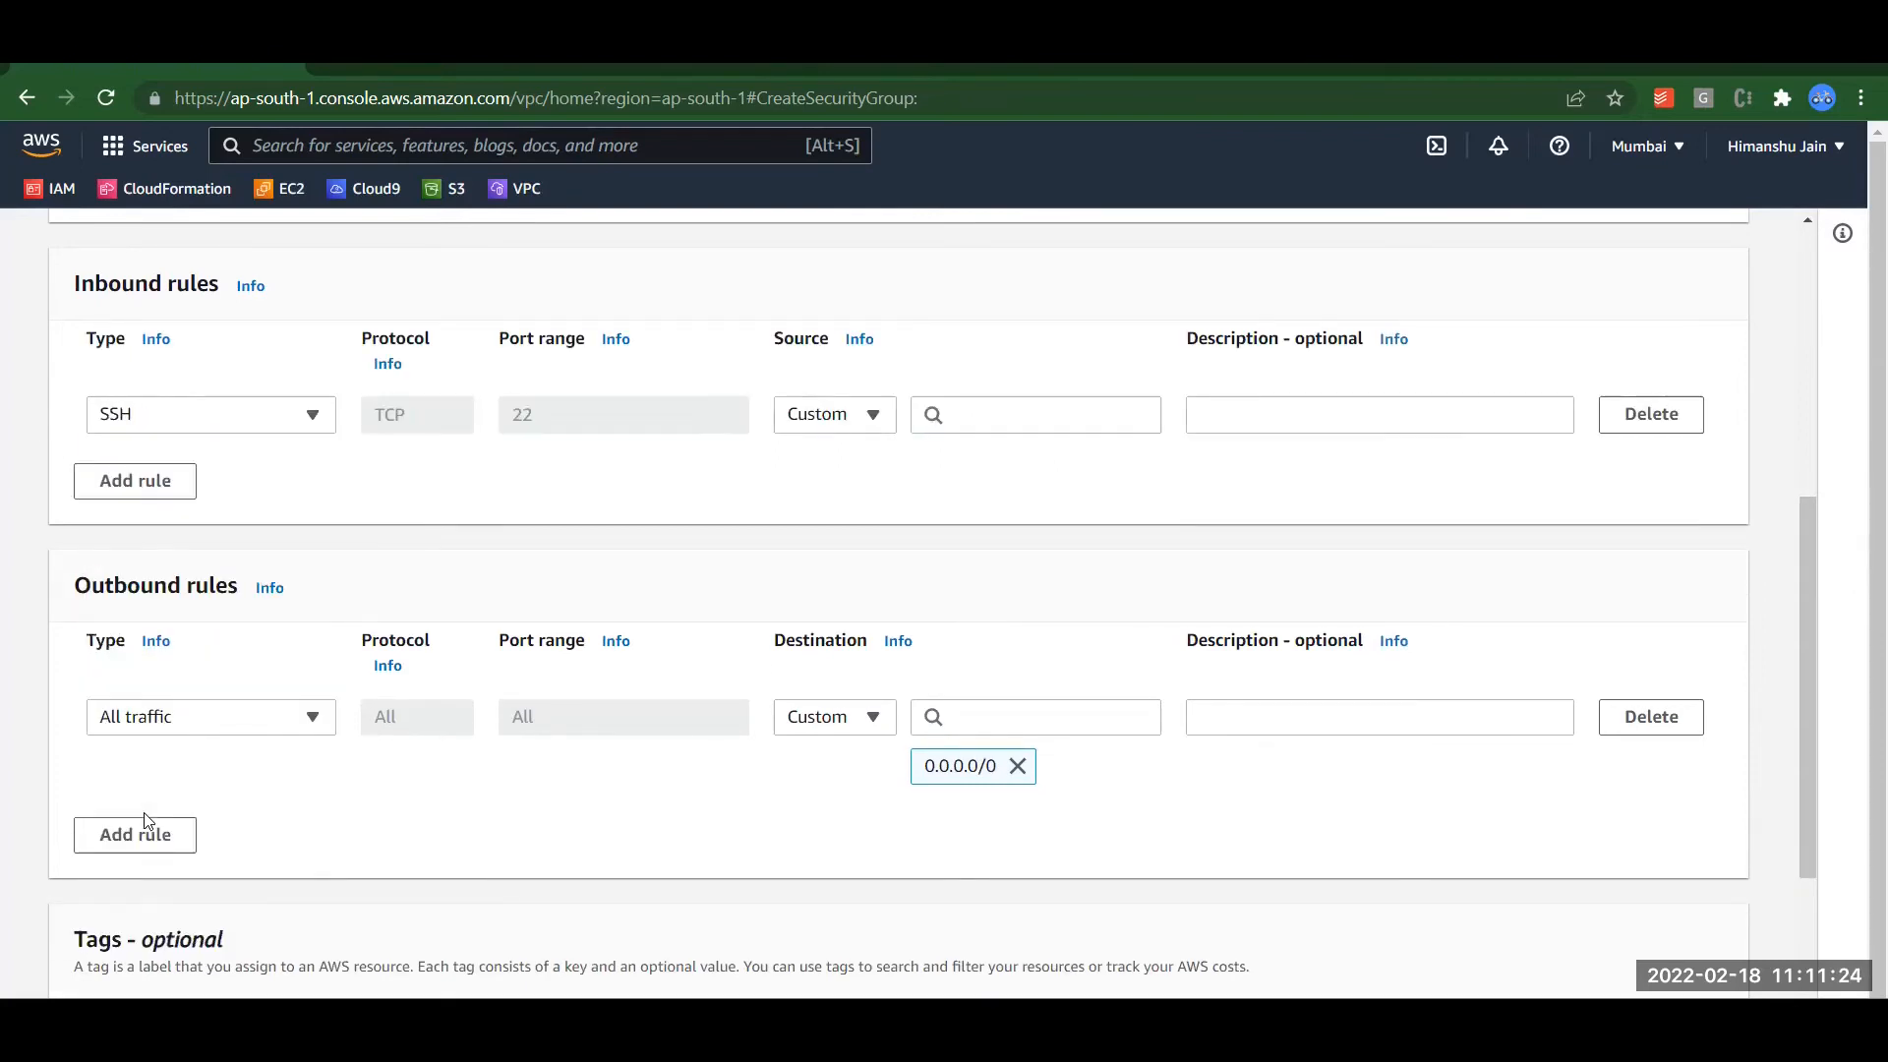
pyautogui.click(863, 417)
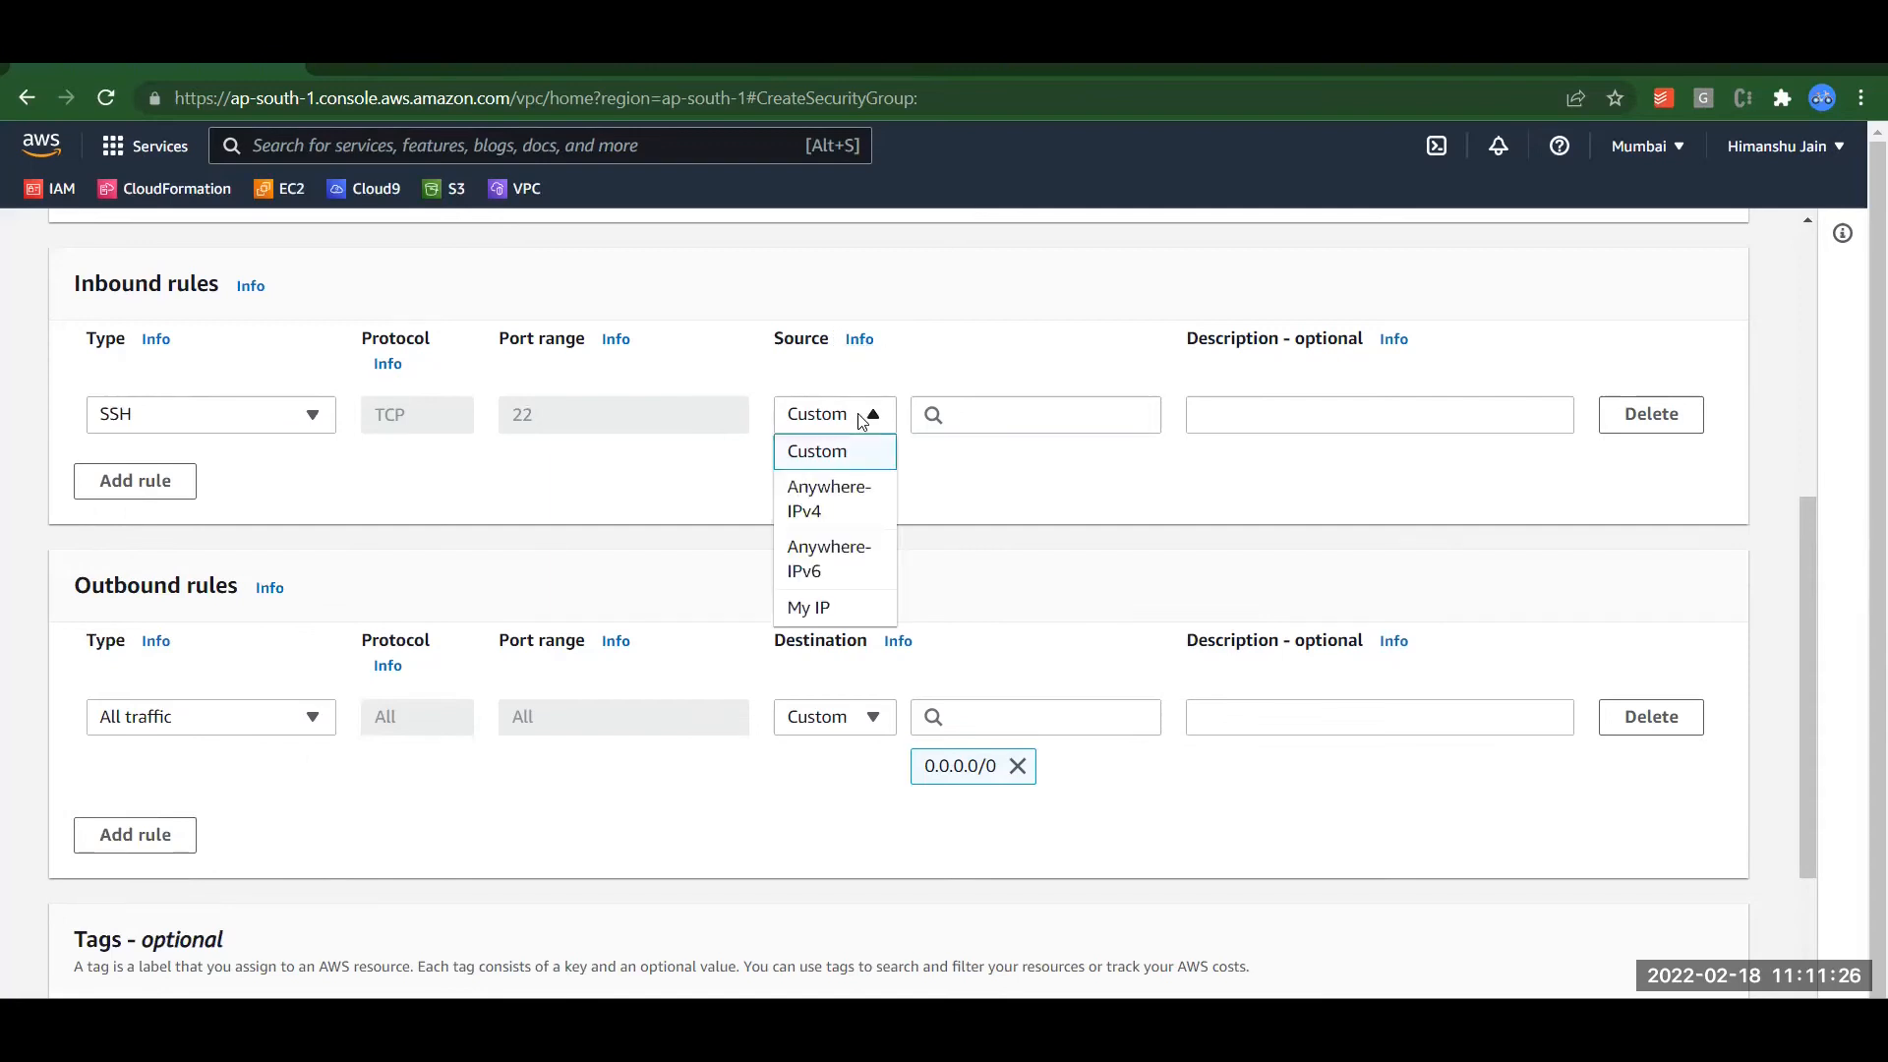
pyautogui.click(829, 507)
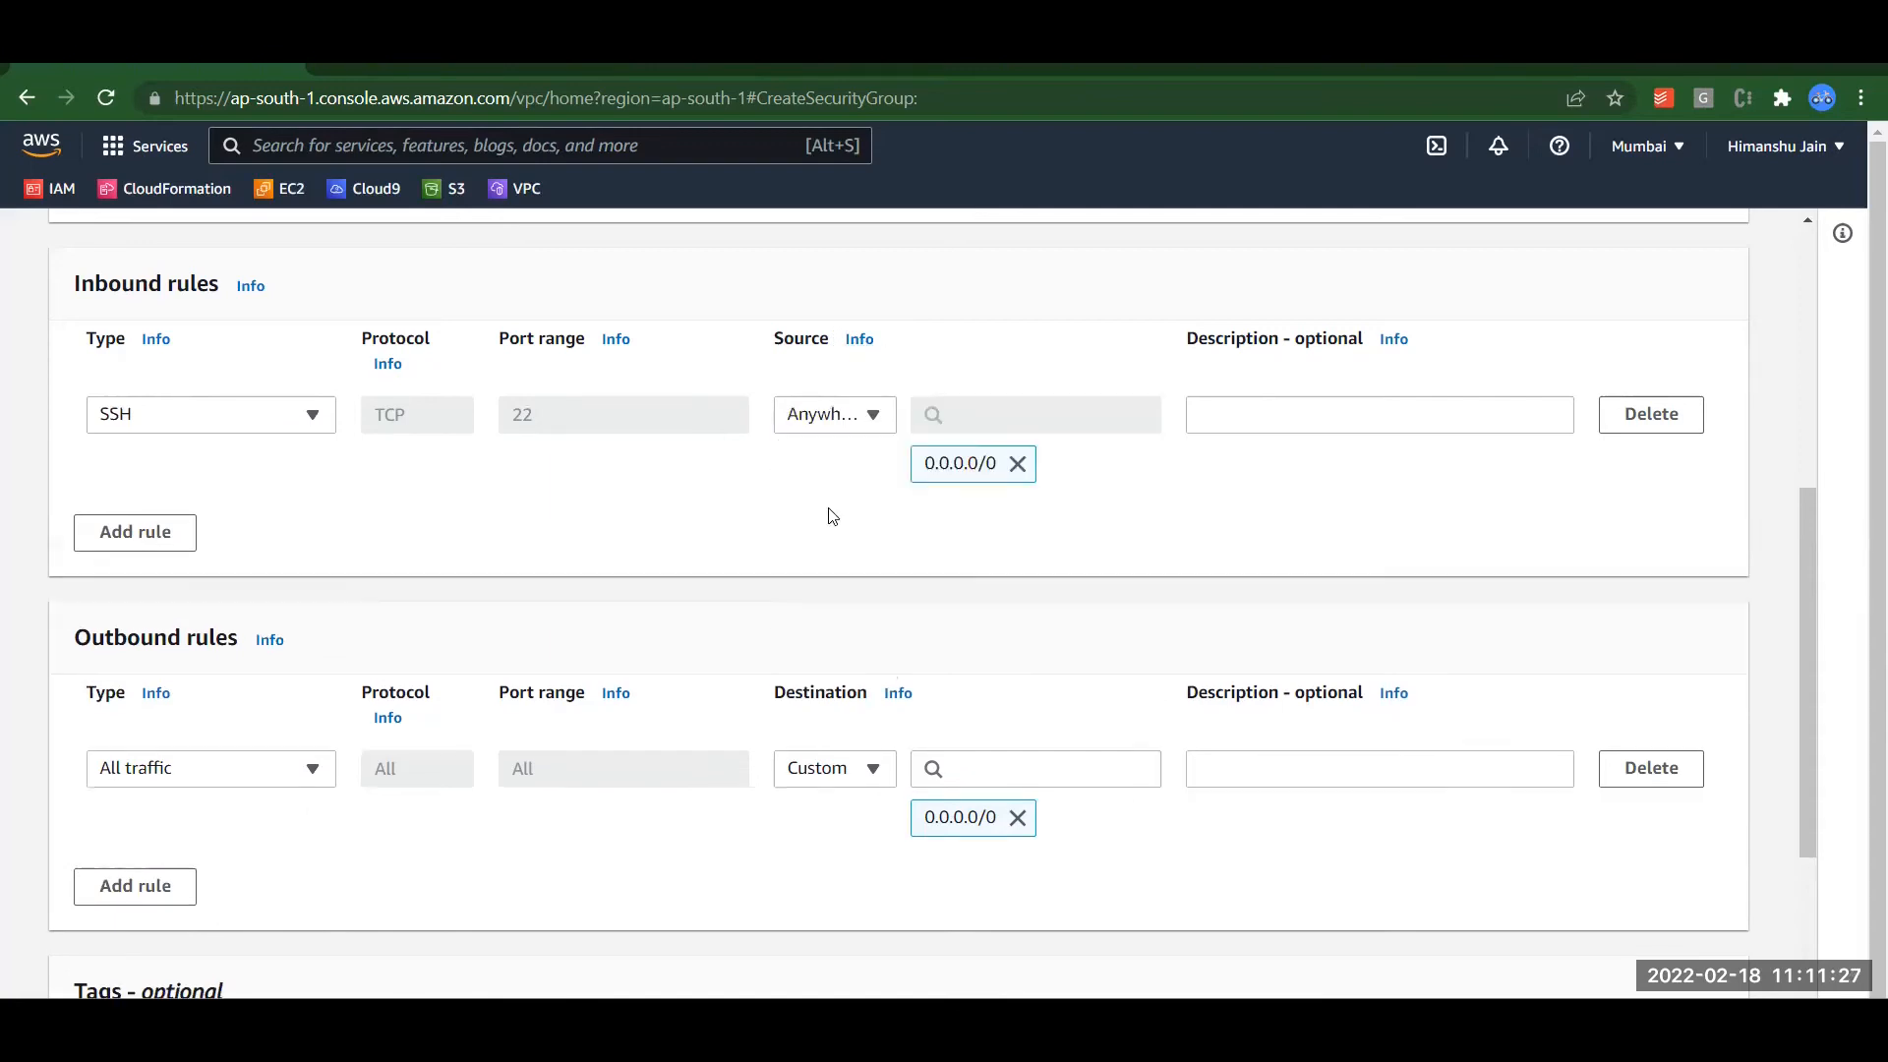
# Step: Add a second inbound rule of type HTTP with source Anywhere-IPv4, and create the security group
pyautogui.click(127, 547)
pyautogui.click(175, 530)
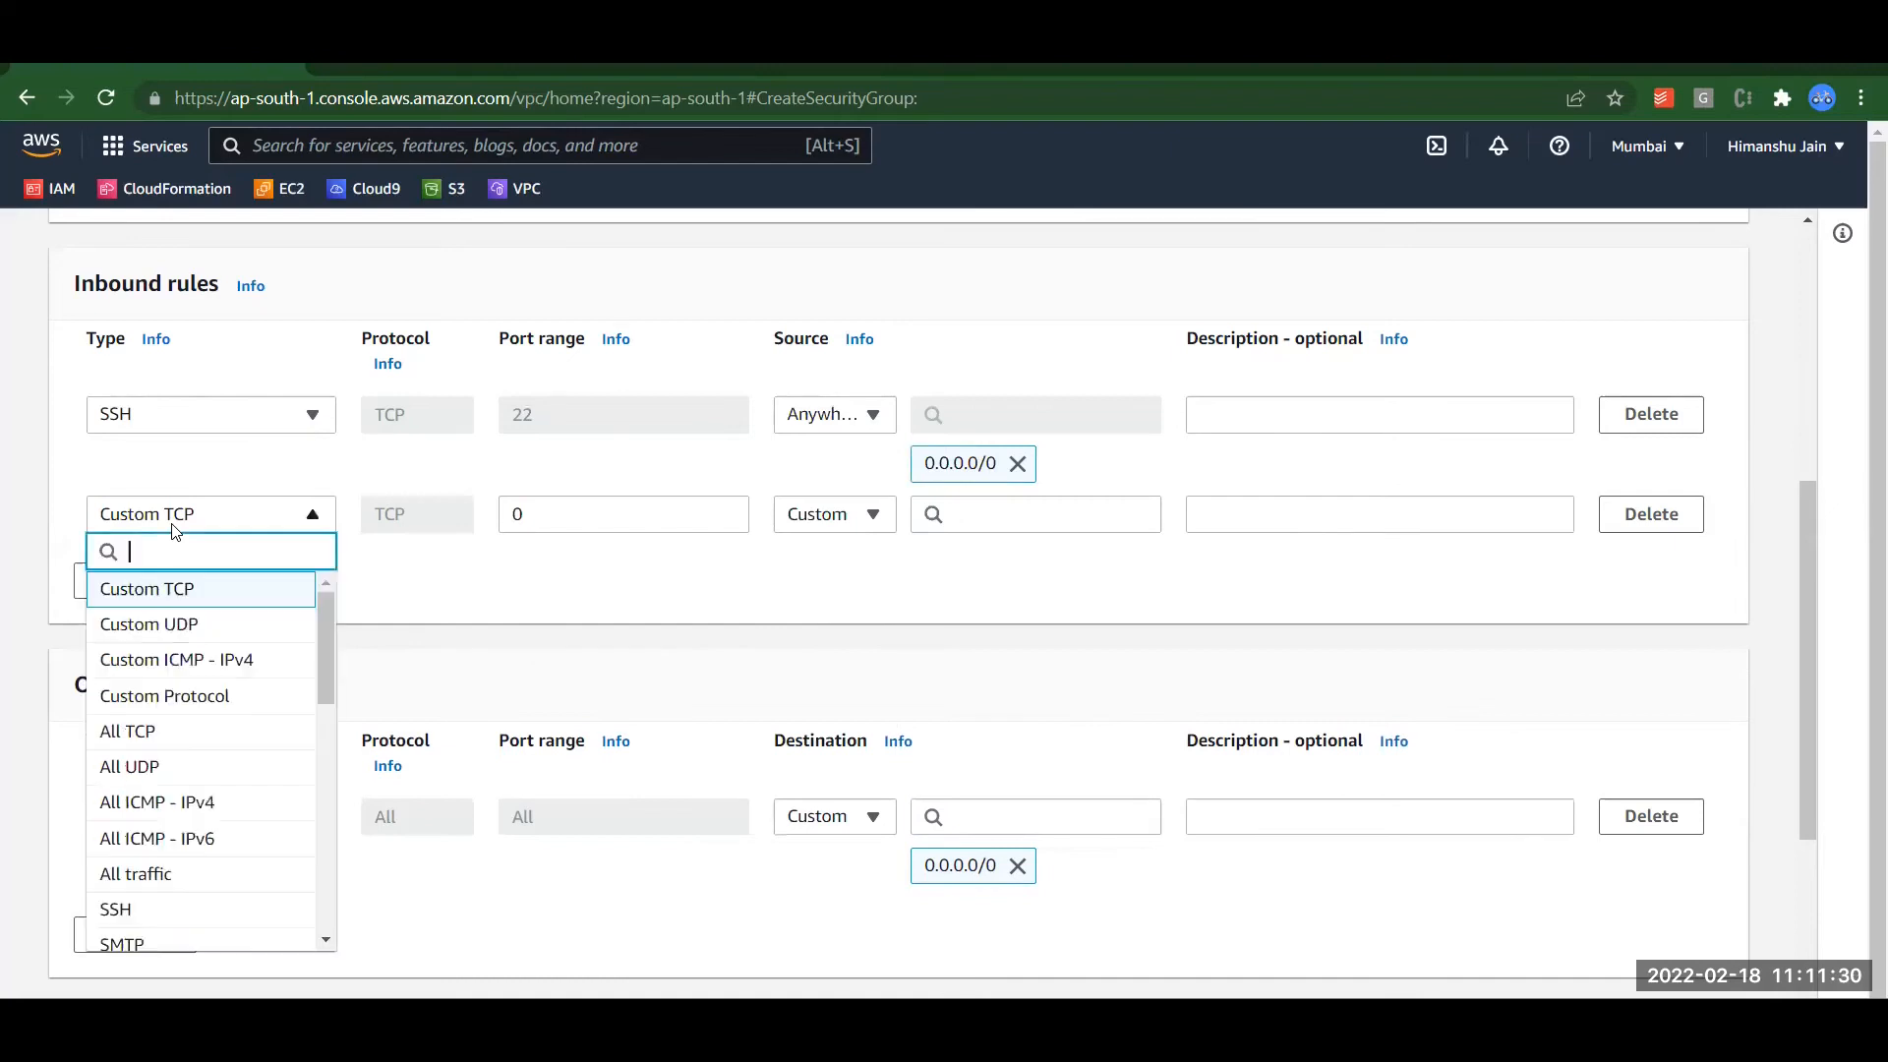
pyautogui.moveTo(322, 679); pyautogui.dragTo(323, 758)
pyautogui.click(208, 803)
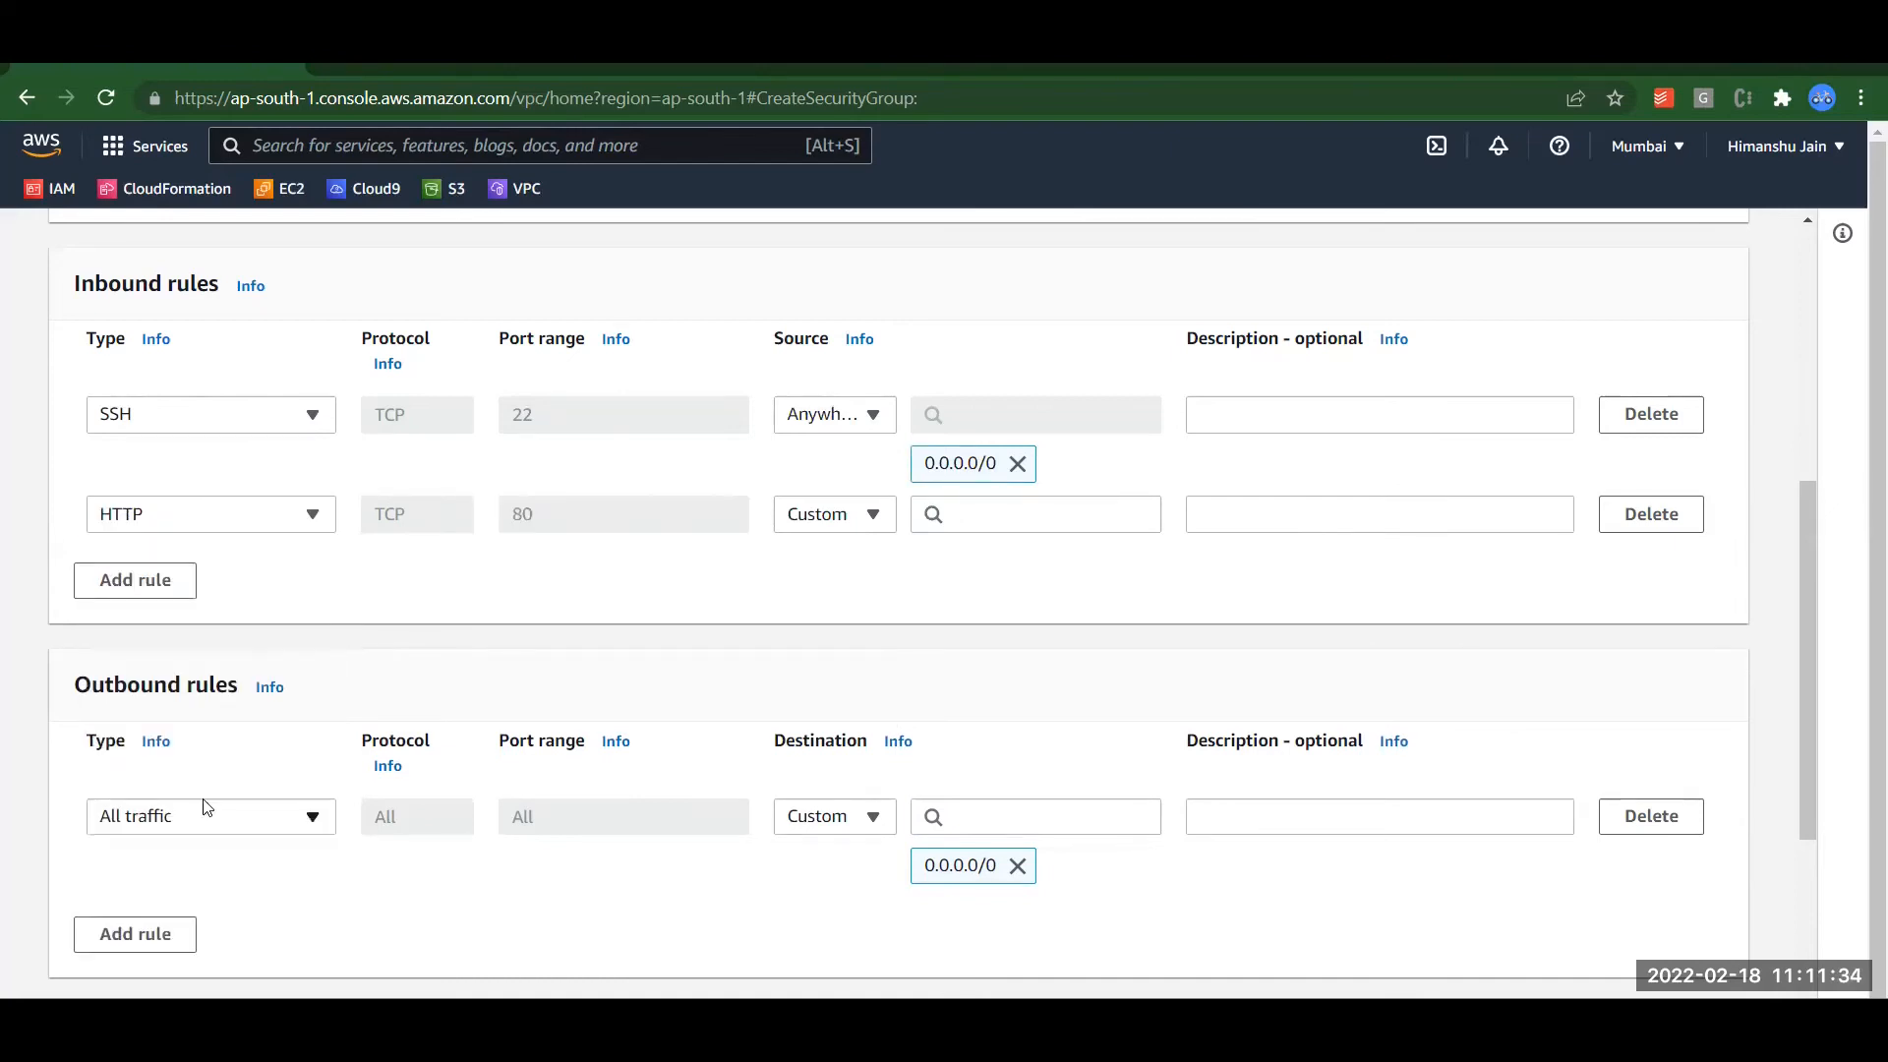
pyautogui.click(880, 516)
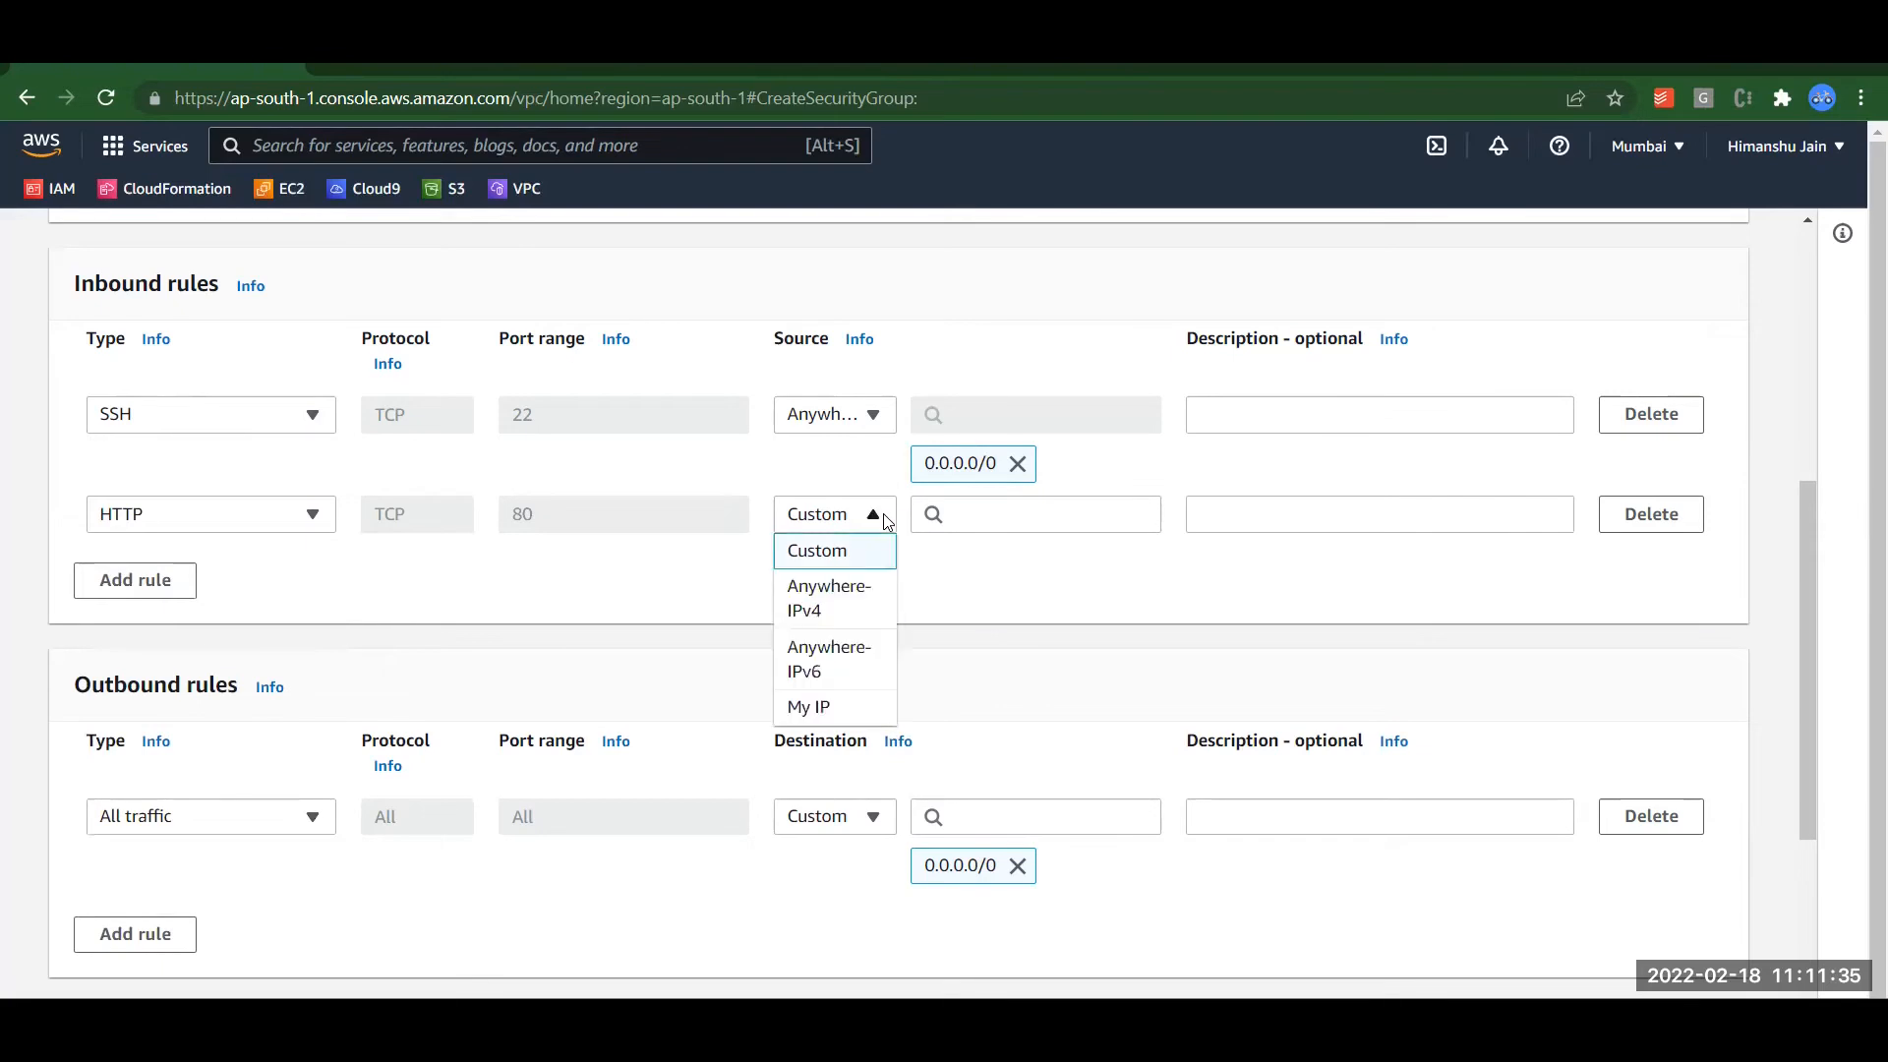
pyautogui.click(825, 606)
pyautogui.moveTo(1815, 526); pyautogui.dragTo(1815, 698)
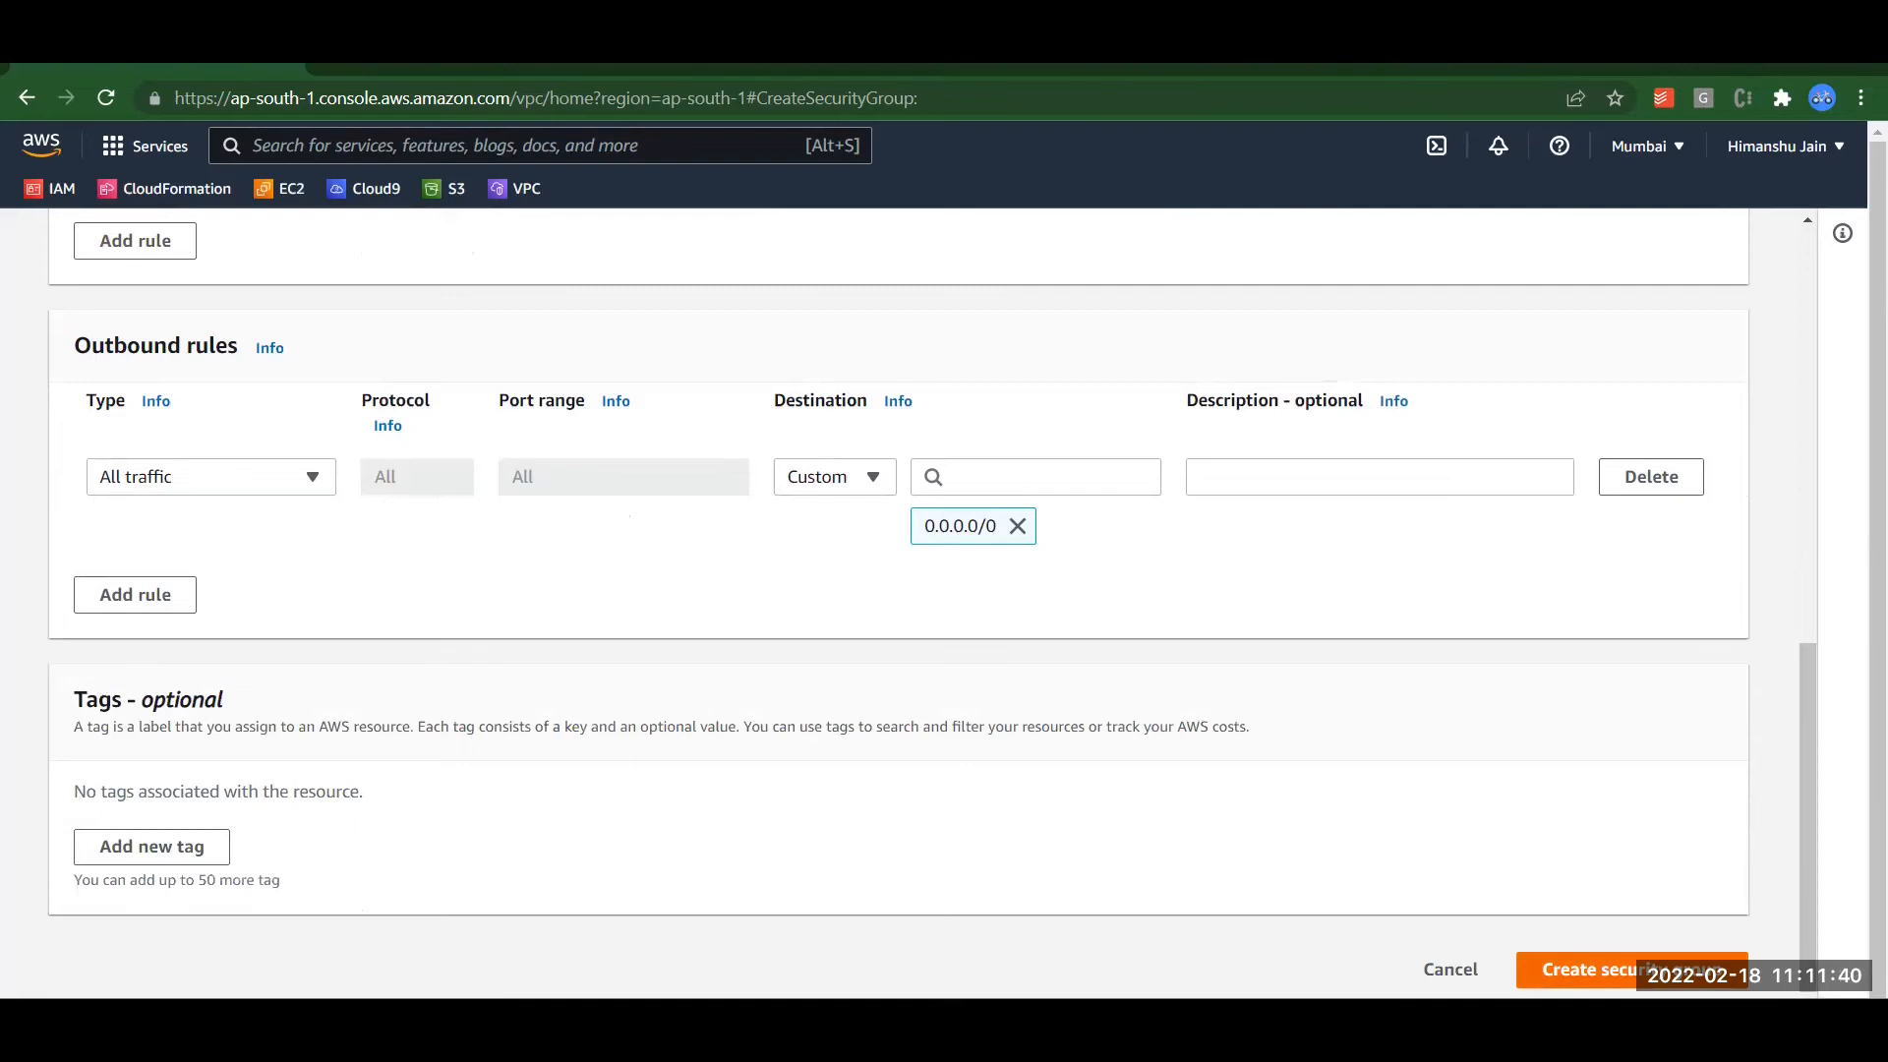
pyautogui.click(1633, 970)
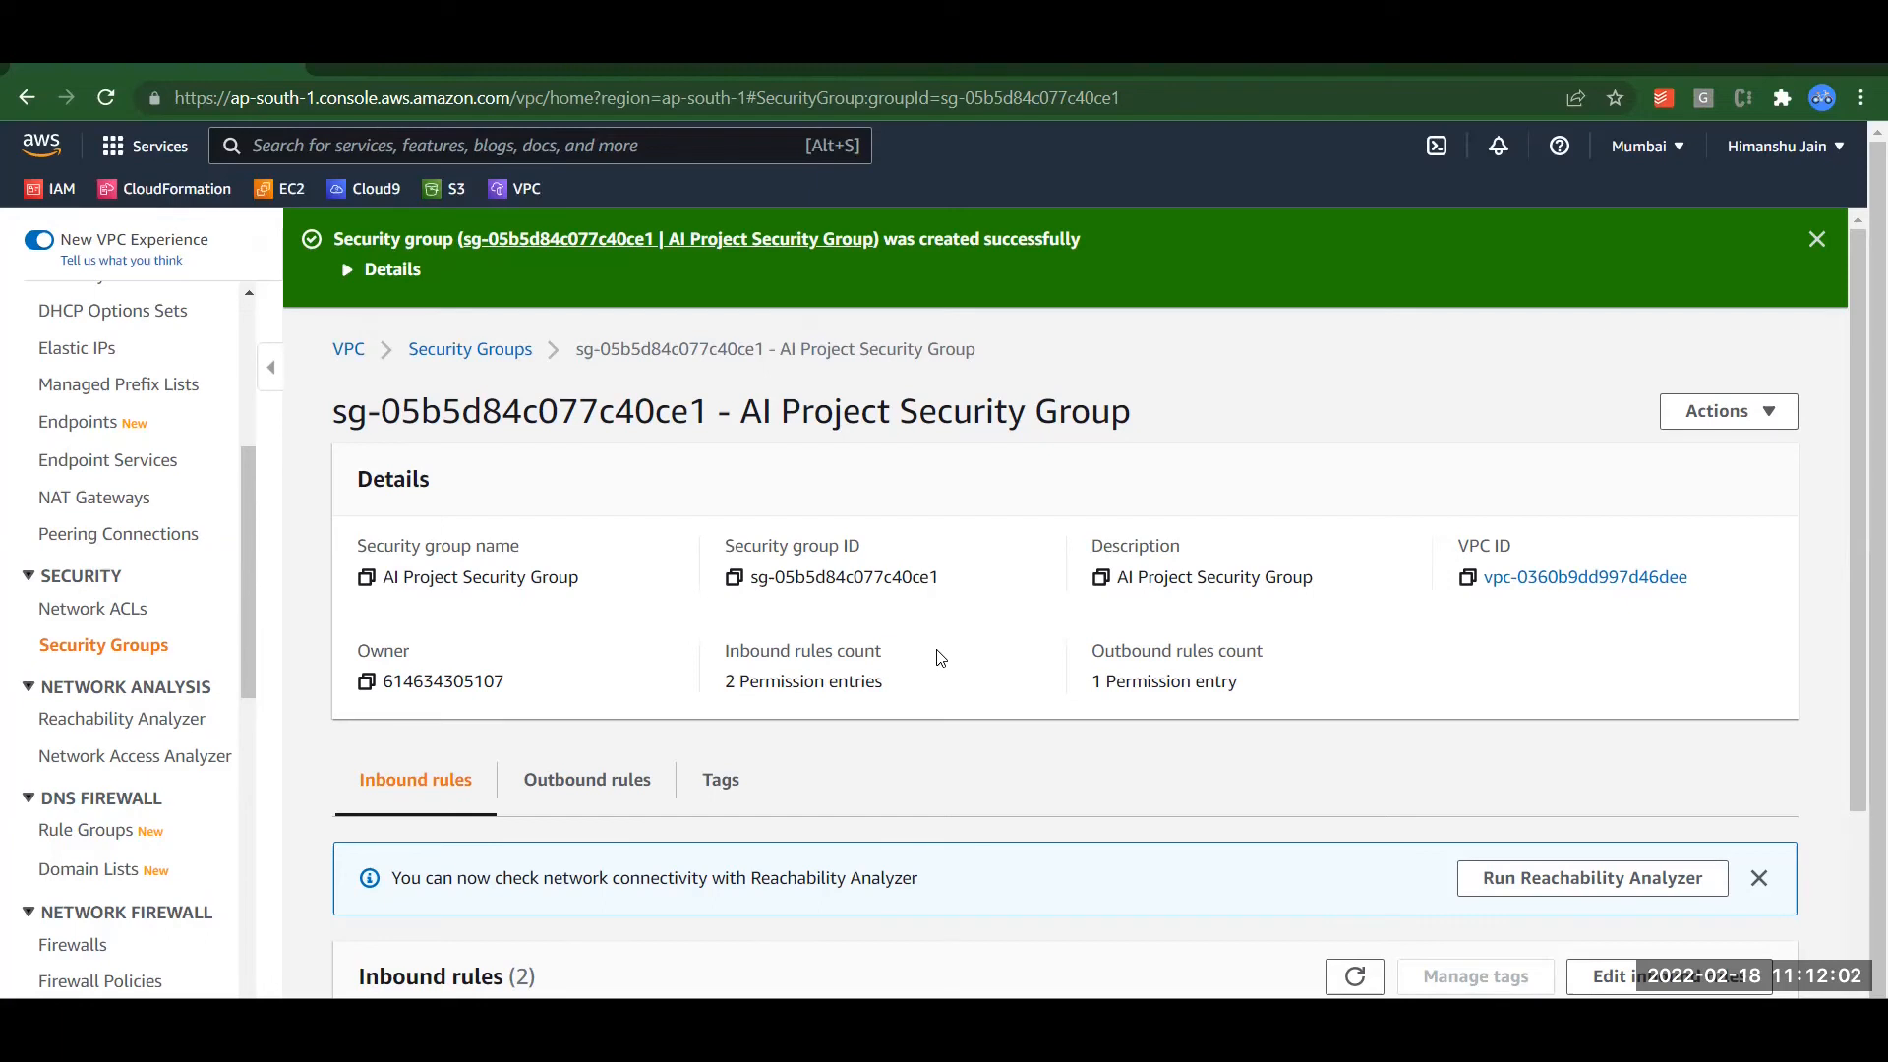
# Step: Start launching an EC2 instance from the 64-bit (x86) Amazon Linux 2 Kernel 5.10 AMI, accepting the t2.micro instance type
pyautogui.click(282, 195)
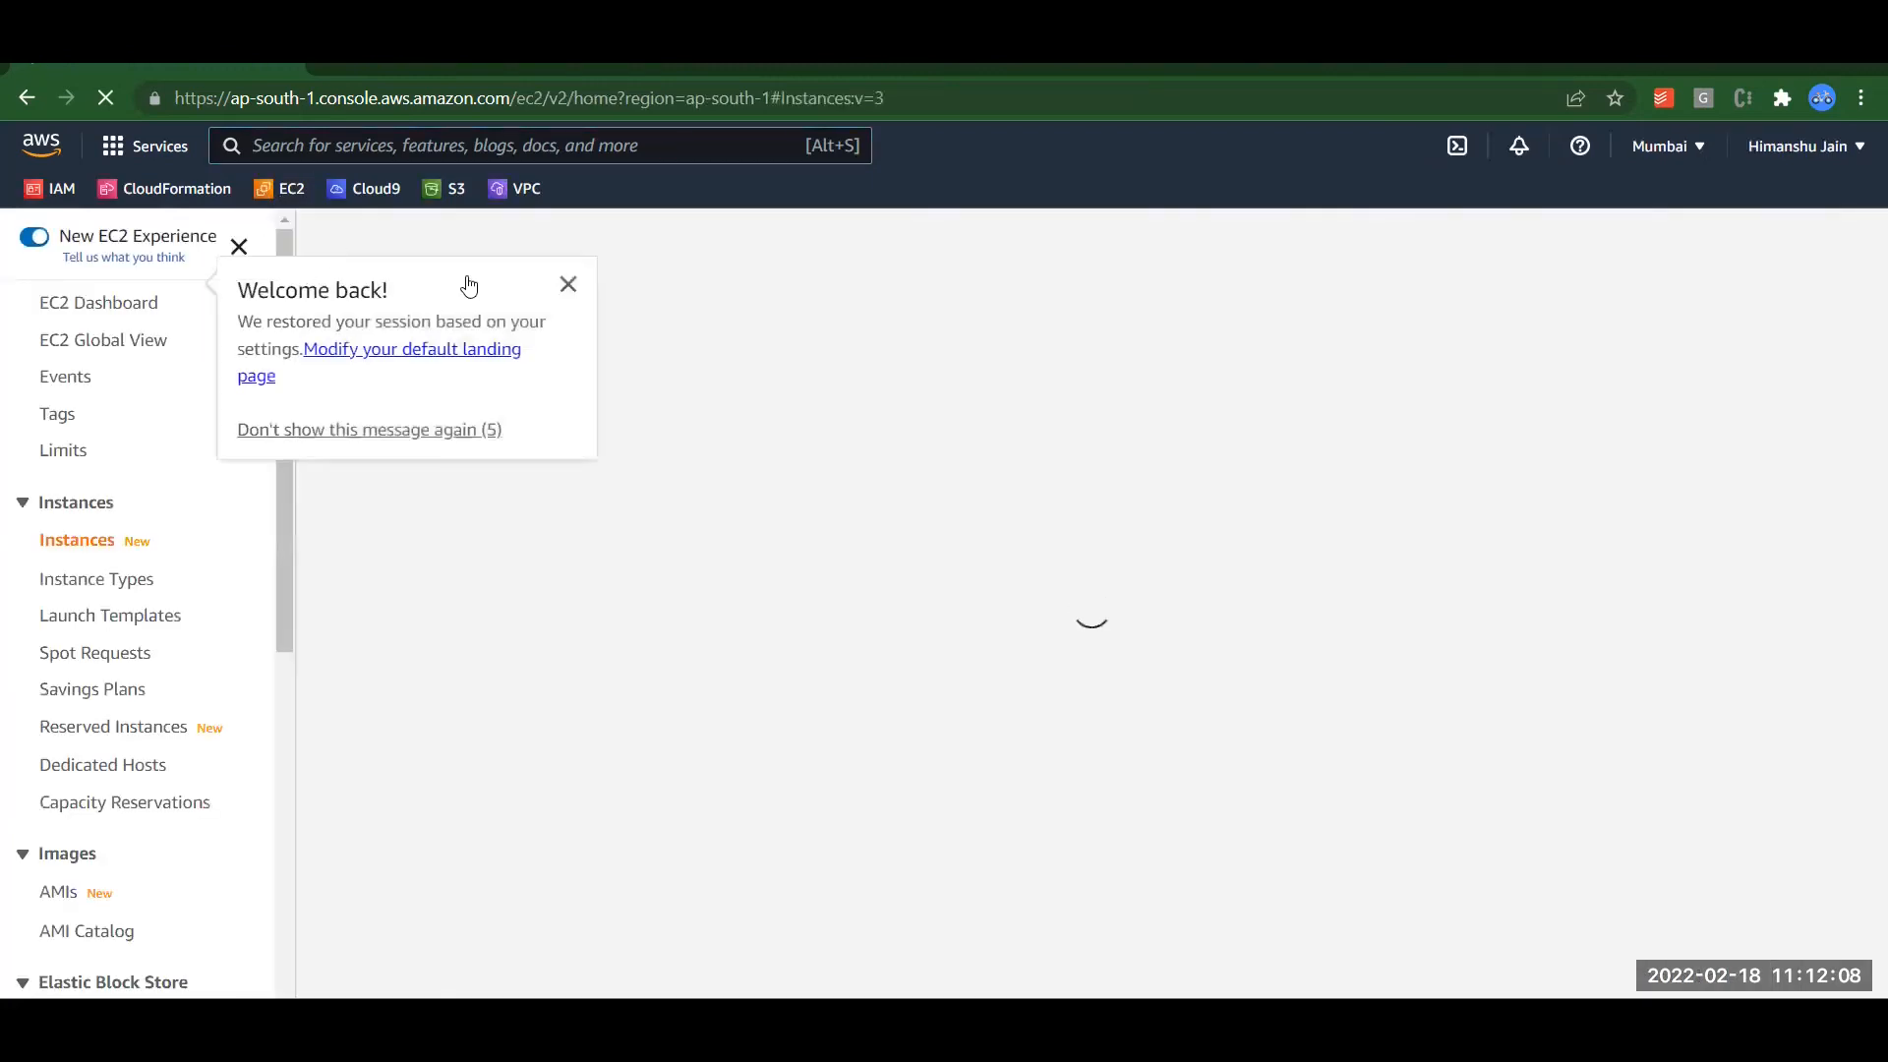
pyautogui.click(569, 286)
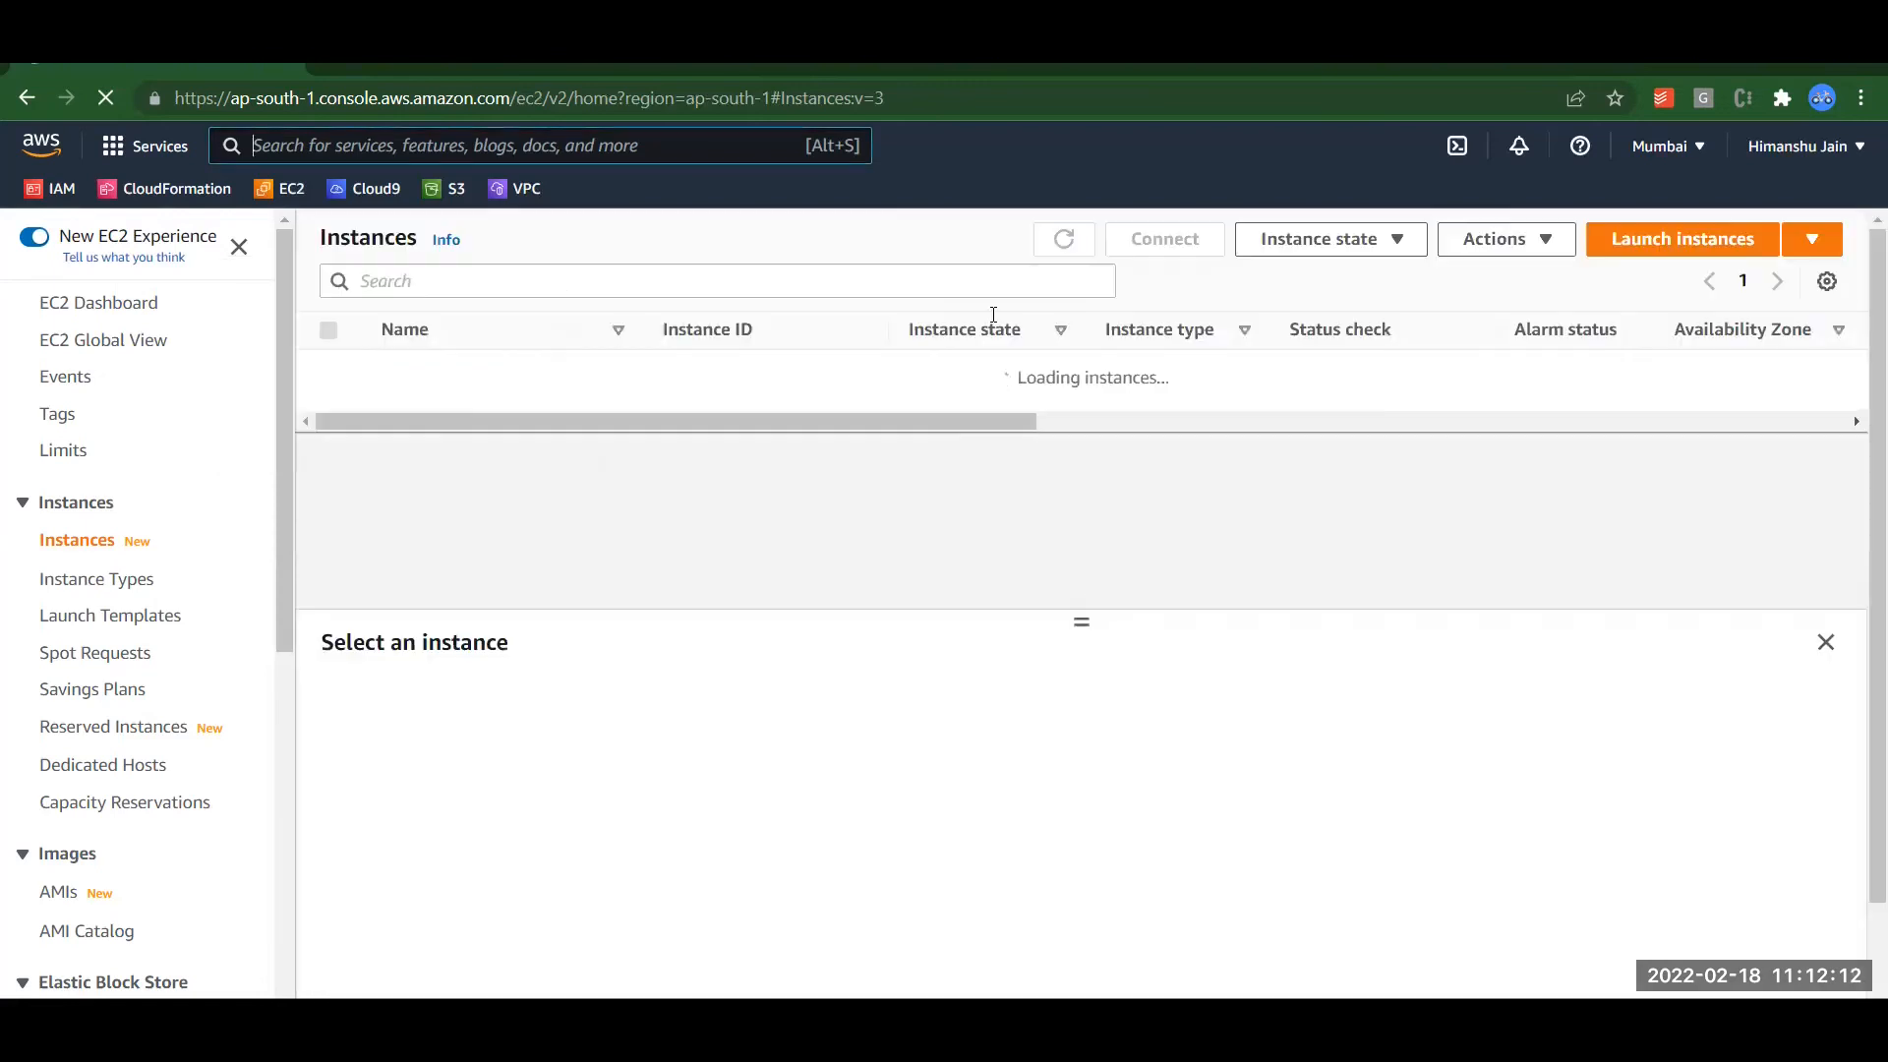
pyautogui.click(1658, 250)
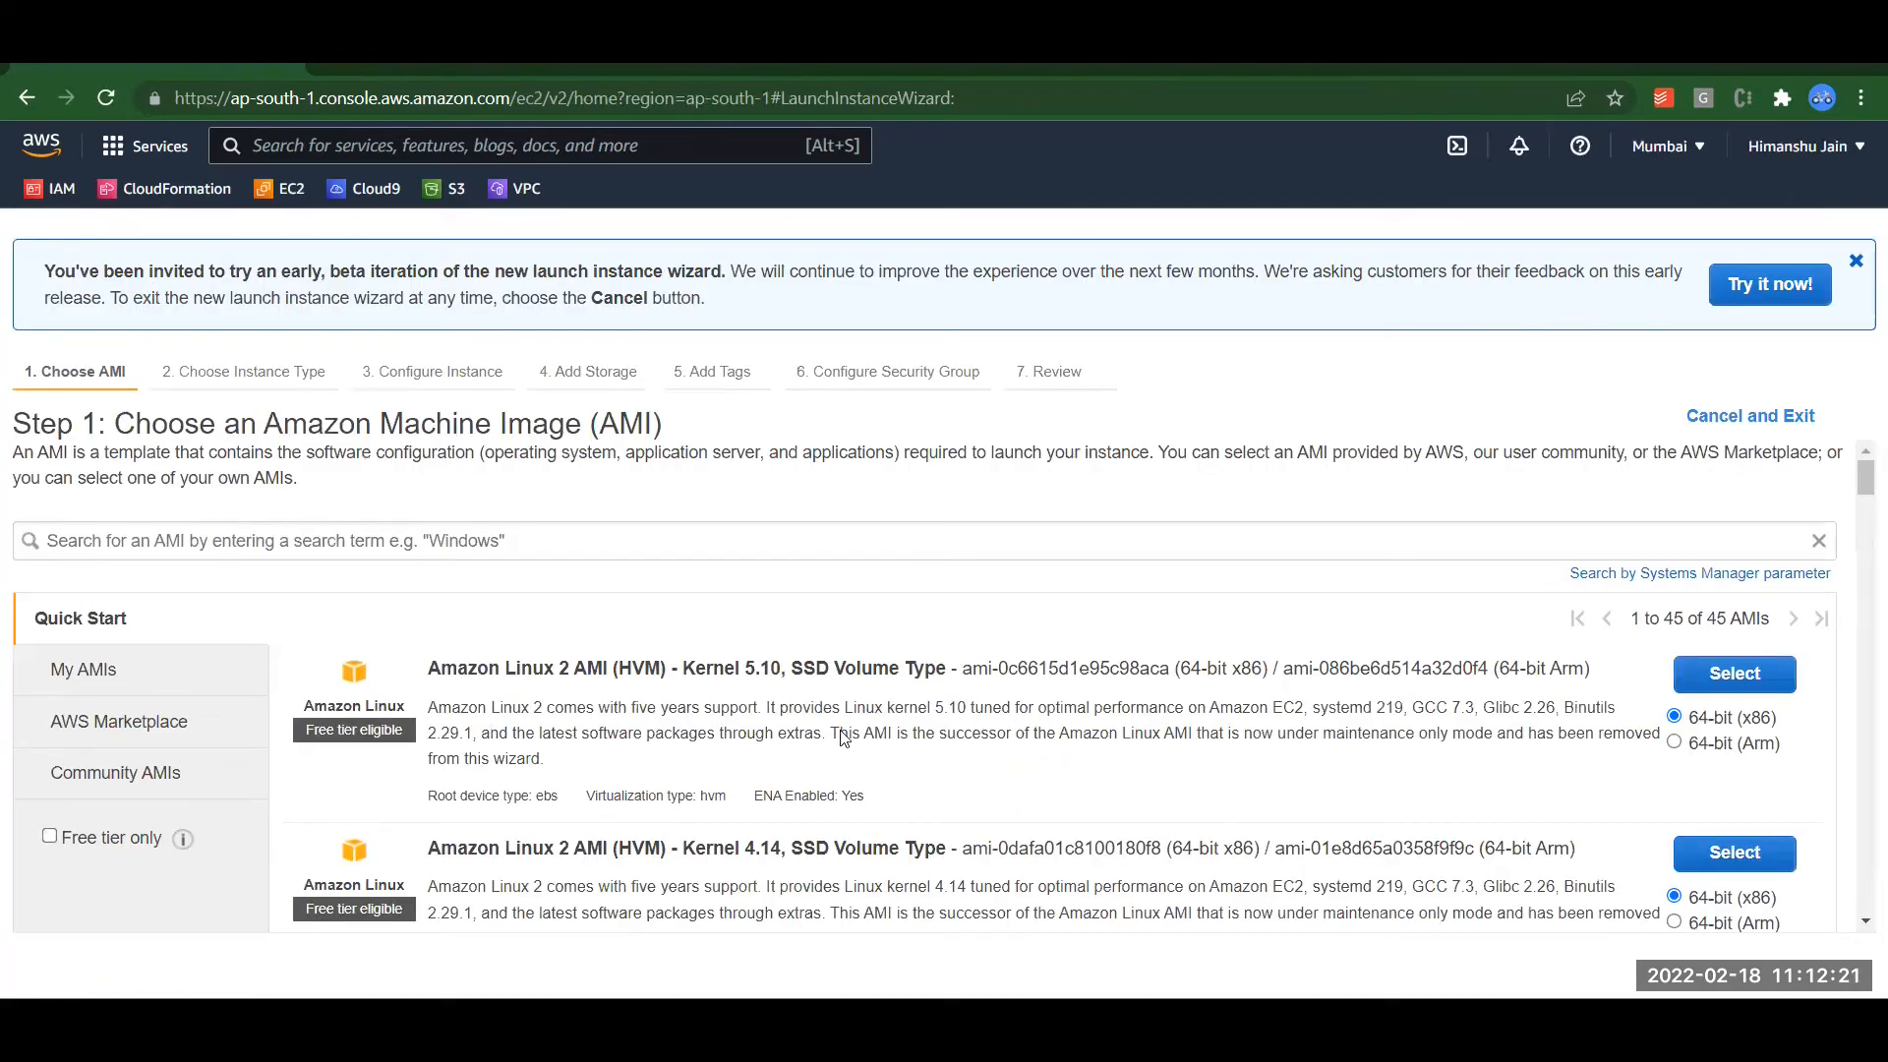
pyautogui.click(1736, 674)
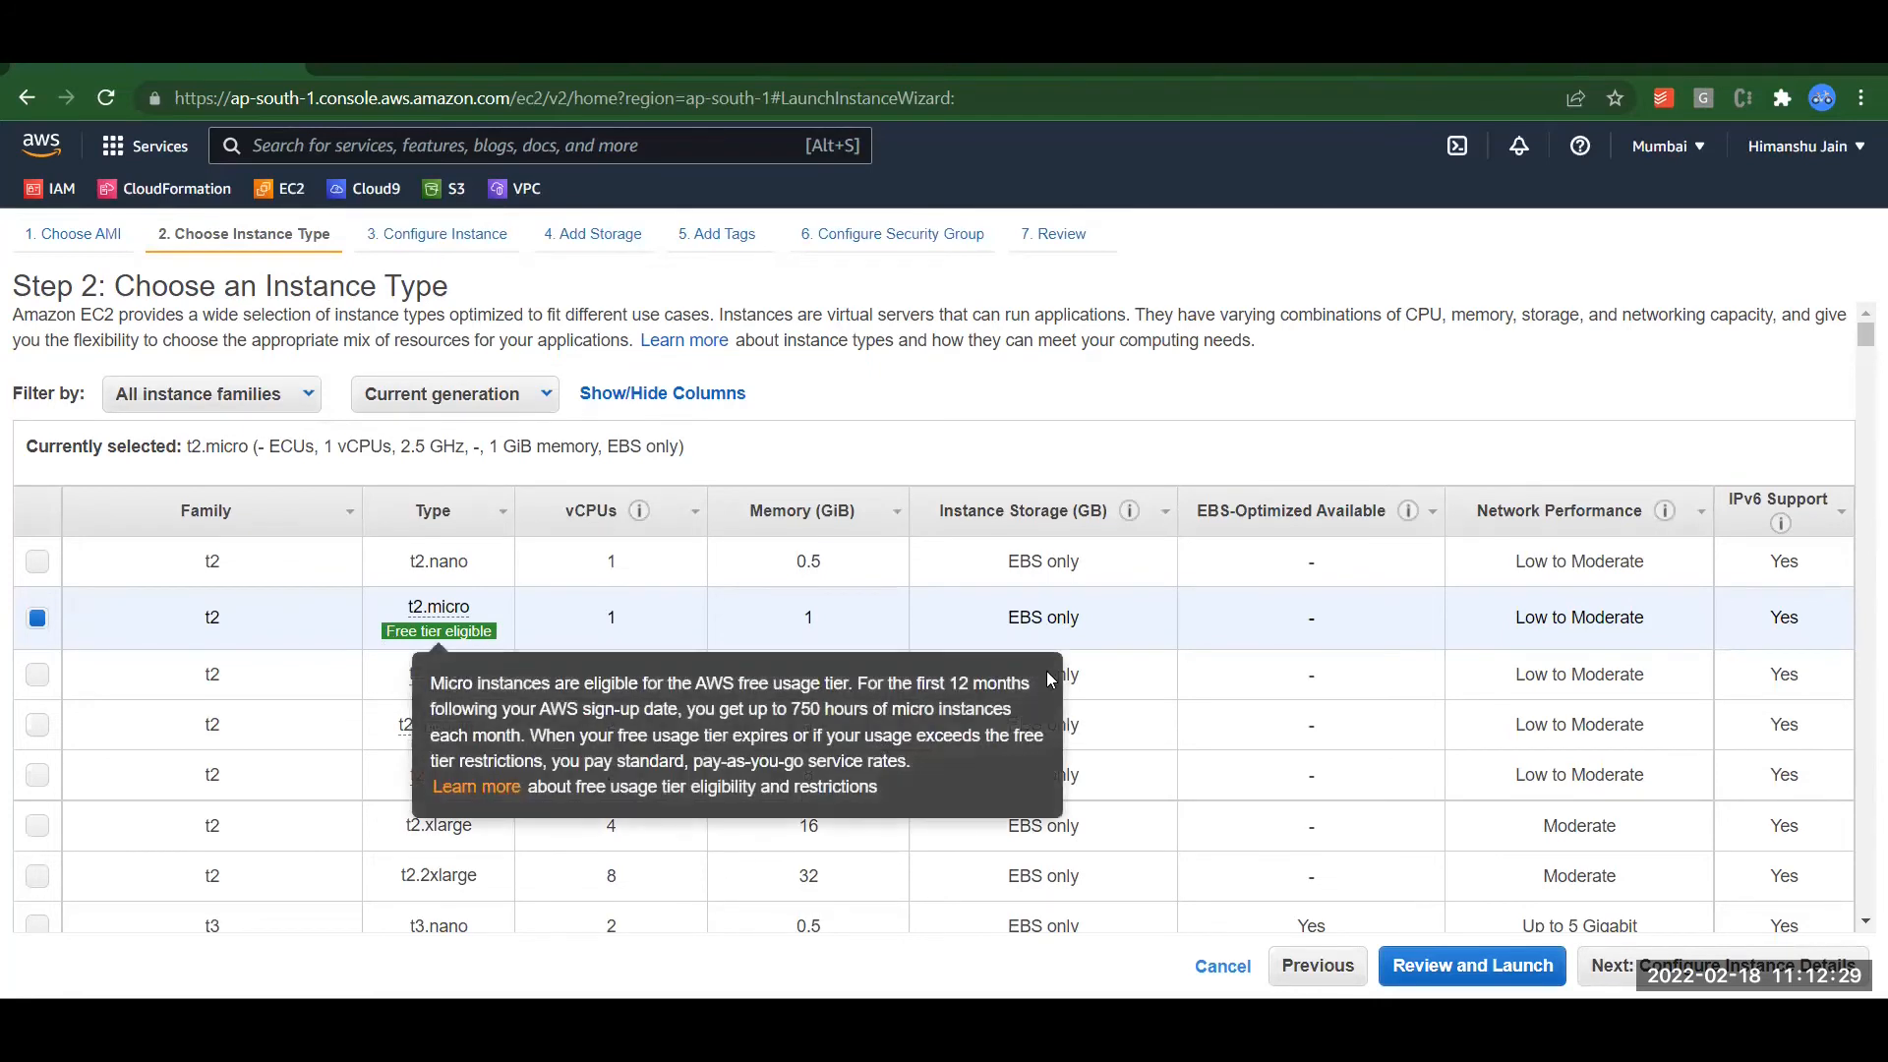
pyautogui.click(1662, 965)
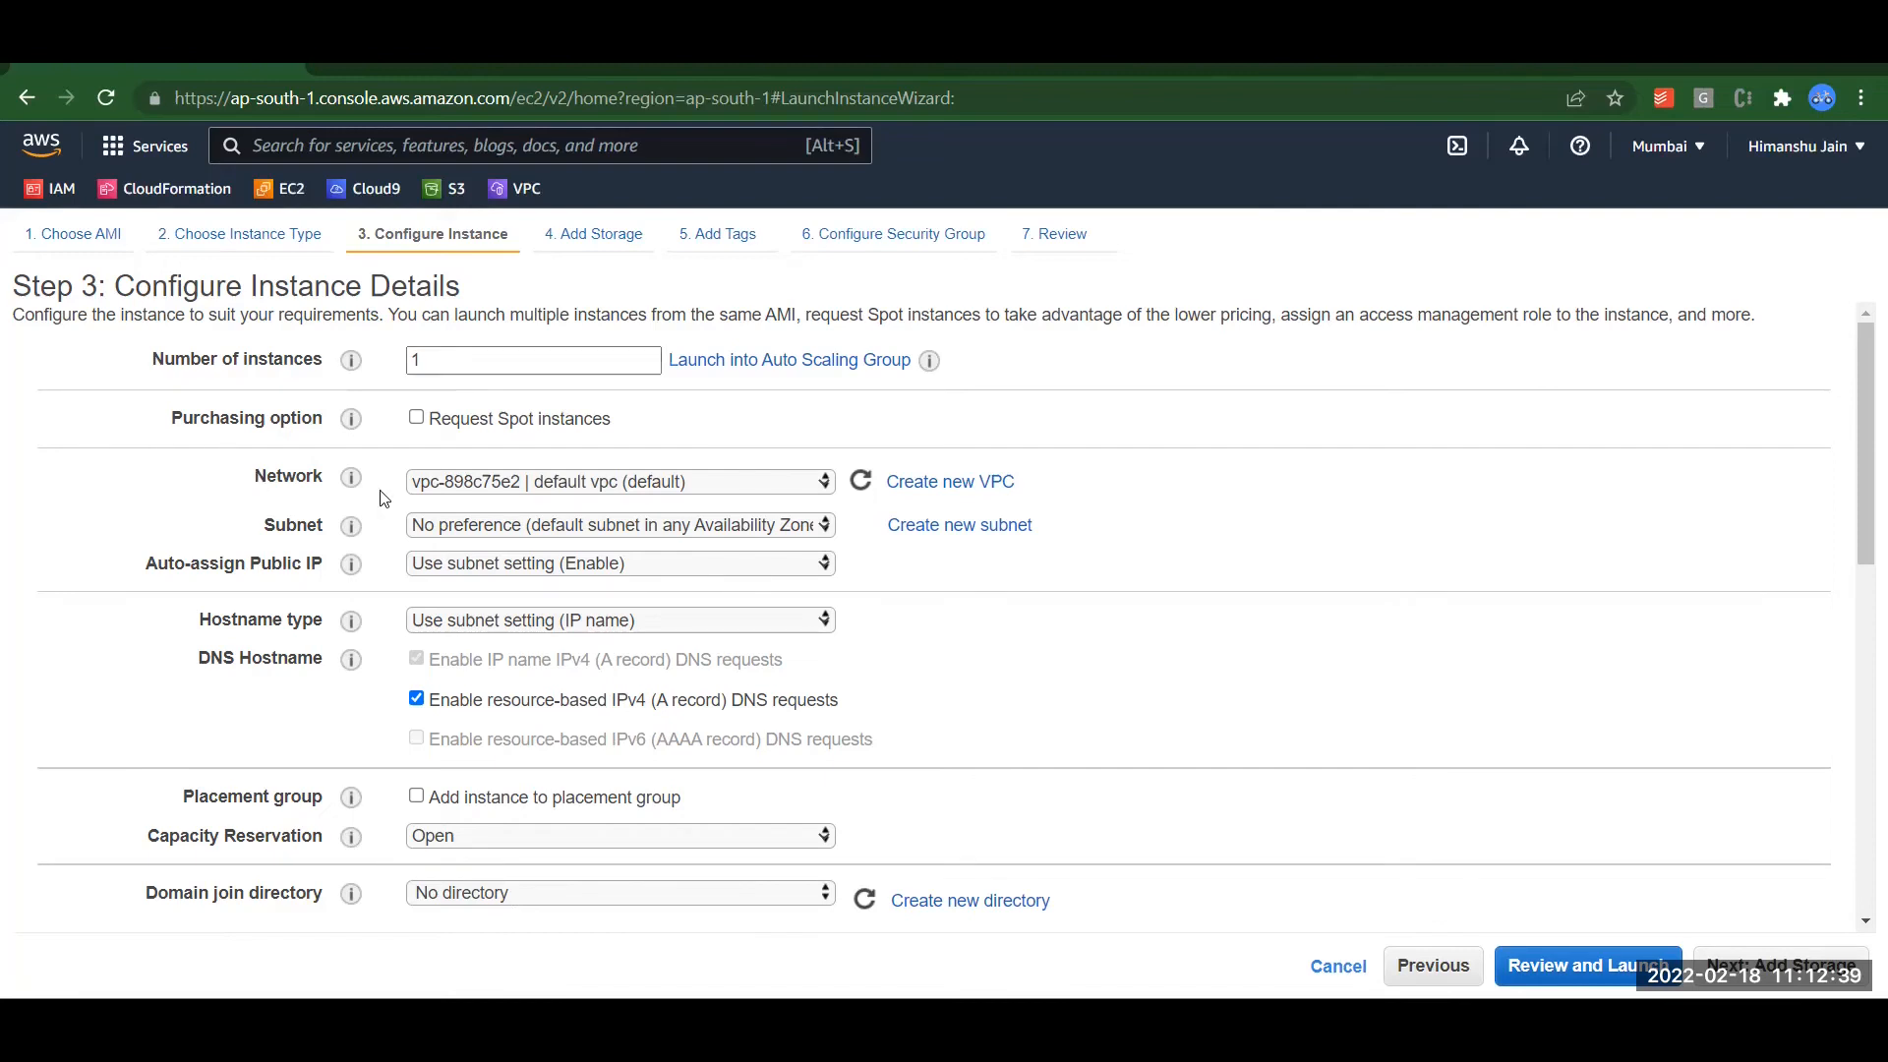
# Step: Place the instance in the AI Project VPC and AI Project Public Subnet 1, and enable auto-assignment of a public IP
pyautogui.click(556, 489)
pyautogui.click(553, 506)
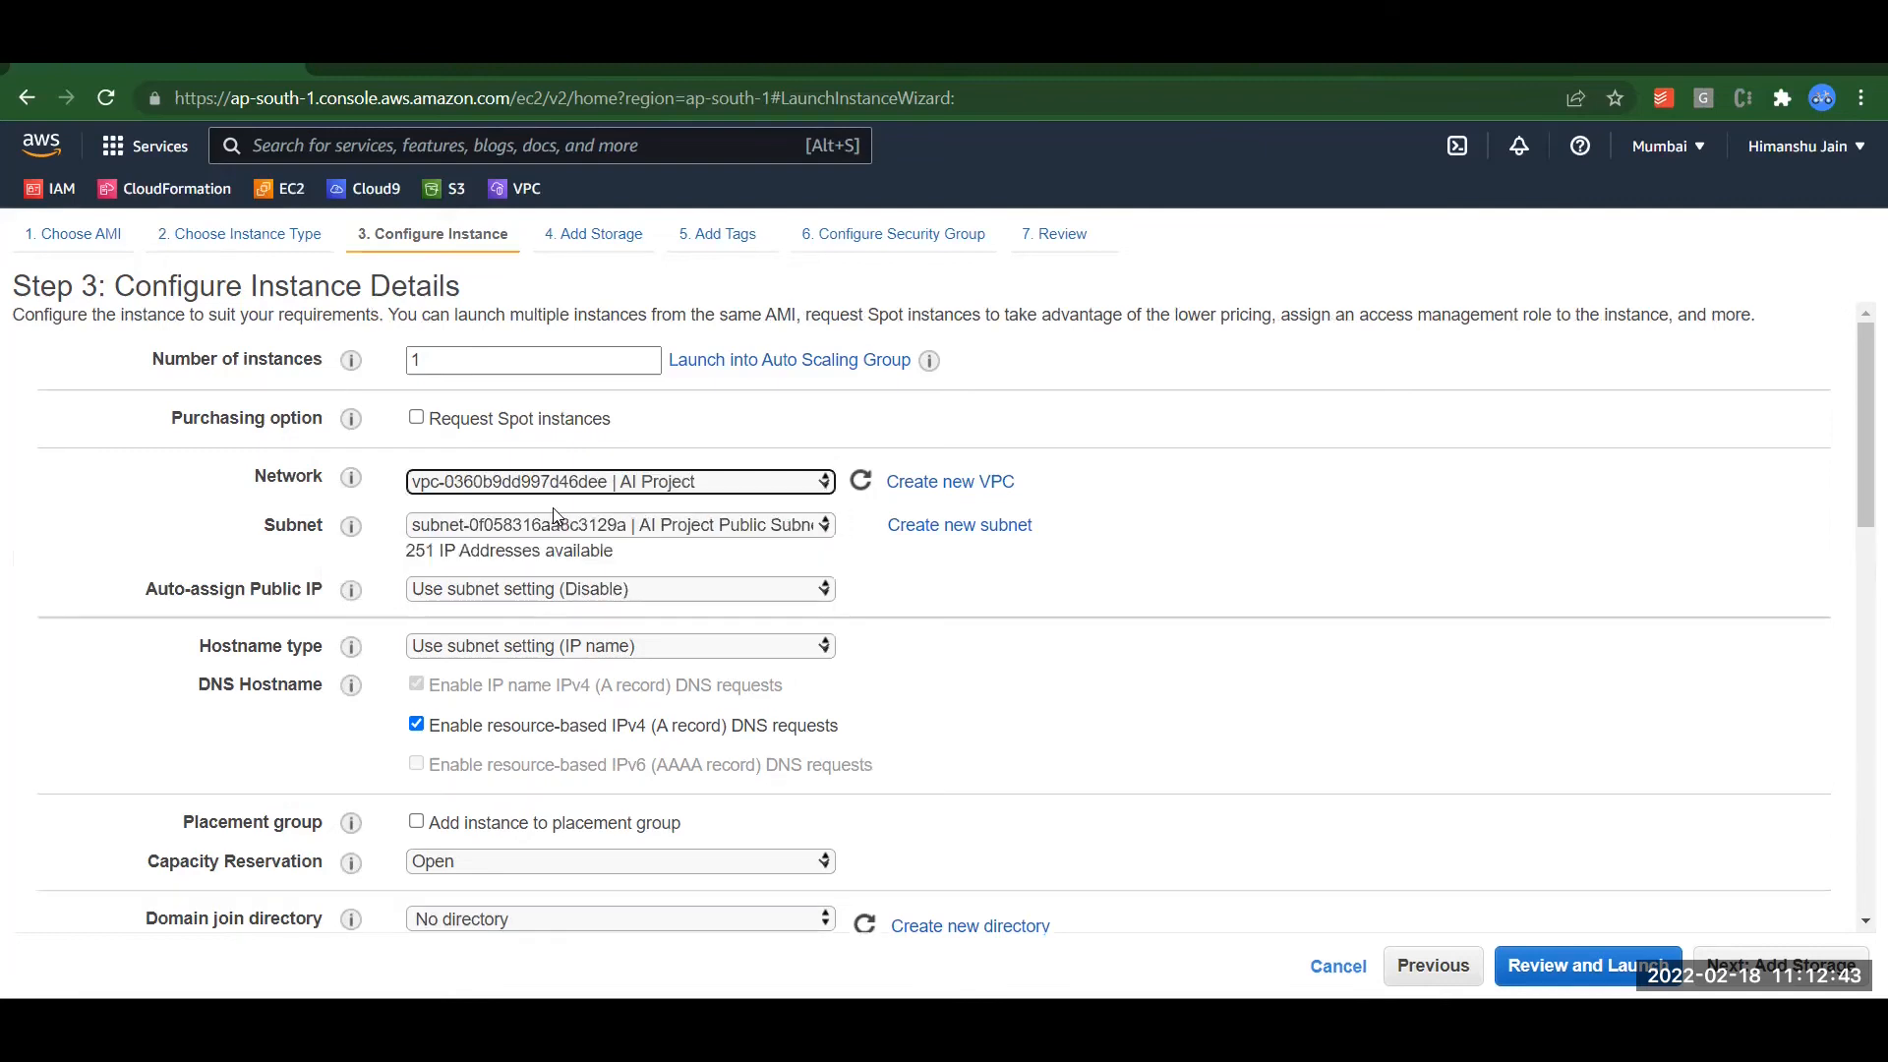
pyautogui.click(538, 531)
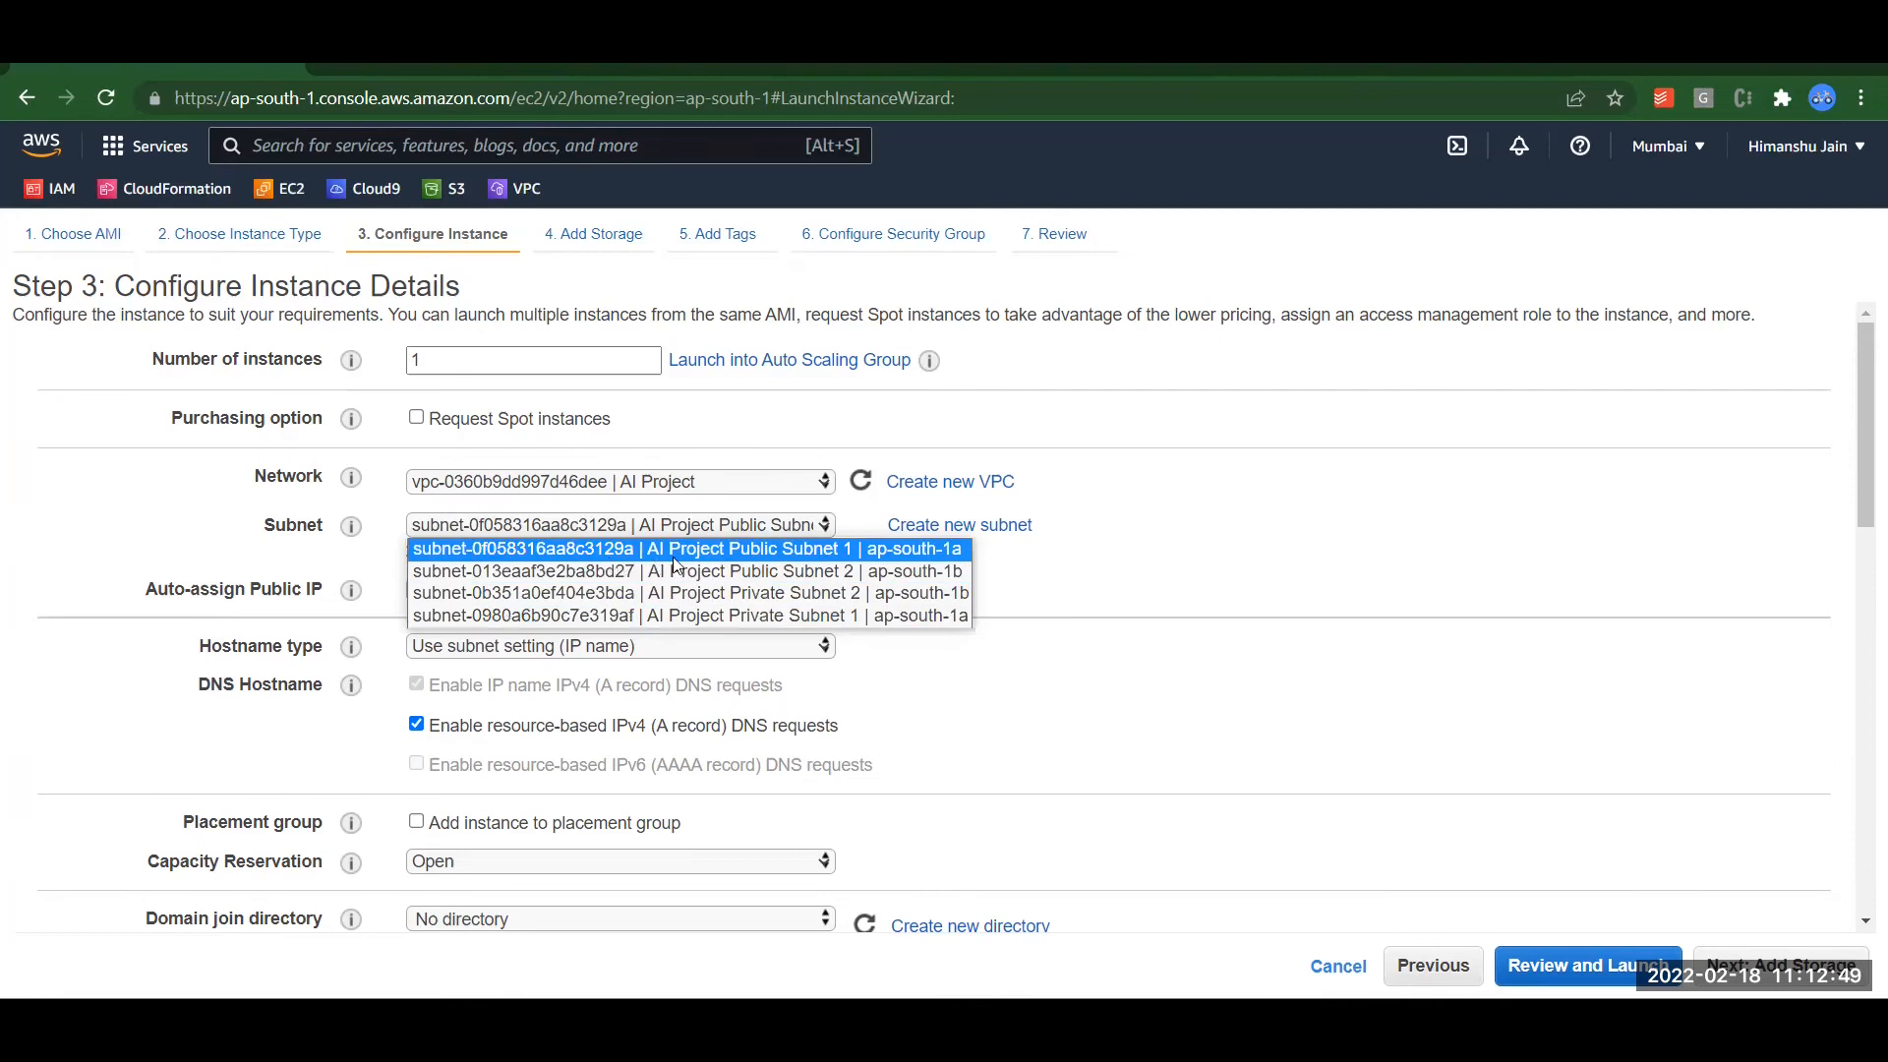
pyautogui.click(804, 549)
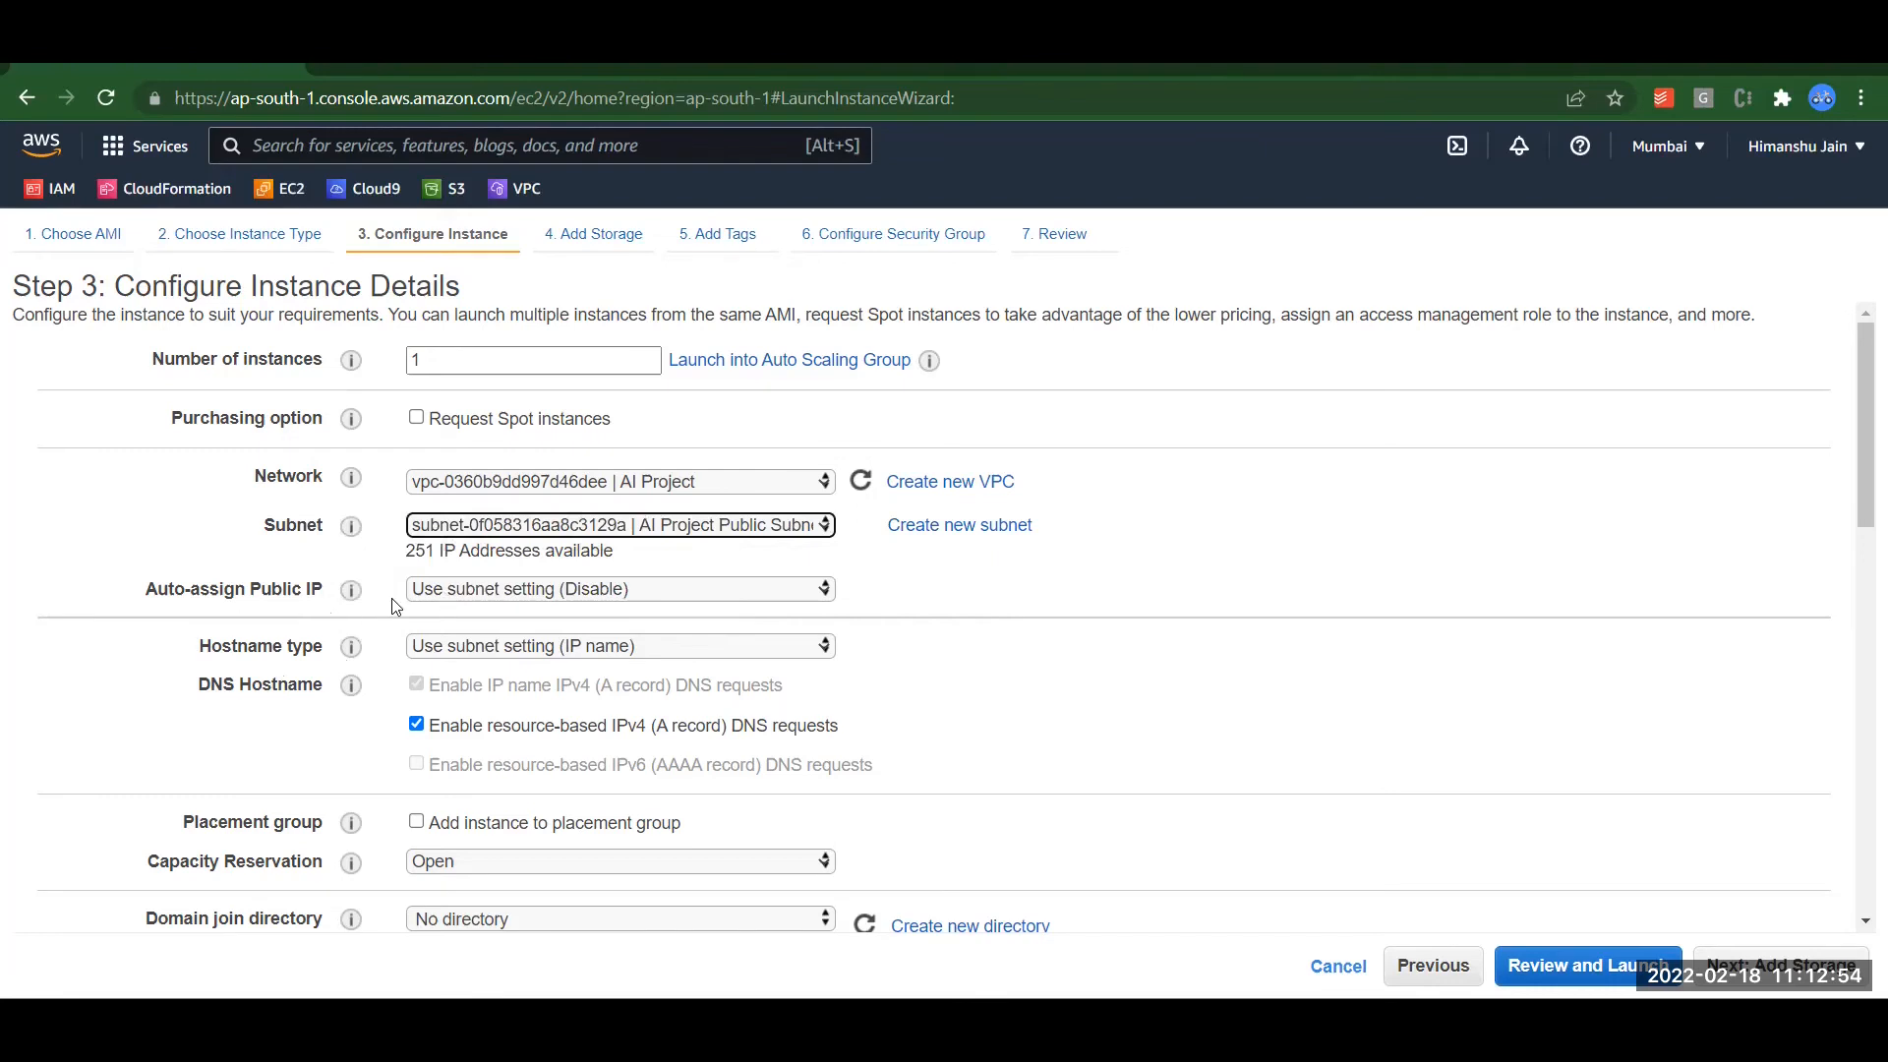
pyautogui.click(428, 591)
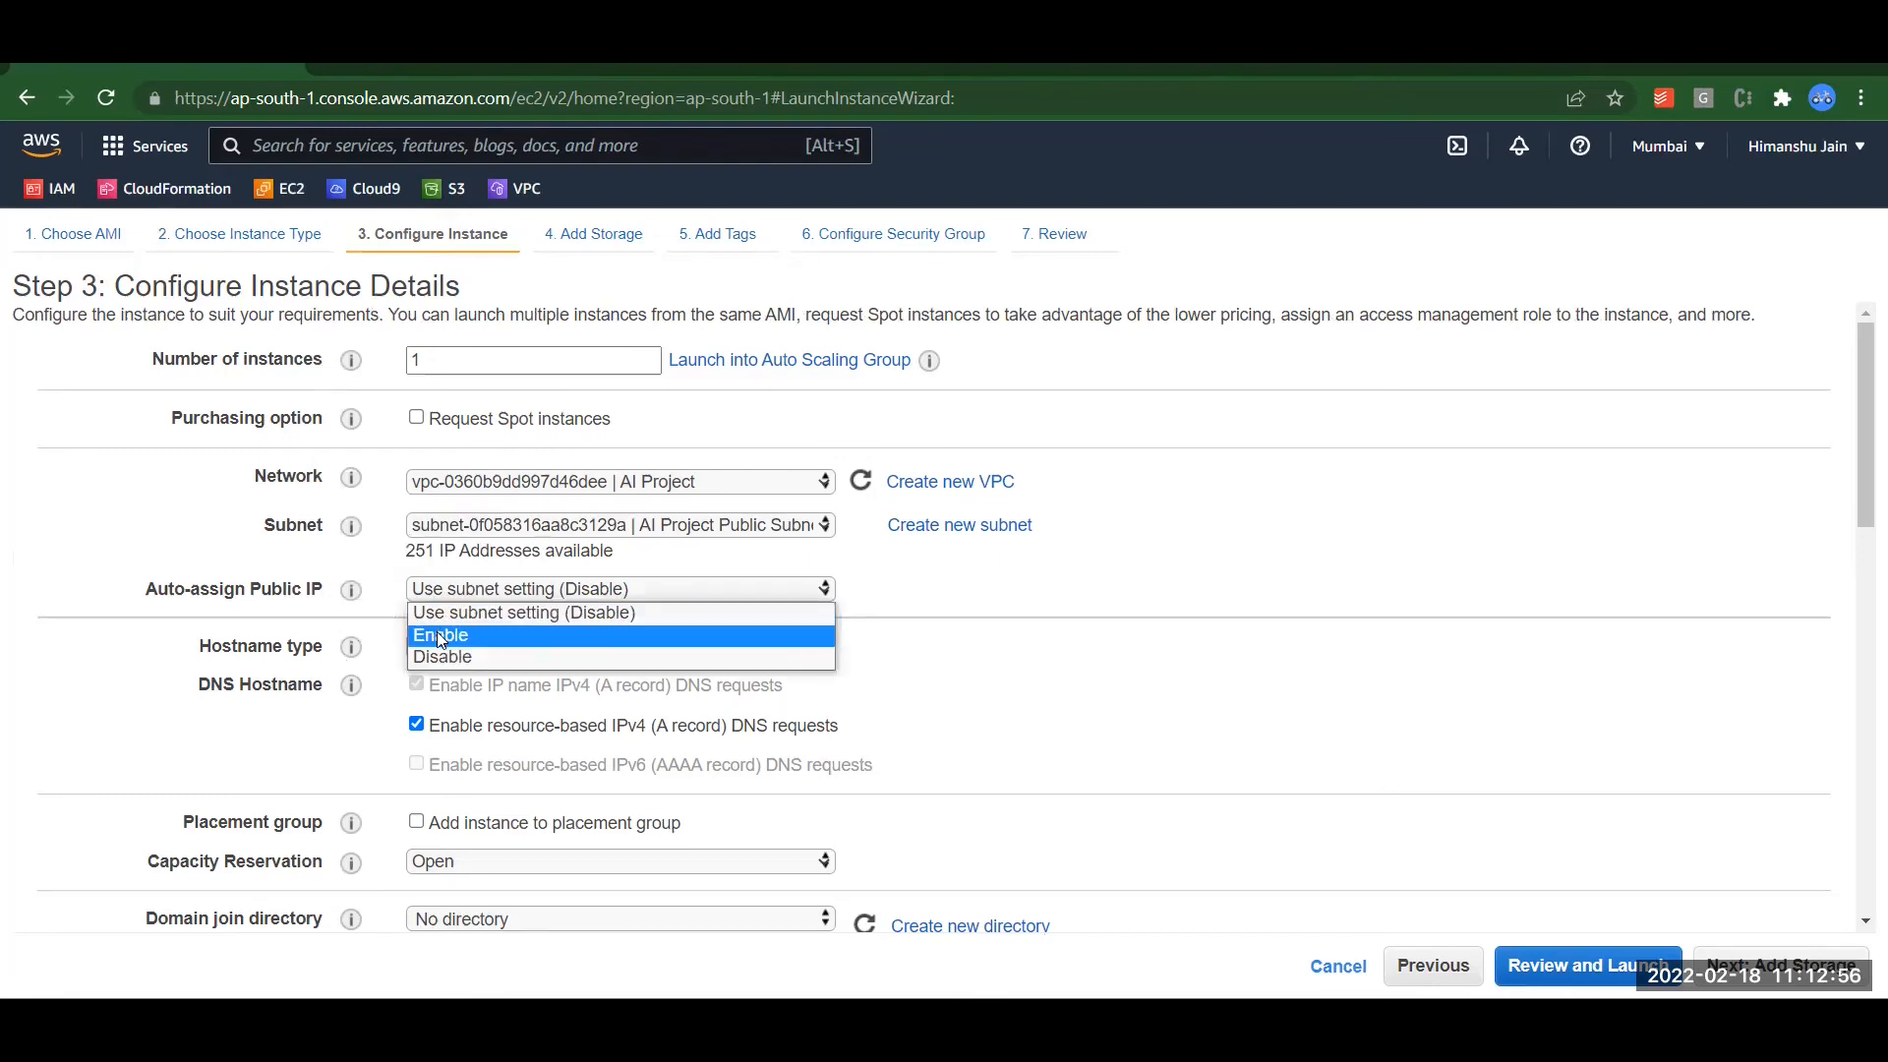
pyautogui.click(440, 635)
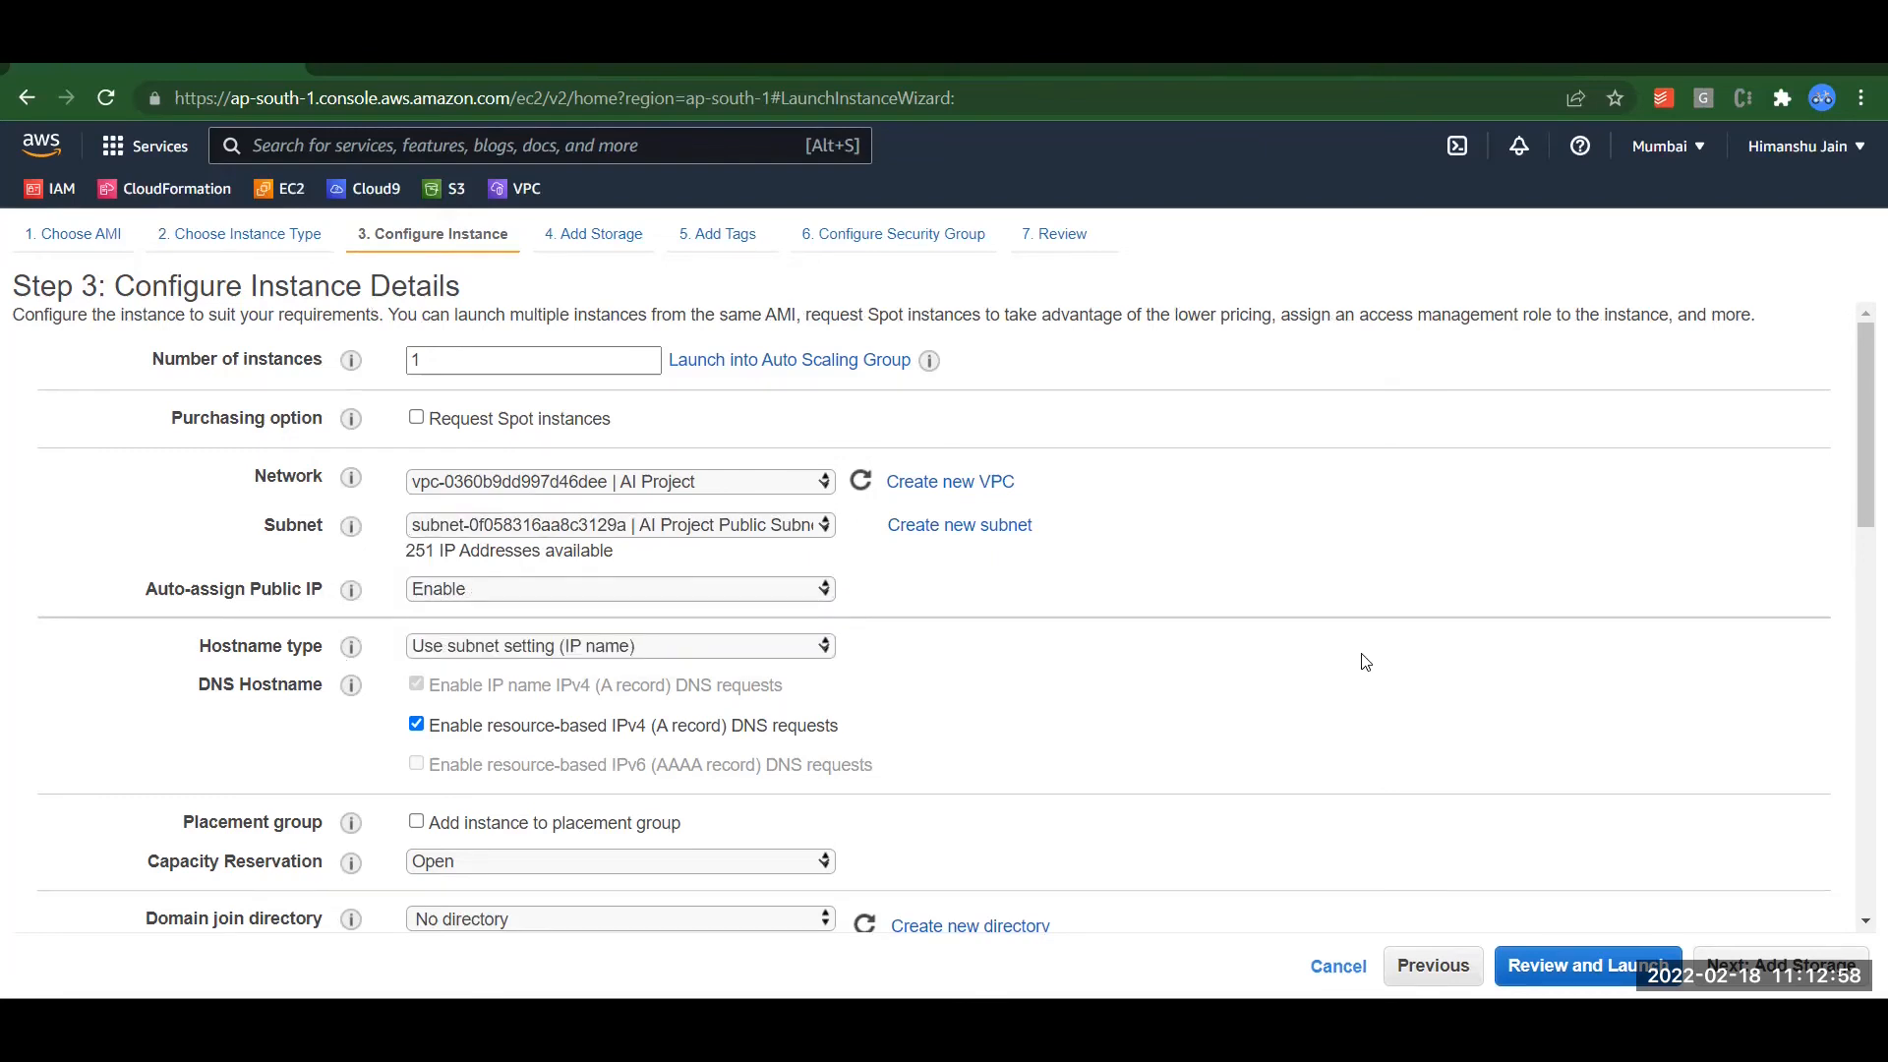
pyautogui.moveTo(1864, 383); pyautogui.dragTo(1861, 777)
pyautogui.click(1758, 969)
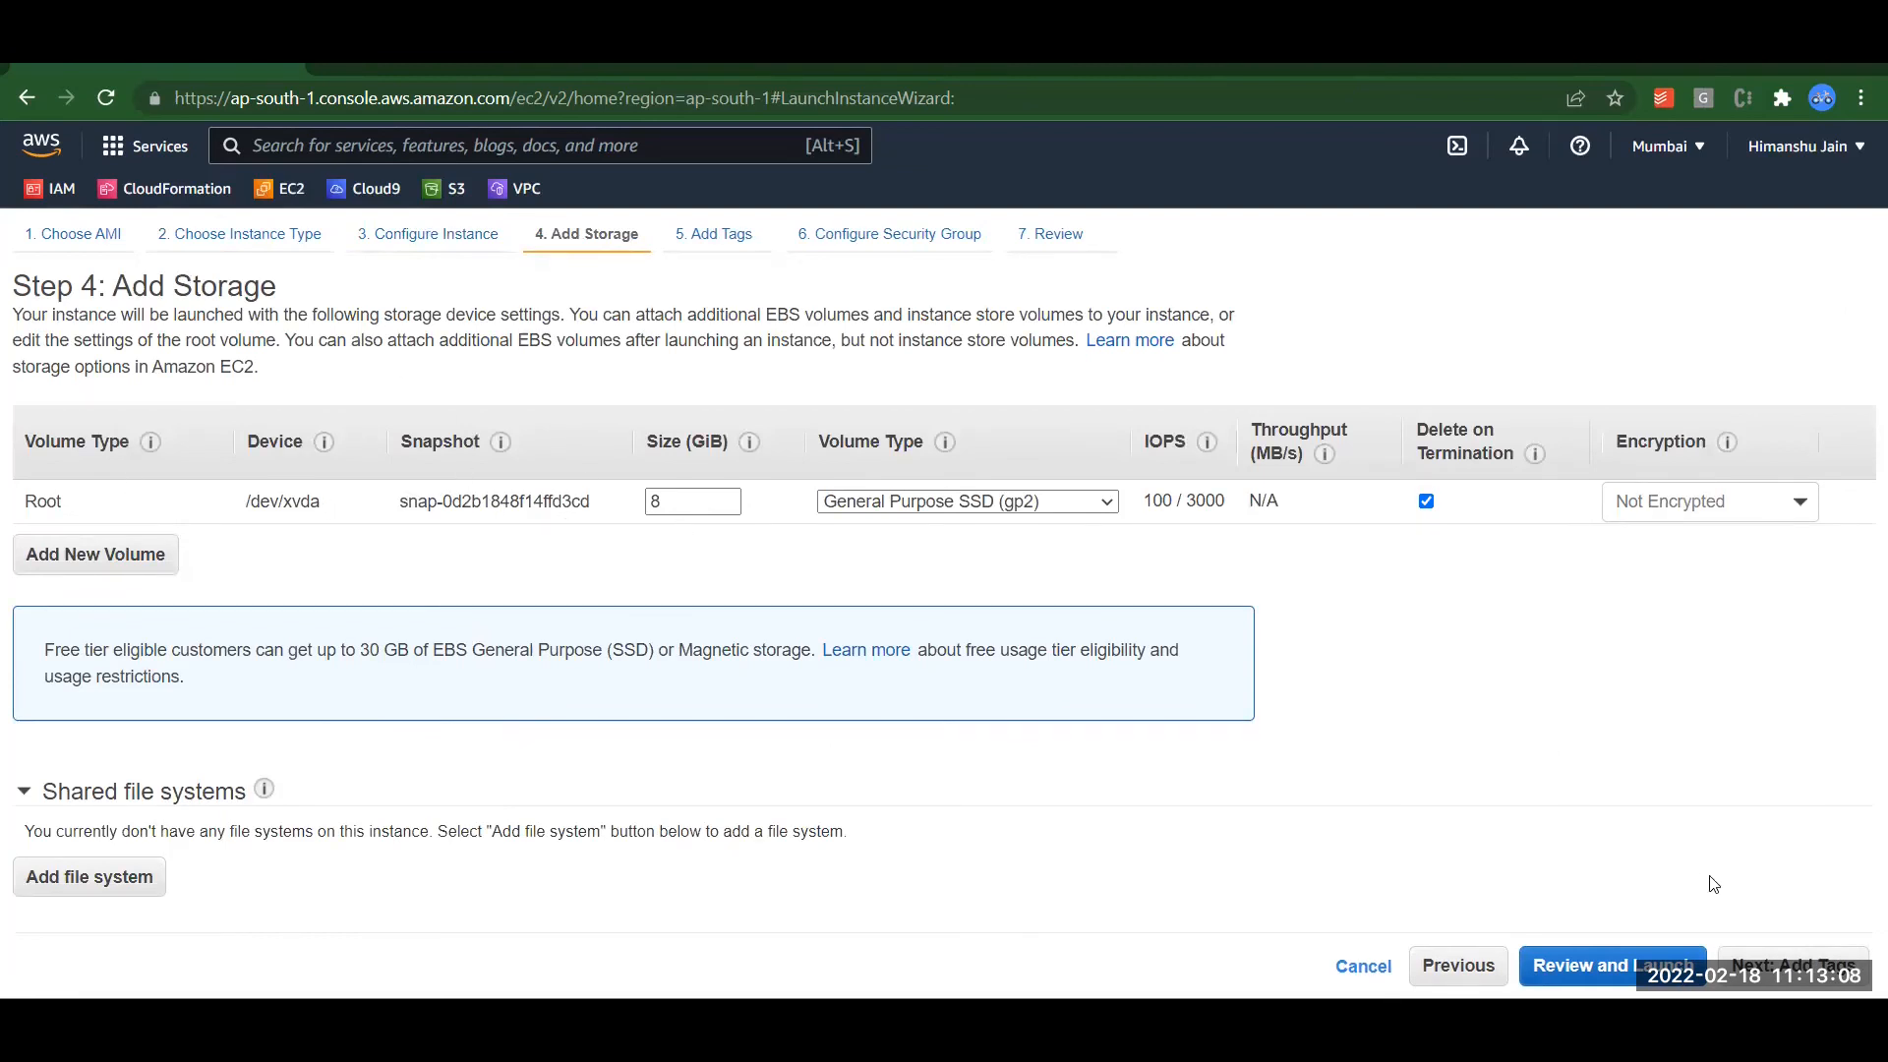
# Step: Accept the default storage, add a tag with key Name and value AI Project EC2, and proceed to the security group configuration
pyautogui.click(1752, 963)
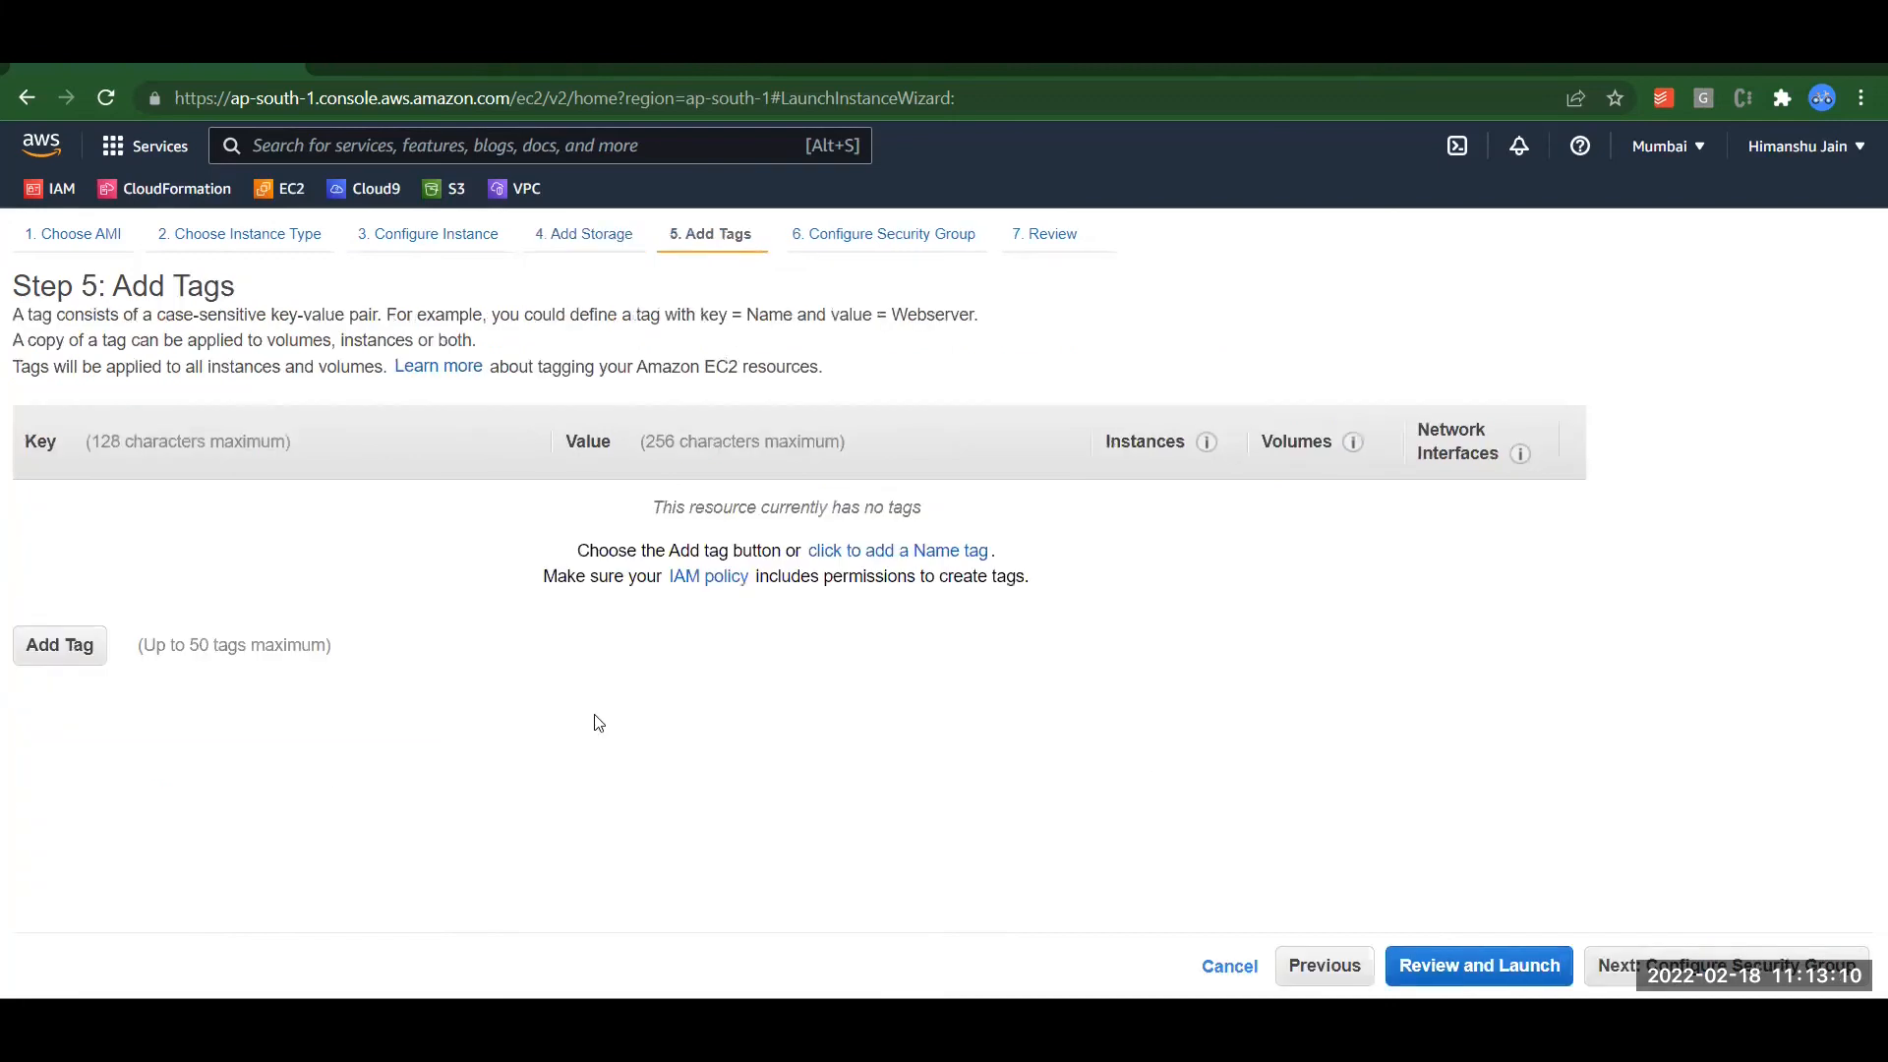
pyautogui.click(40, 657)
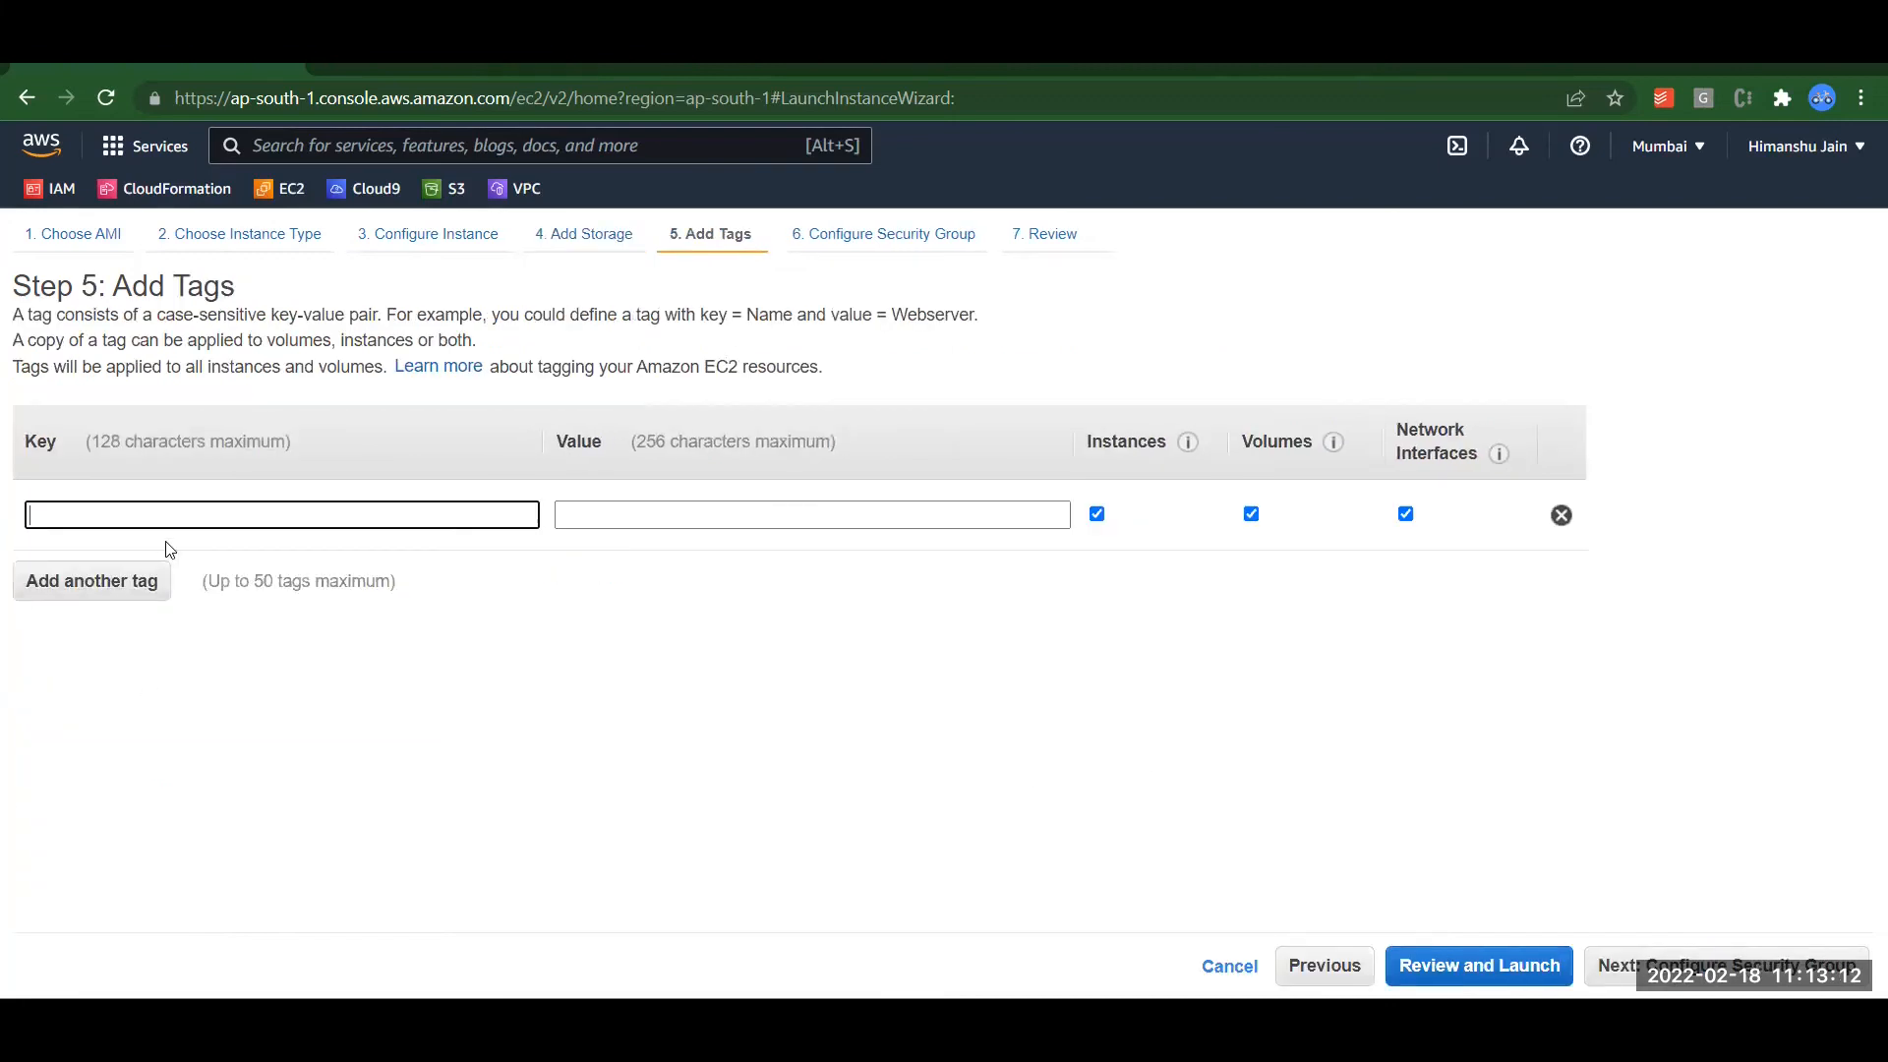
pyautogui.write('Name')
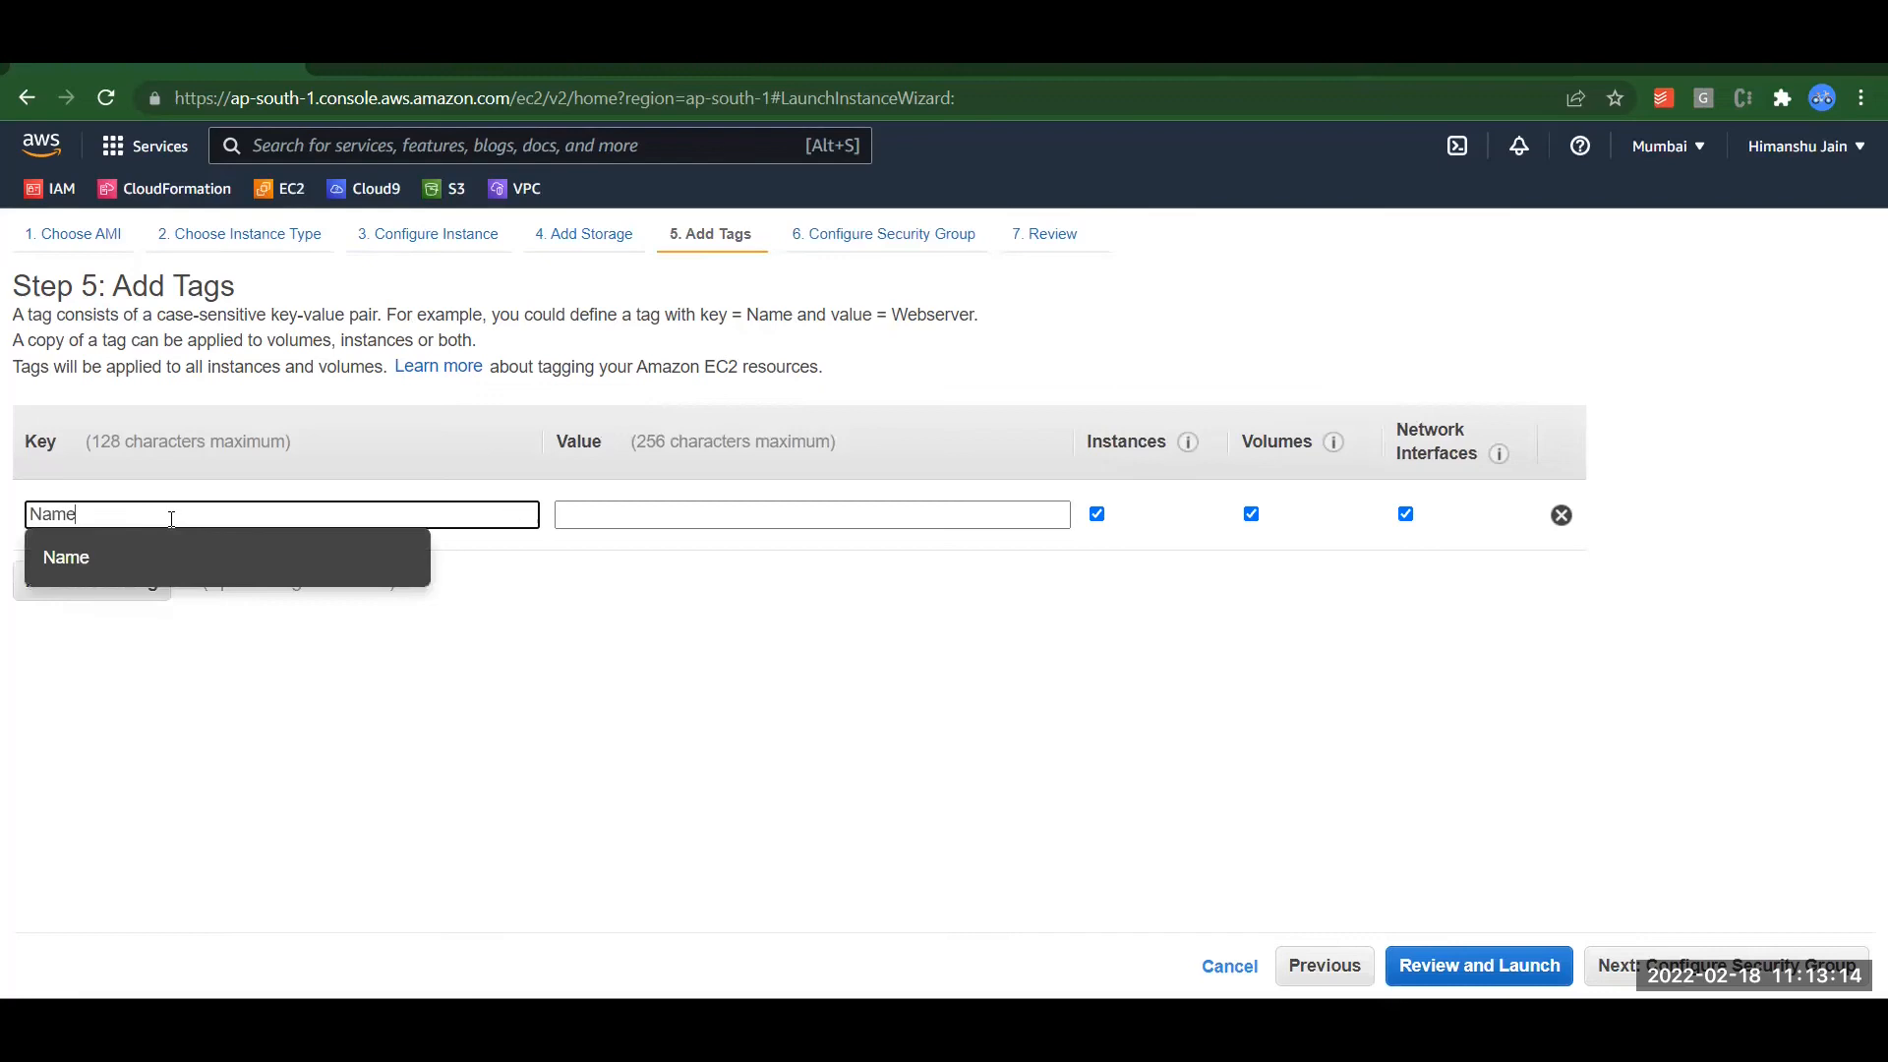
pyautogui.click(583, 513)
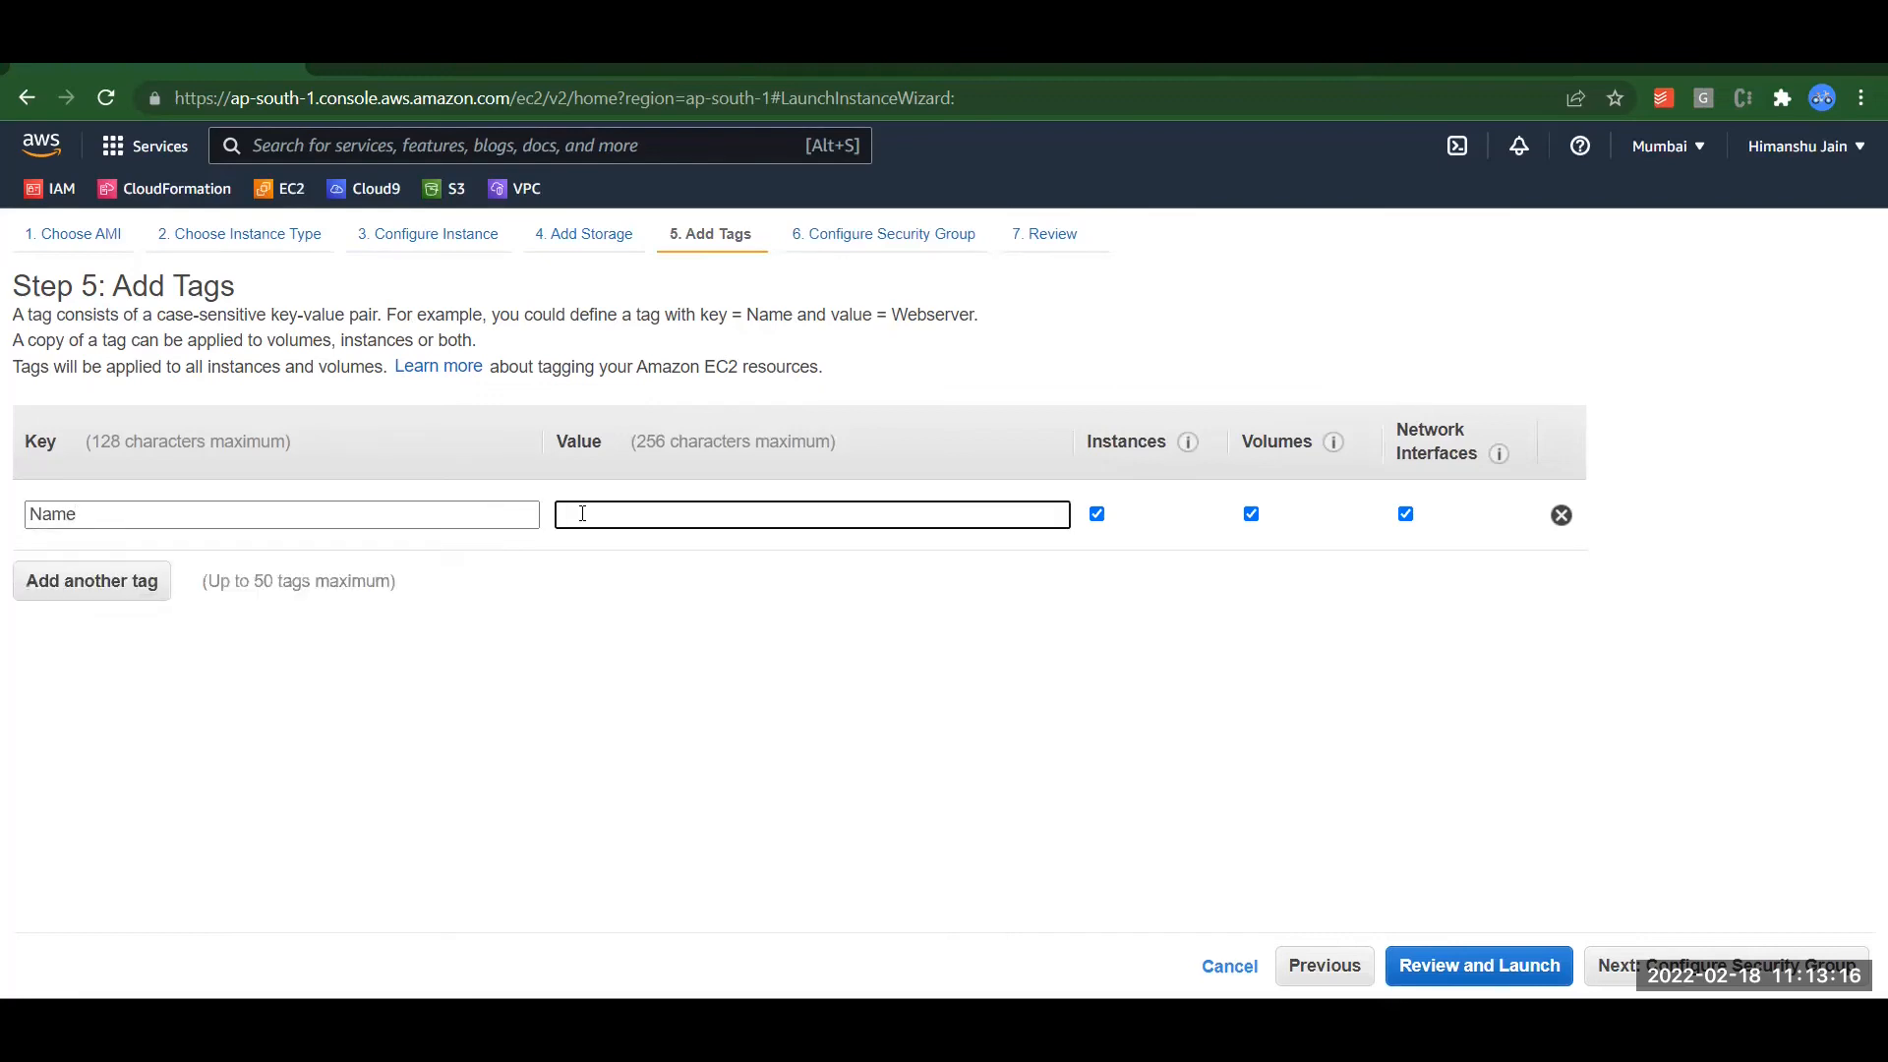
pyautogui.write('AI Project EC2')
pyautogui.click(752, 664)
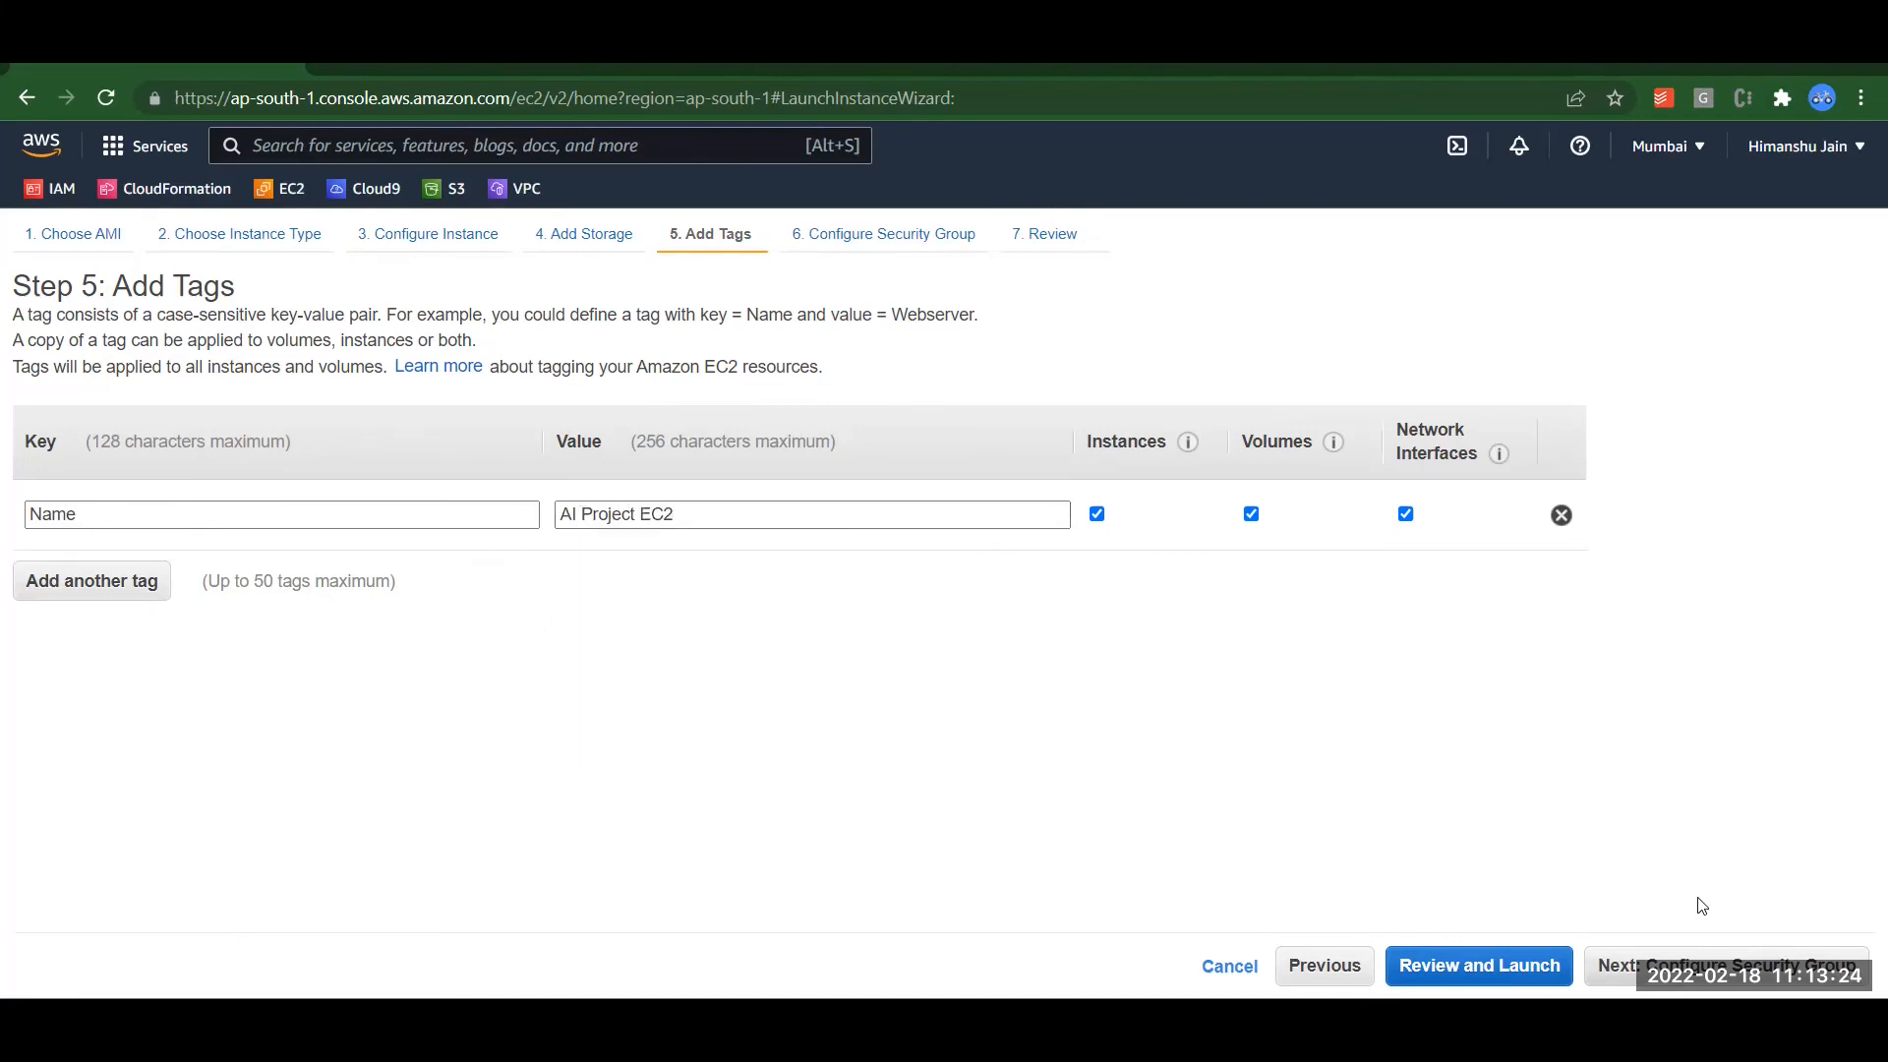
pyautogui.click(1705, 965)
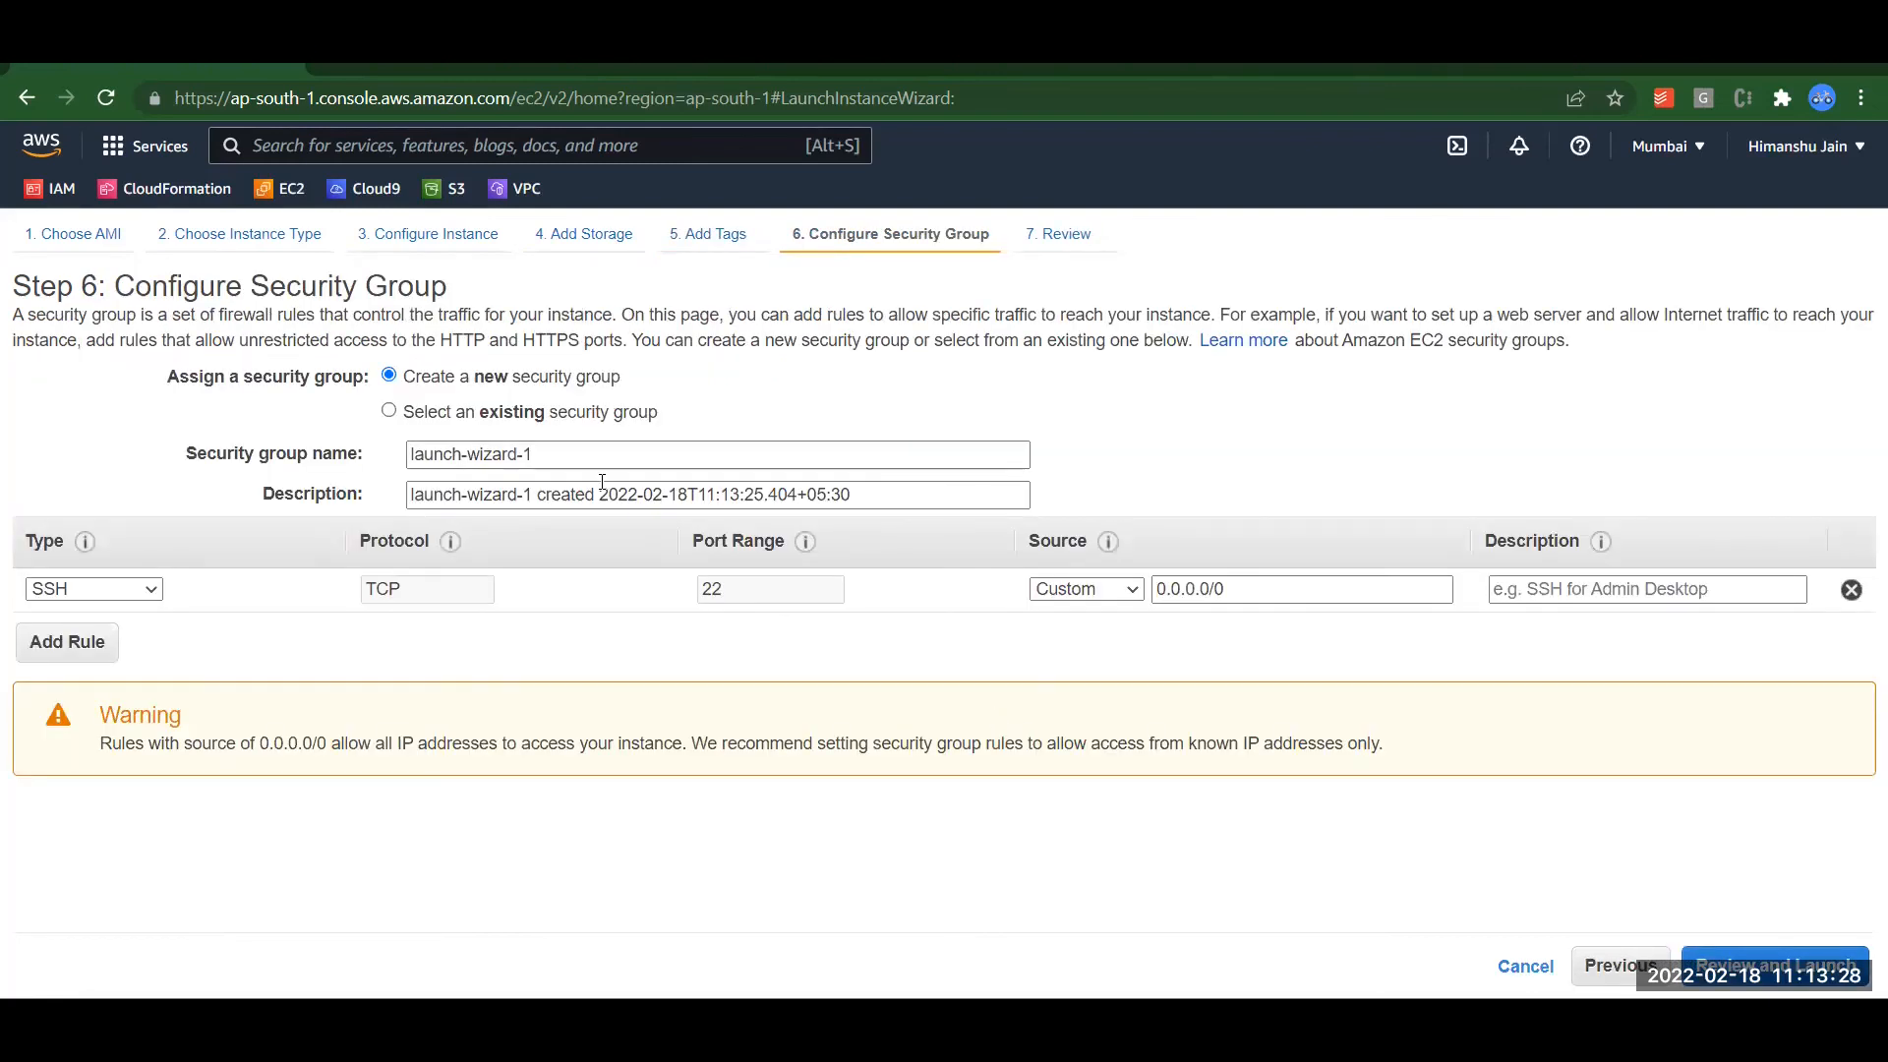
# Step: Assign the existing AI Project Security Group to the instance and proceed to the launch review
pyautogui.click(389, 411)
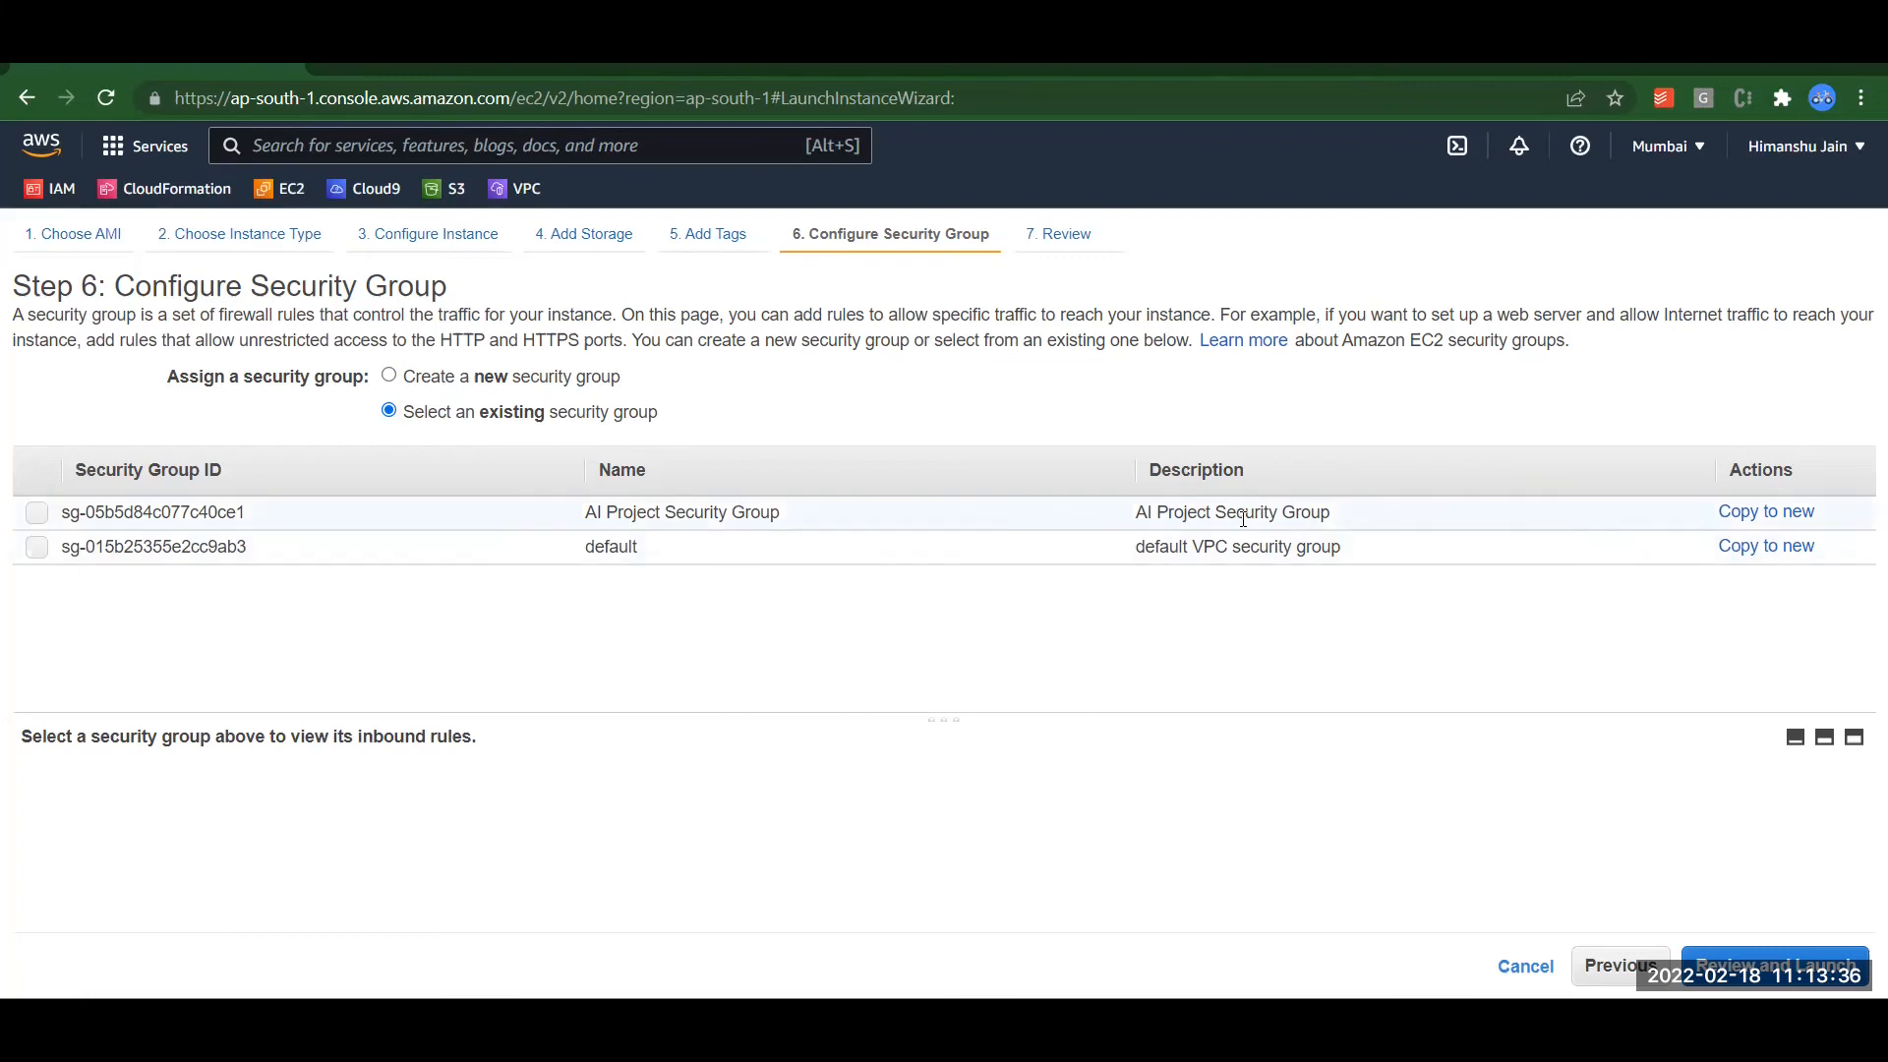
pyautogui.click(37, 513)
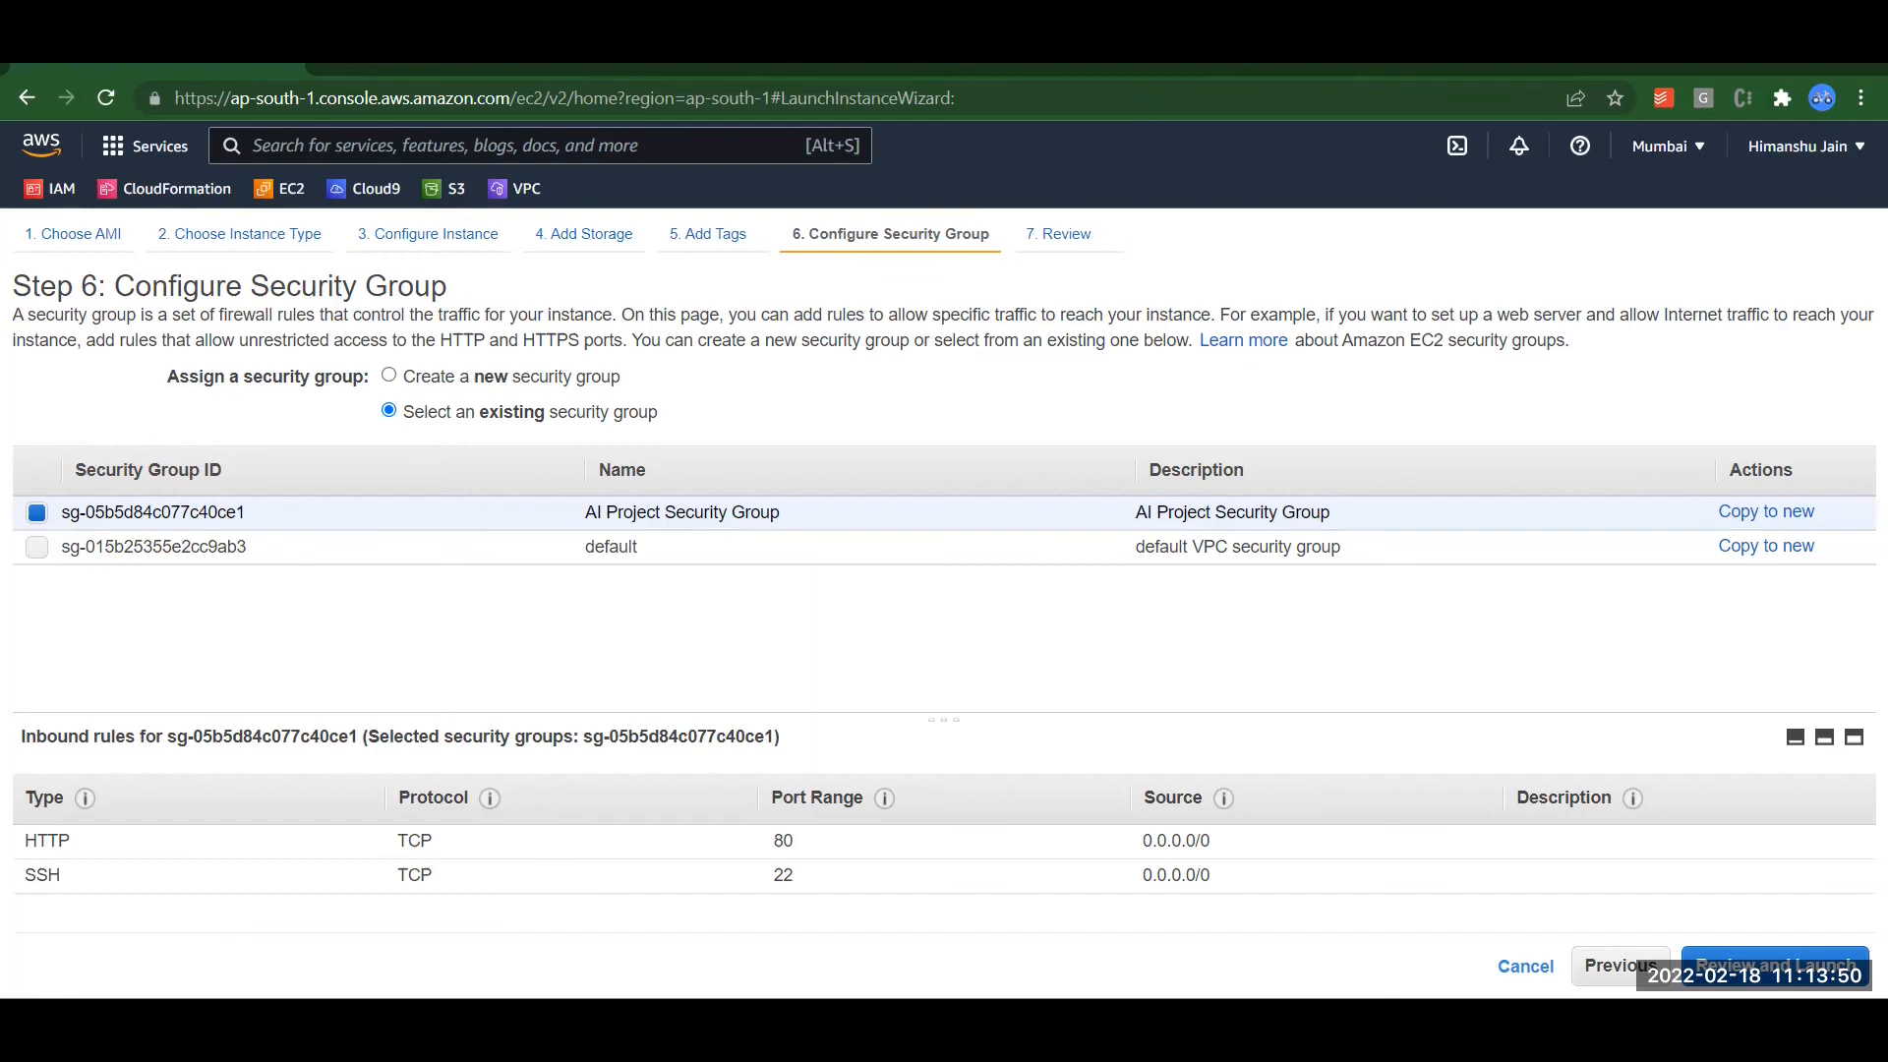
pyautogui.click(1777, 967)
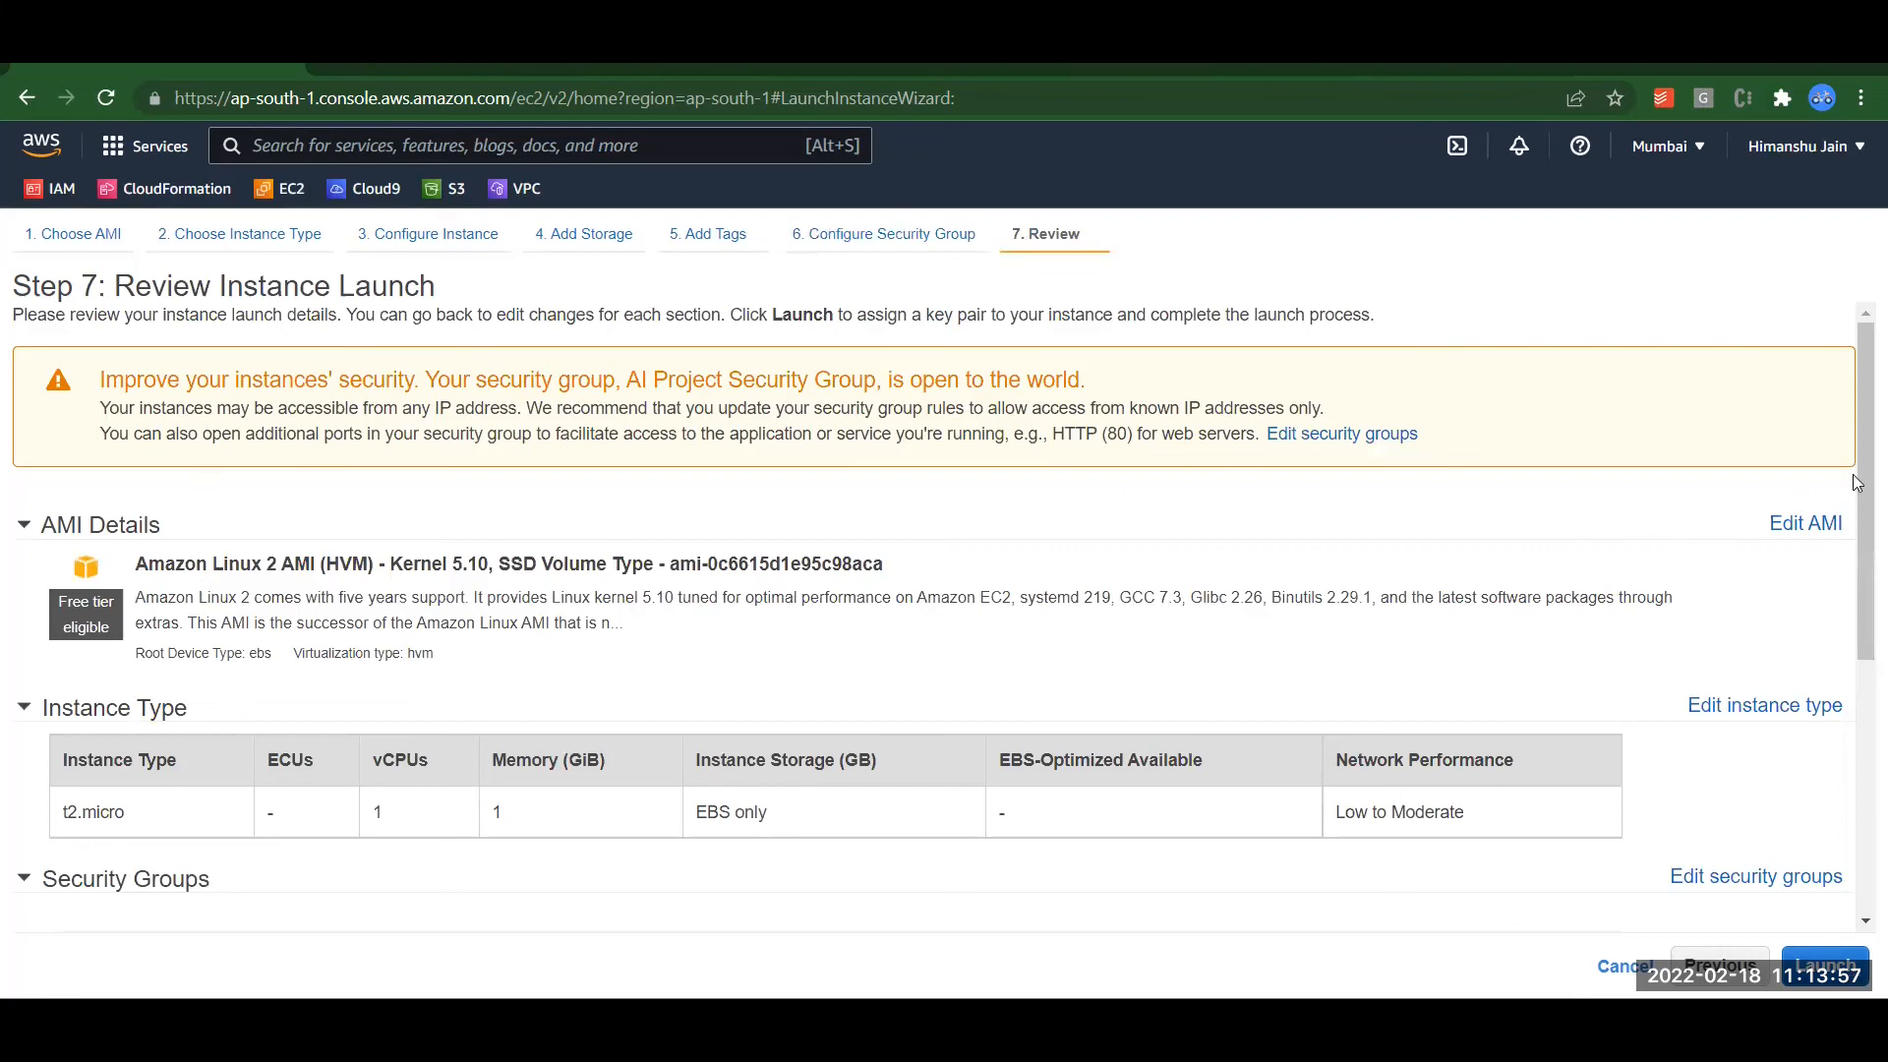
# Step: Review the launch settings and launch the instance with the existing key pair myvmpair, acknowledging access to its private key file
pyautogui.moveTo(1862, 466); pyautogui.dragTo(1862, 748)
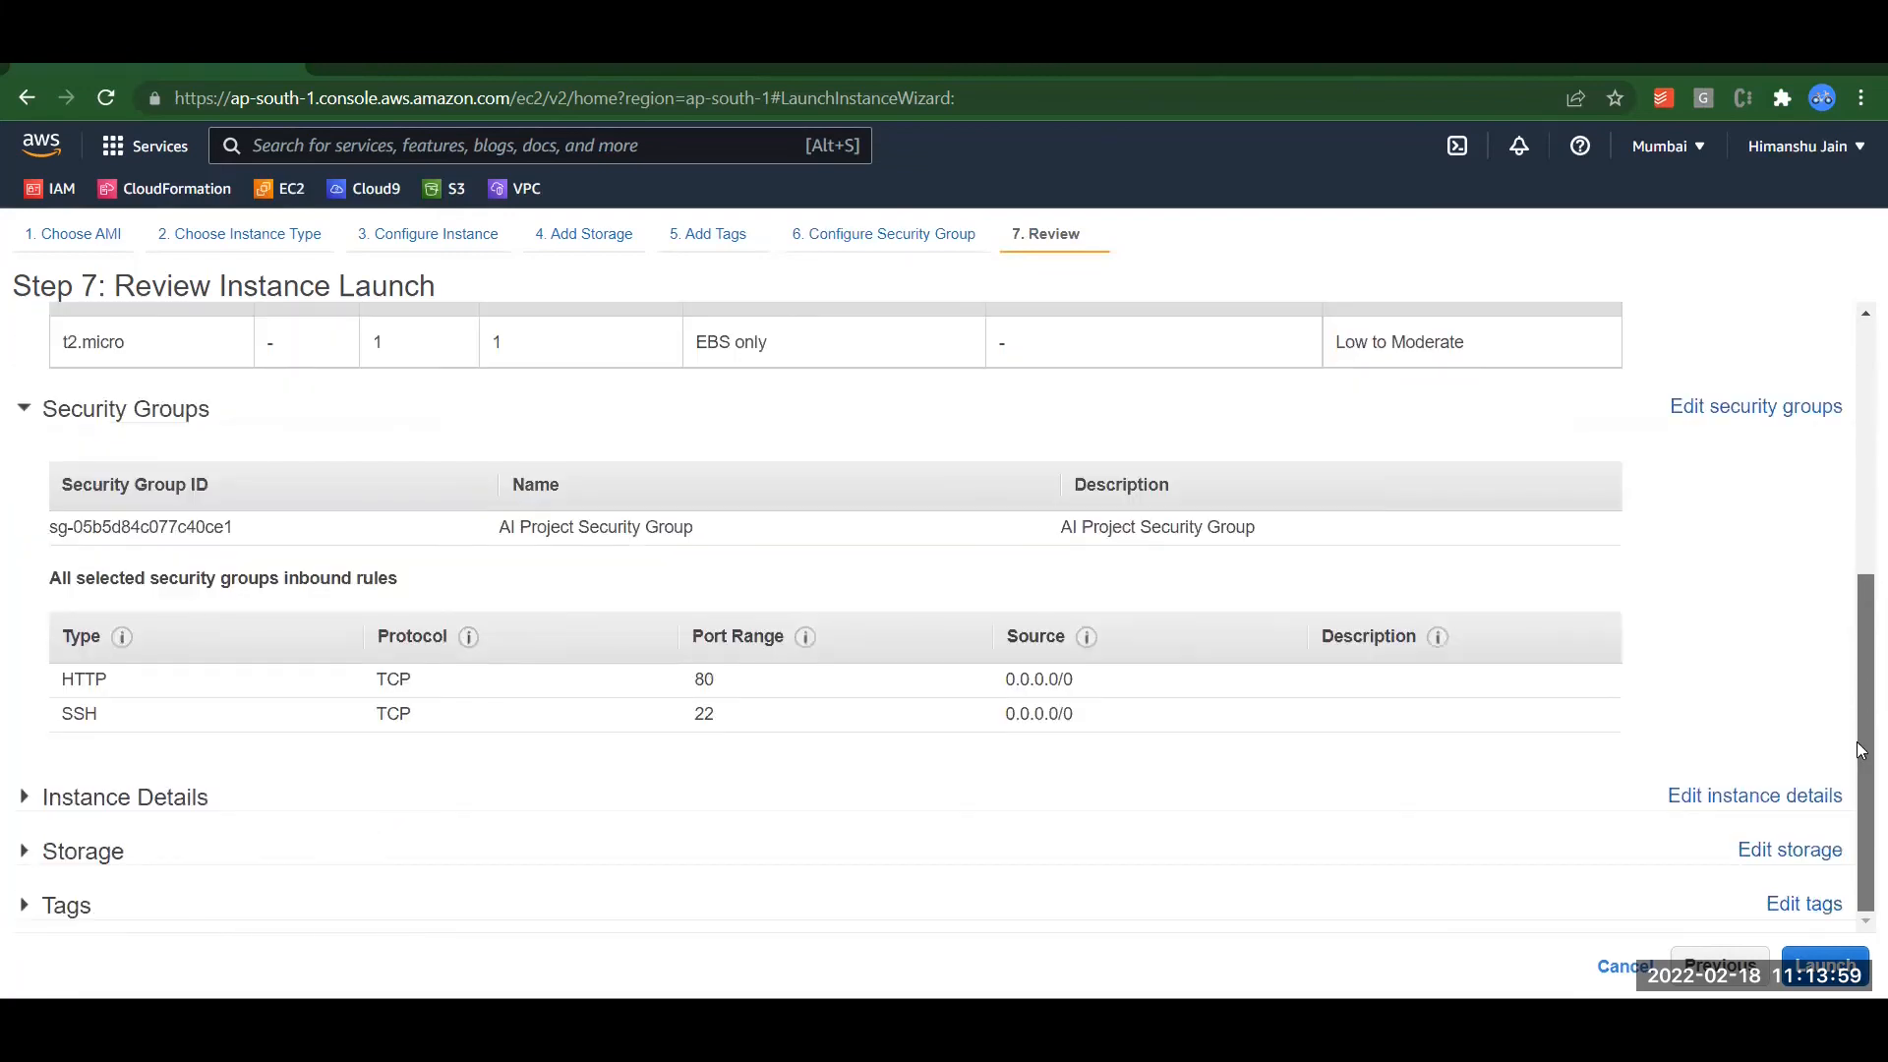
pyautogui.click(1822, 964)
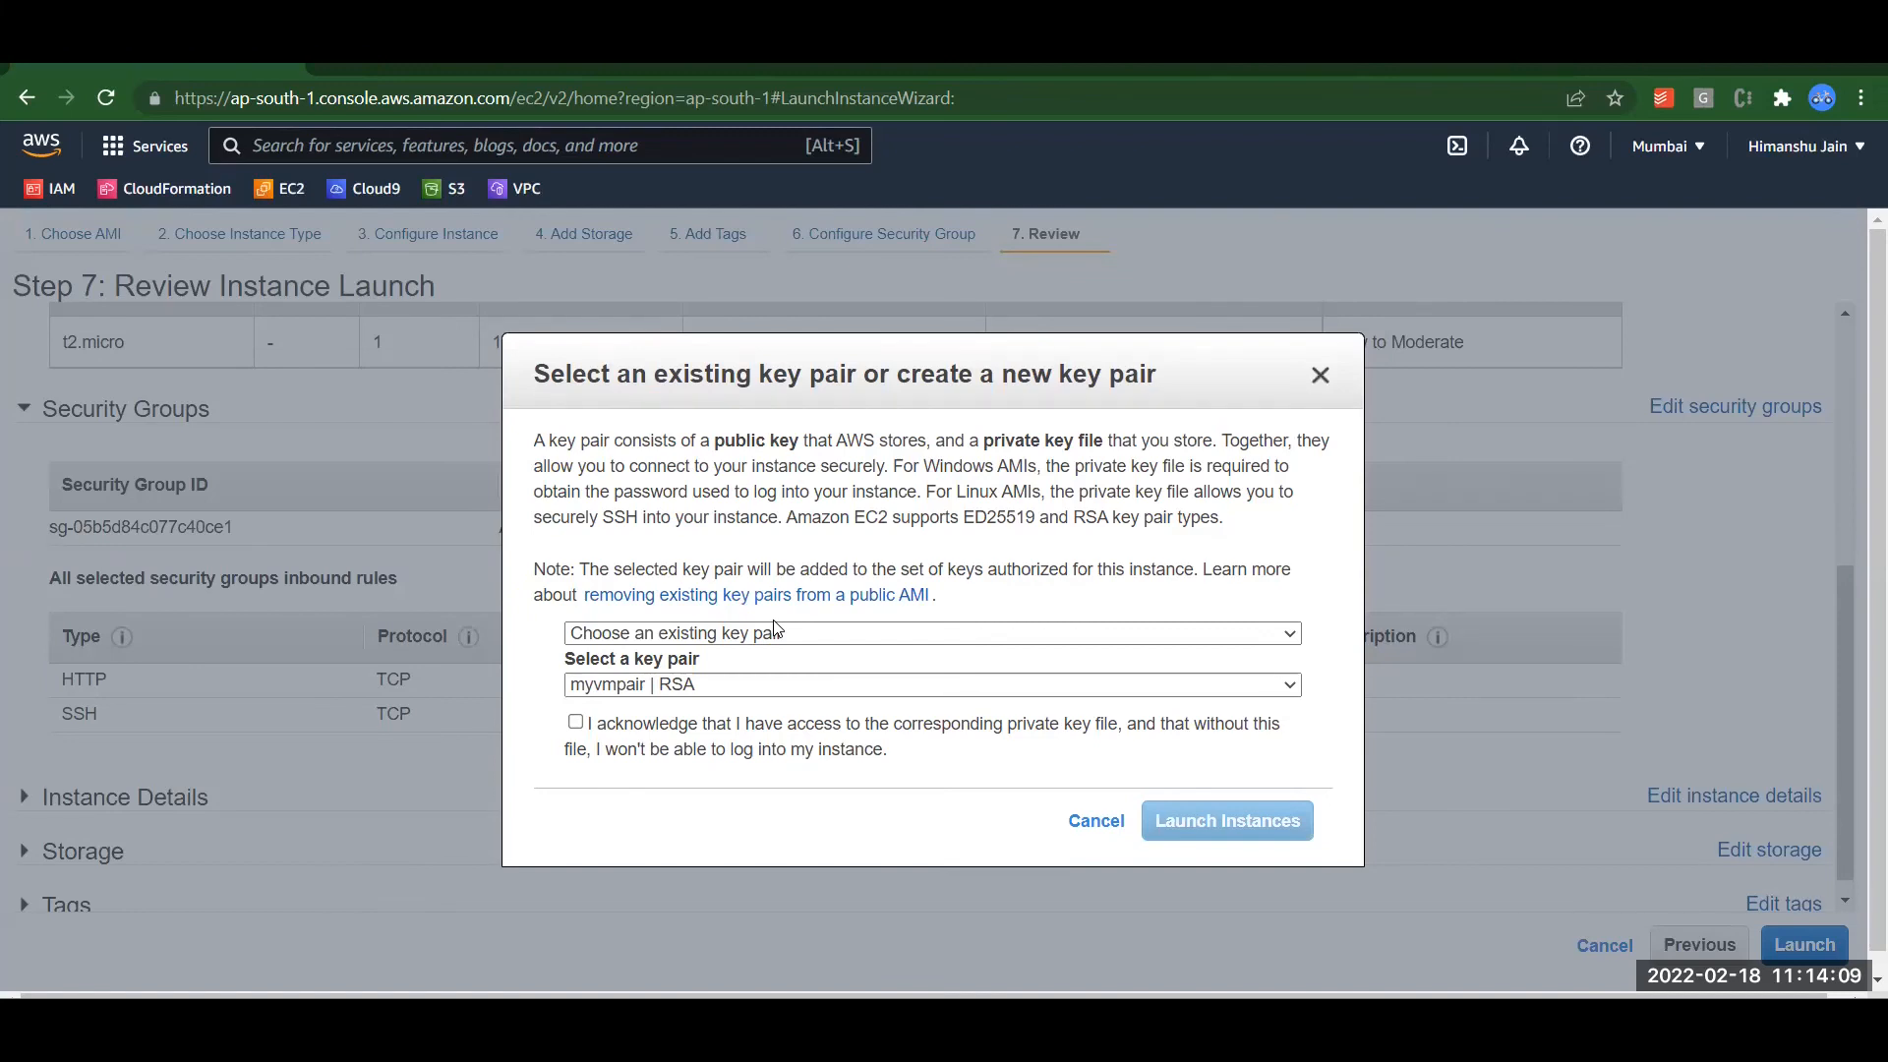
pyautogui.click(577, 724)
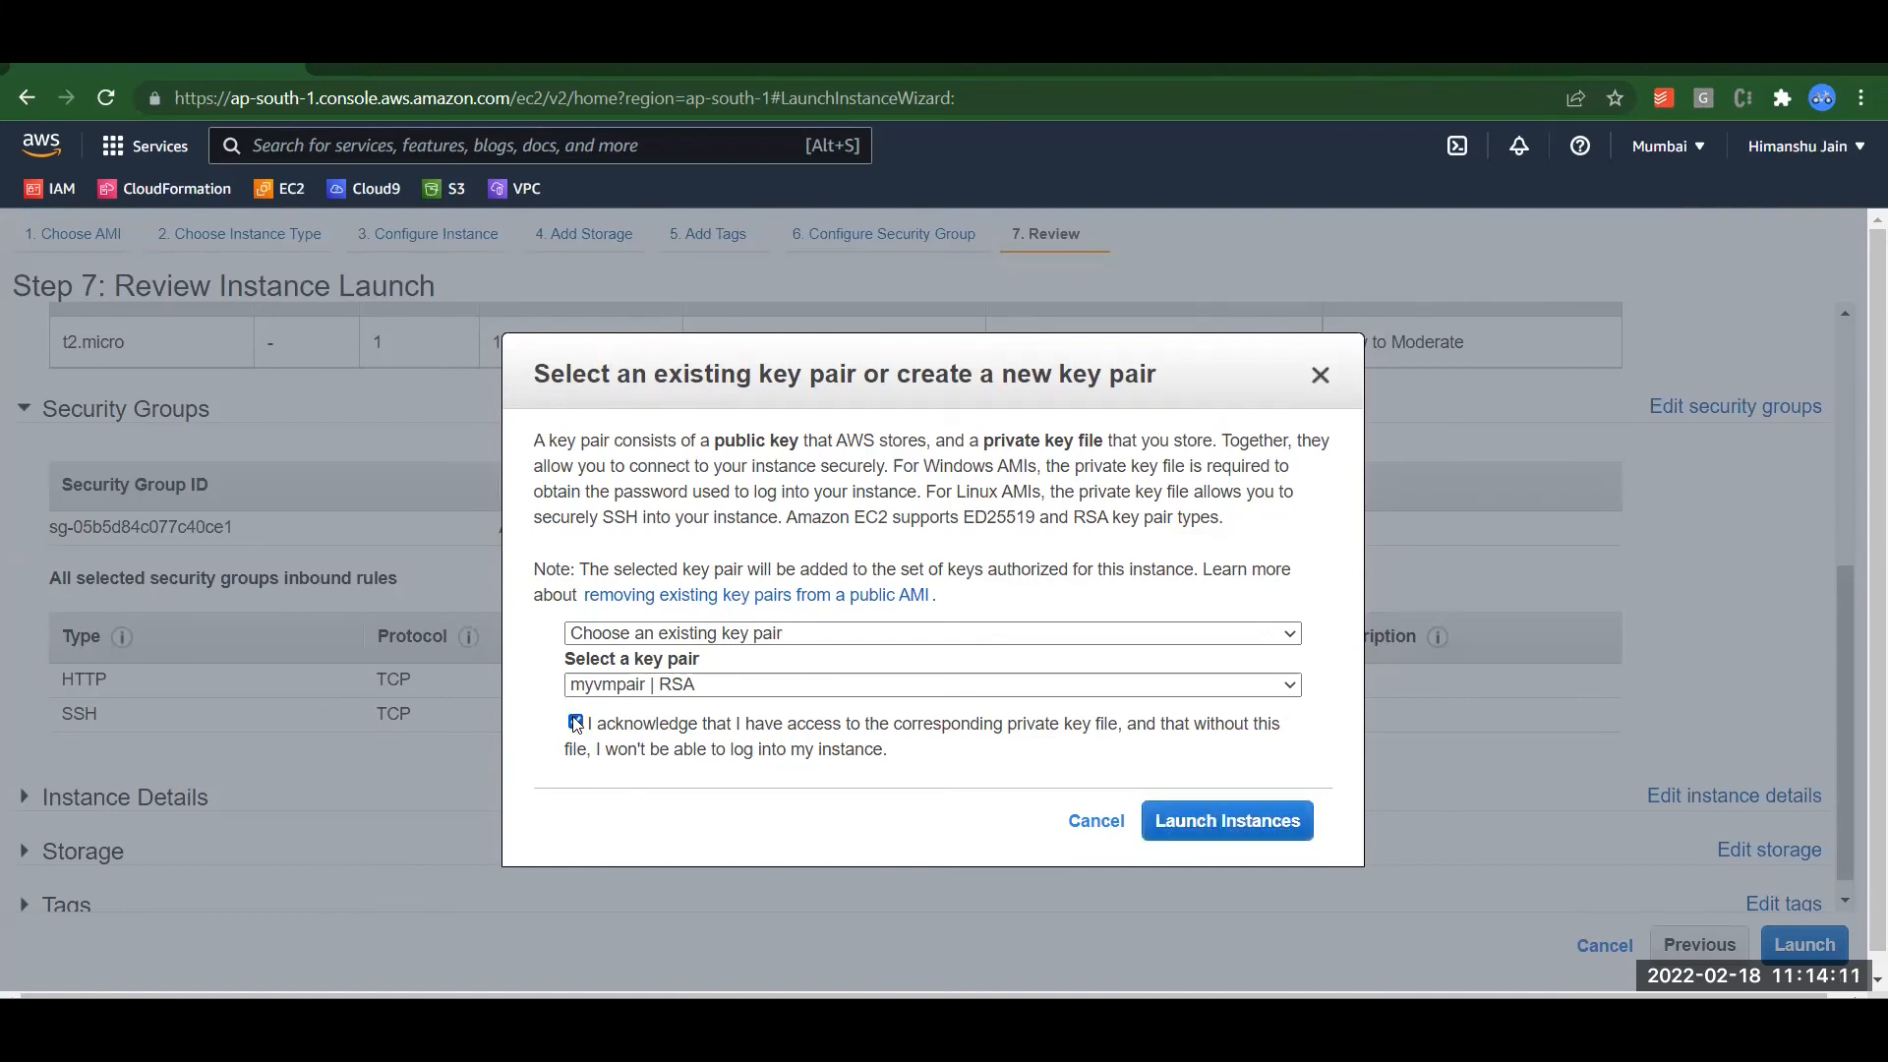
pyautogui.click(1216, 824)
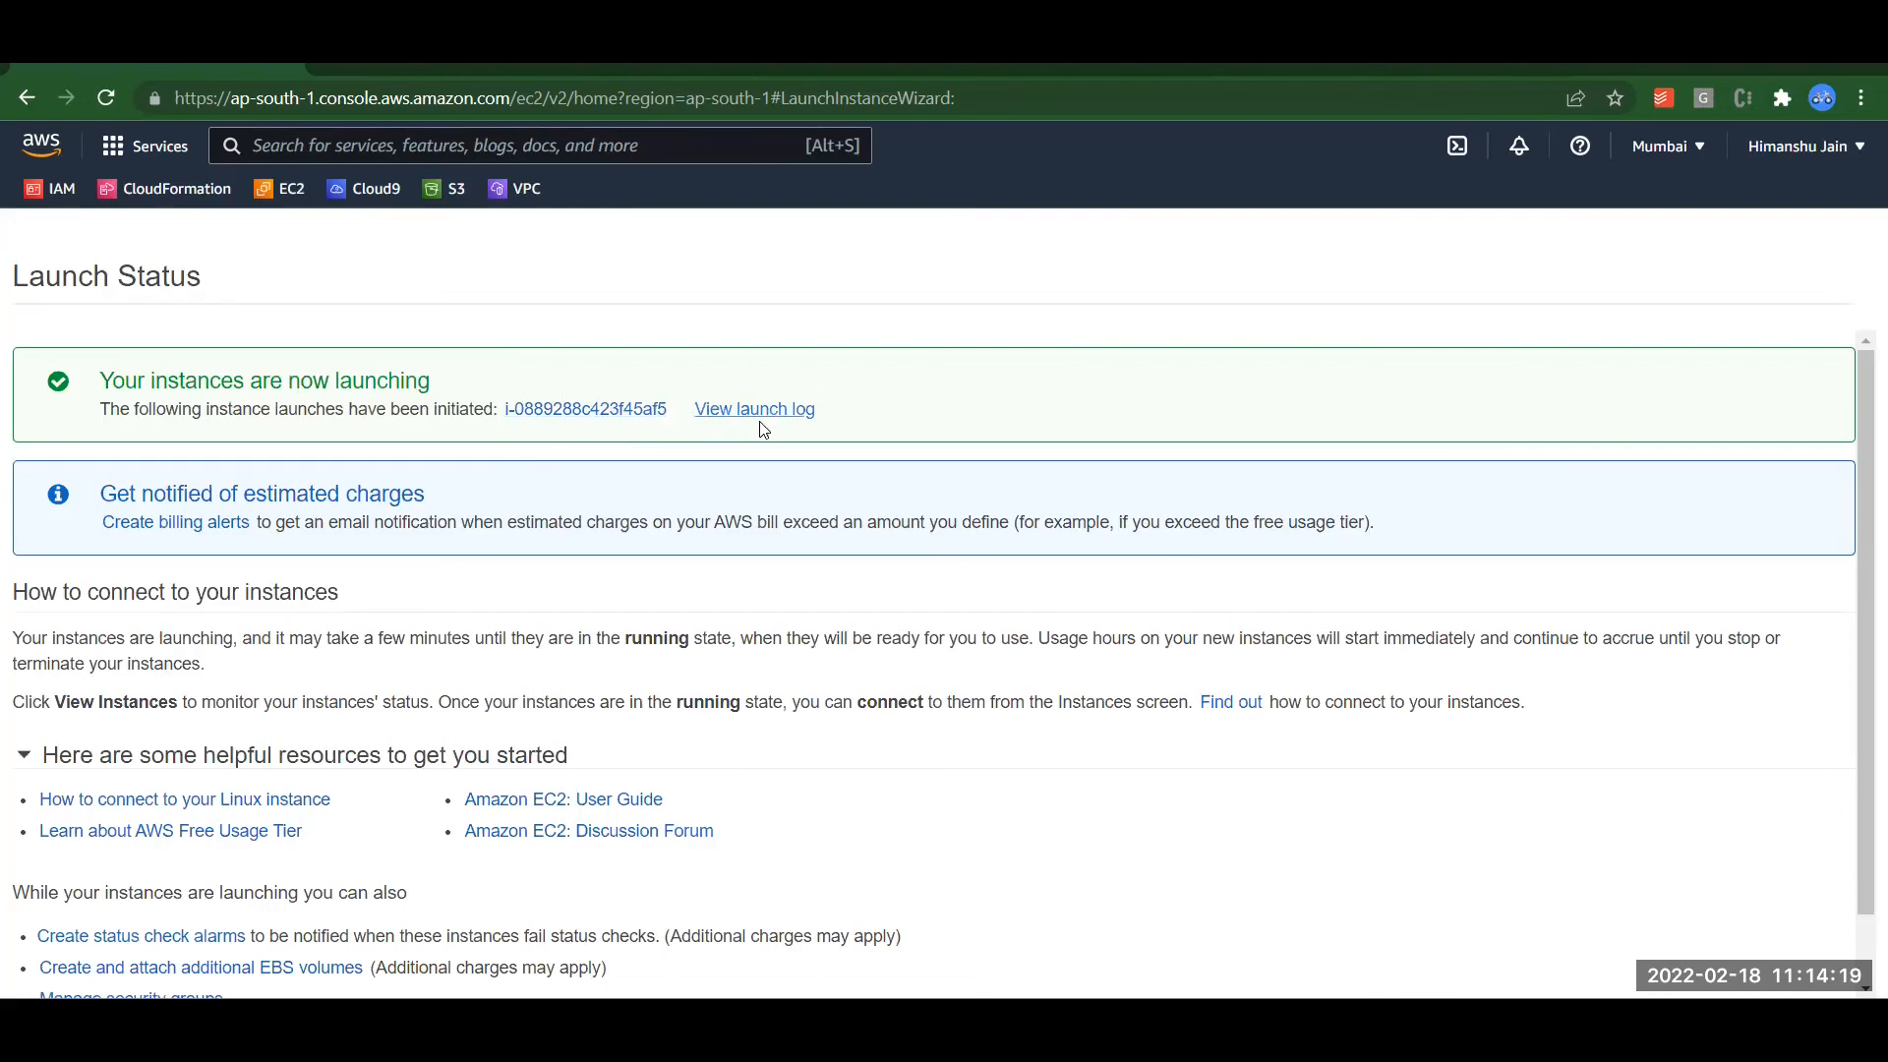
# Step: Show the launched instance in the instances list, refresh its state, and look through its remaining columns
pyautogui.click(597, 411)
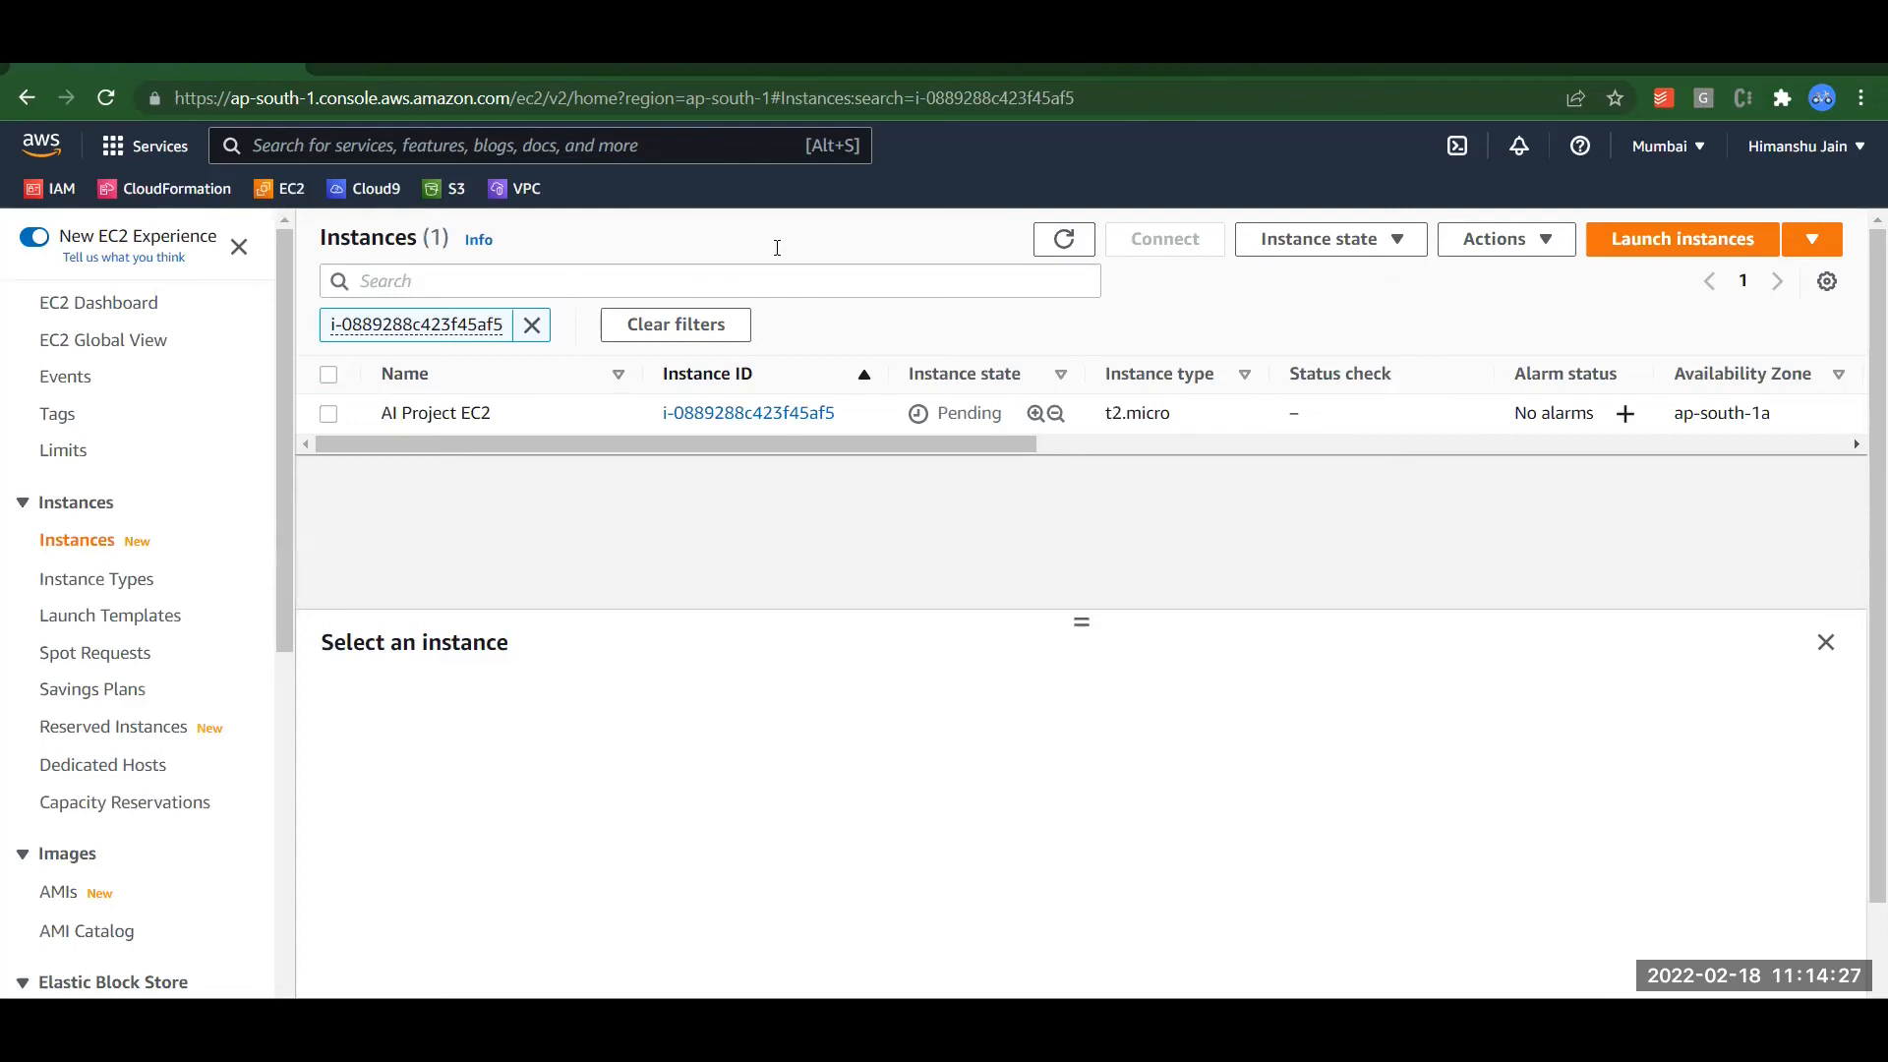
pyautogui.click(1063, 241)
pyautogui.moveTo(976, 444); pyautogui.dragTo(1770, 423)
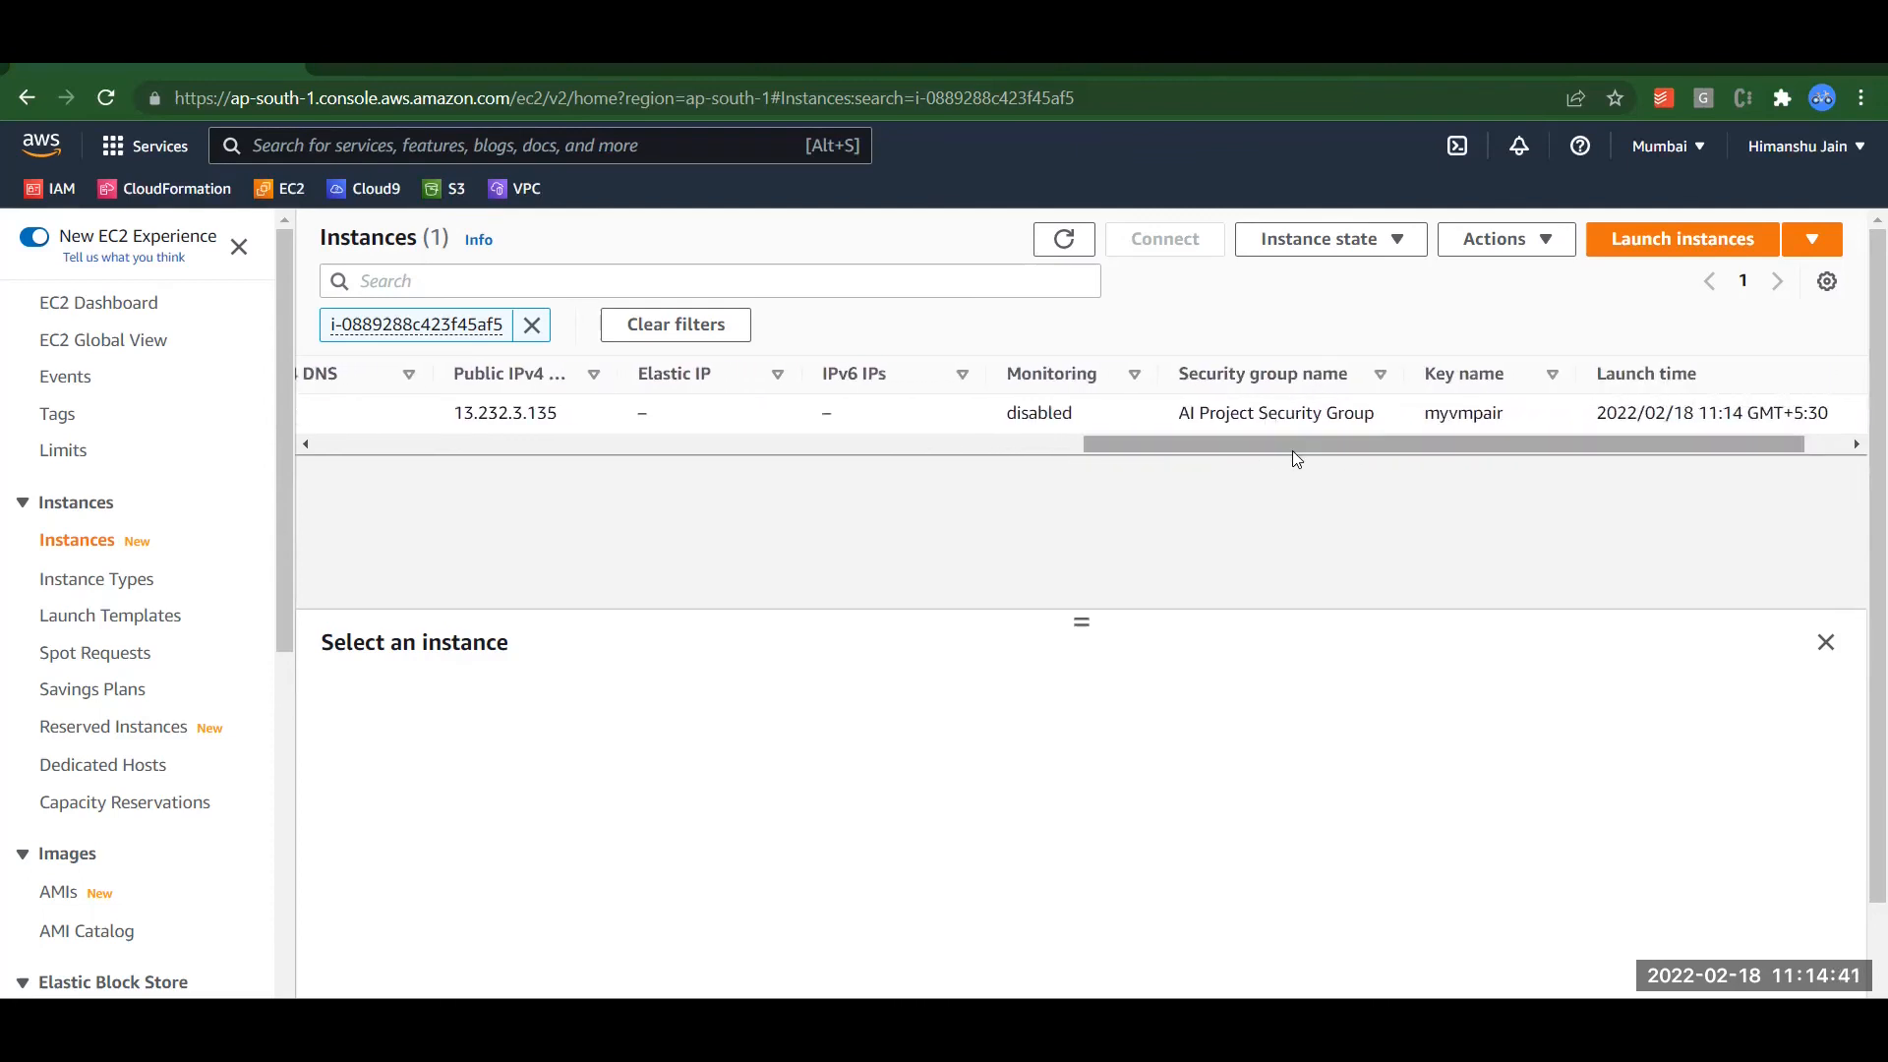
pyautogui.moveTo(1296, 451); pyautogui.dragTo(5, 520)
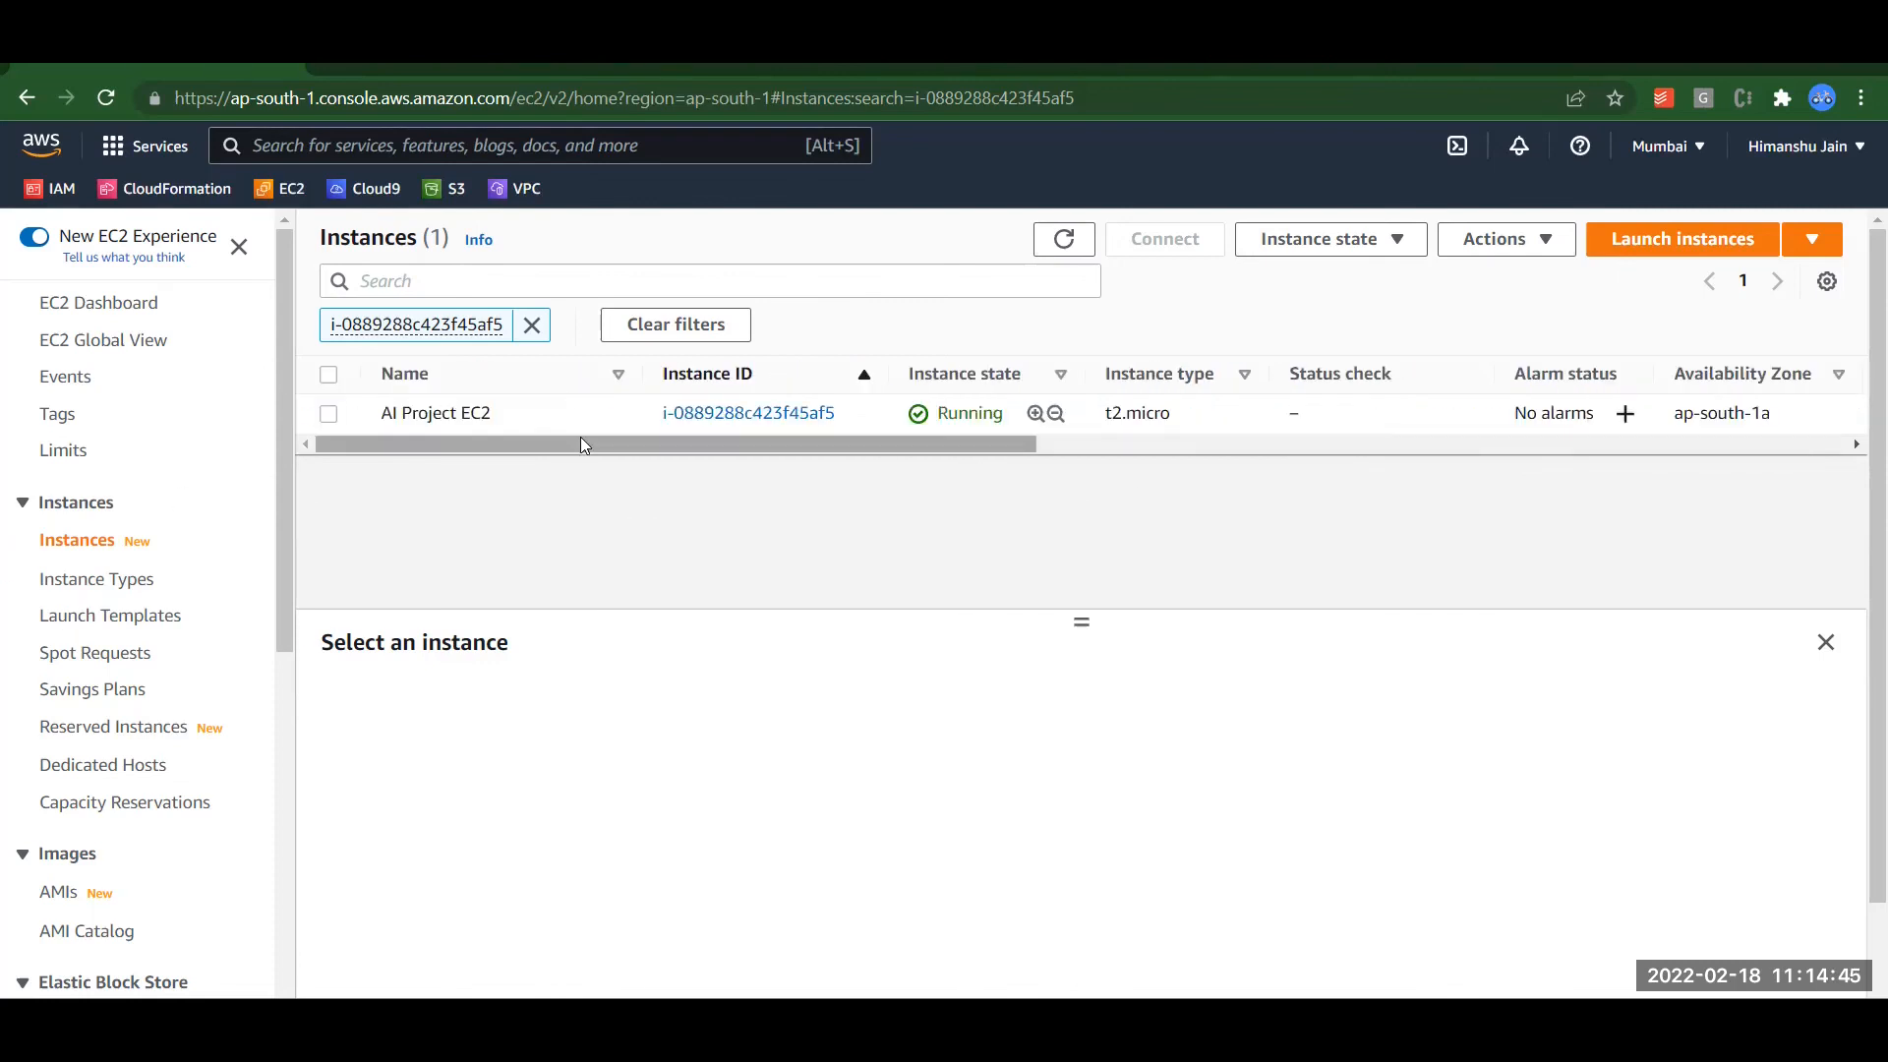
# Step: Examine the AI Project EC2 instance's private IPv4 address, VPC and subnet, and its security group's inbound rules
pyautogui.click(690, 413)
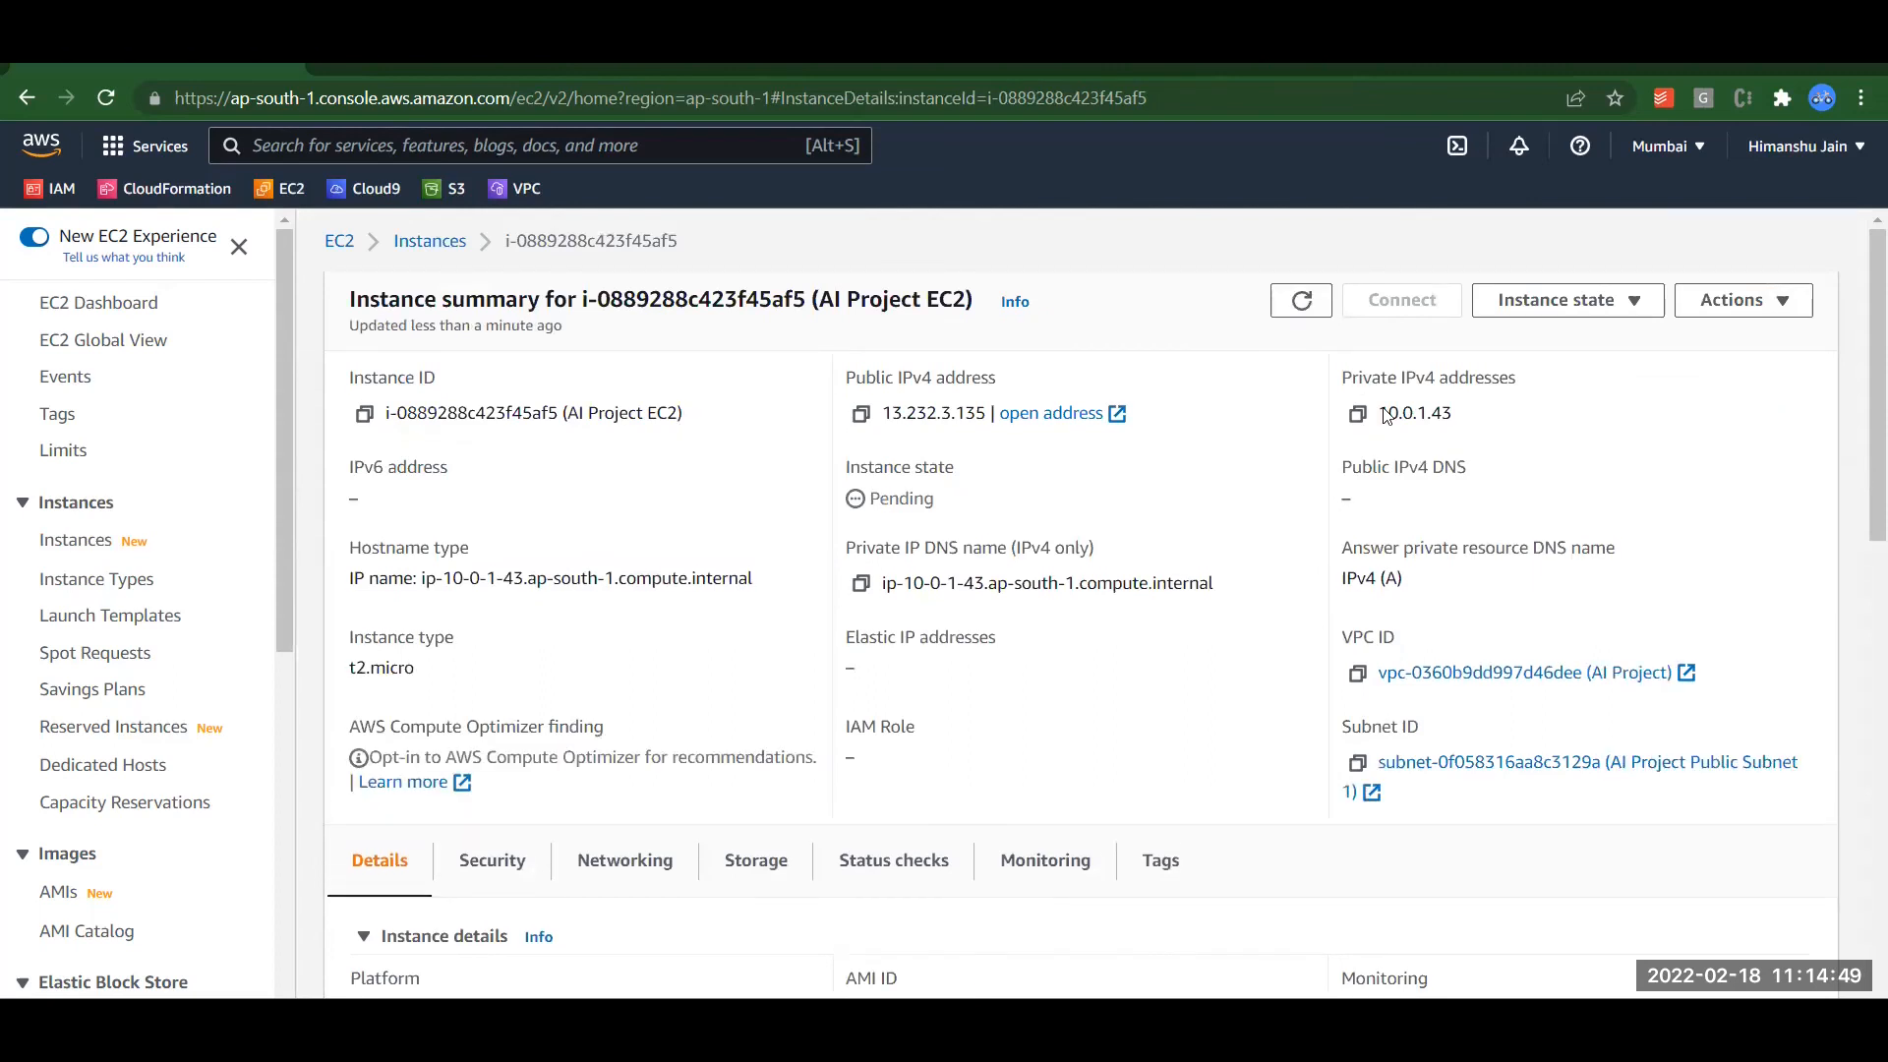
pyautogui.moveTo(1384, 415); pyautogui.dragTo(1465, 417)
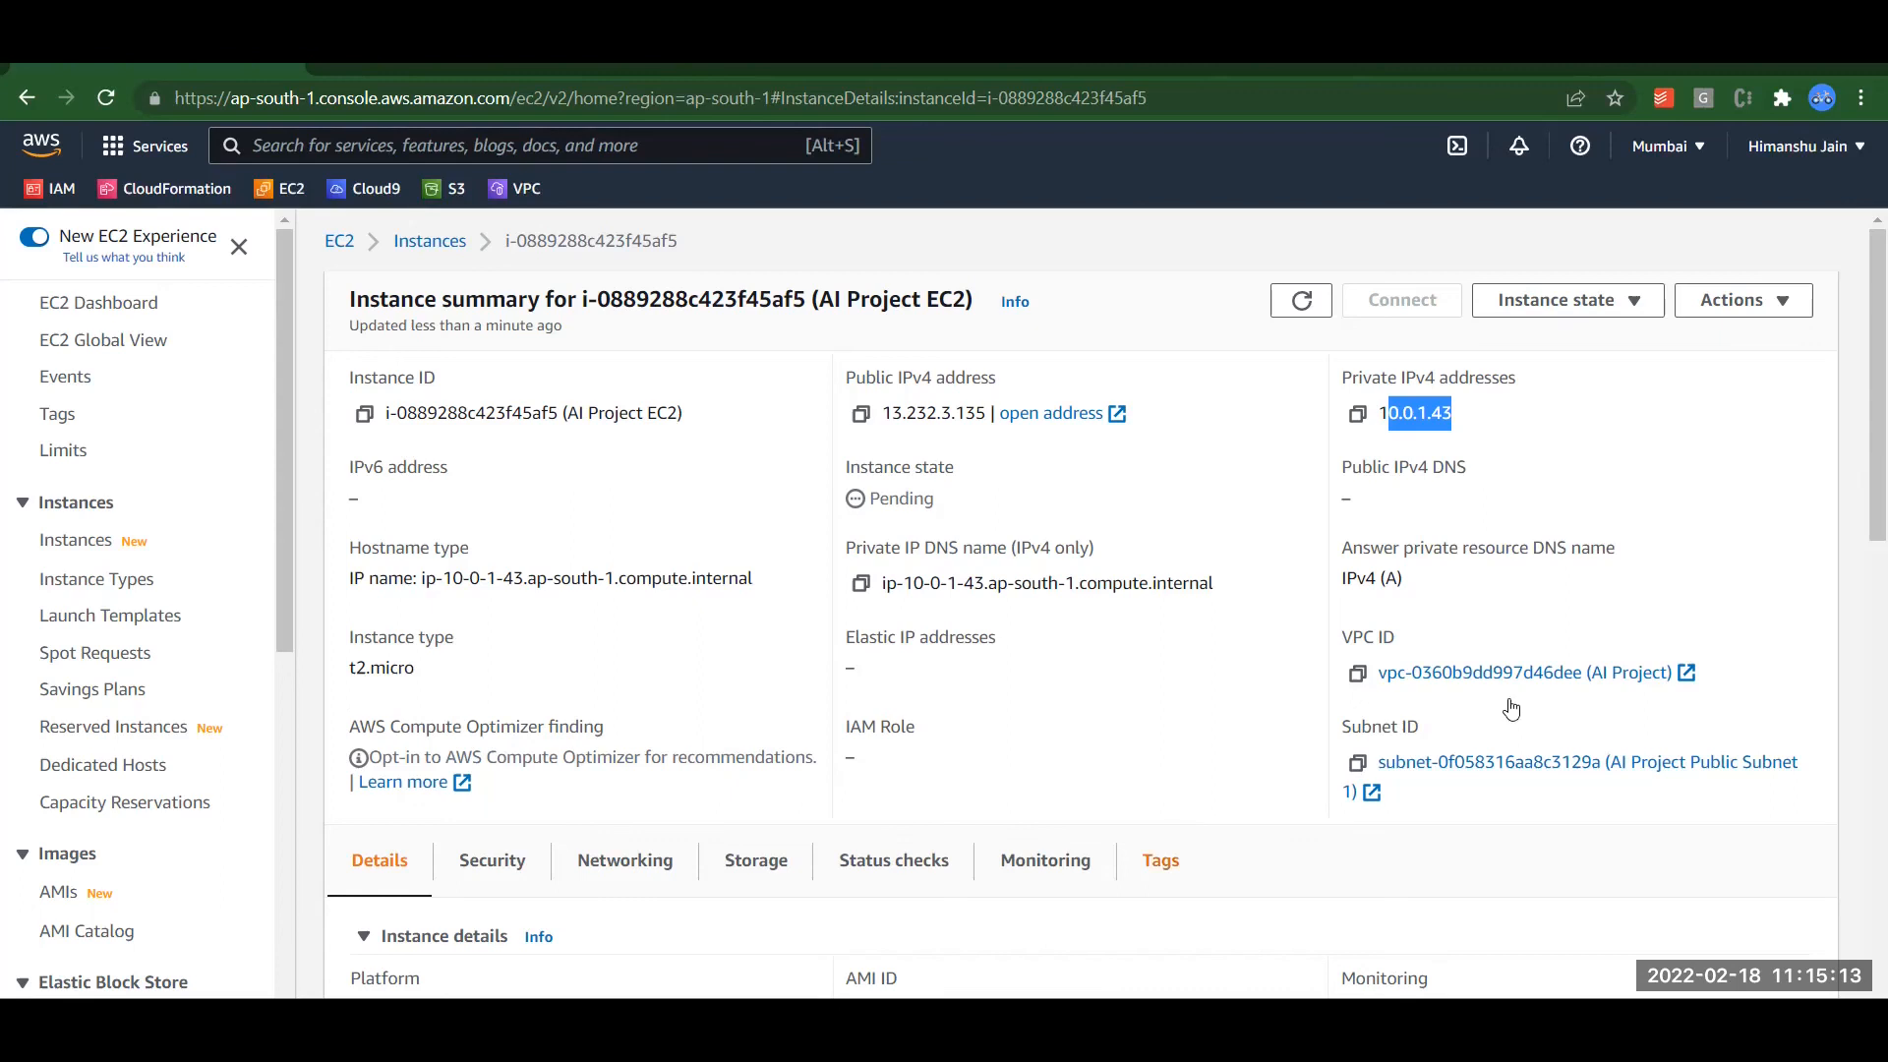
pyautogui.scroll(-5, 1857, 634)
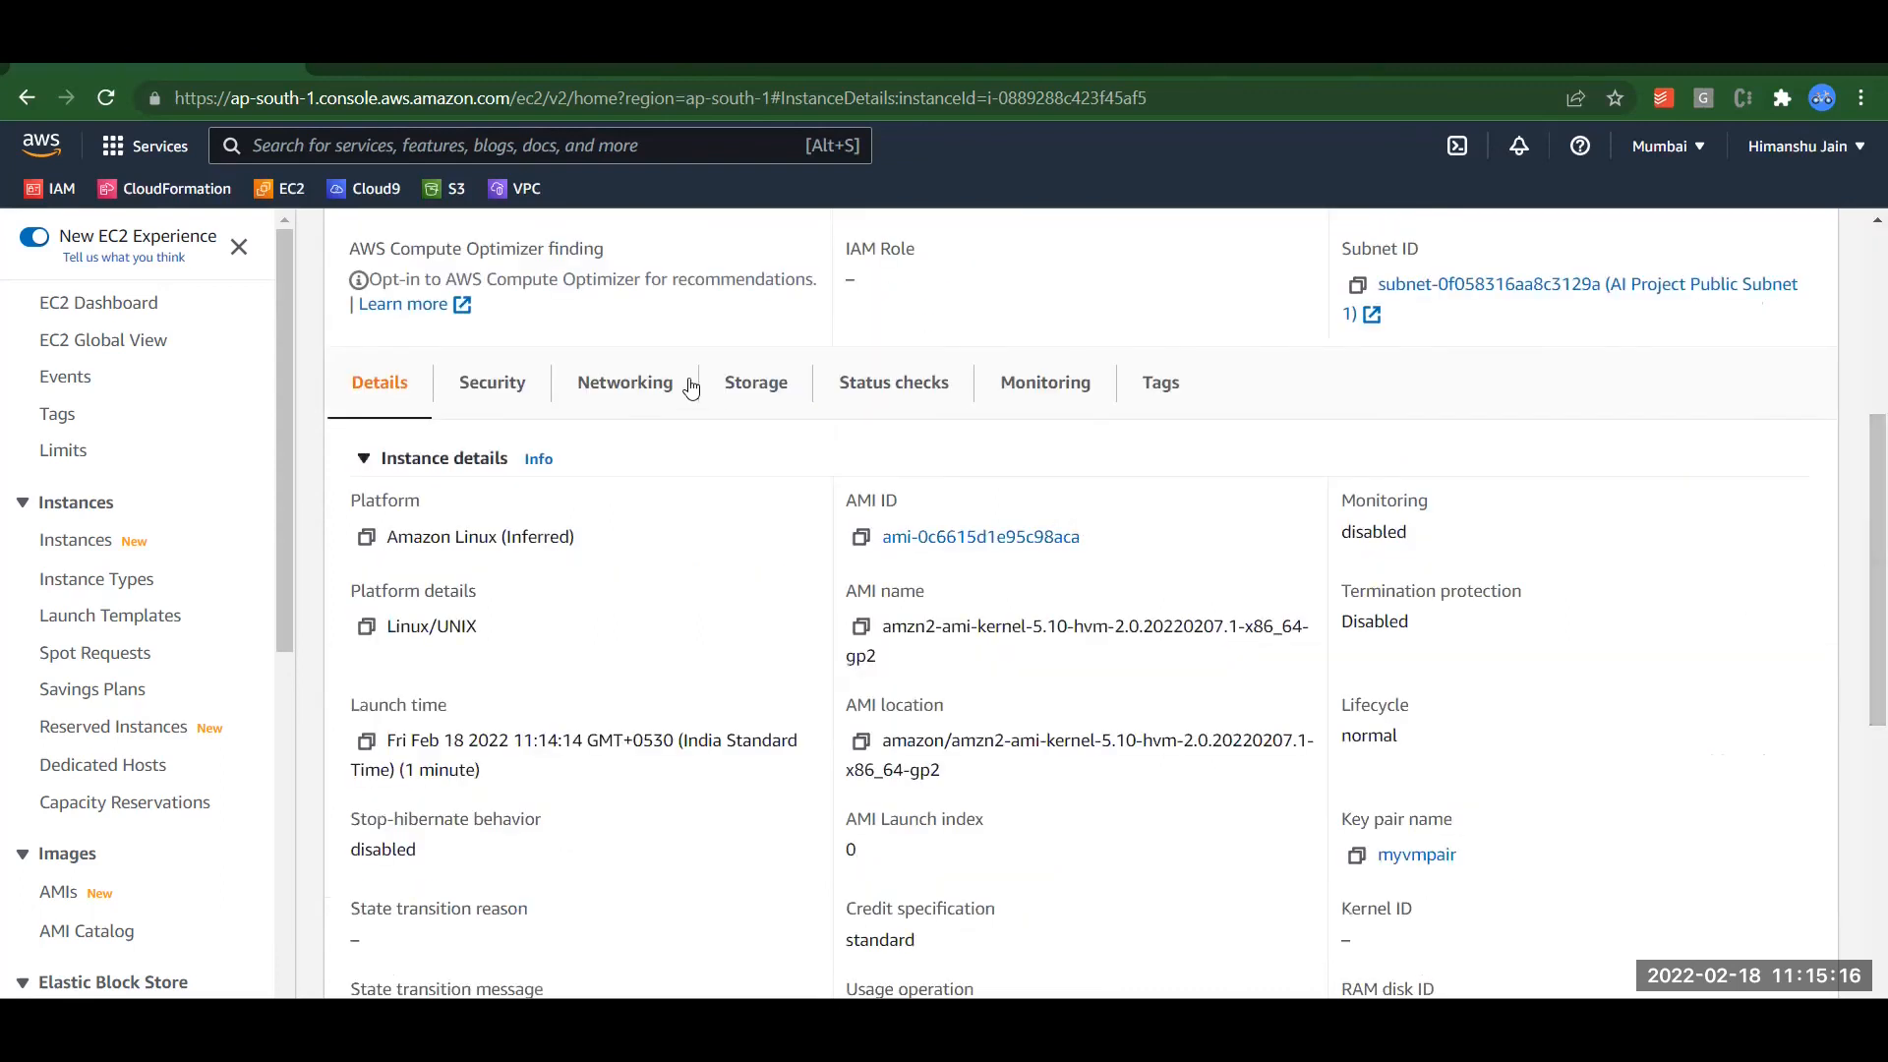
pyautogui.click(492, 387)
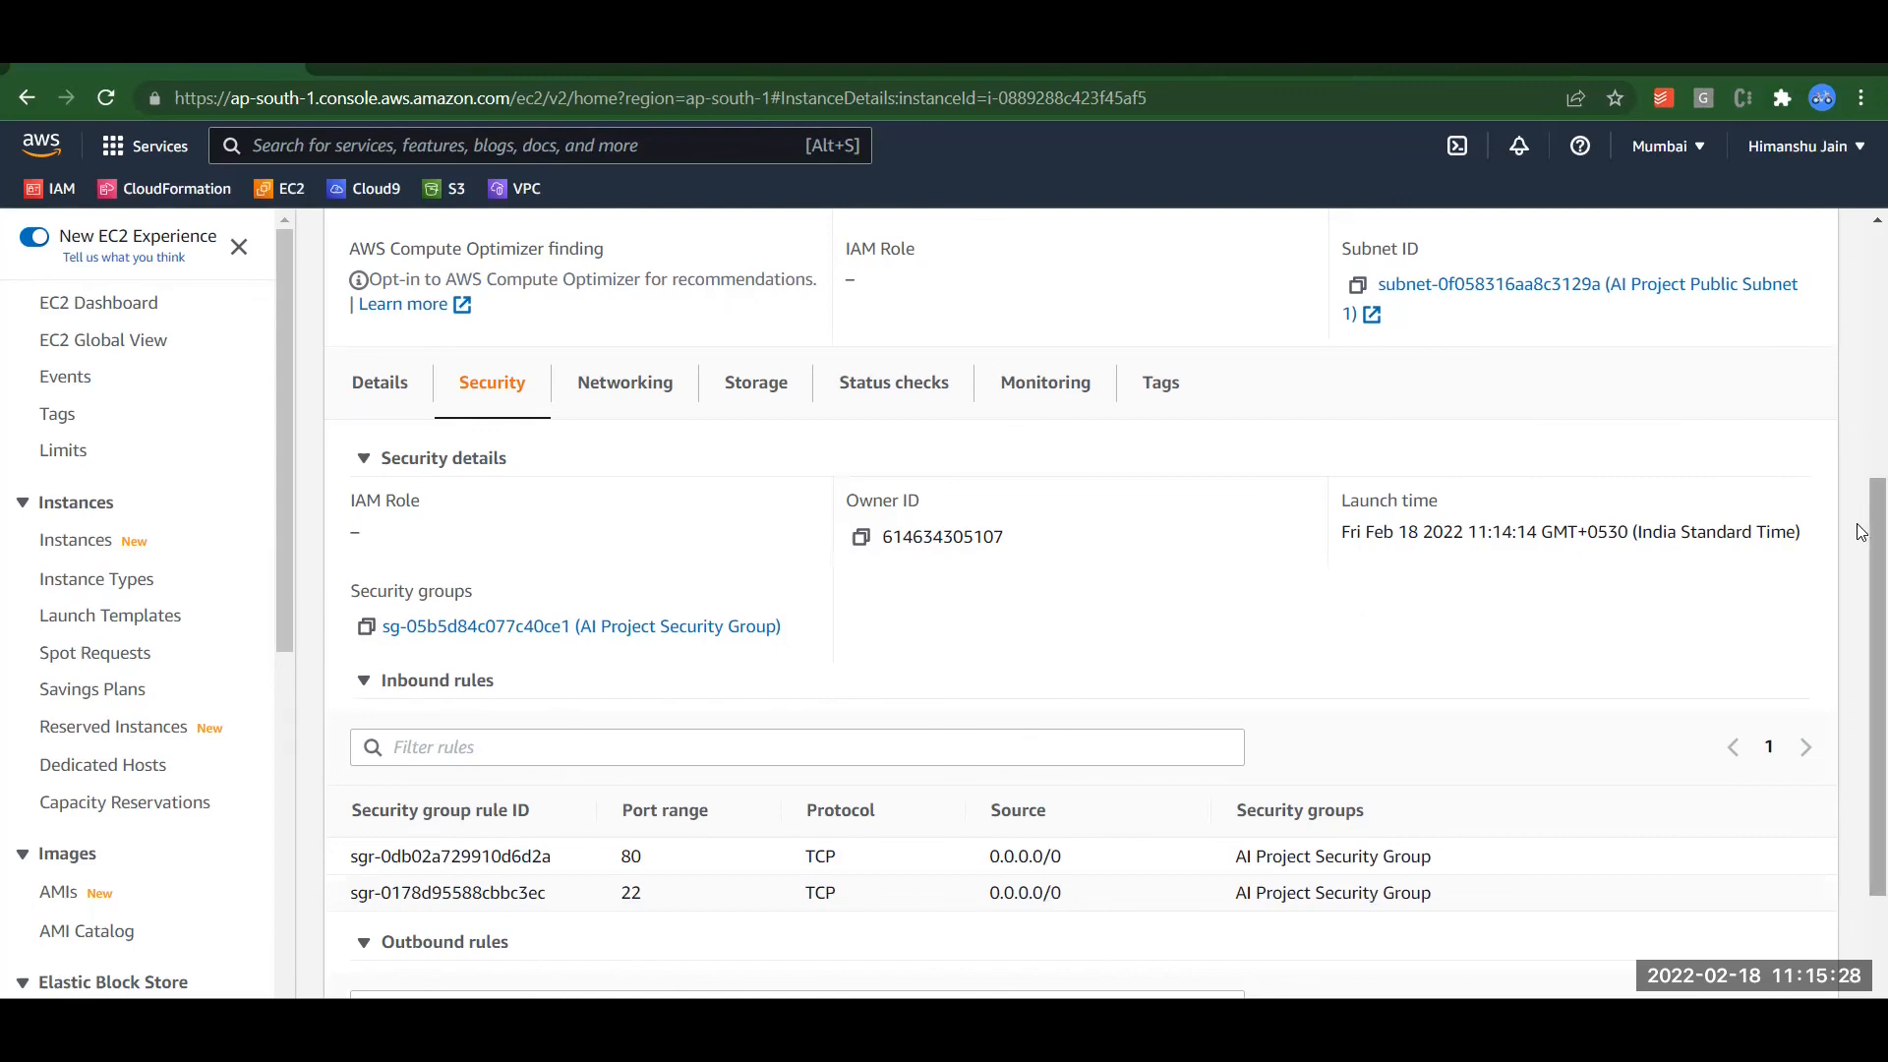
pyautogui.scroll(2, 1861, 269)
pyautogui.scroll(3, 1862, 260)
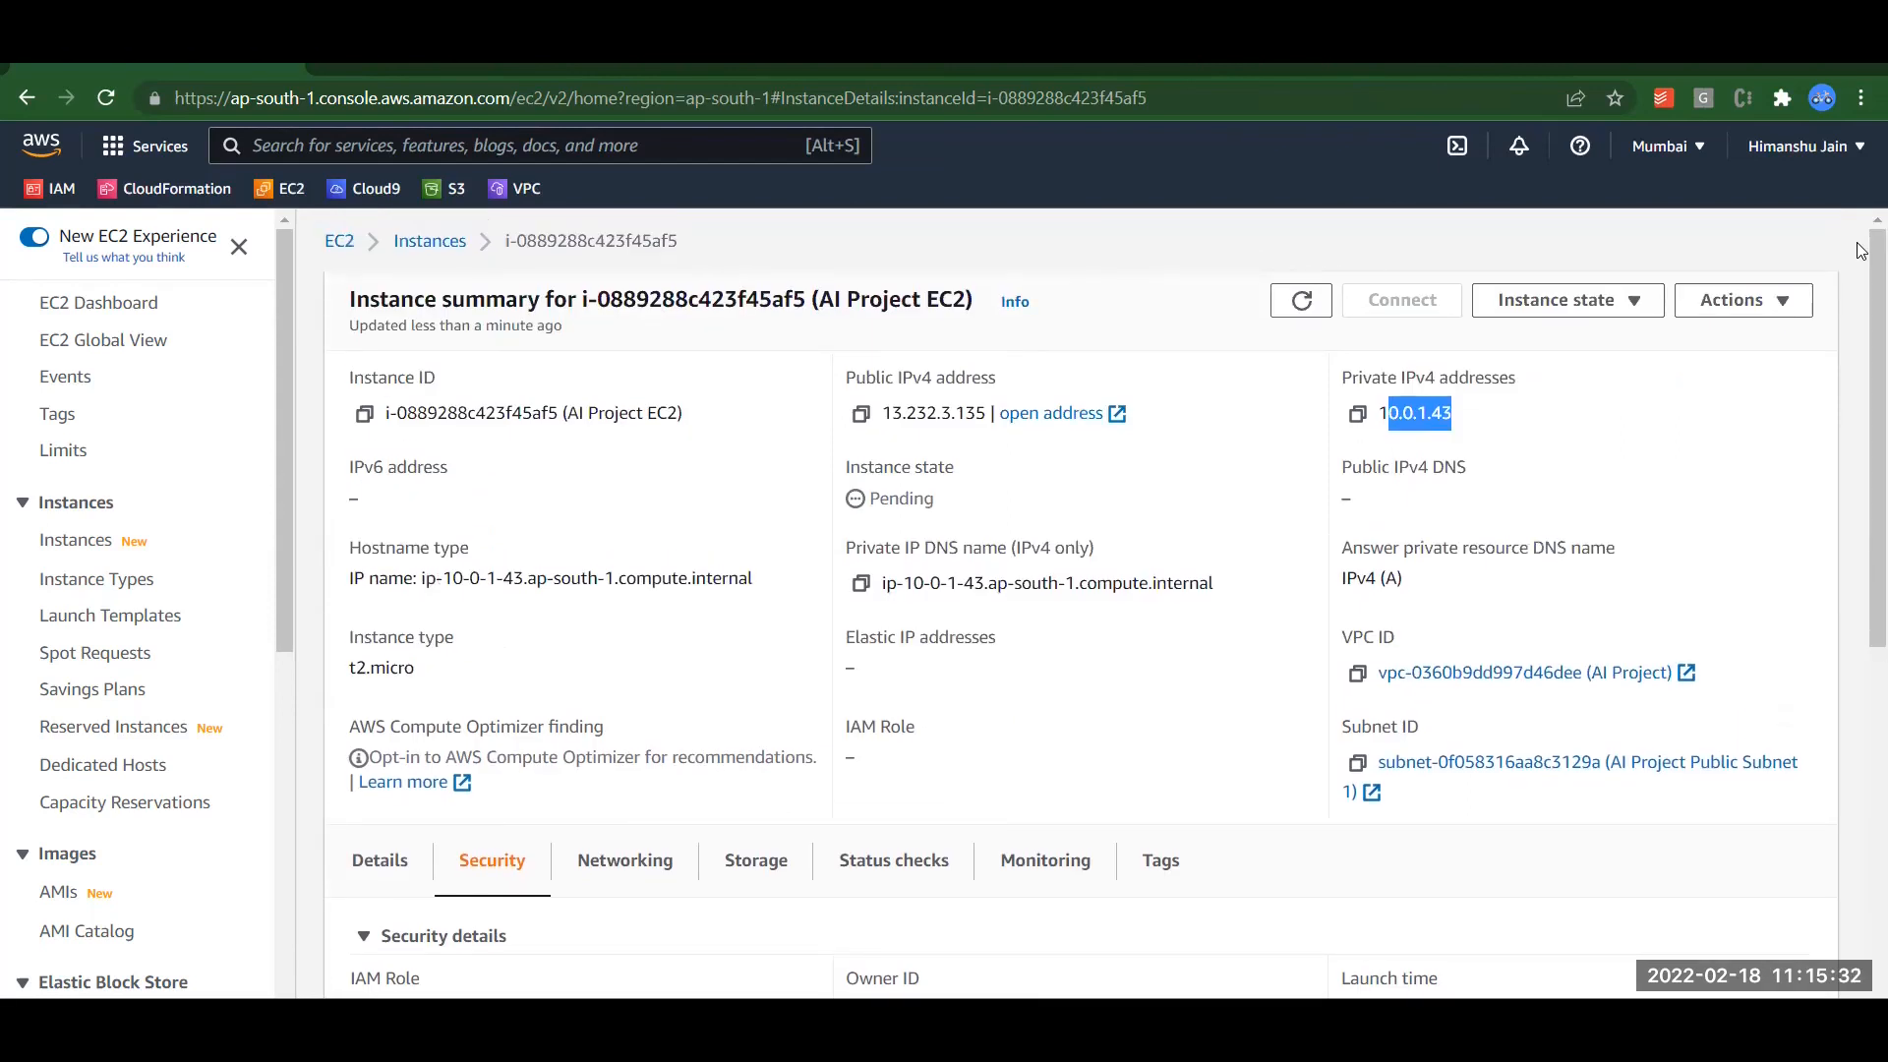
# Step: Return to the refreshed instances list and connect to AI Project EC2 through EC2 Instance Connect with the default user name ec2-user
pyautogui.click(438, 242)
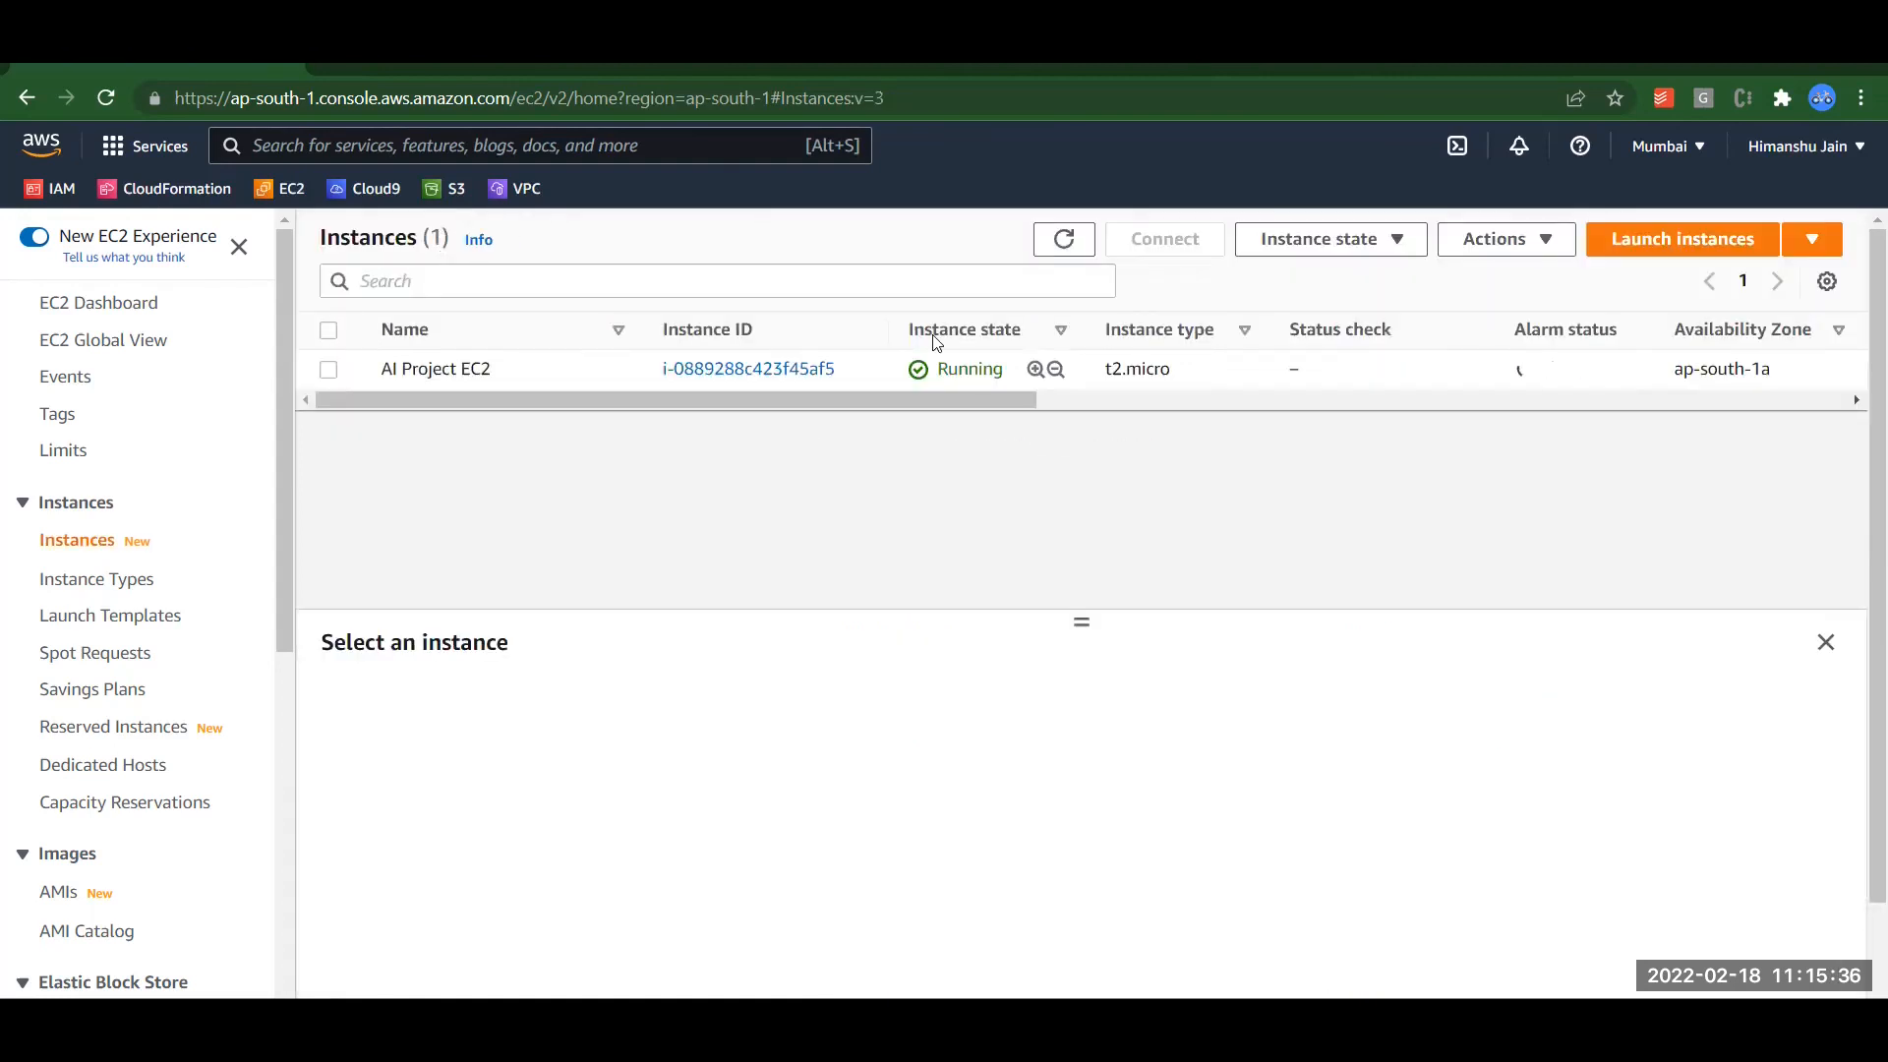
pyautogui.click(1057, 237)
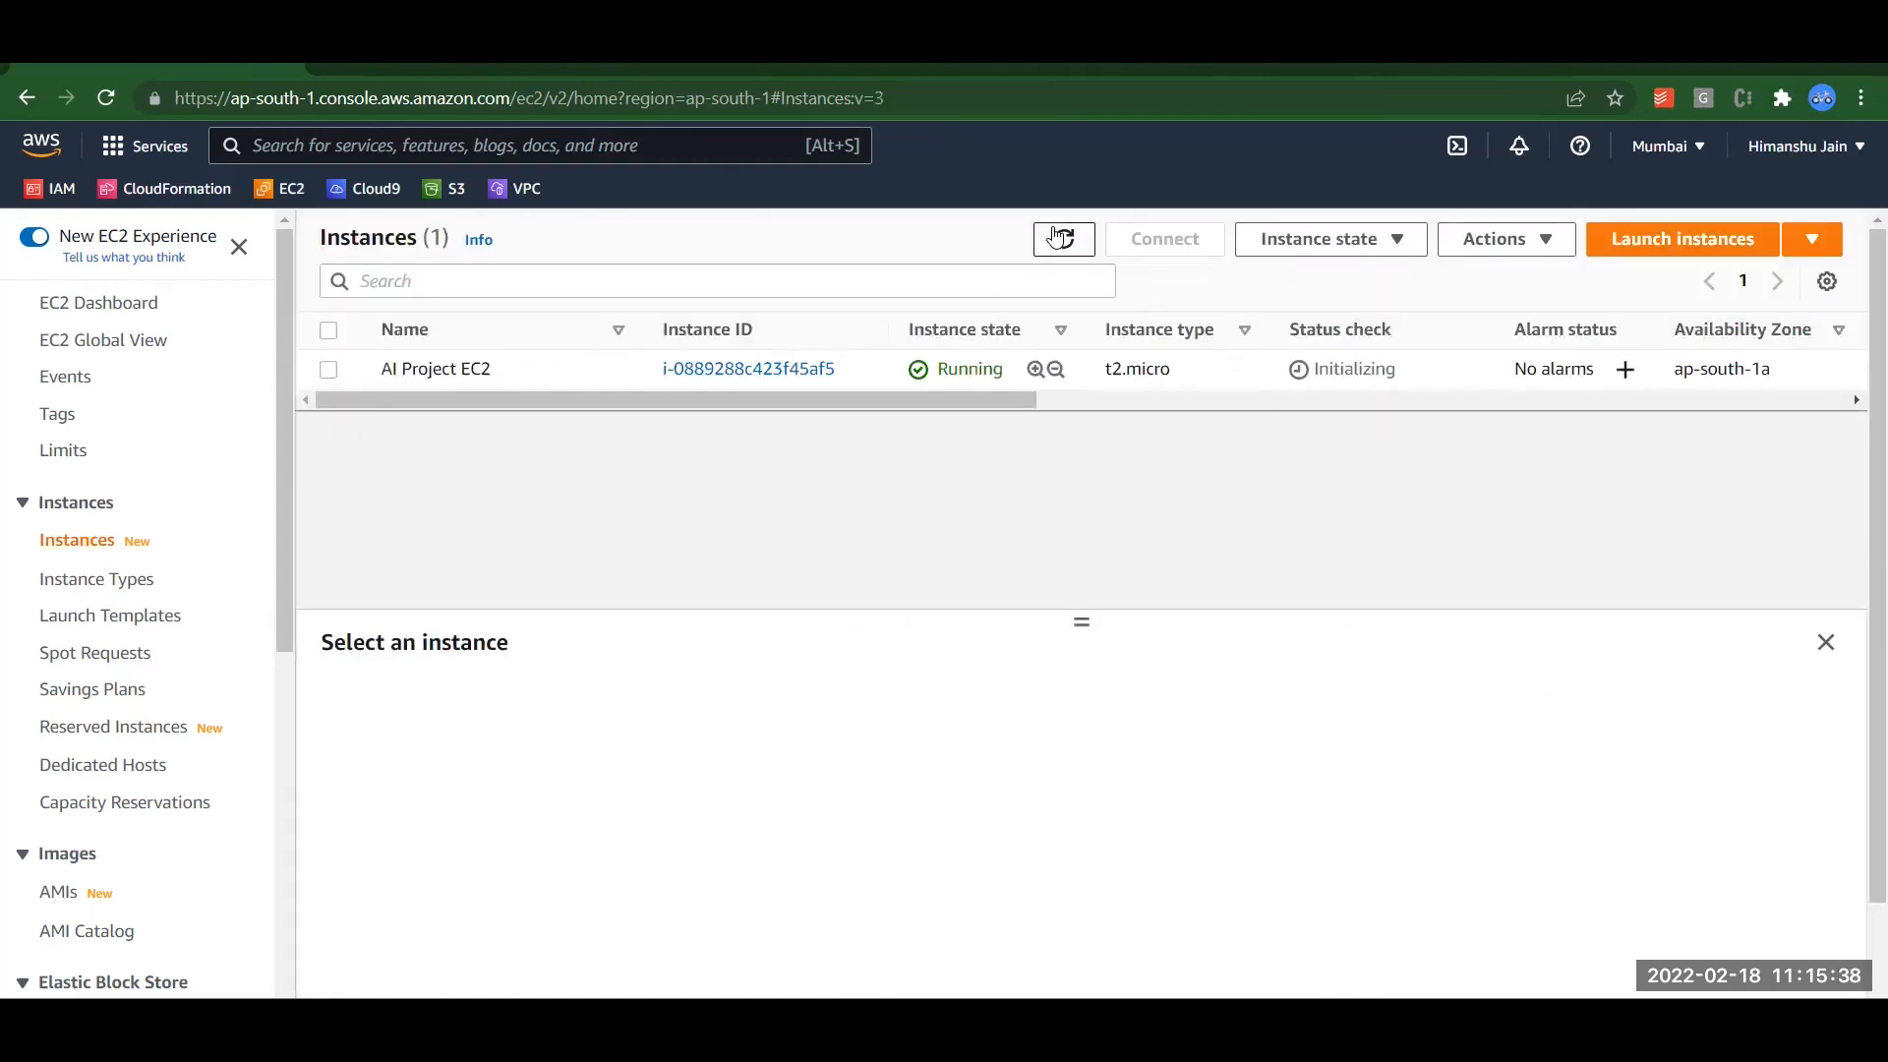
pyautogui.click(330, 371)
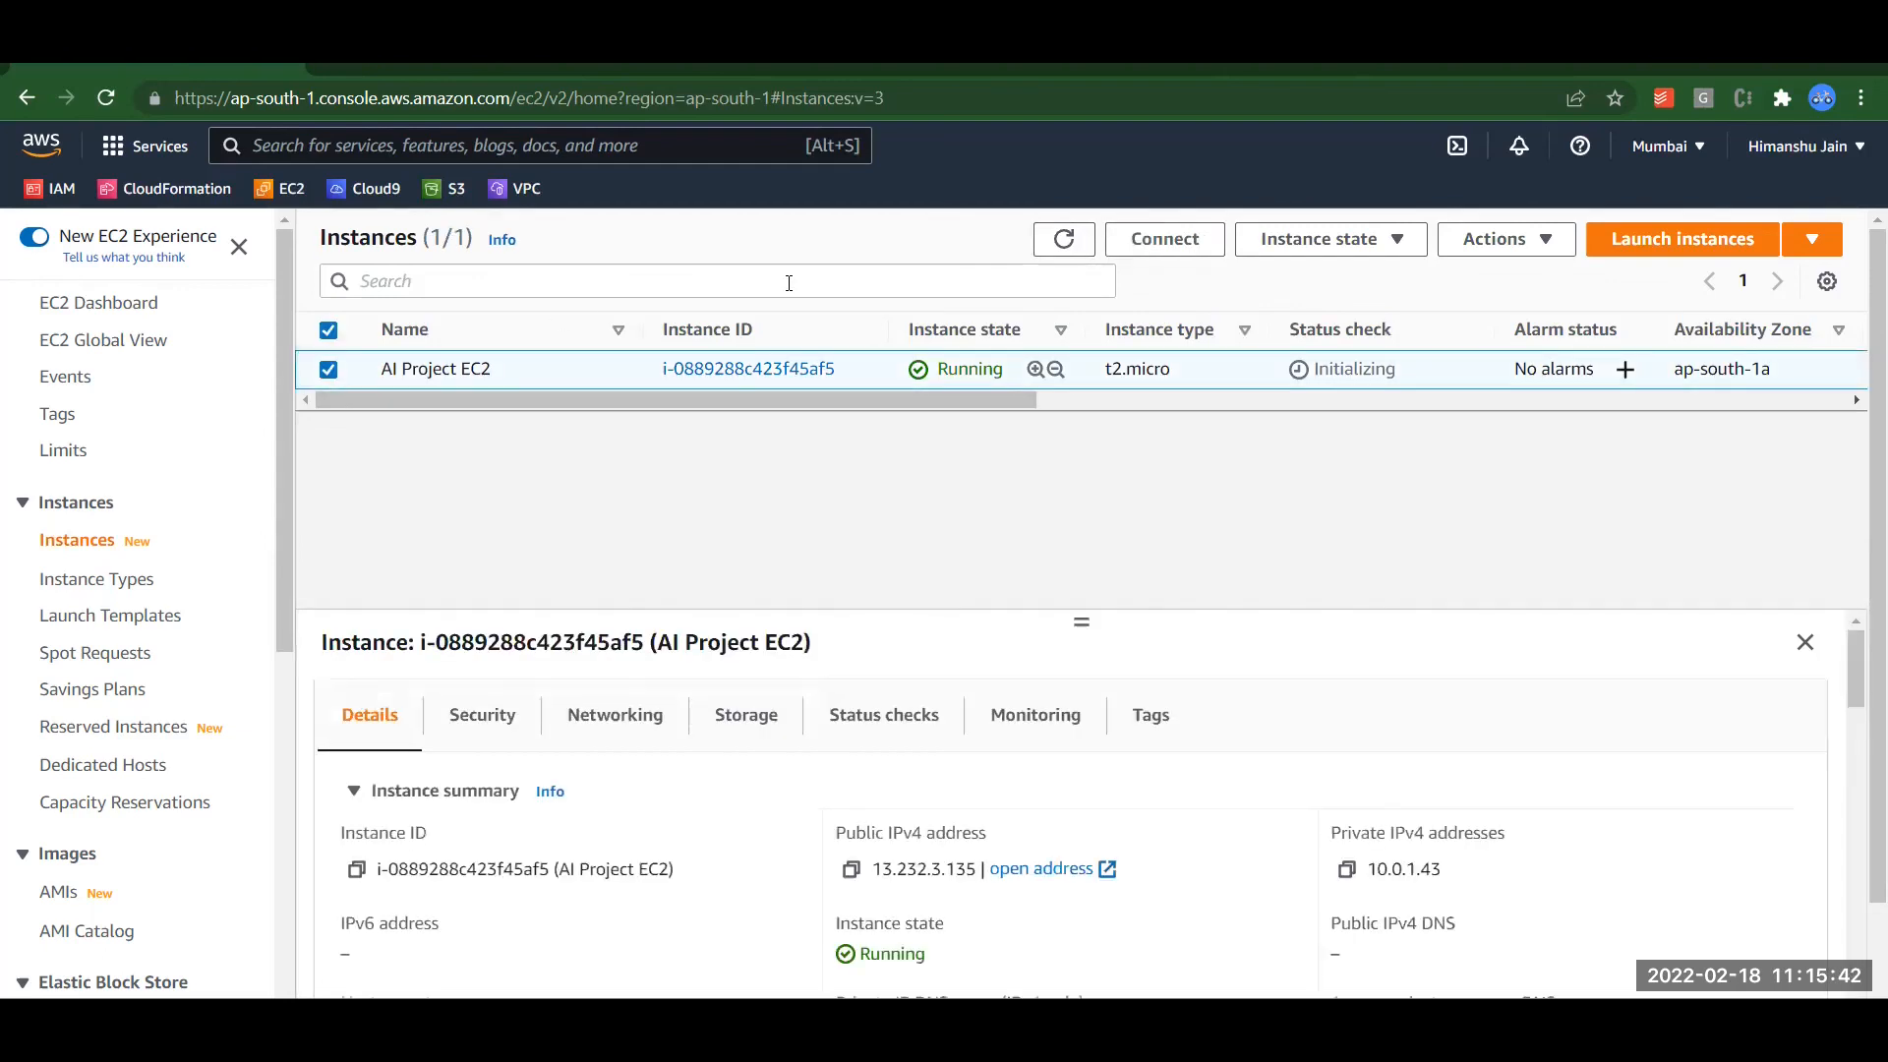
pyautogui.click(1183, 242)
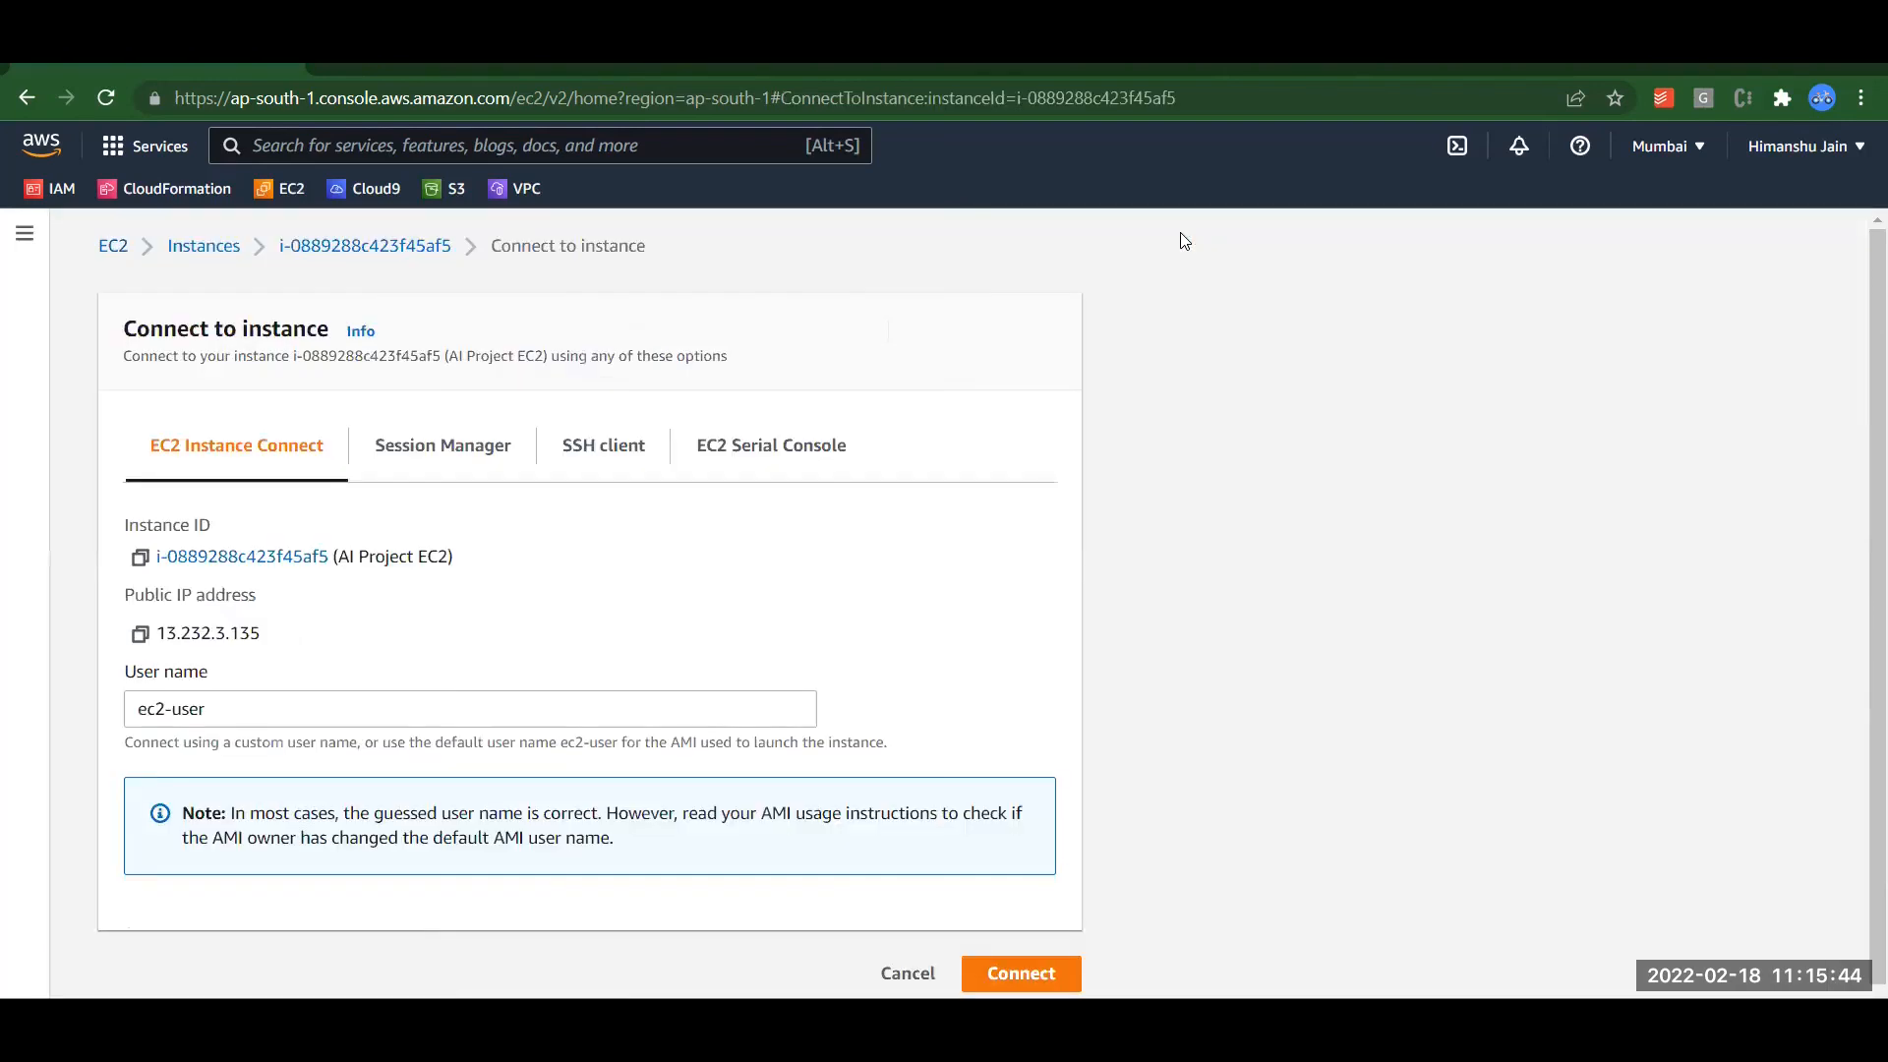
pyautogui.click(983, 968)
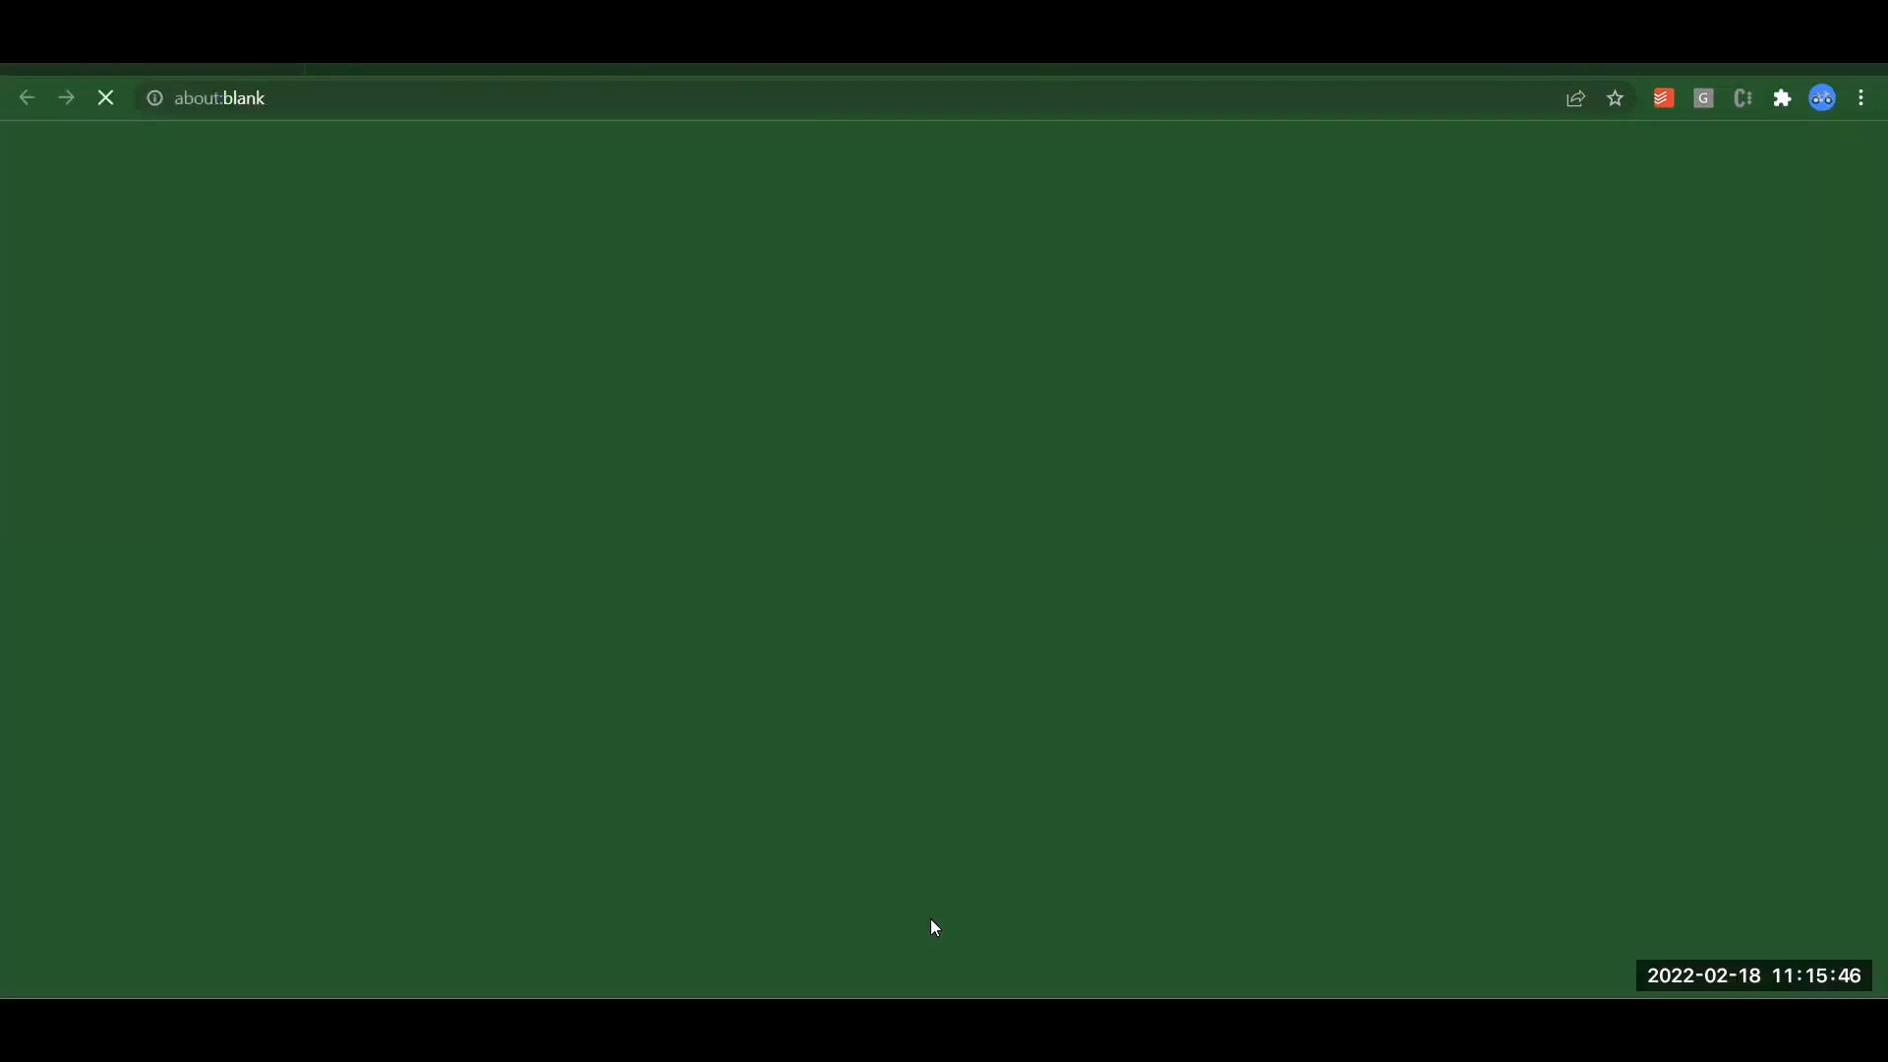